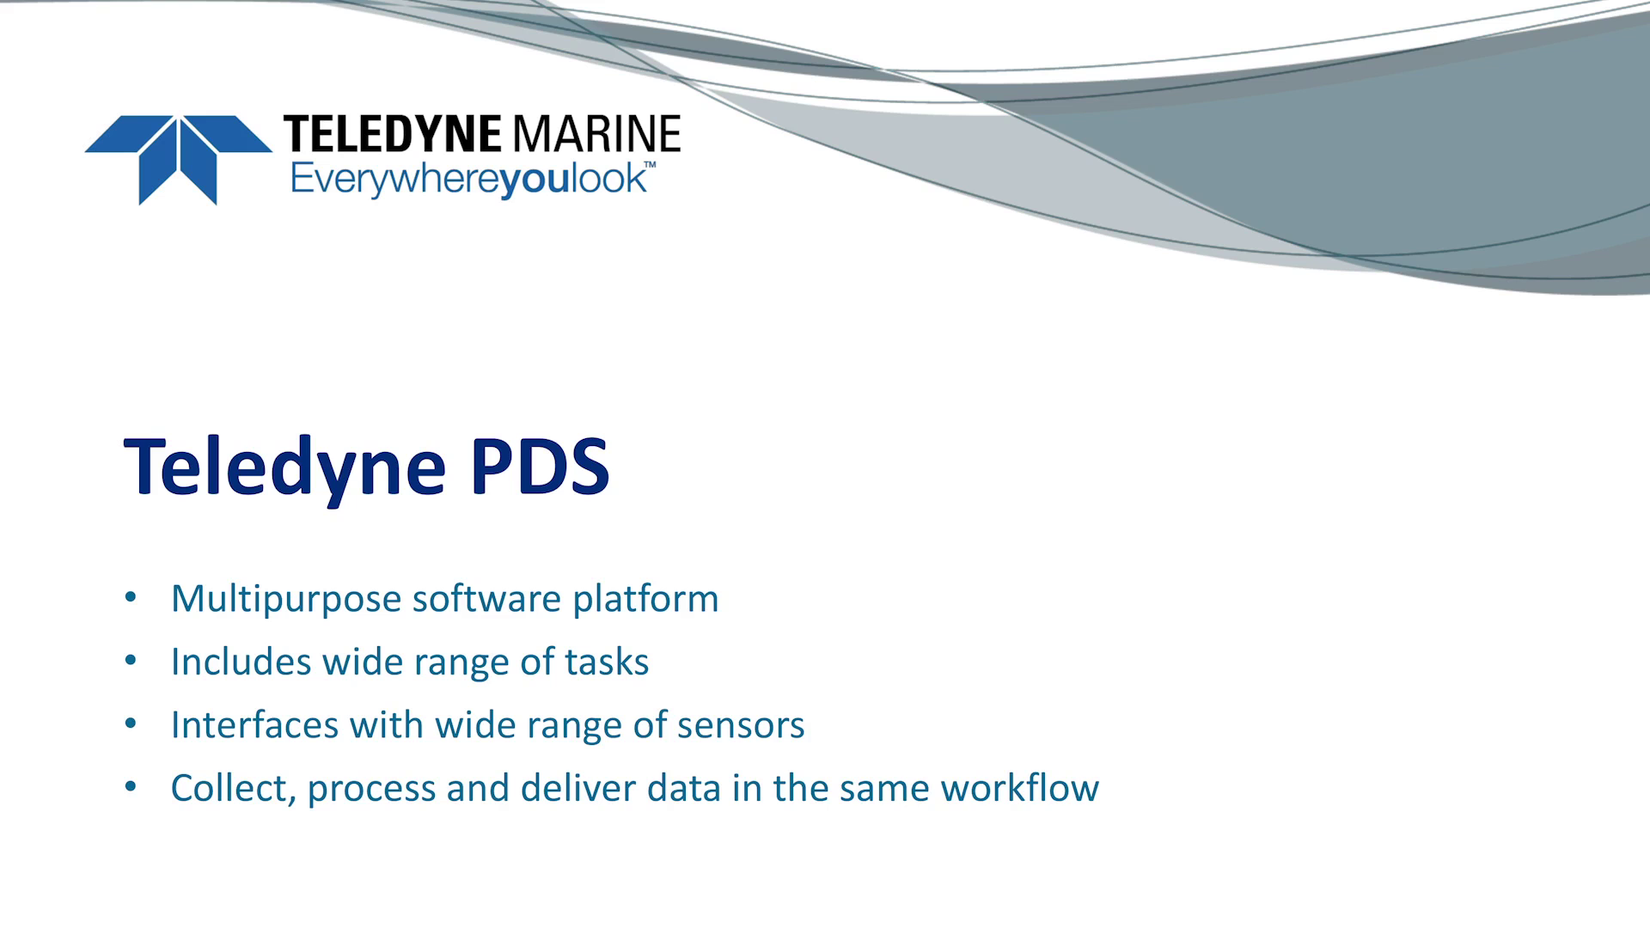
Start the Teledyne PDS Control Center and display the contents of the RESON 7k test project.
{"action": "key", "text": "Right"}
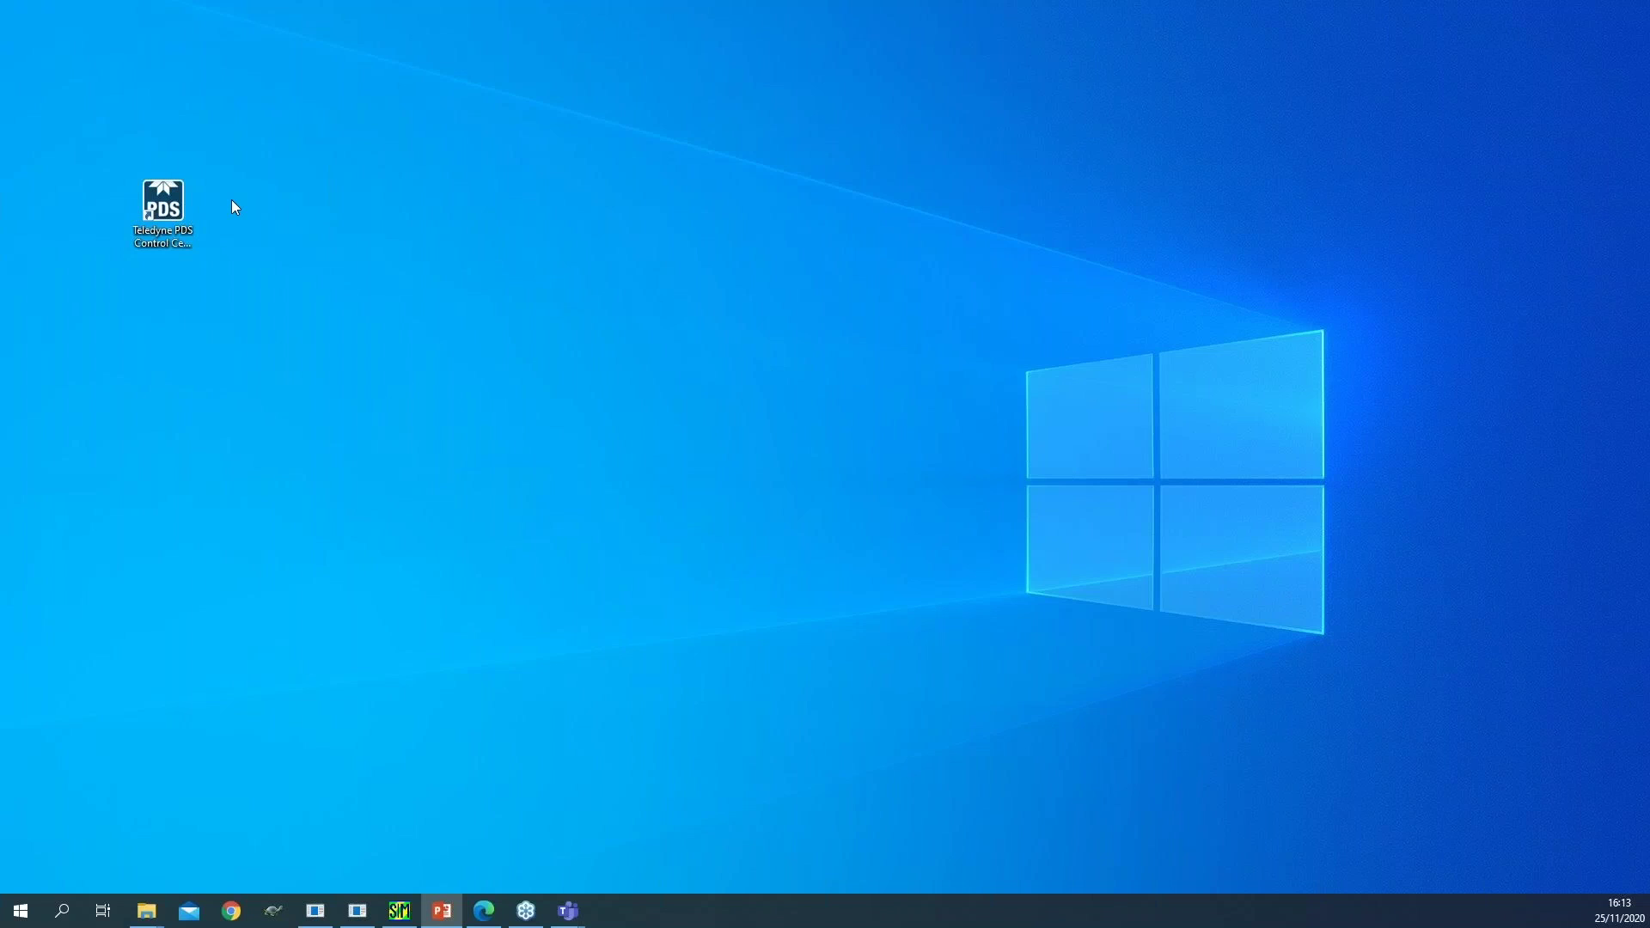
{"action": "double_click", "coordinate": [162, 205]}
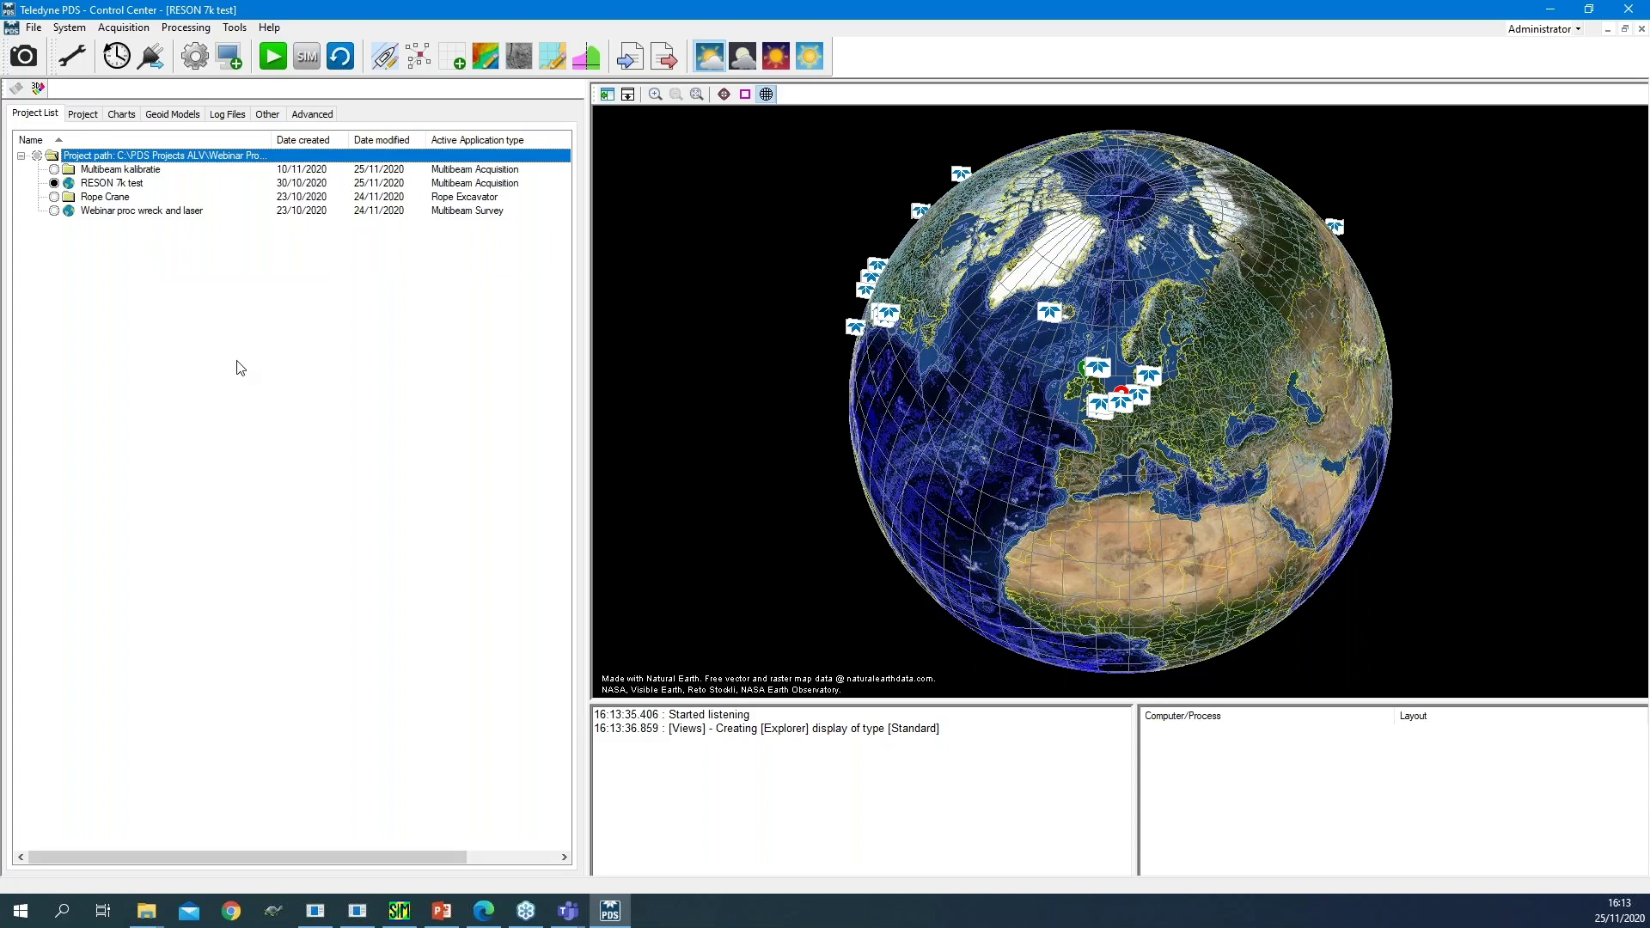
{"action": "left_click", "coordinate": [86, 115]}
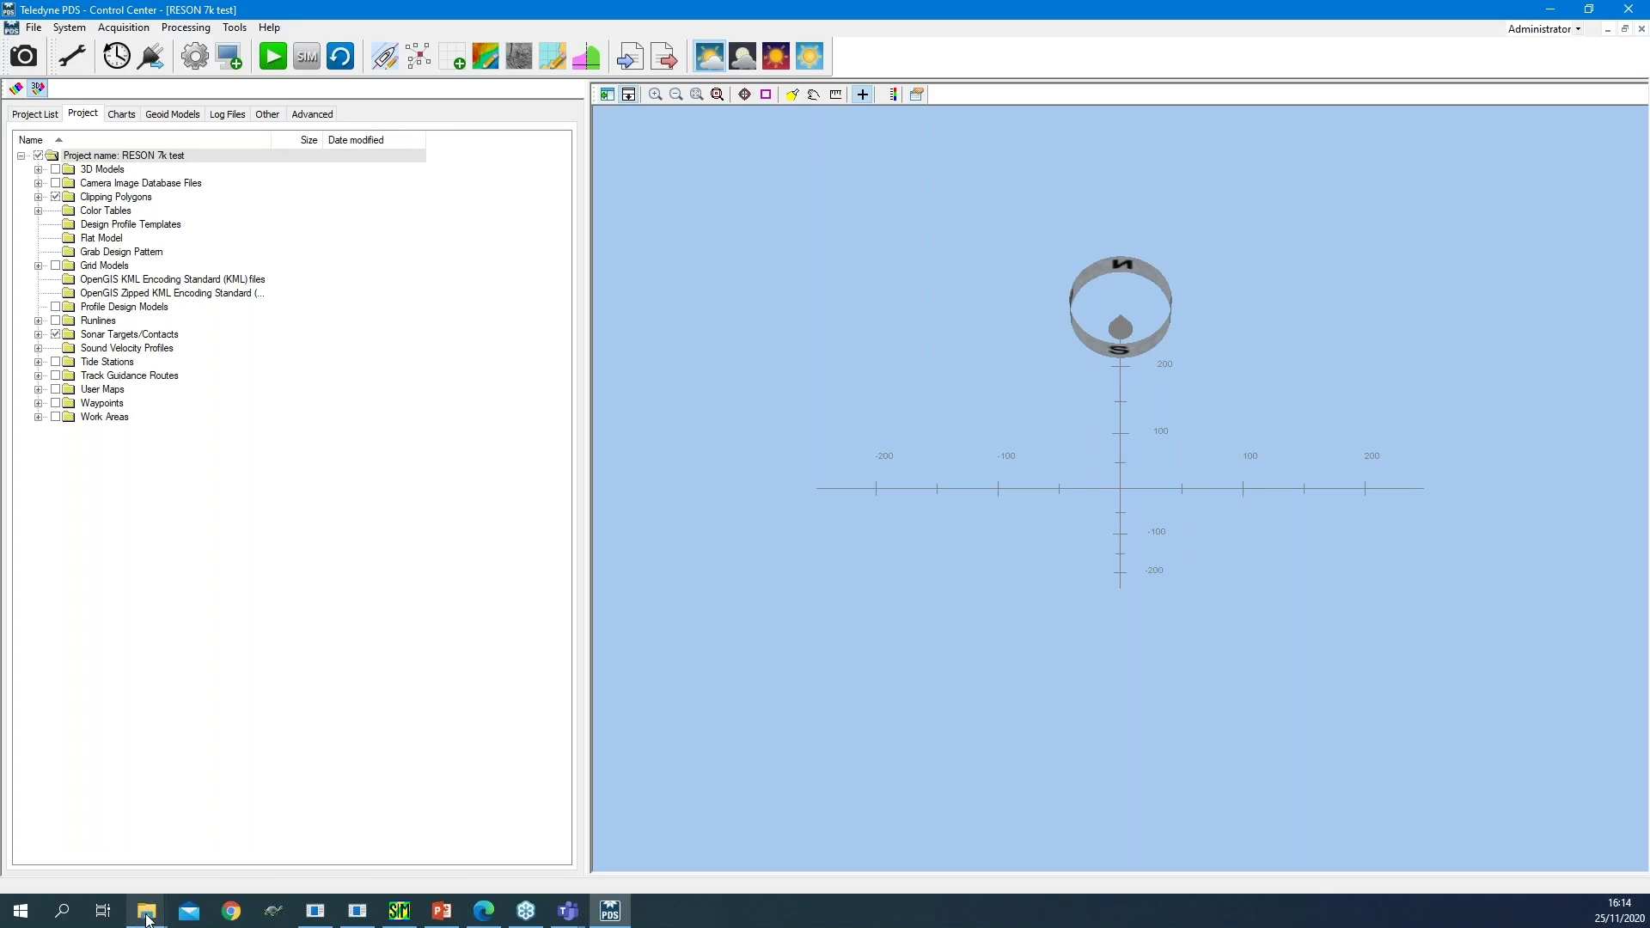
Add the dijk.dtm file from the grid model folder in File Explorer to the project's Grid Models, then minimize File Explorer.
{"action": "mouse_move", "coordinate": [148, 917]}
{"action": "left_click", "coordinate": [176, 820]}
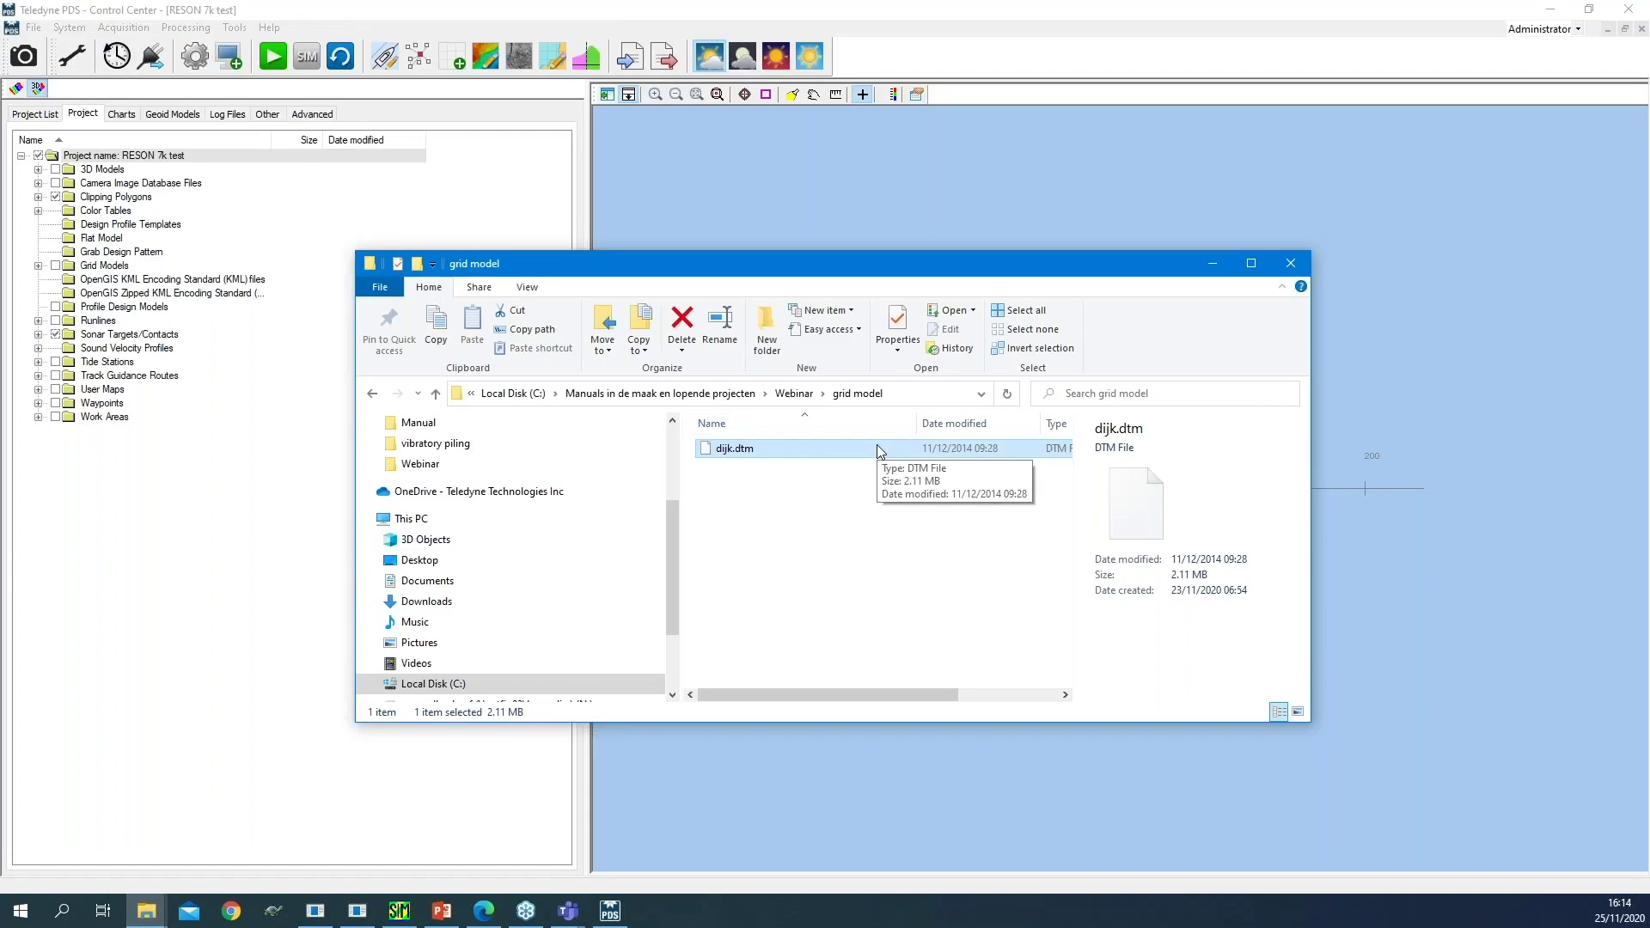
{"action": "left_click_drag", "start_coordinate": [879, 451], "coordinate": [242, 426]}
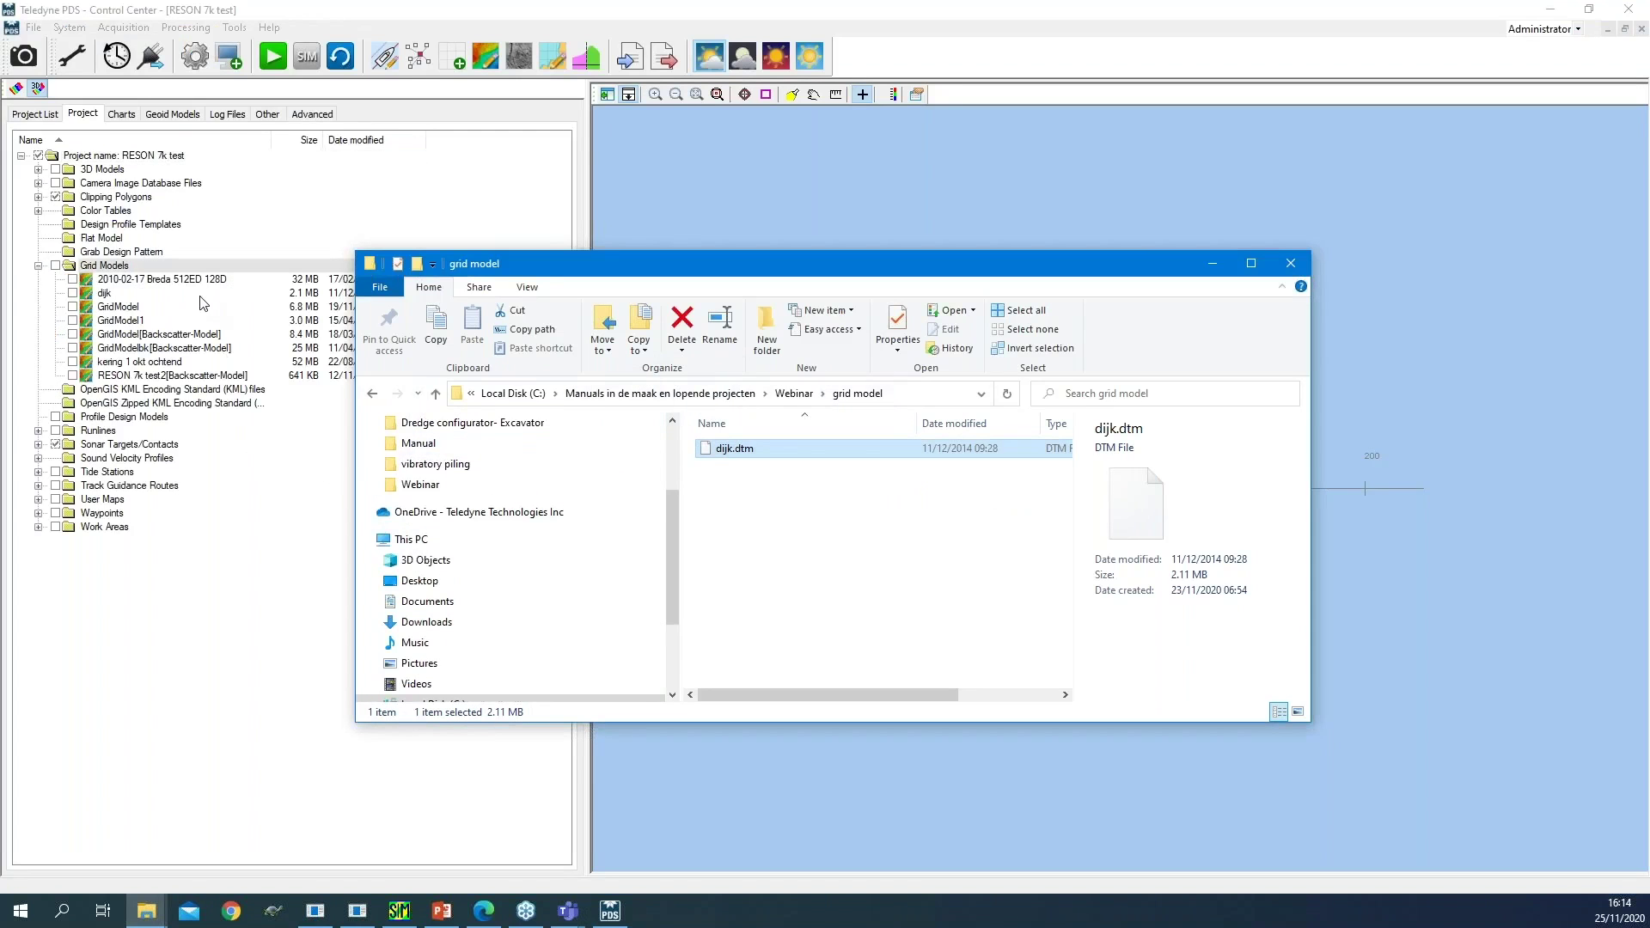
{"action": "left_click", "coordinate": [1212, 264]}
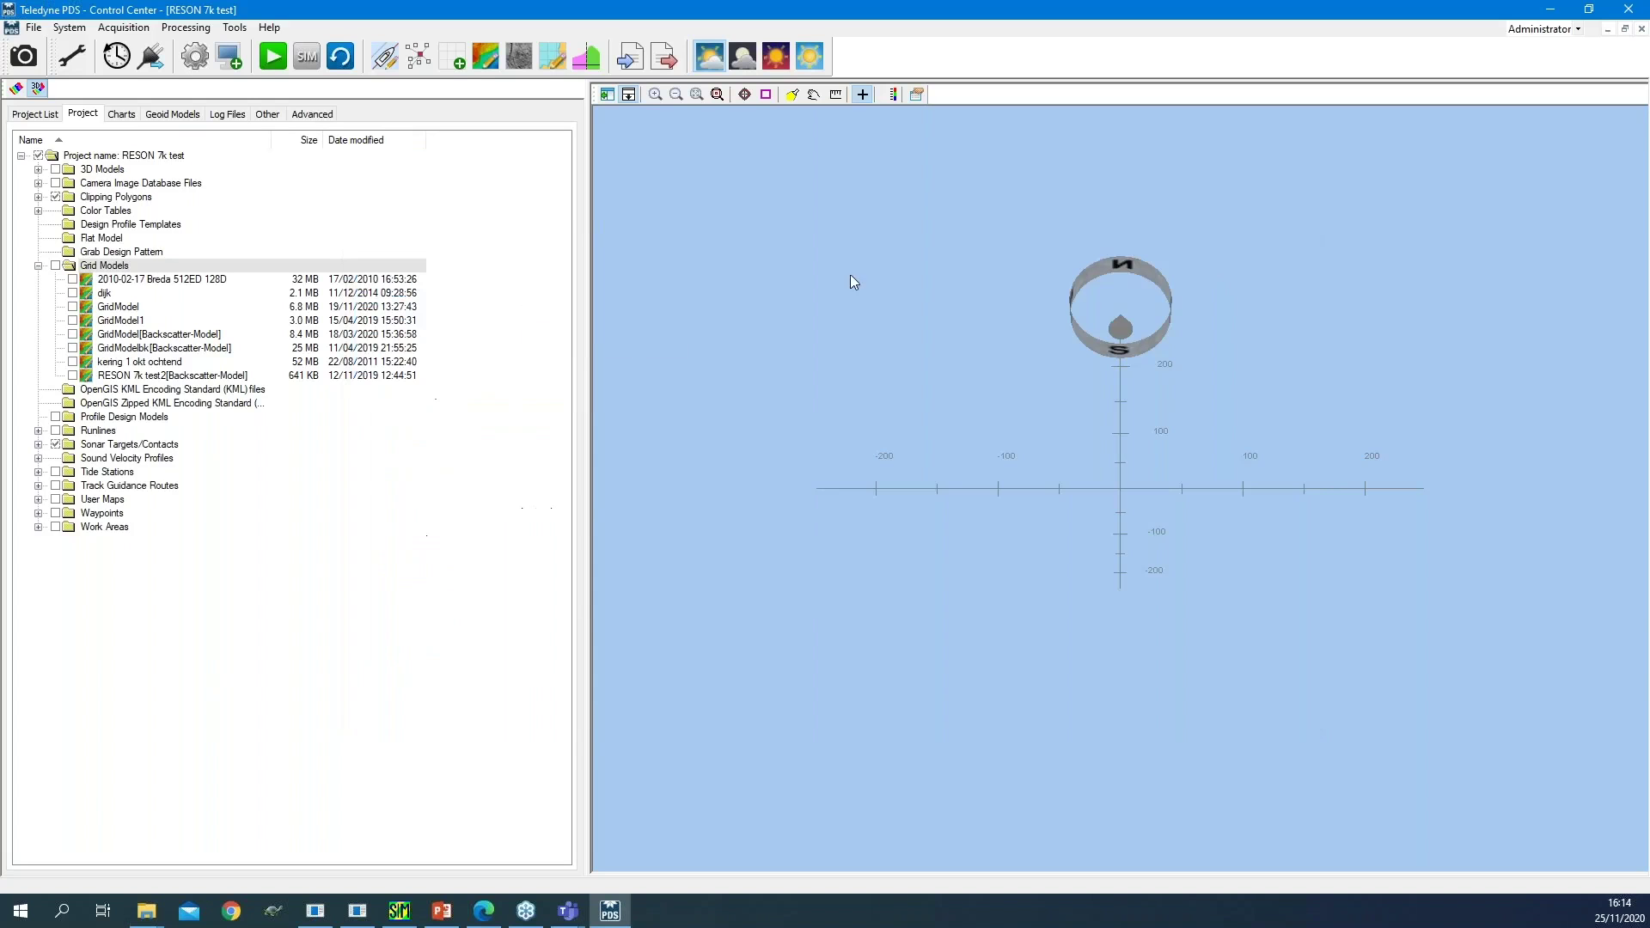
View the dijk grid model in the Grid Model Editor and close the editor.
{"action": "left_click", "coordinate": [109, 300]}
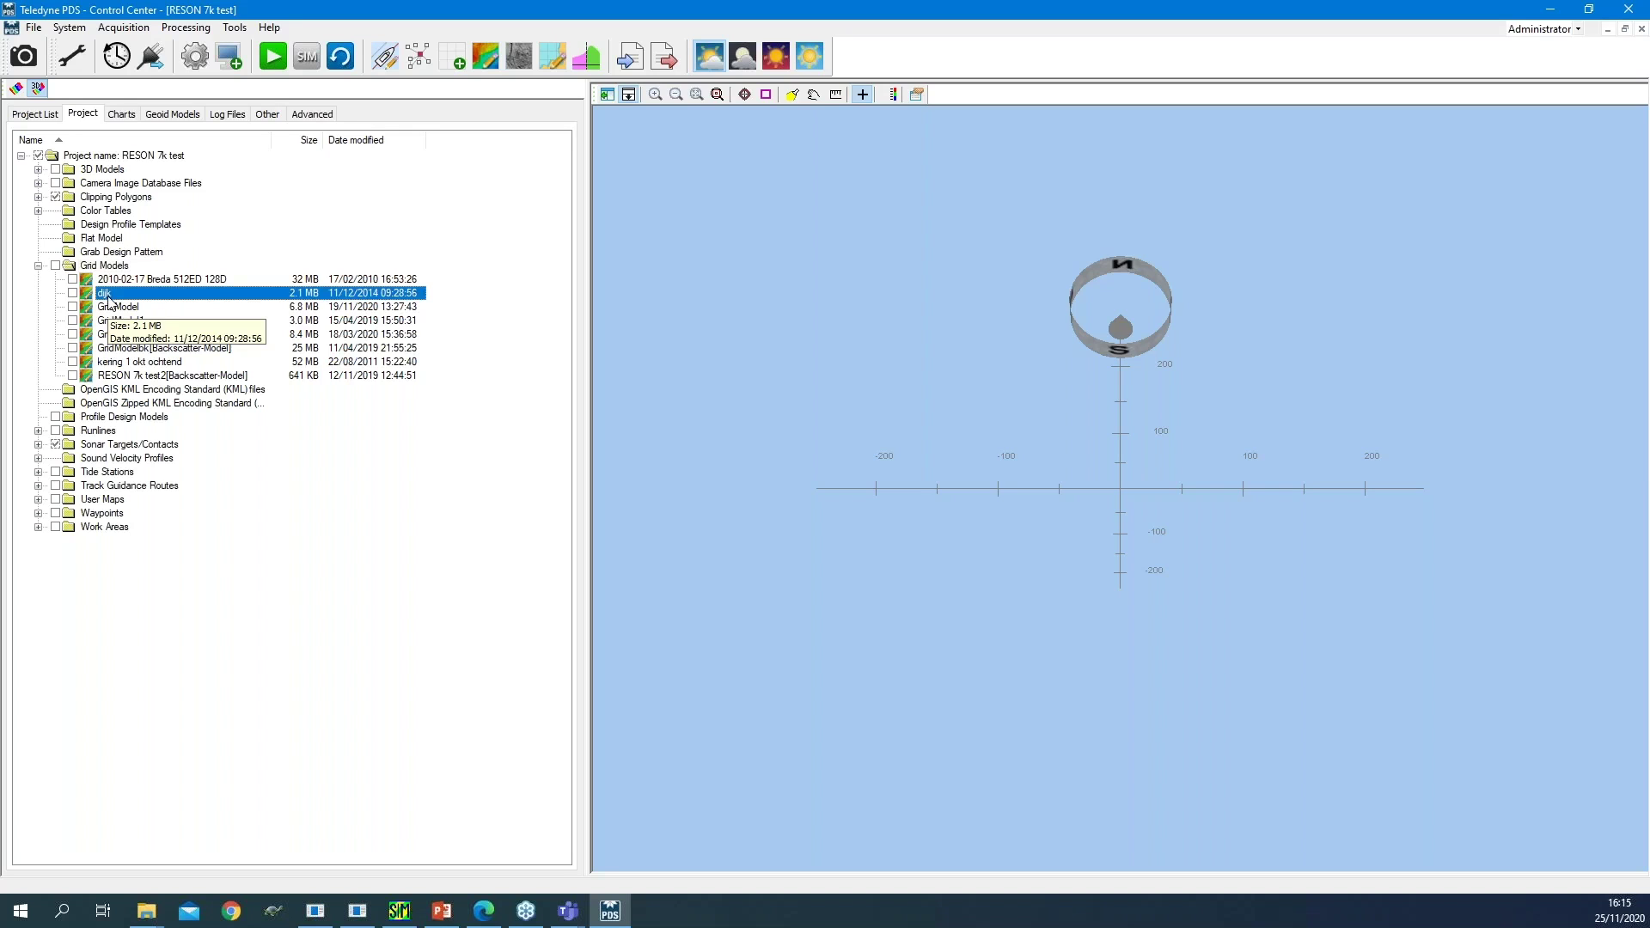
{"action": "double_click", "coordinate": [109, 299]}
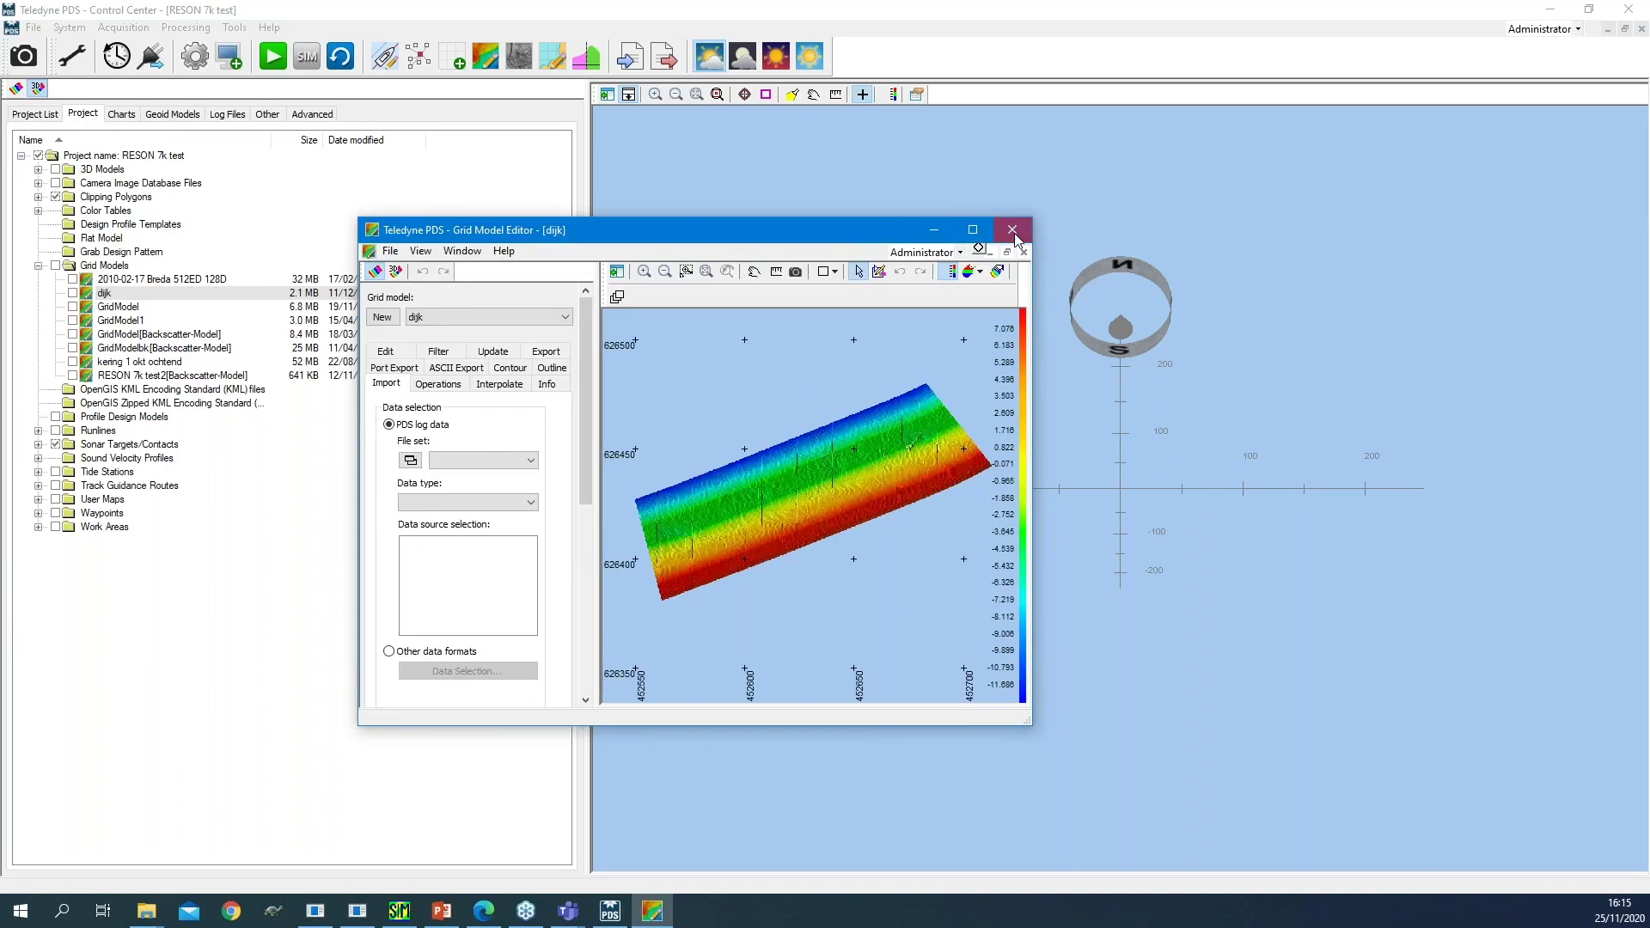
{"action": "left_click", "coordinate": [1012, 230]}
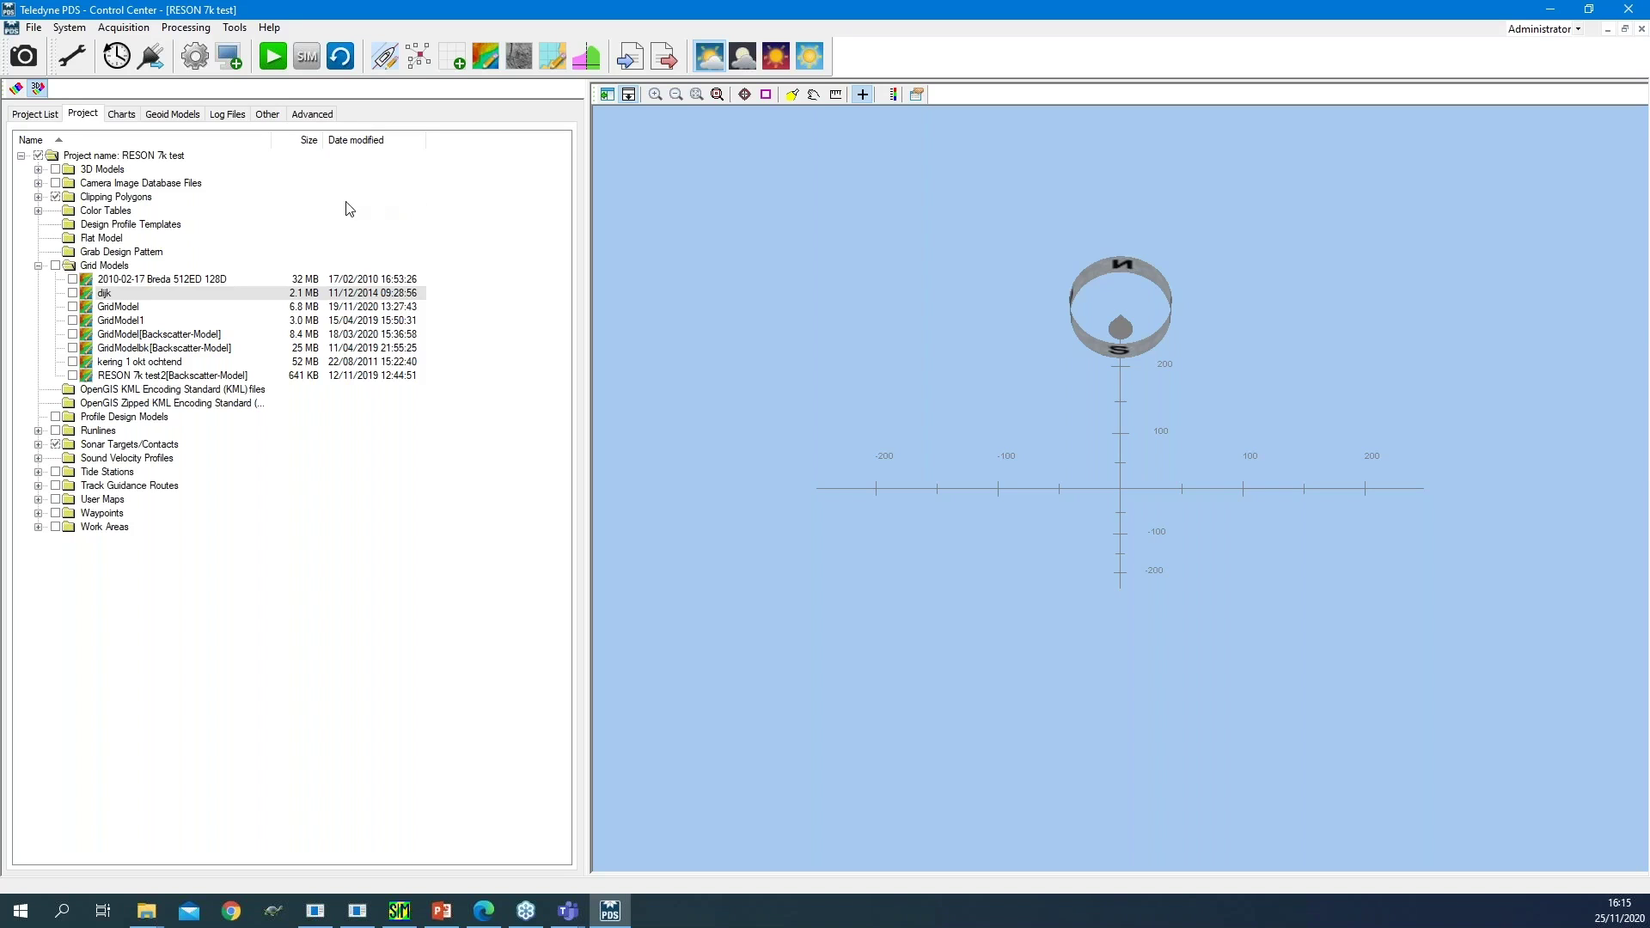
Start Acquisition for the RESON 7k test project and accept all alerts.
{"action": "left_click", "coordinate": [273, 60]}
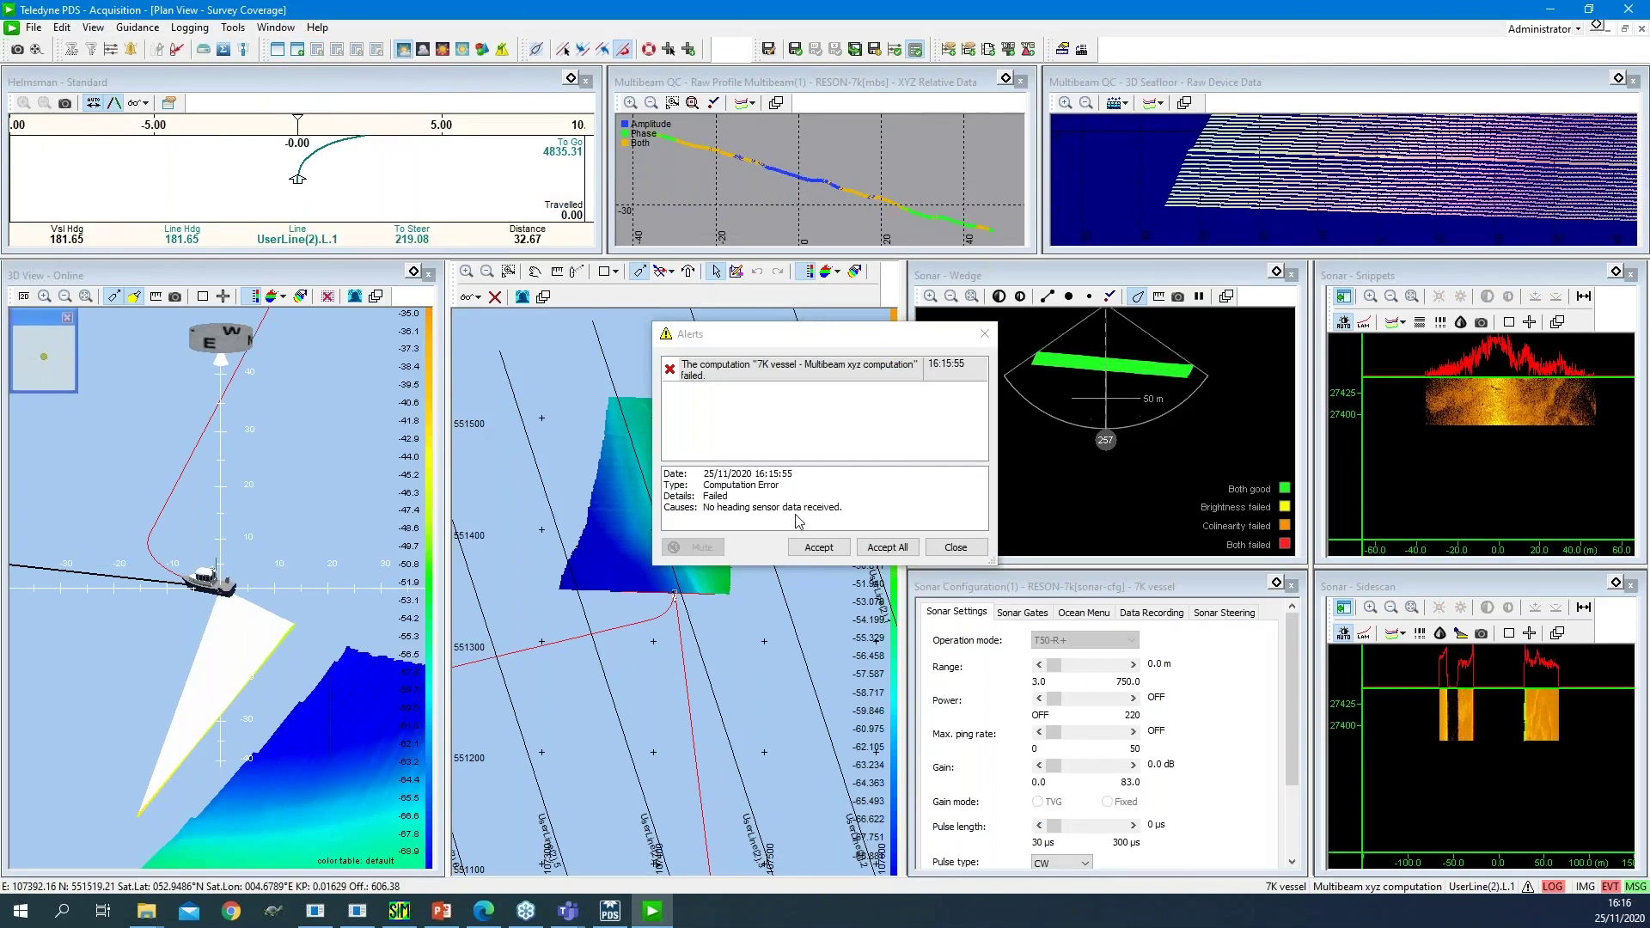
{"action": "left_click", "coordinate": [875, 555]}
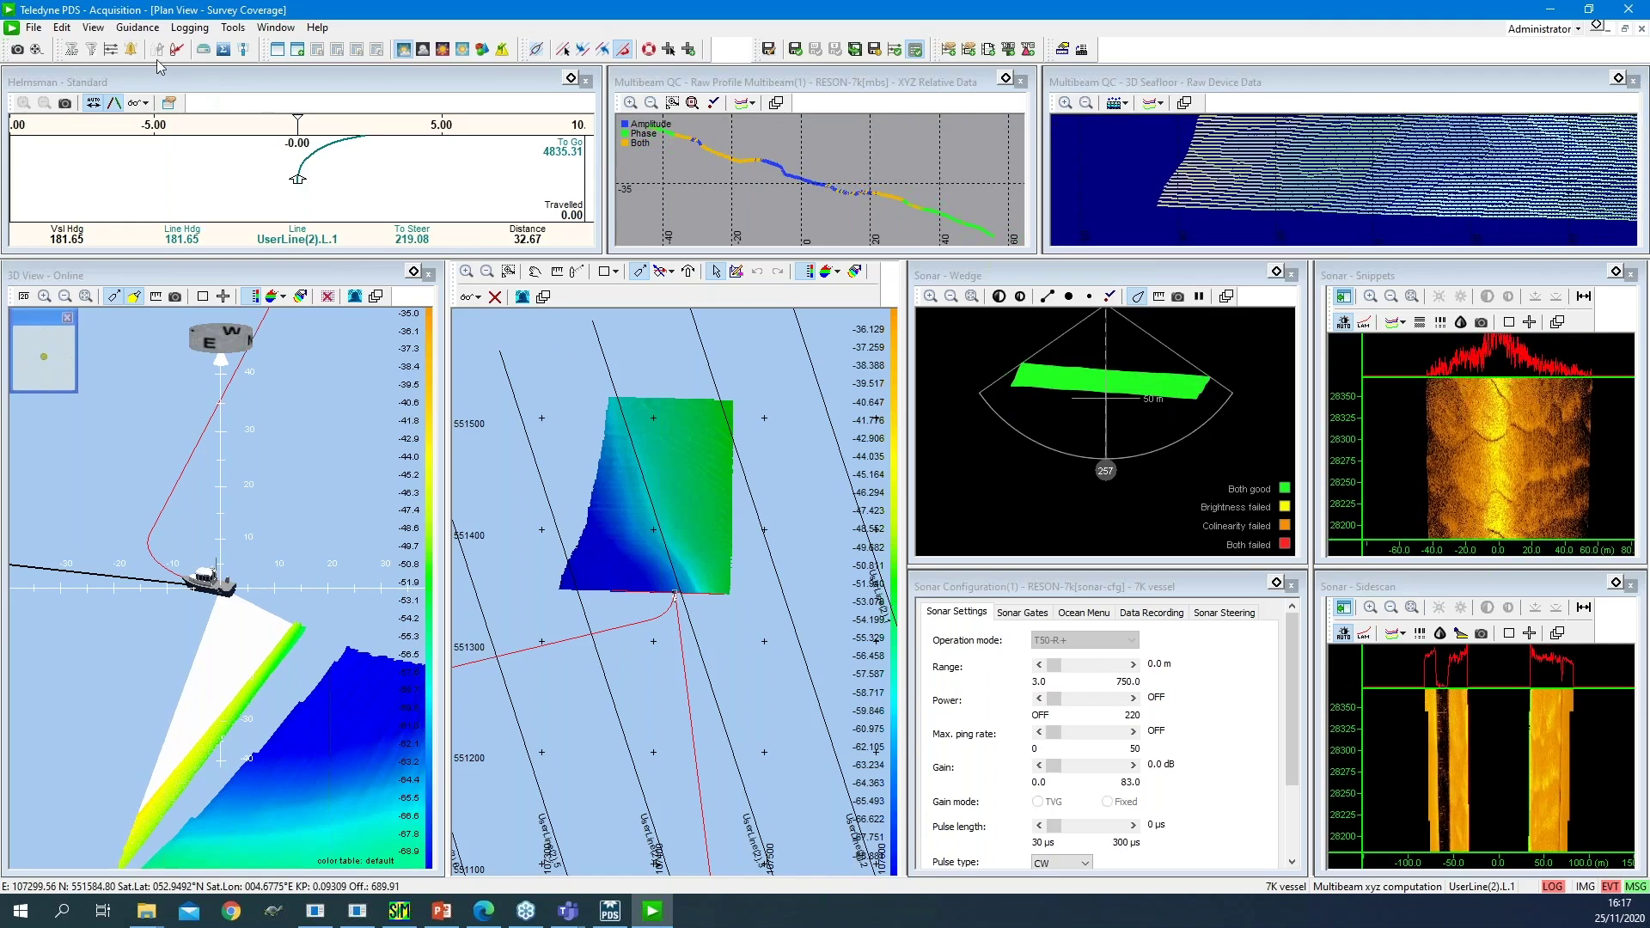
Add a Plan View display of the Navigation type to the acquisition layout, named Plan View - Navigation.
{"action": "left_click", "coordinate": [93, 27]}
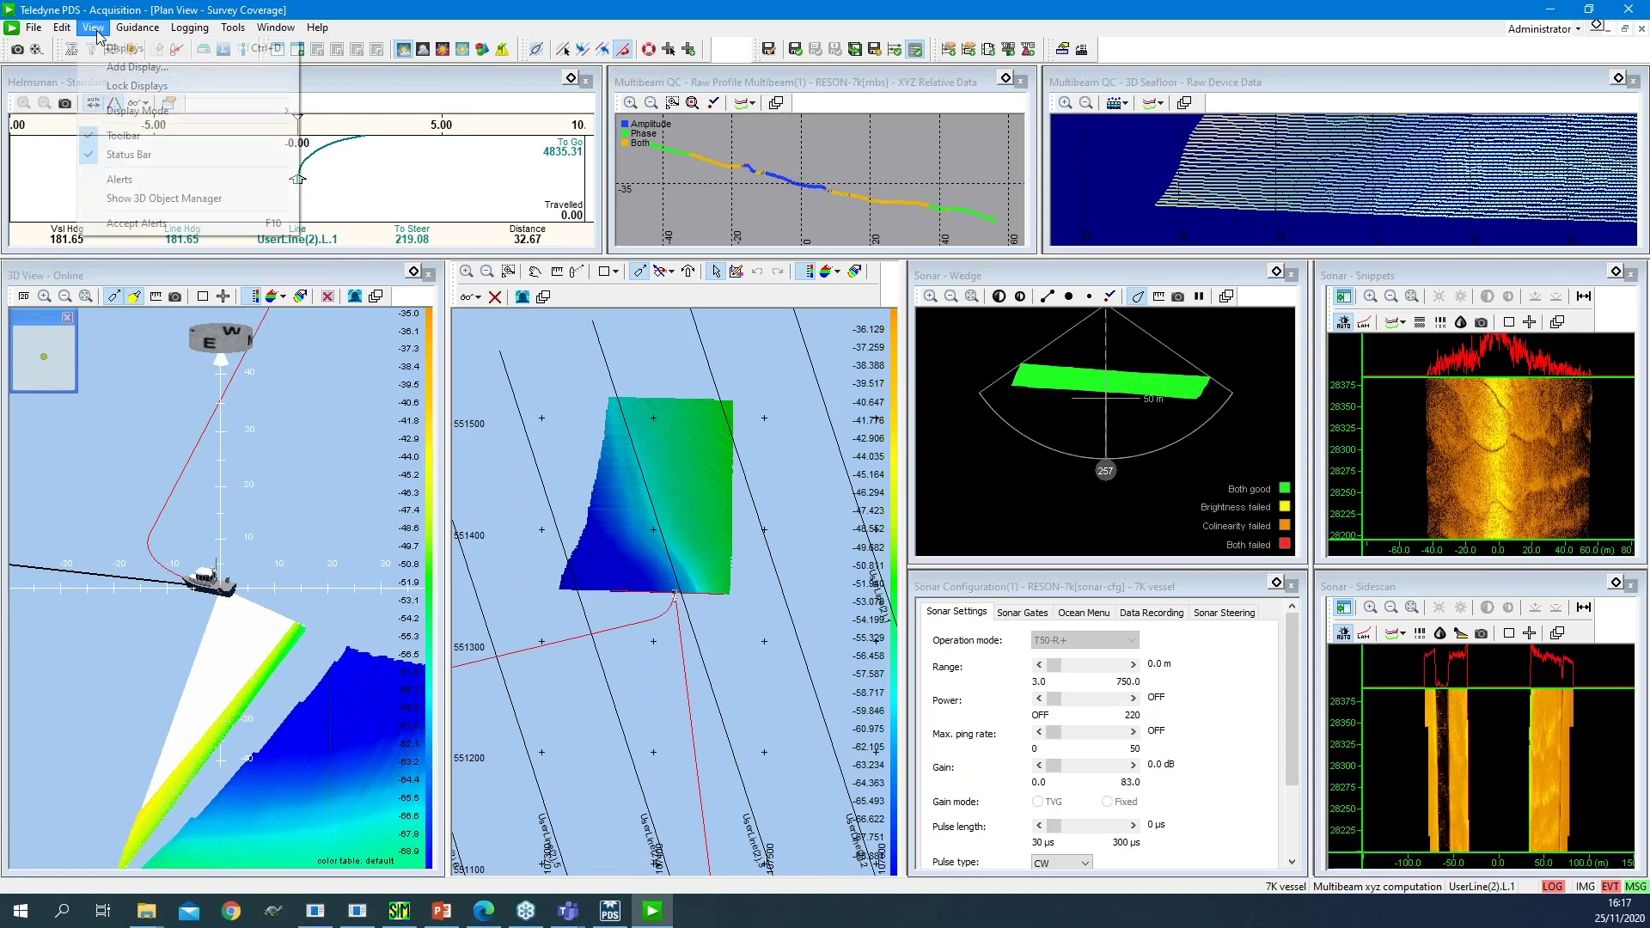
{"action": "left_click", "coordinate": [129, 67]}
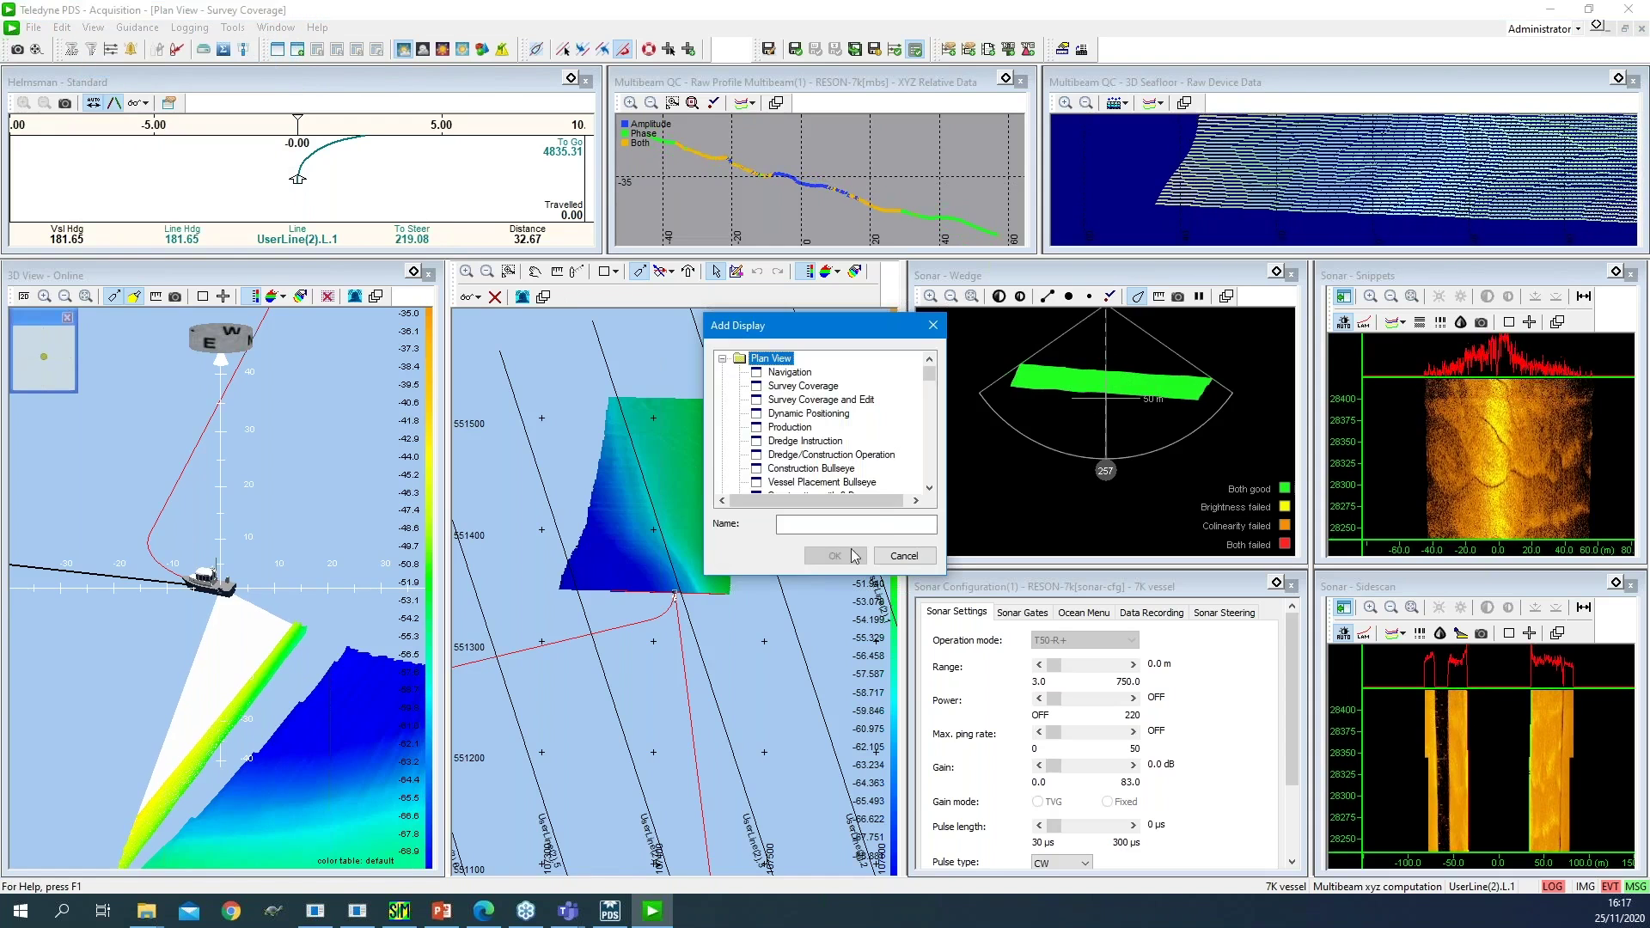
{"action": "left_click", "coordinate": [928, 489]}
{"action": "scroll", "coordinate": [935, 494], "scroll_direction": "down", "scroll_amount": 1}
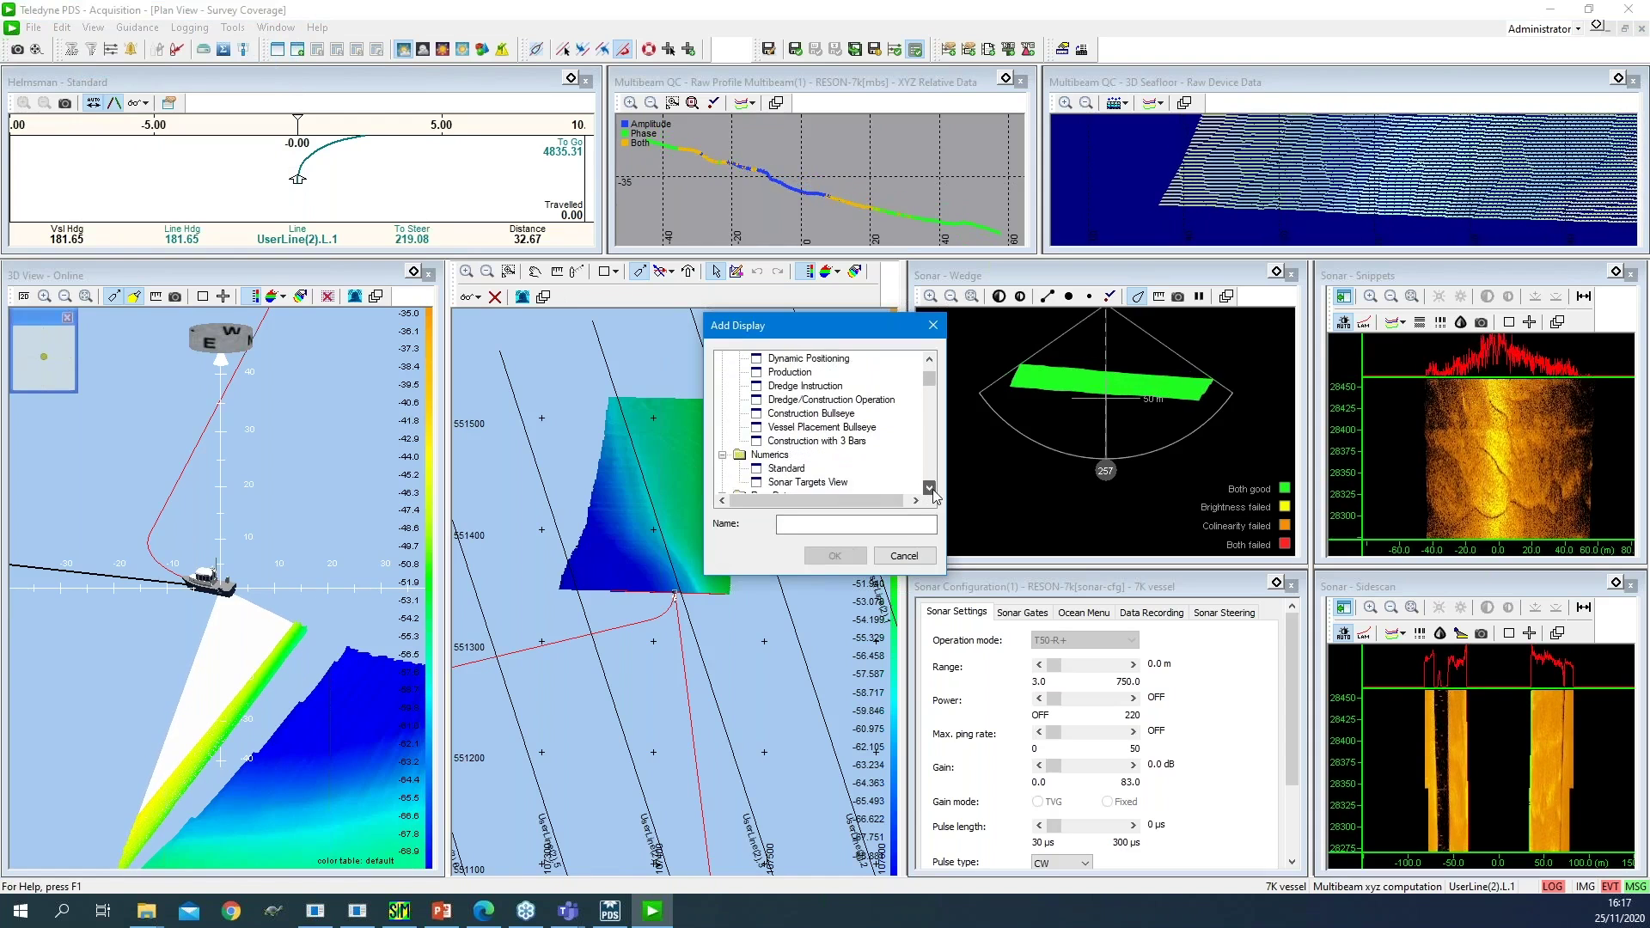
{"action": "scroll", "coordinate": [935, 494], "scroll_direction": "down", "scroll_amount": 1}
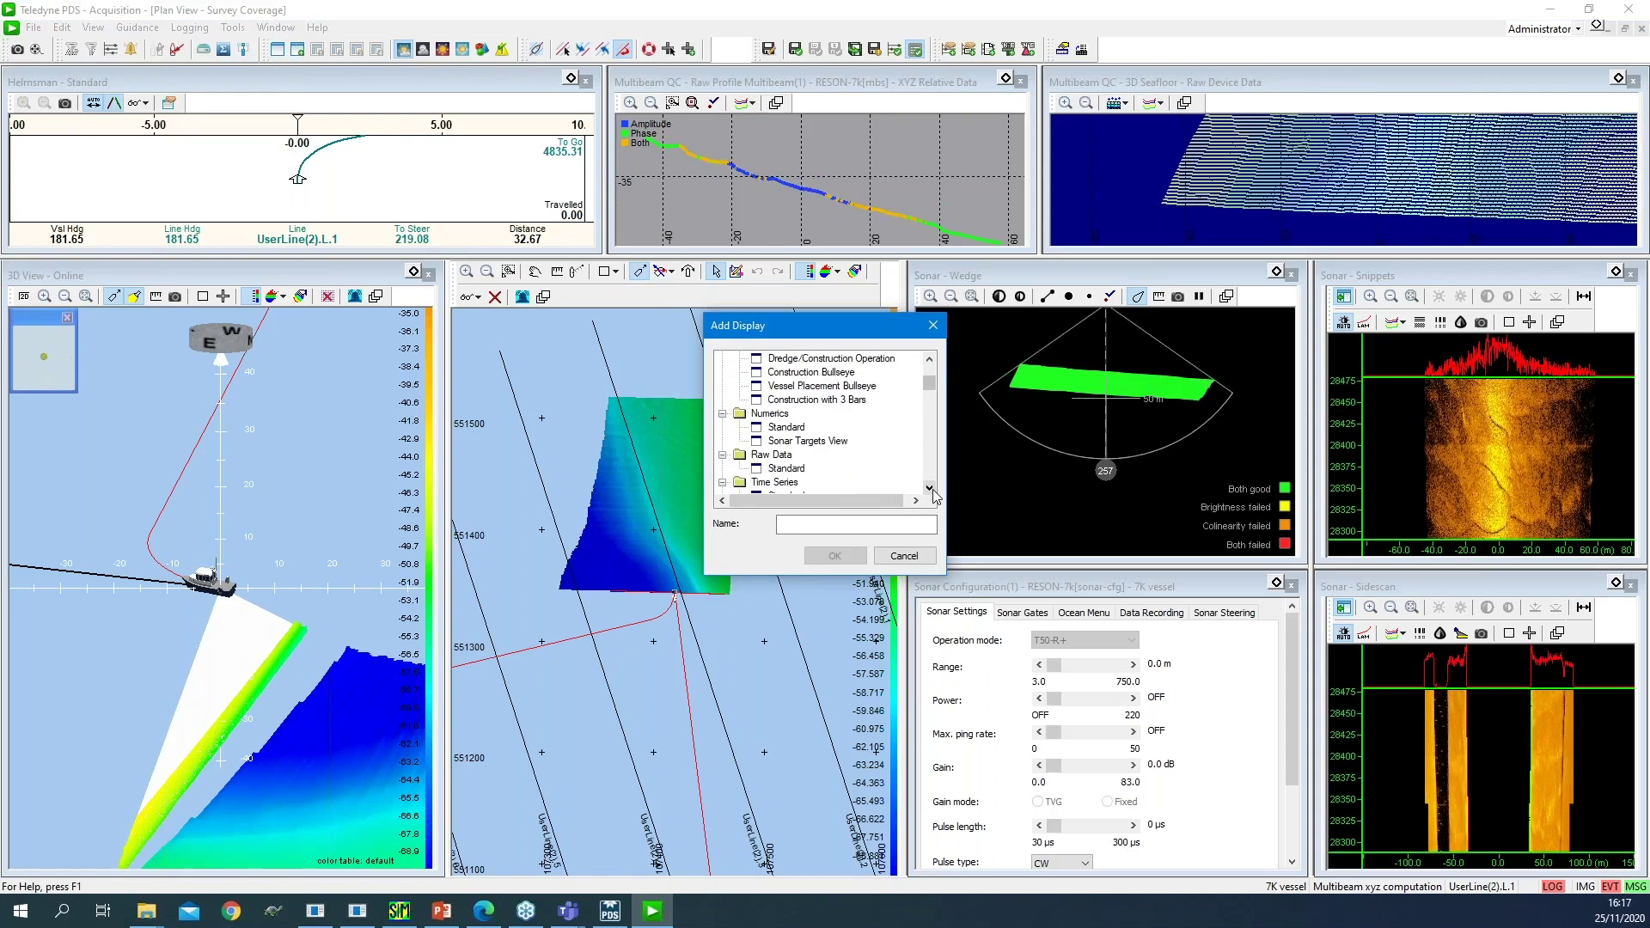
{"action": "left_click", "coordinate": [932, 488]}
{"action": "left_click", "coordinate": [931, 488]}
{"action": "left_click", "coordinate": [932, 488]}
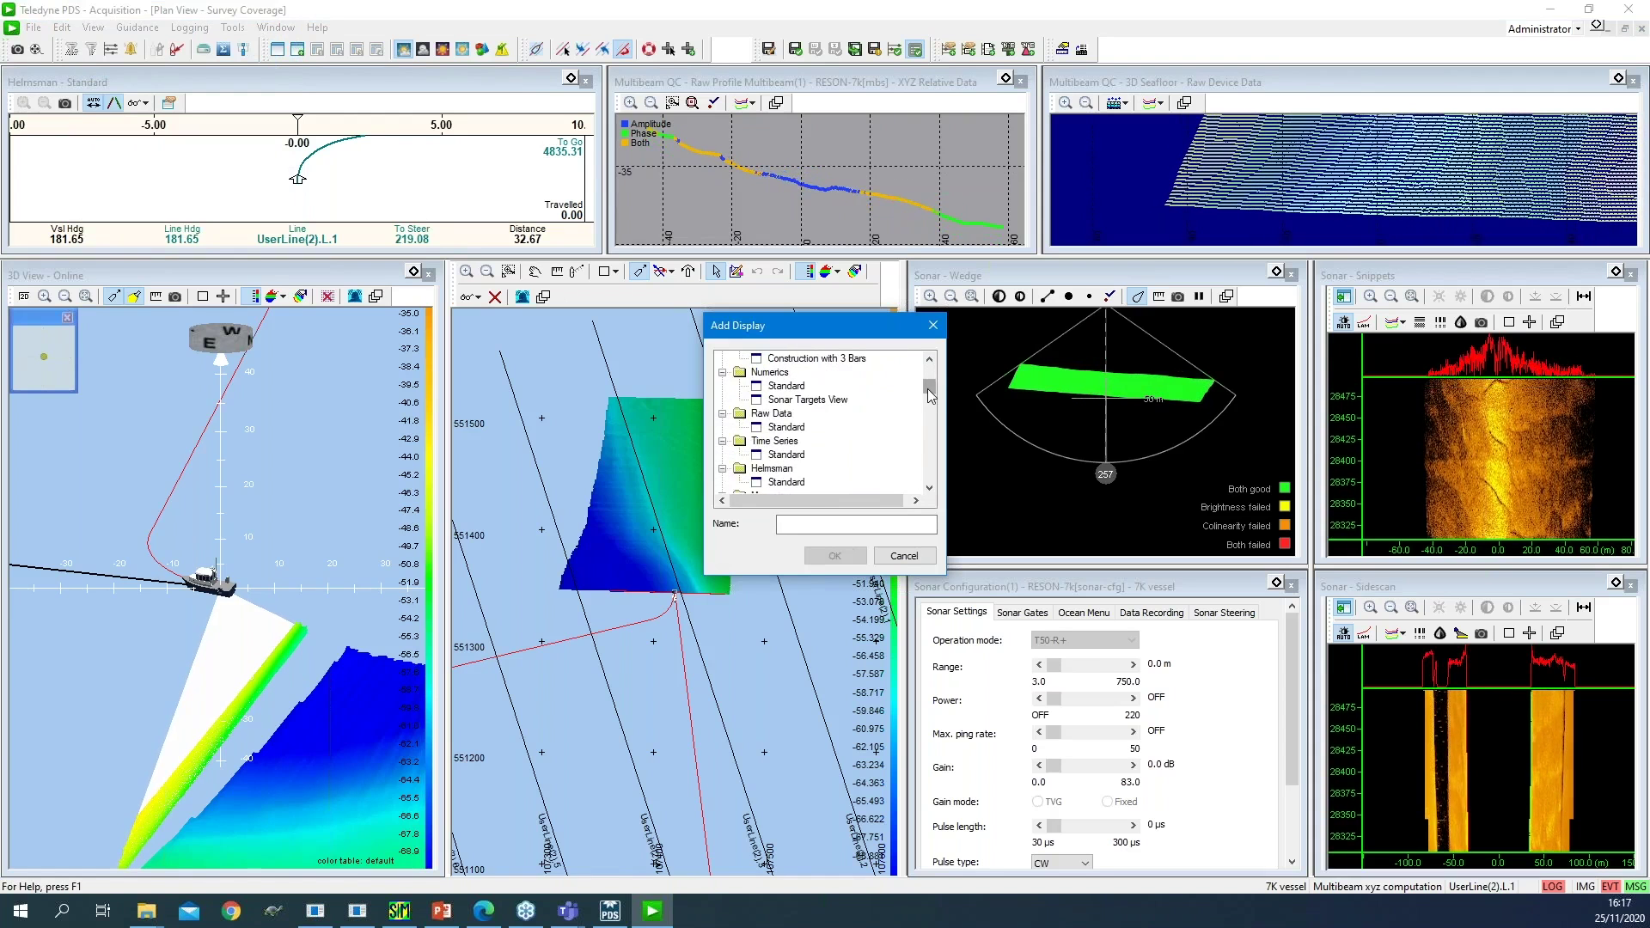
{"action": "scroll", "coordinate": [926, 389], "scroll_direction": "up", "scroll_amount": 4}
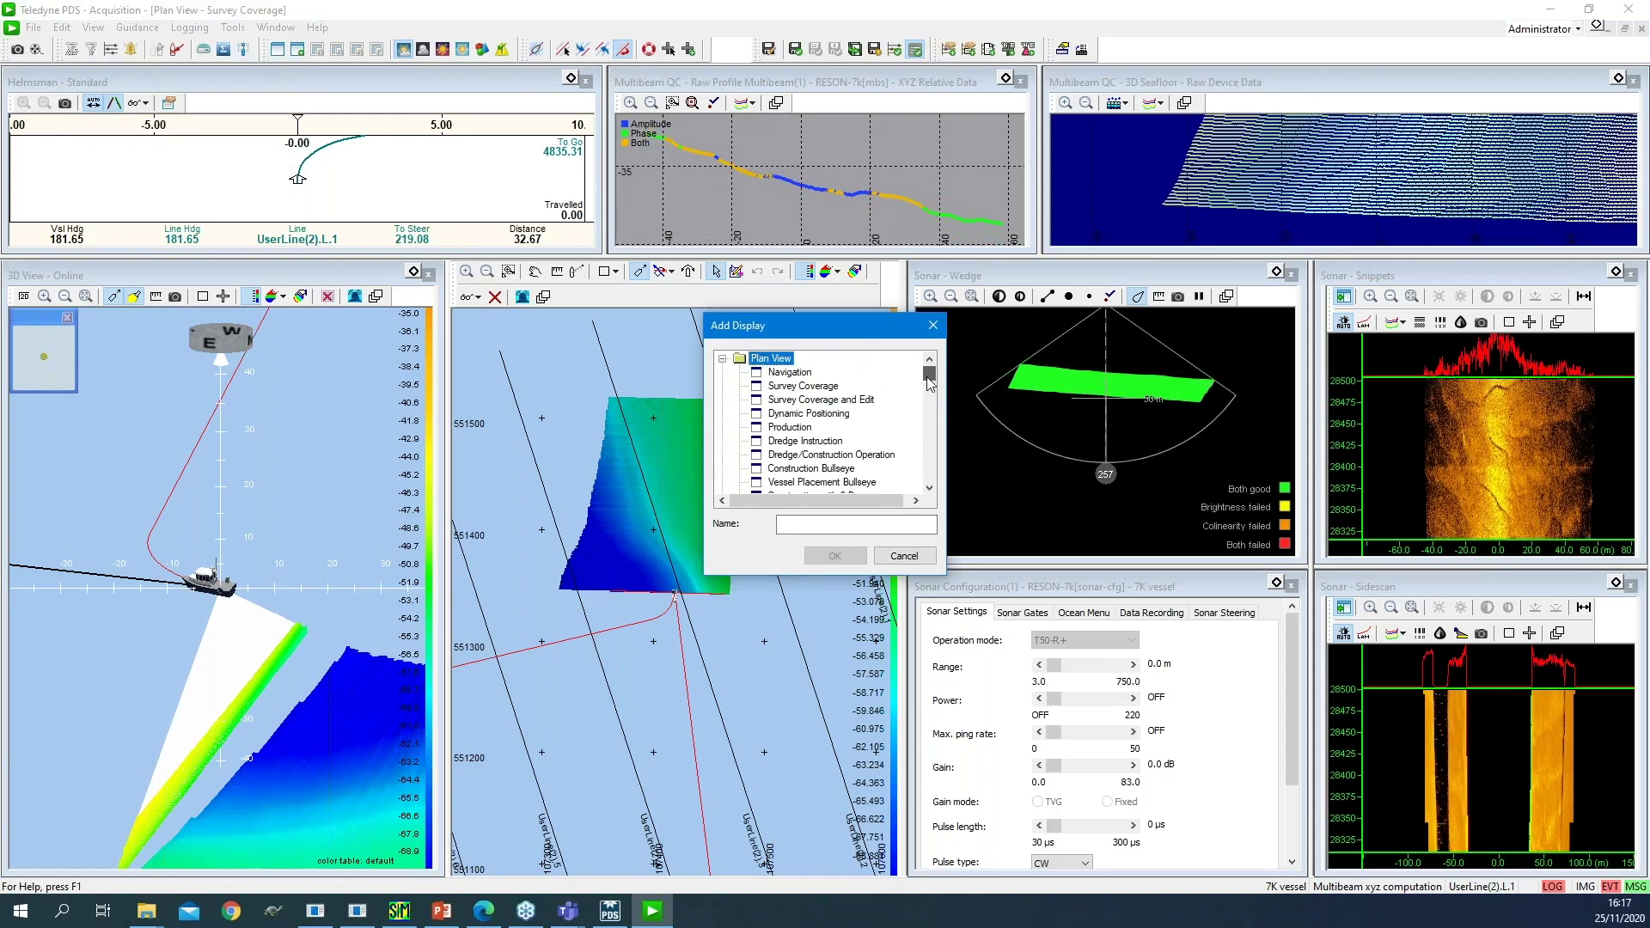
{"action": "left_click", "coordinate": [812, 373]}
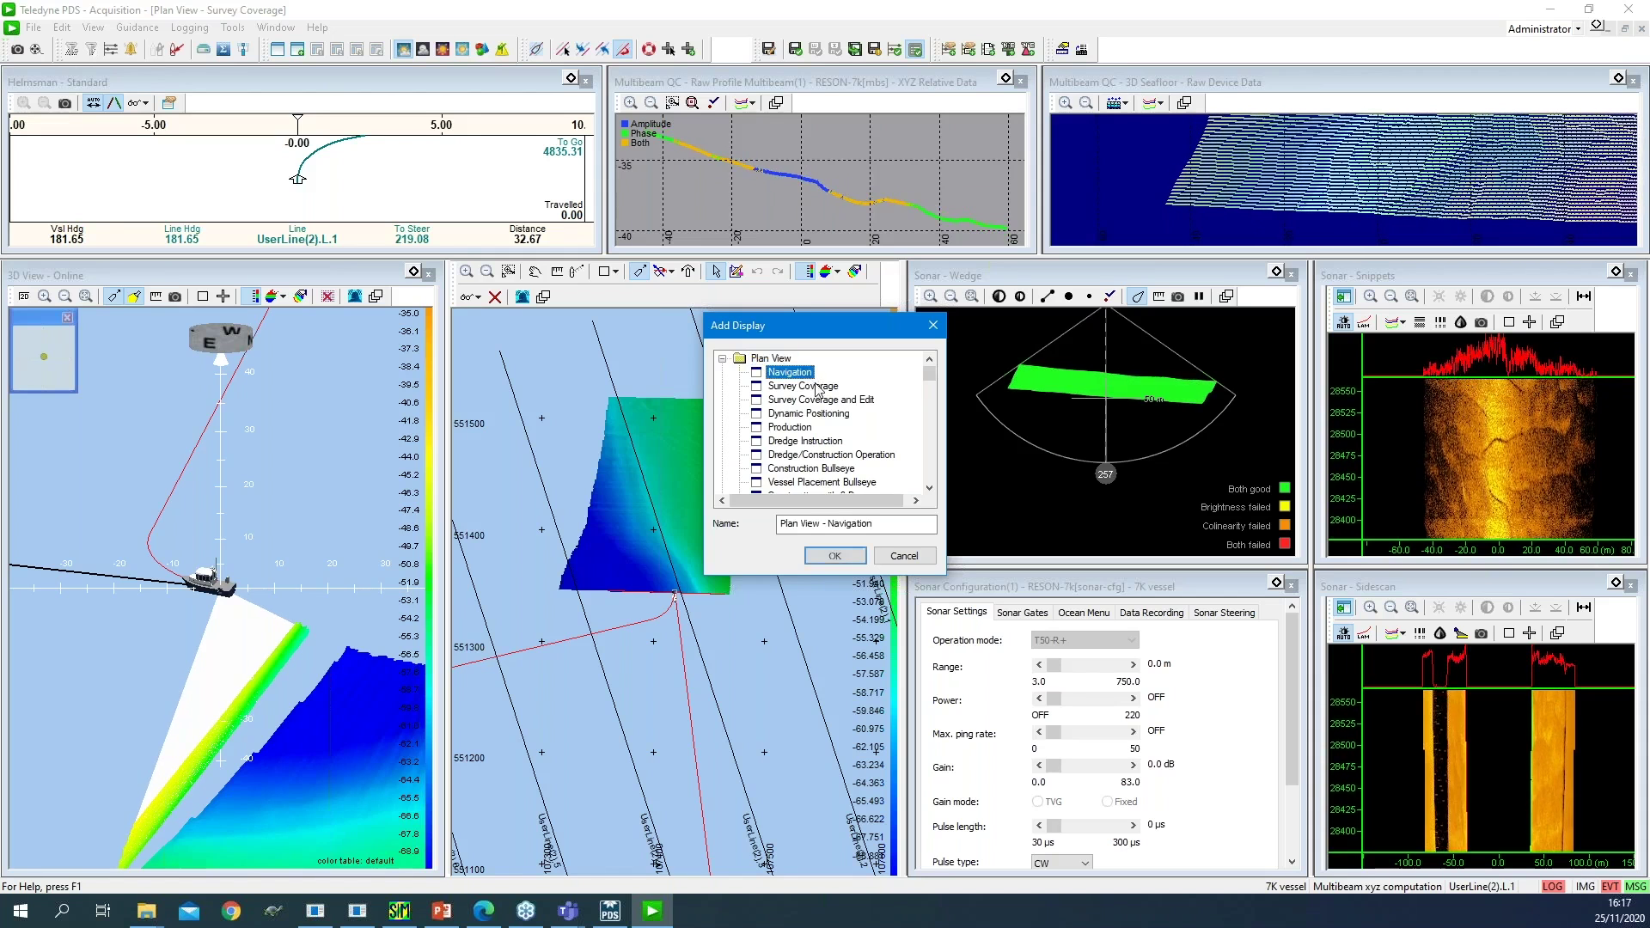
{"action": "left_click", "coordinate": [834, 556]}
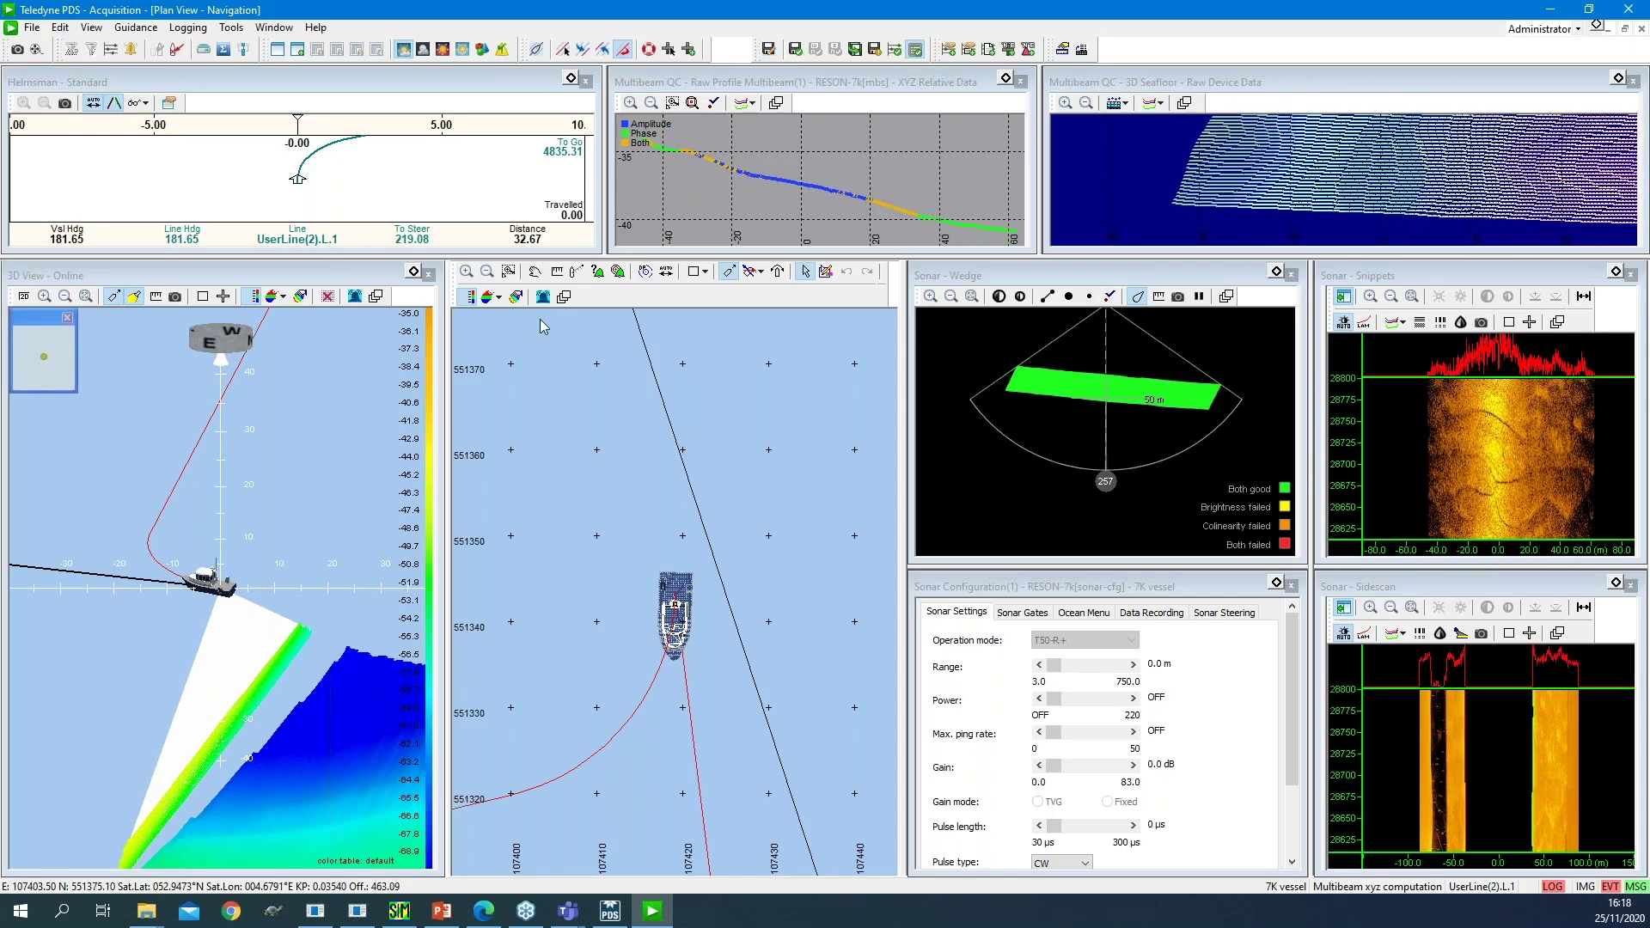
Add a Web Map Service Layer with the OpenStreetMap map type to the navigation plan view.
{"action": "left_click", "coordinate": [490, 273]}
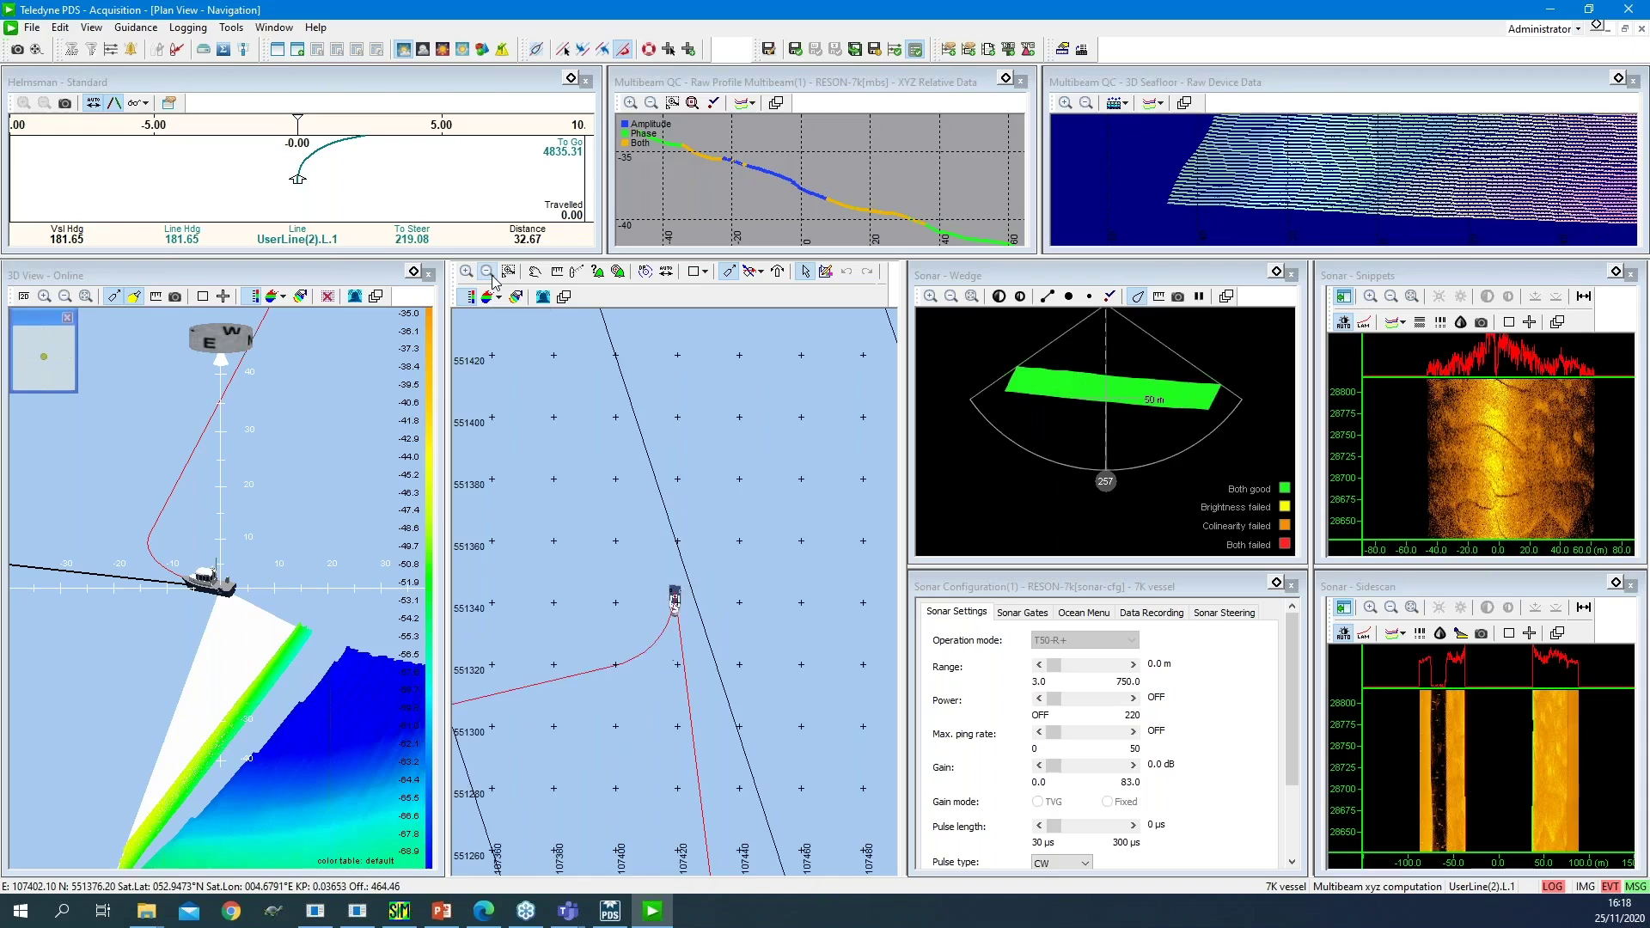
{"action": "left_click", "coordinate": [491, 274]}
{"action": "left_click", "coordinate": [491, 274]}
{"action": "left_click", "coordinate": [490, 274]}
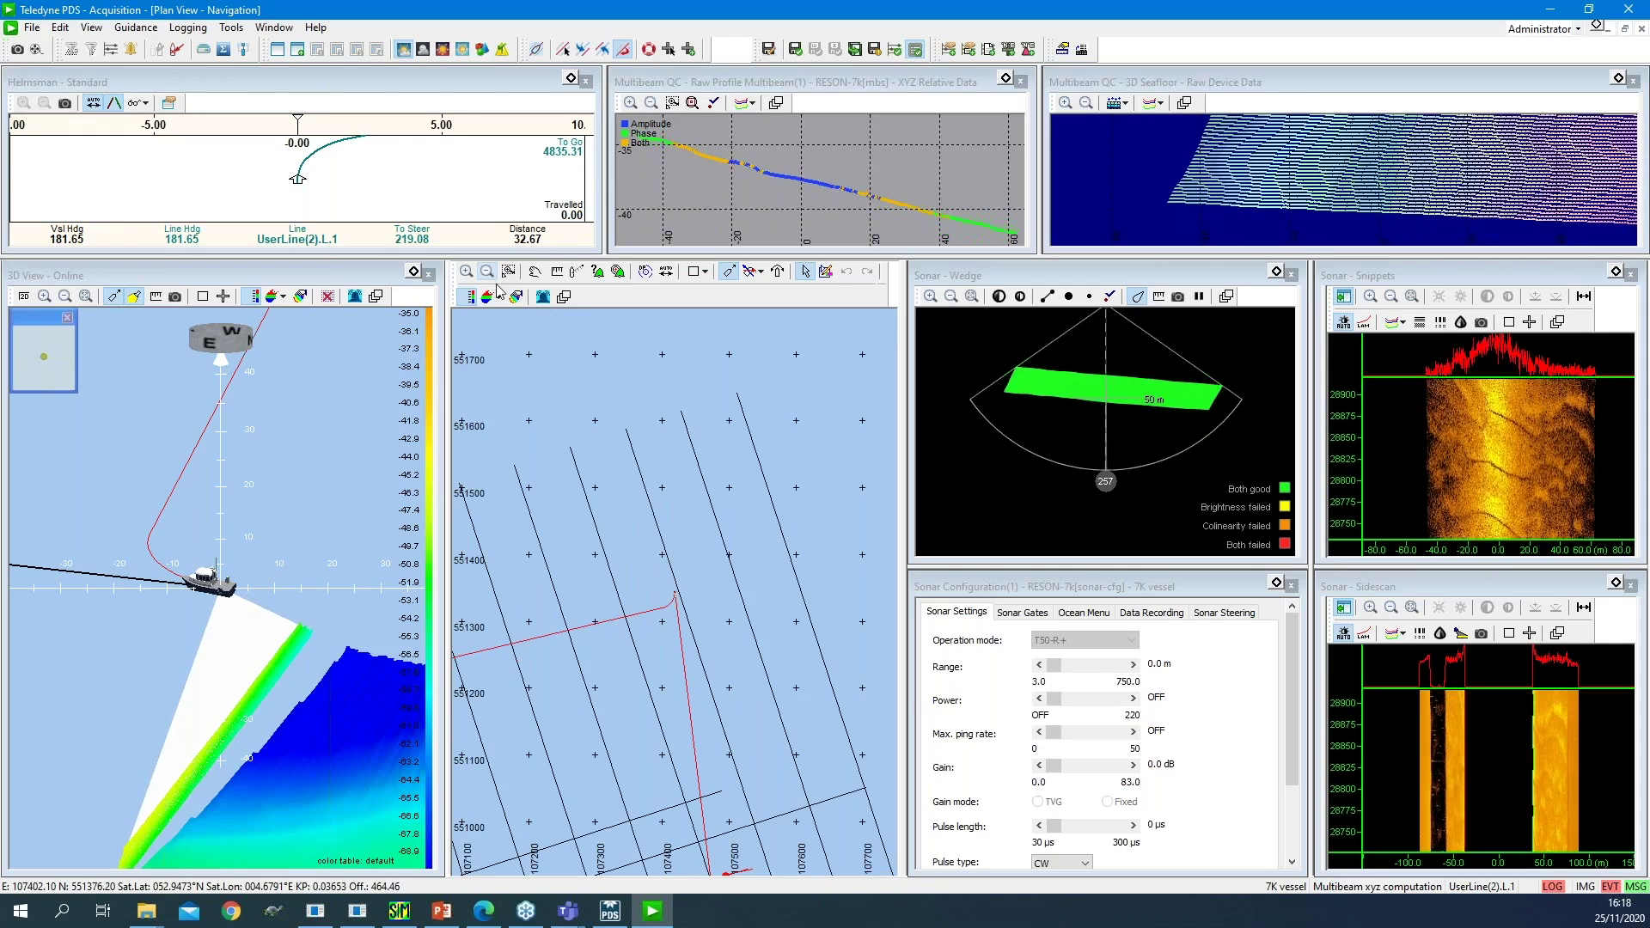
{"action": "left_click", "coordinate": [564, 301]}
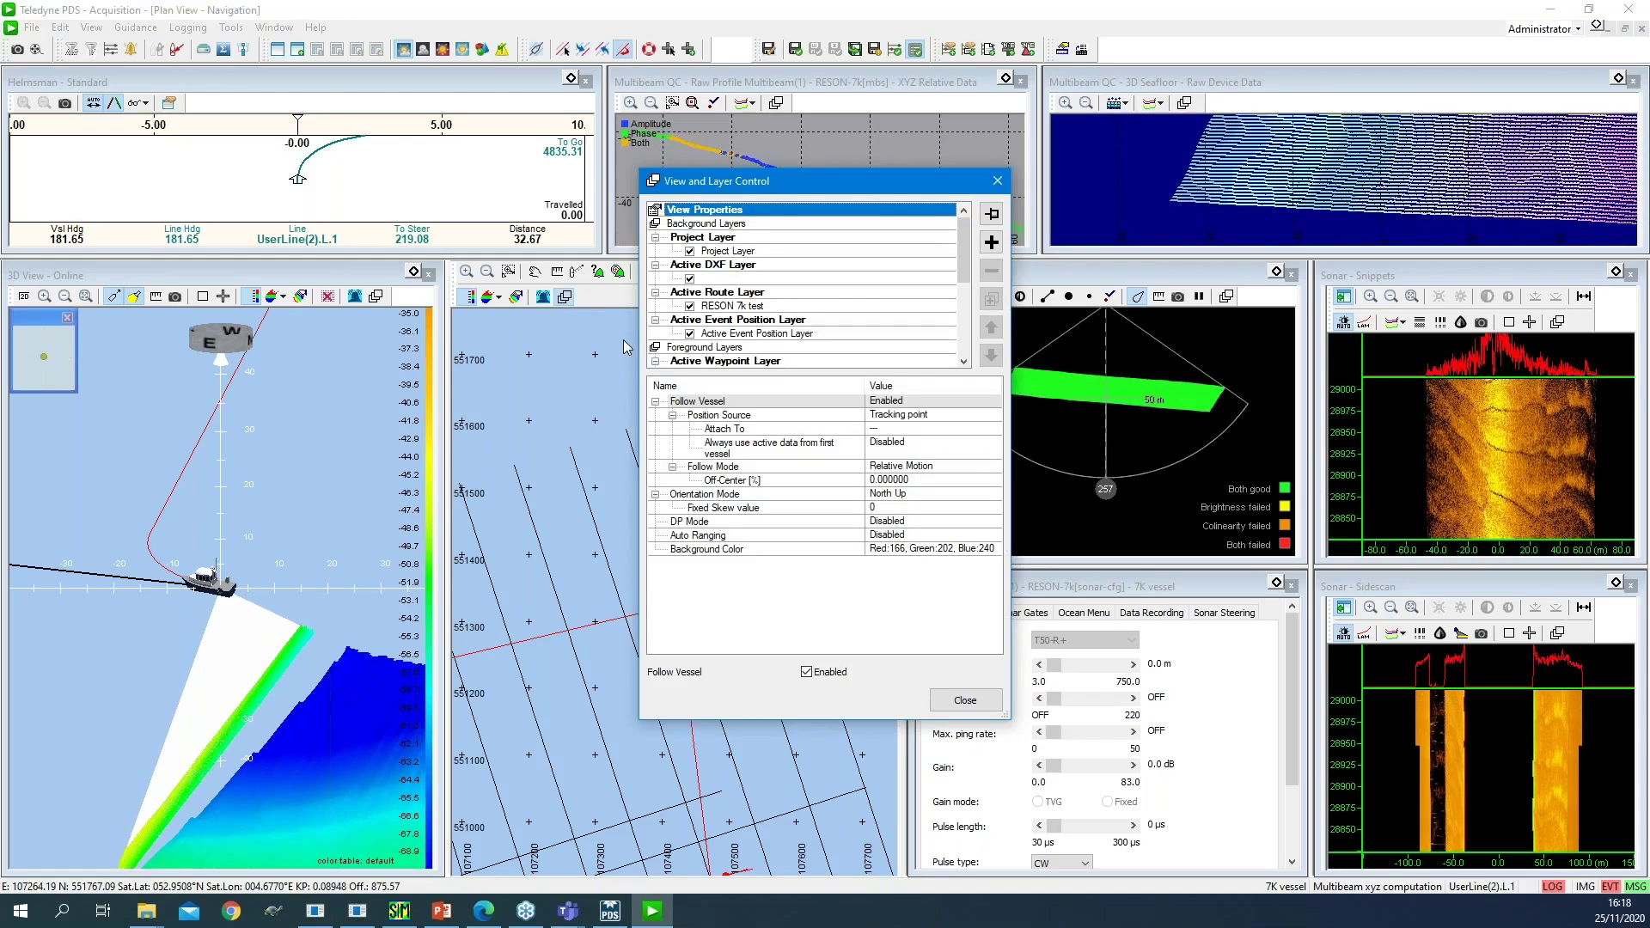
{"action": "left_click", "coordinate": [984, 245]}
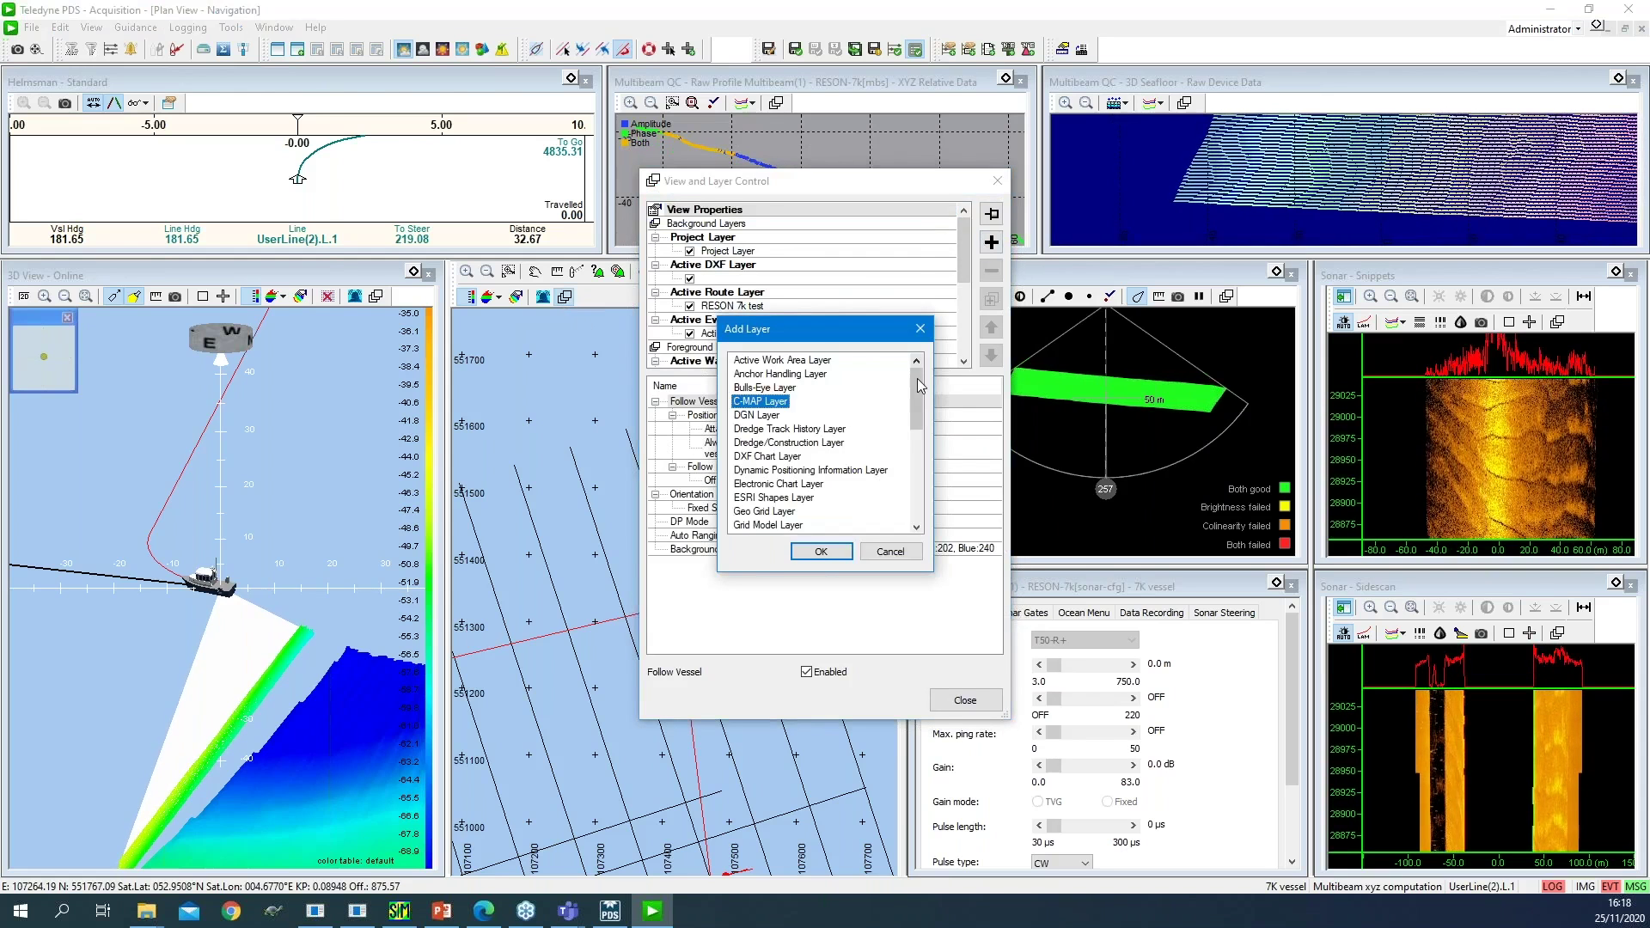
{"action": "mouse_move", "coordinate": [916, 385]}
{"action": "left_mouse_down"}
{"action": "mouse_move", "coordinate": [915, 447]}
{"action": "mouse_move", "coordinate": [918, 390]}
{"action": "left_mouse_up"}
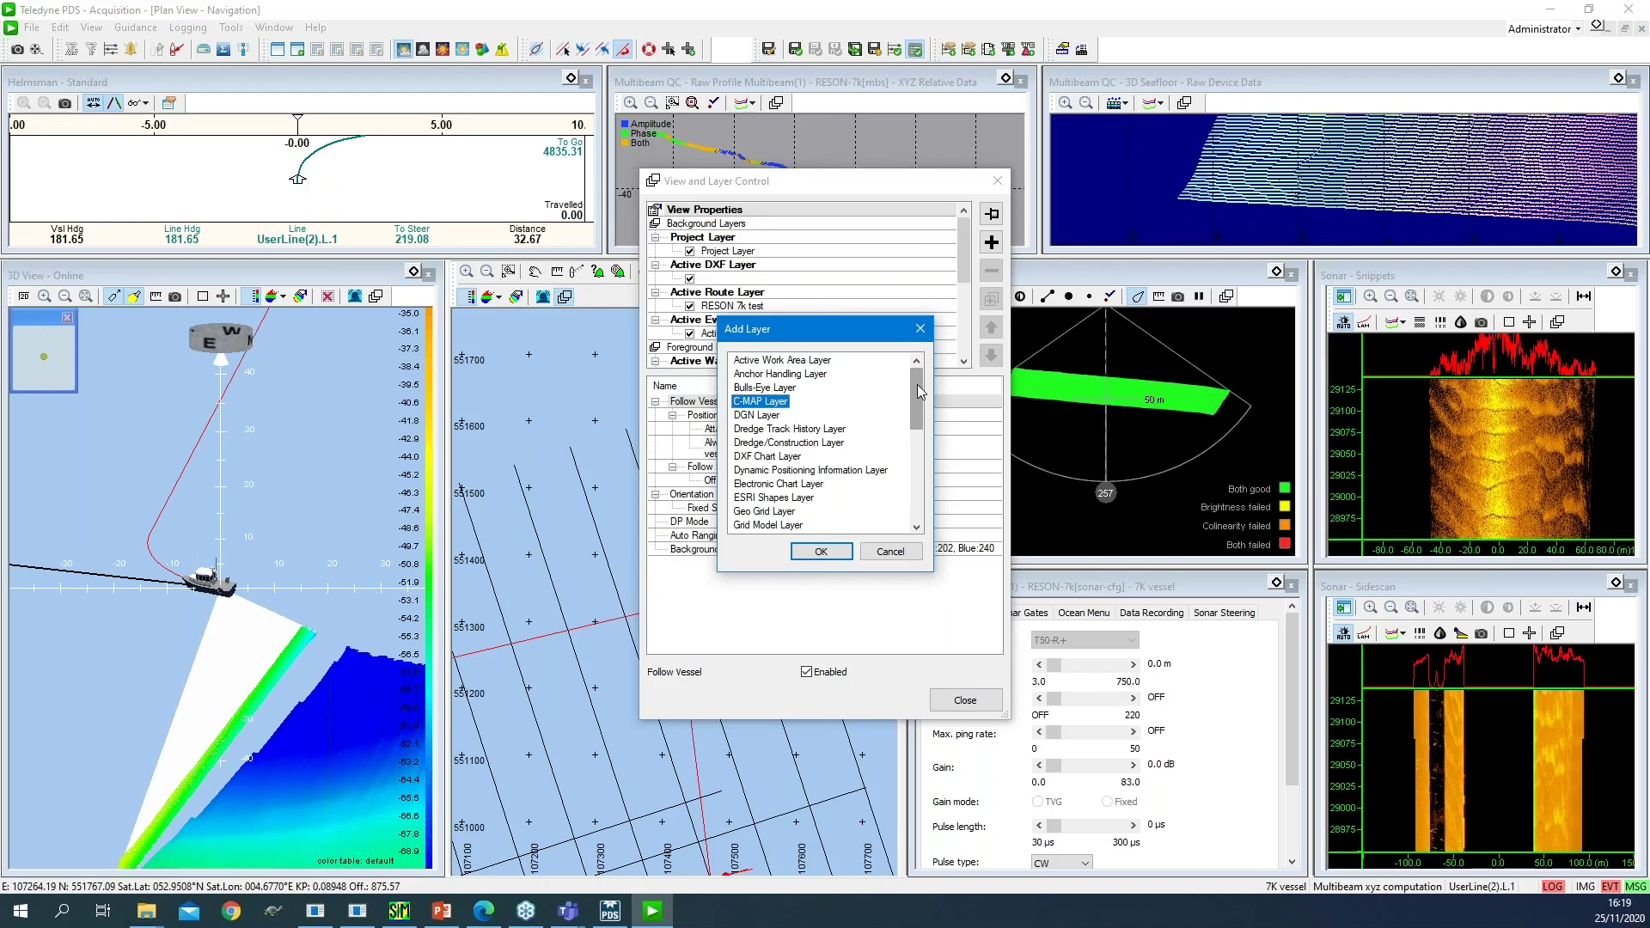
{"action": "left_click_drag", "start_coordinate": [916, 384], "coordinate": [894, 492]}
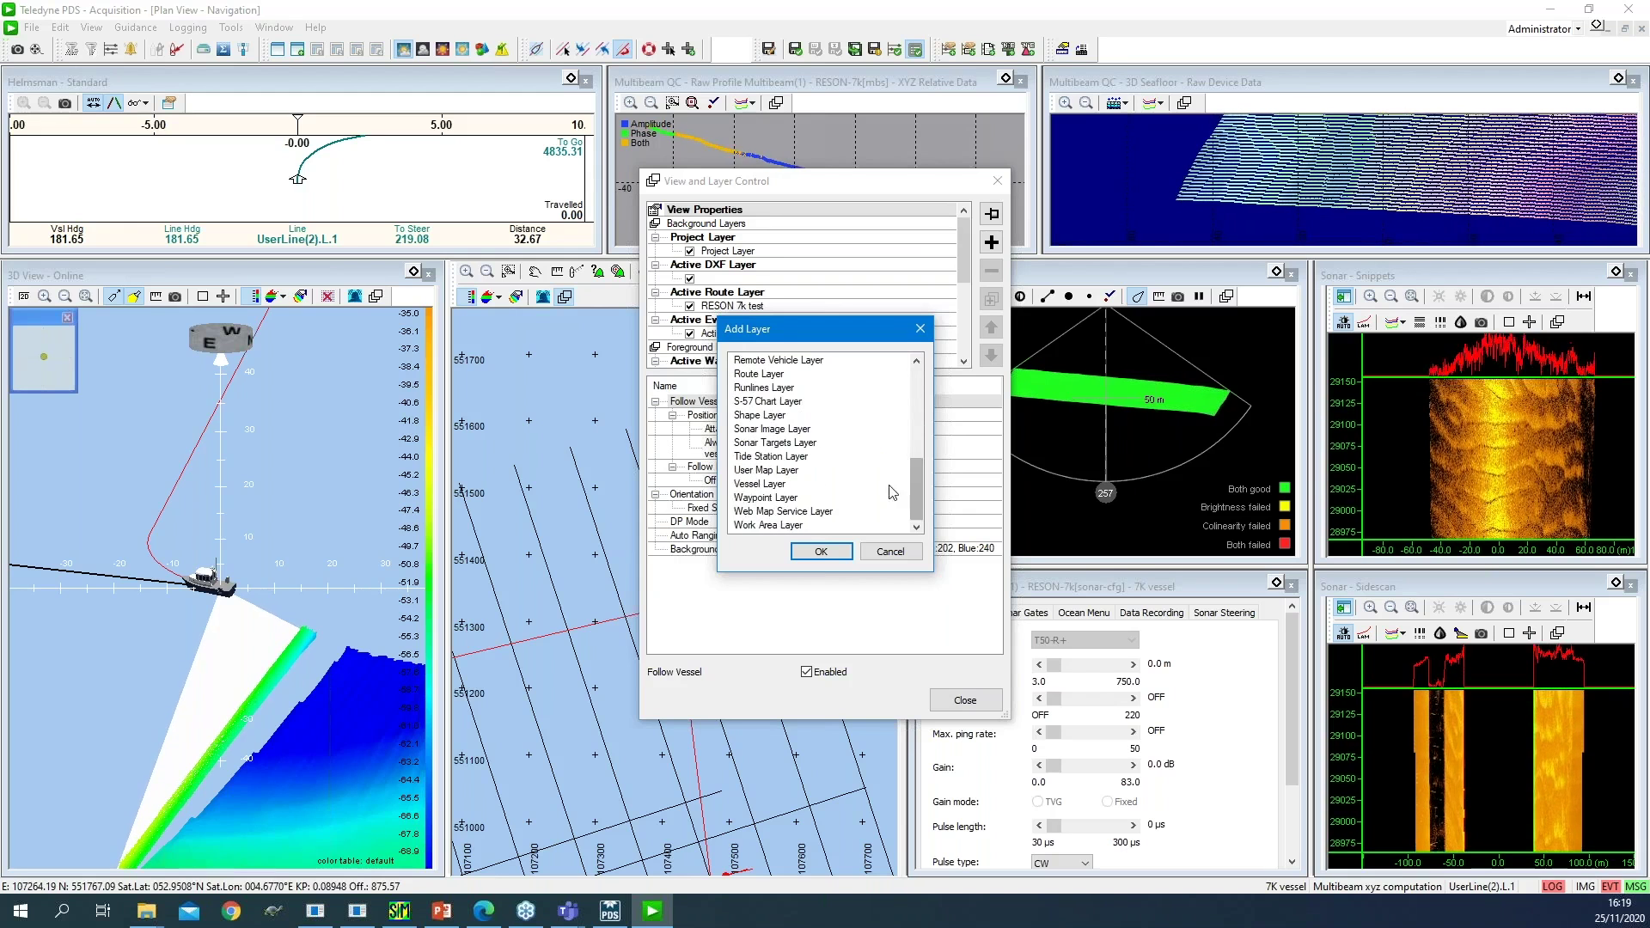
{"action": "left_click", "coordinate": [814, 512]}
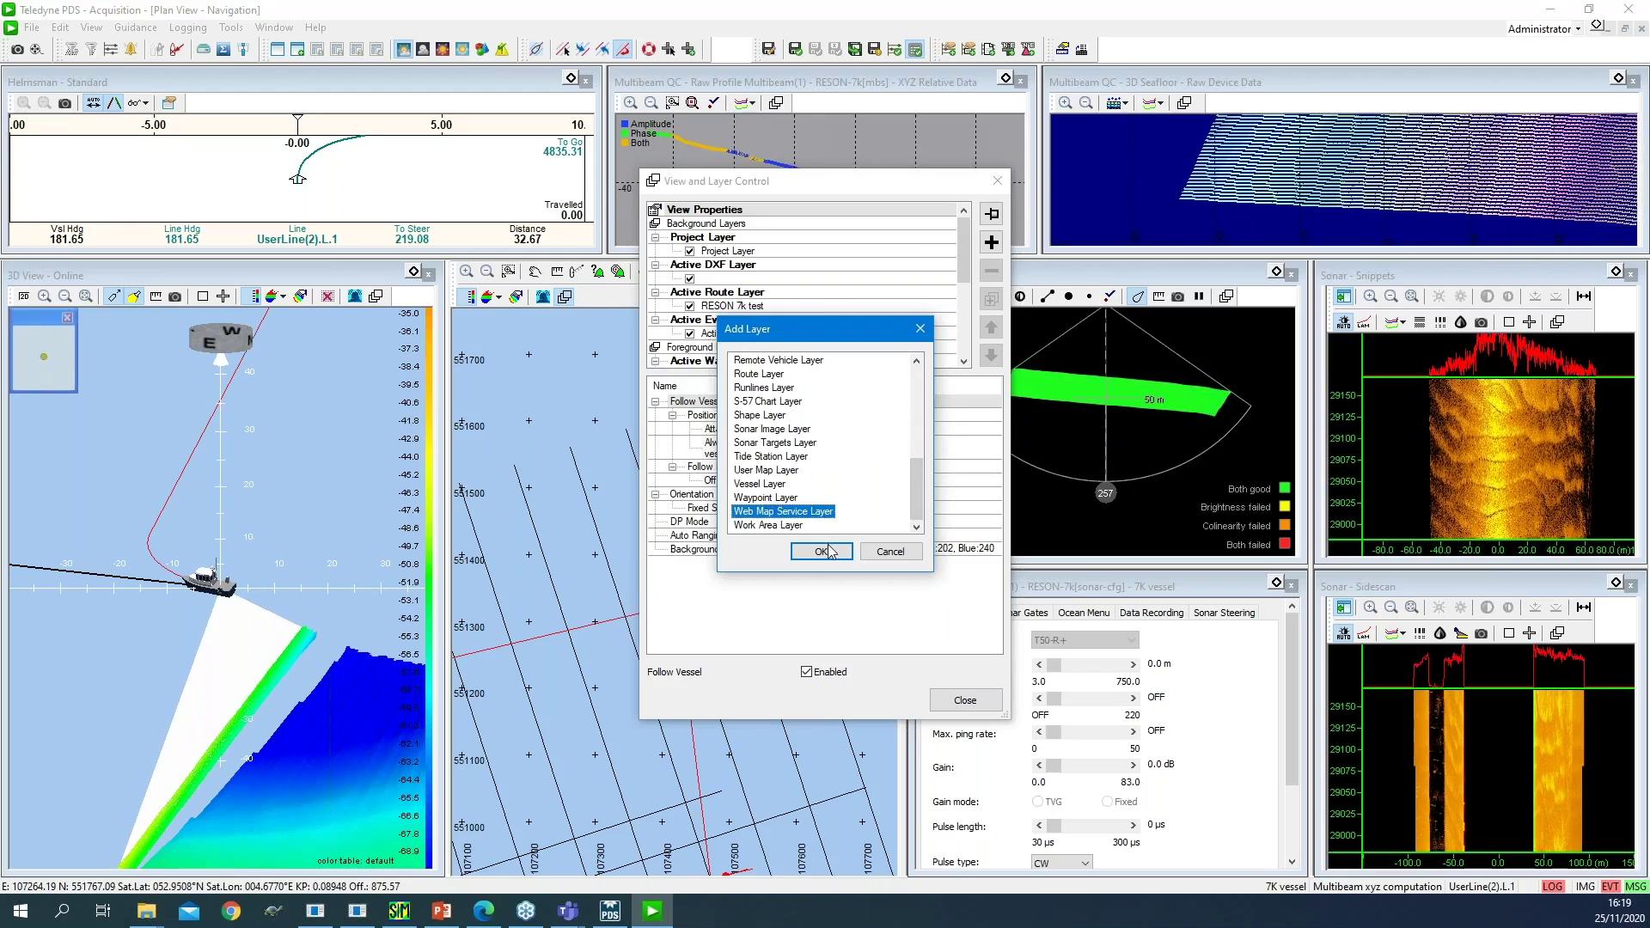
{"action": "left_click", "coordinate": [822, 551]}
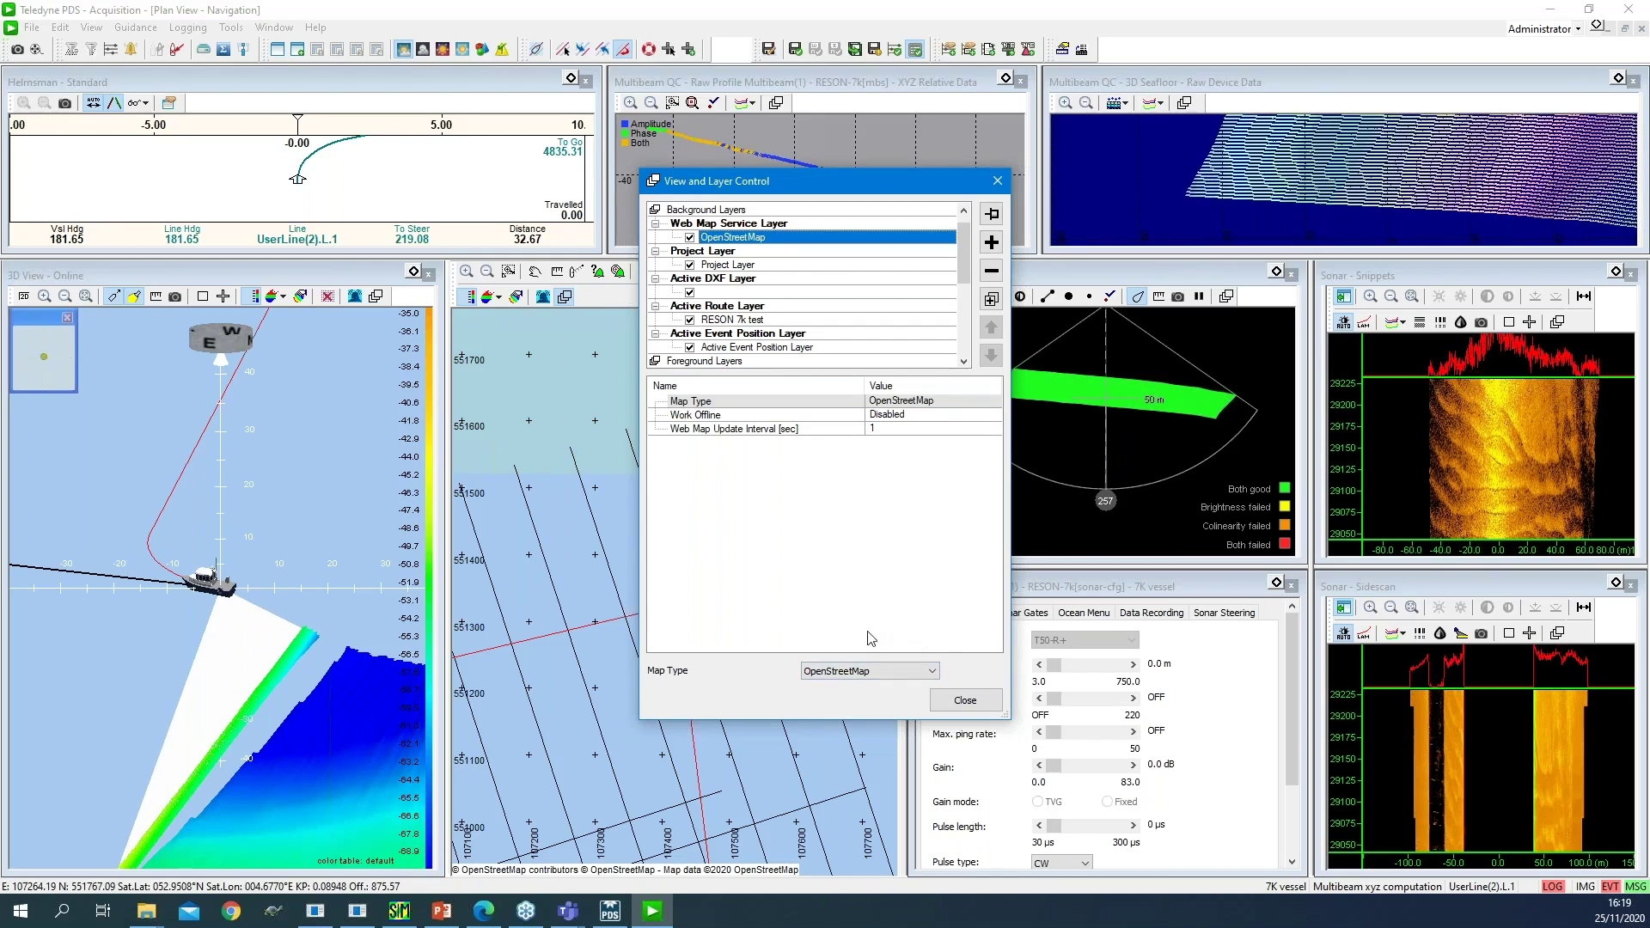
{"action": "left_click", "coordinate": [964, 699]}
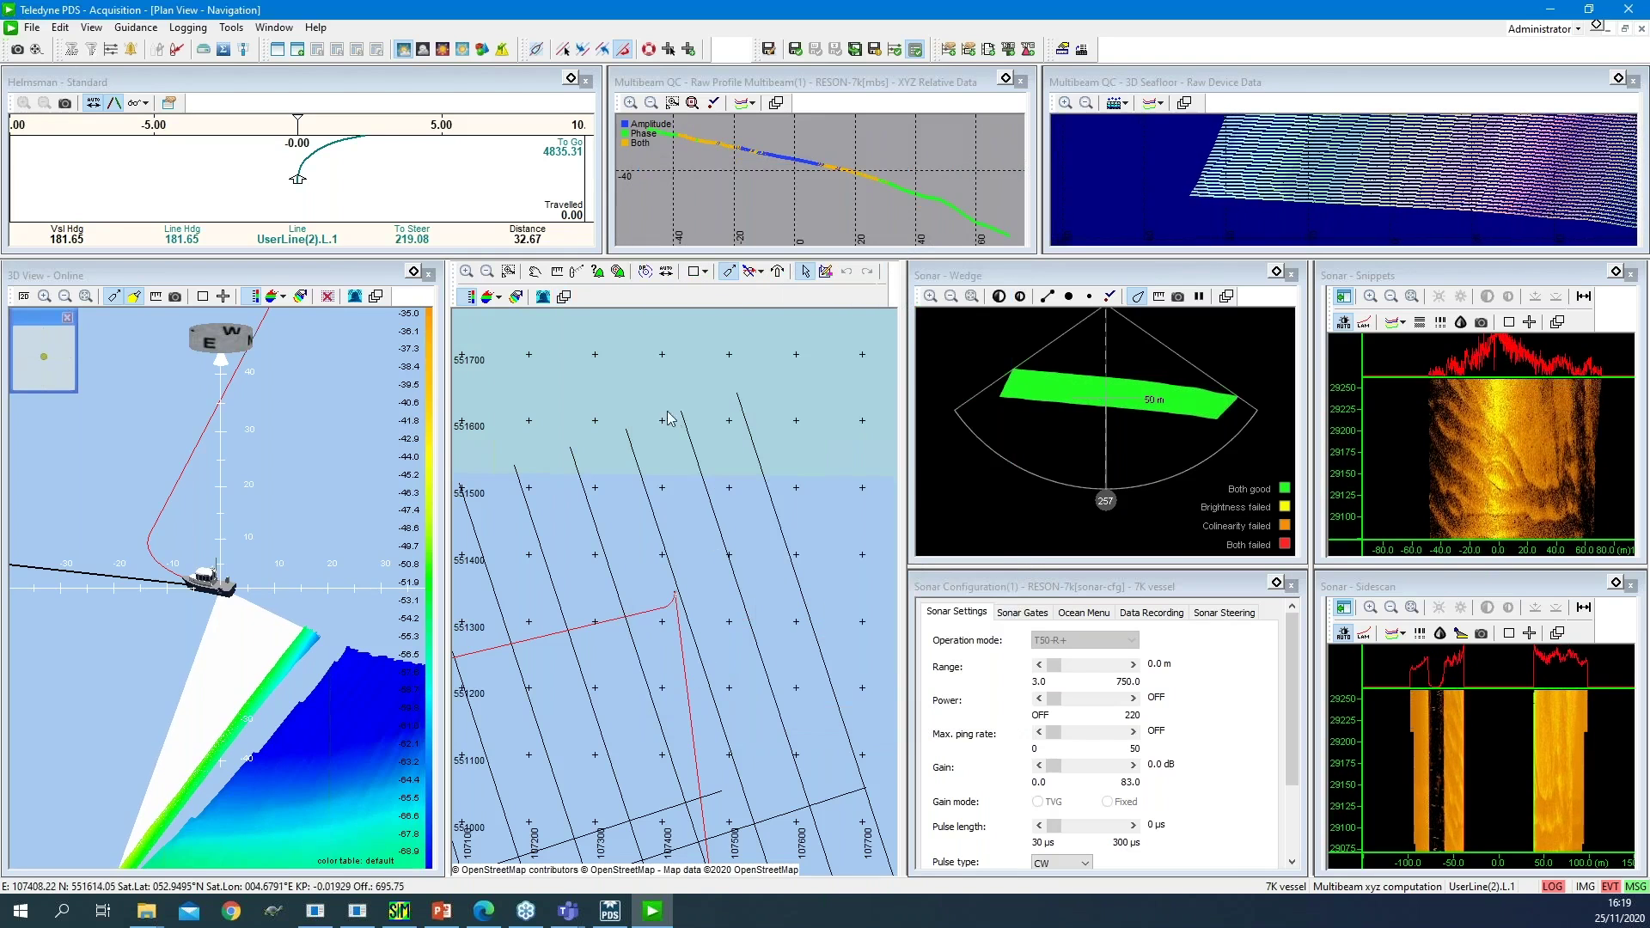
{"action": "left_click", "coordinate": [487, 271]}
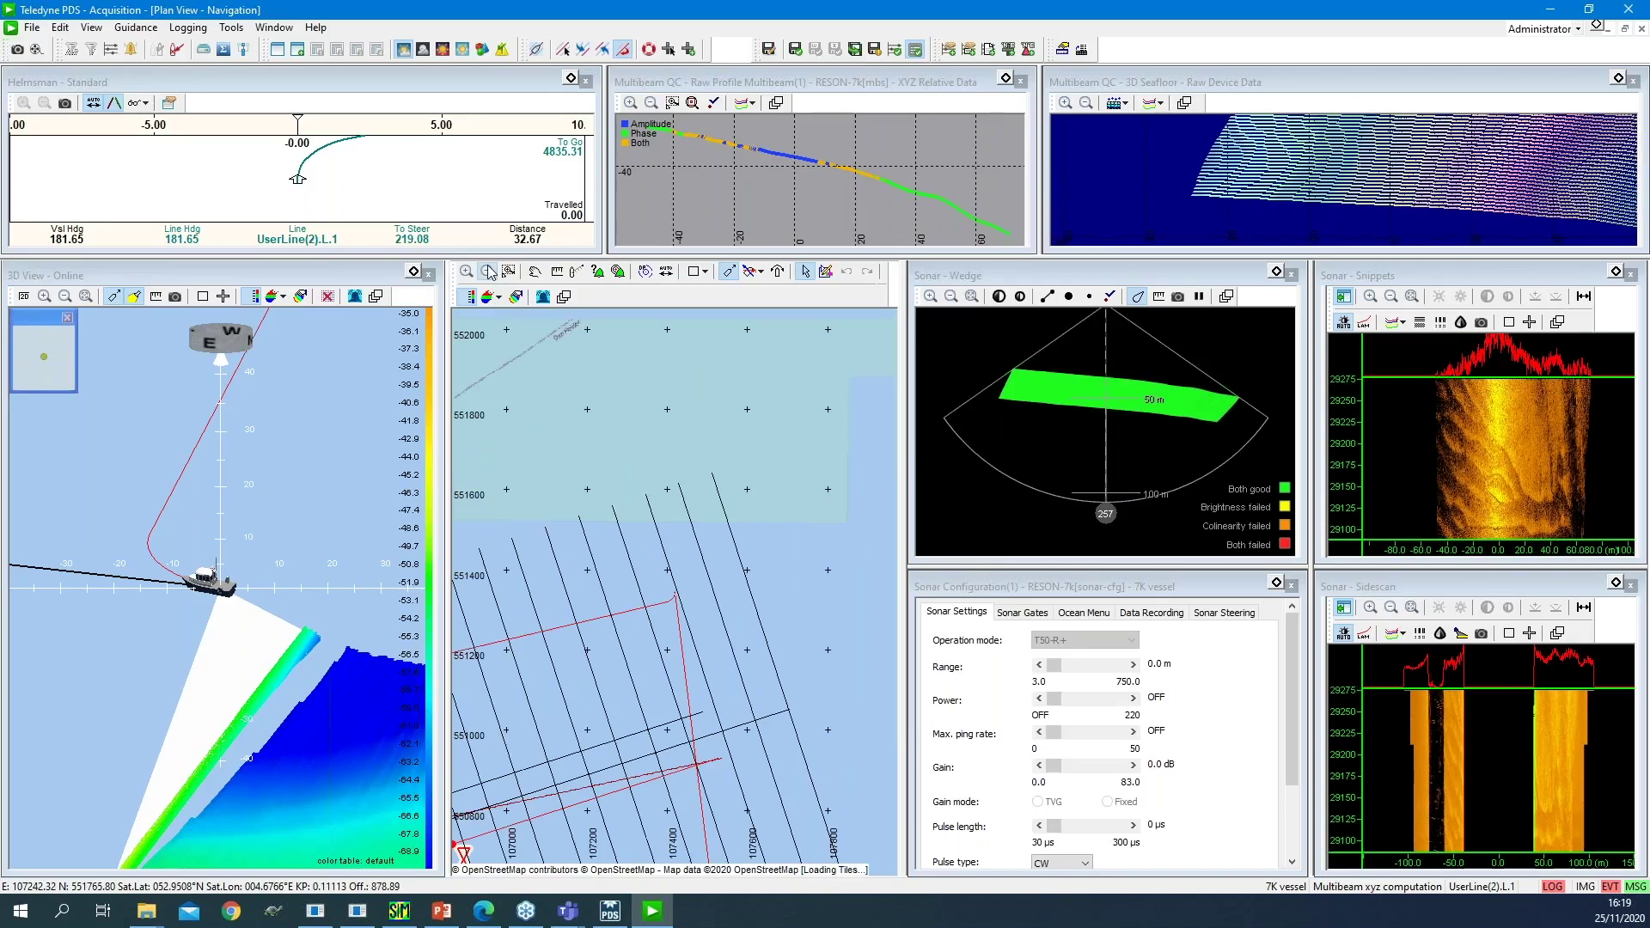
{"action": "left_click", "coordinate": [487, 271]}
{"action": "left_click", "coordinate": [487, 270]}
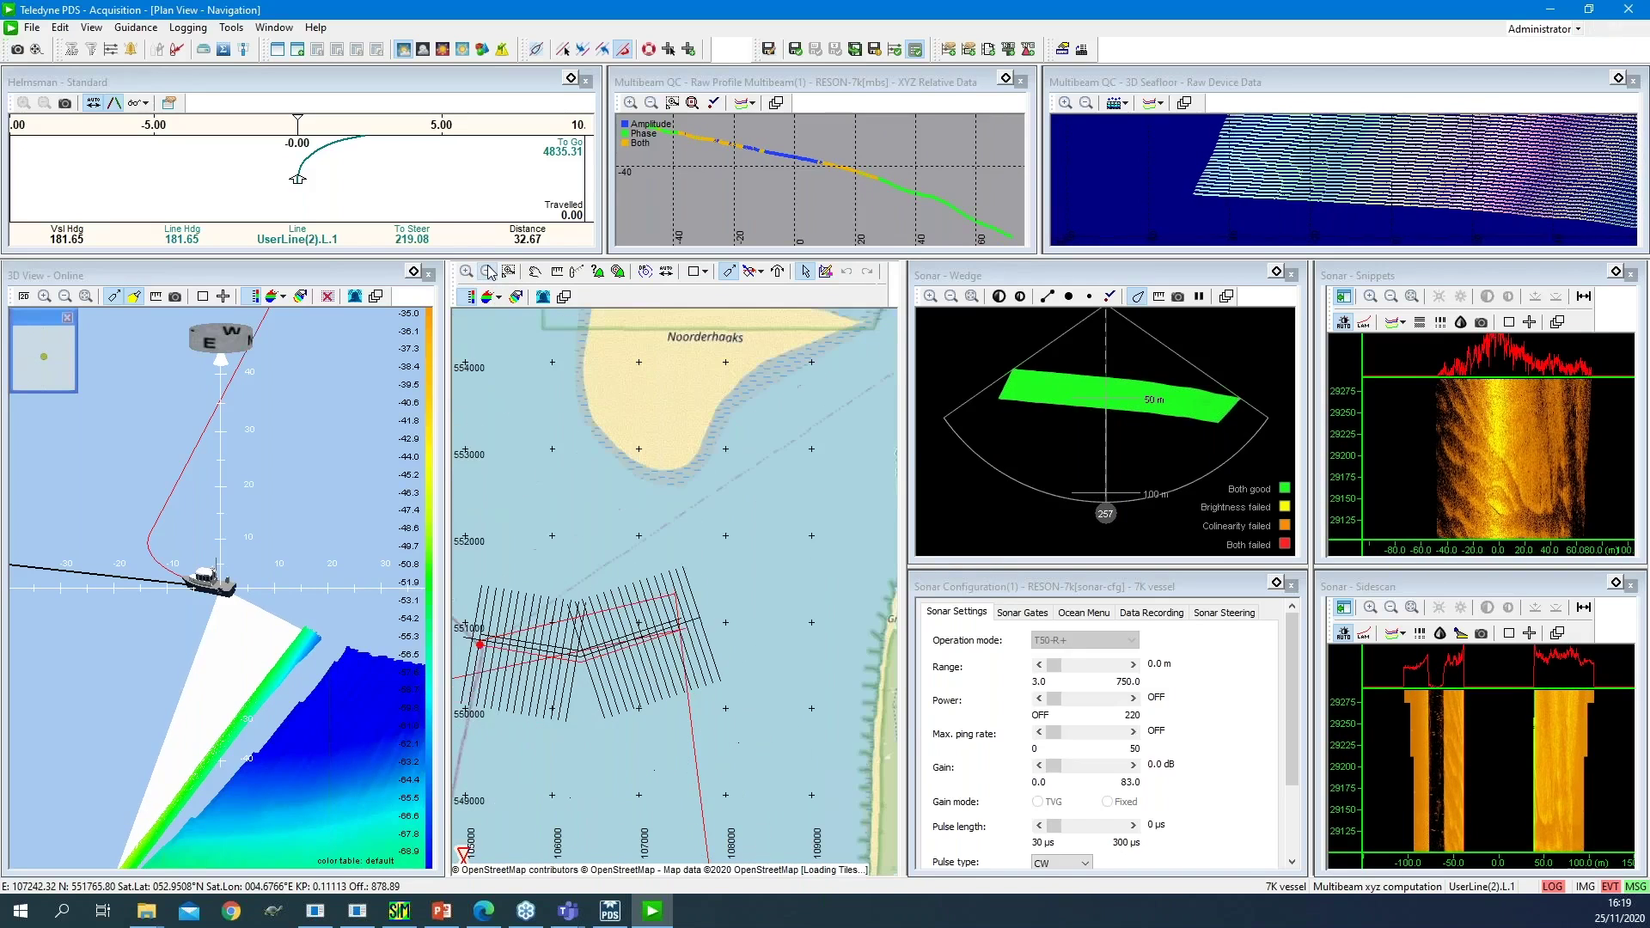
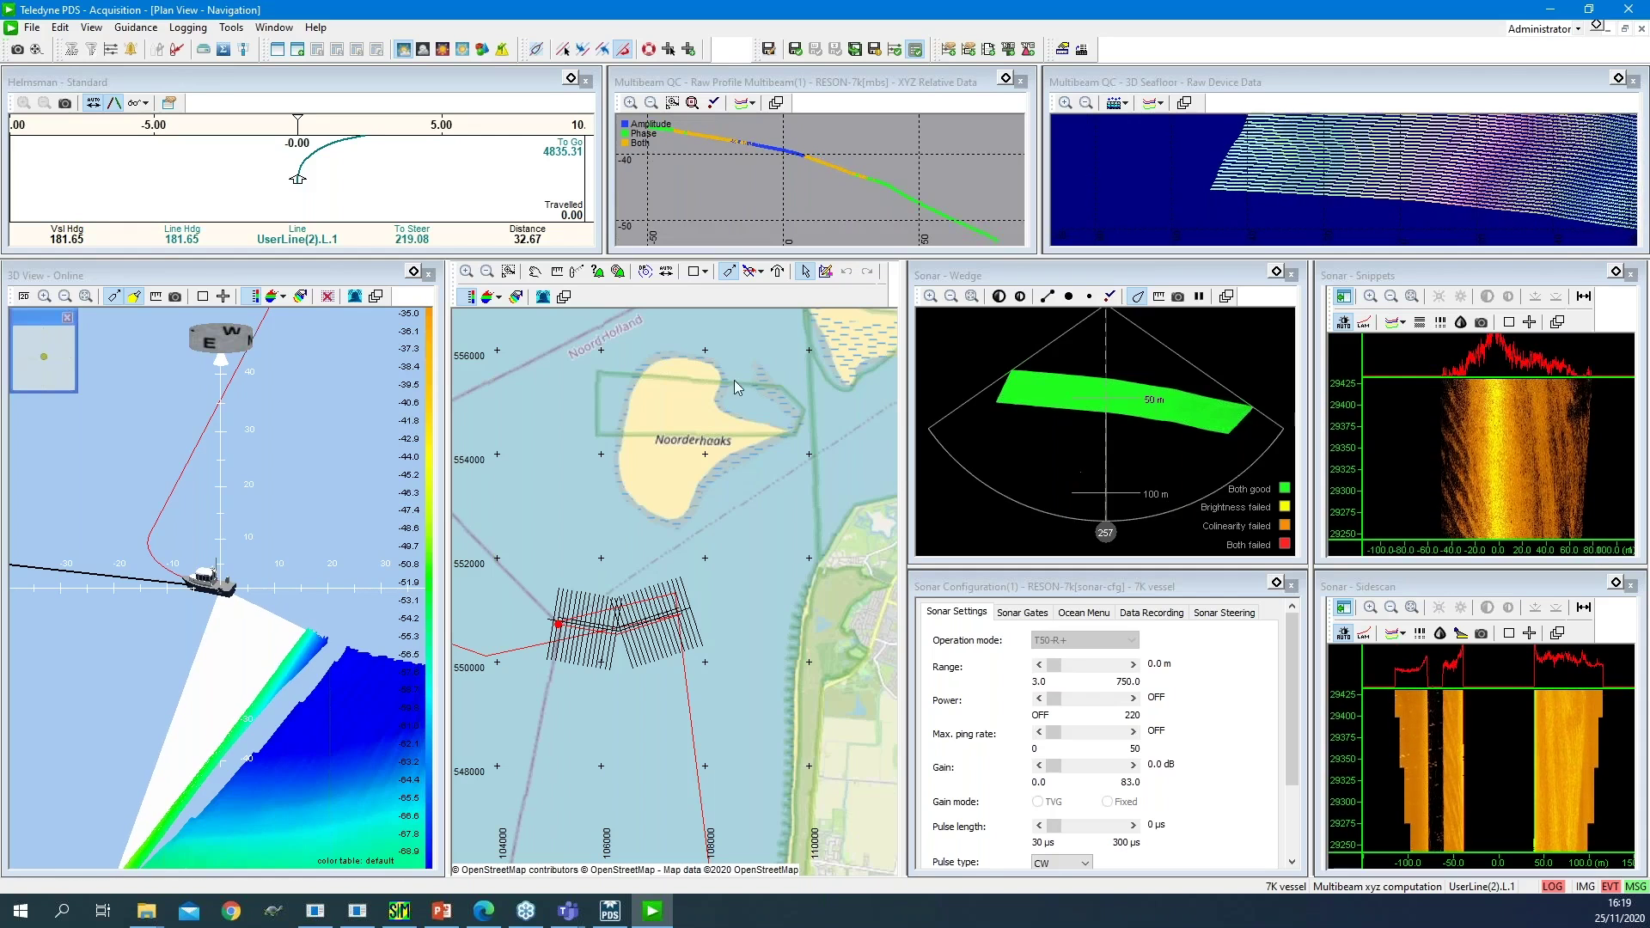
Restore the maximized Plan View - Navigation window to a smaller size and dock it to the left.
{"action": "left_click", "coordinate": [1624, 30]}
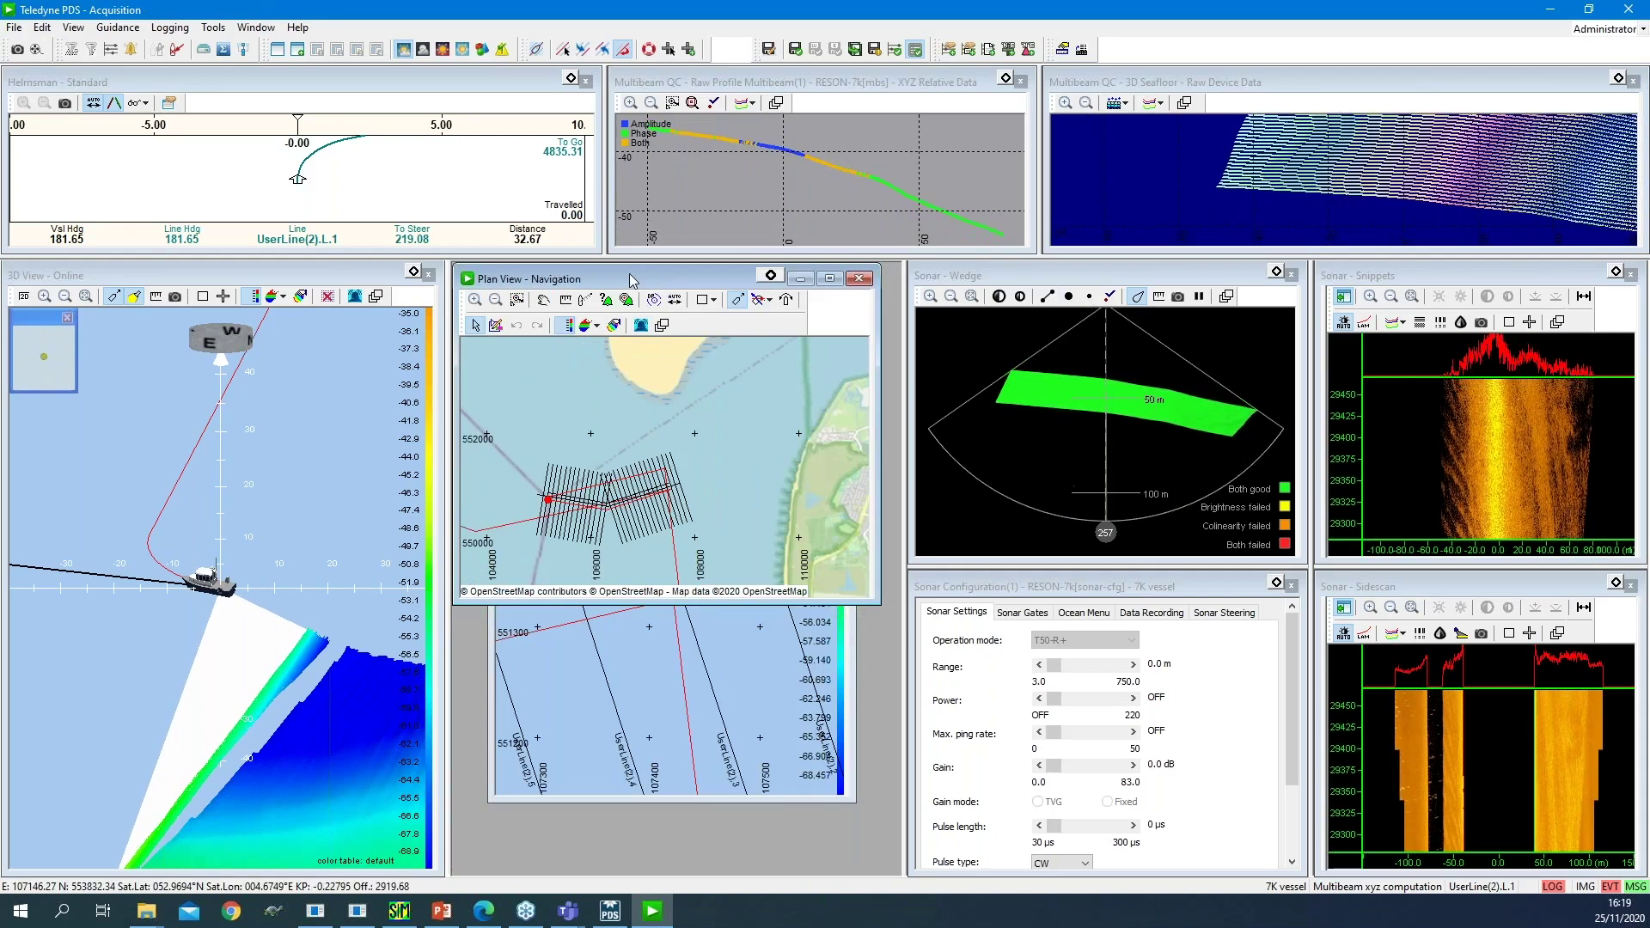
{"action": "left_click_drag", "start_coordinate": [638, 289], "coordinate": [649, 365]}
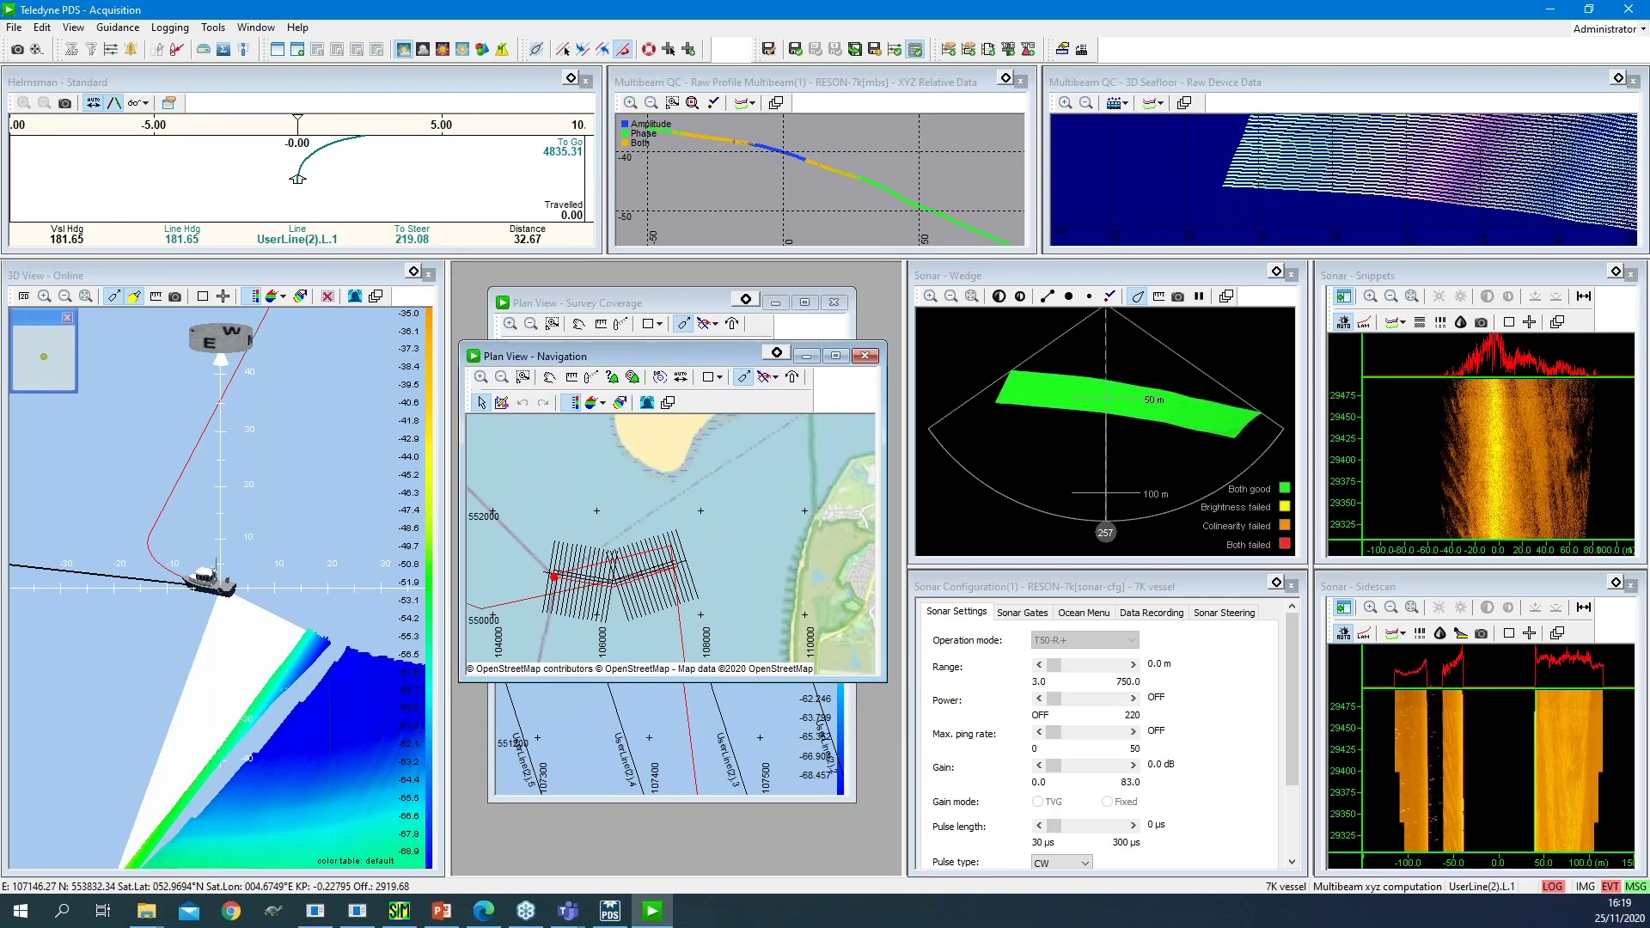
{"action": "right_click", "coordinate": [723, 352]}
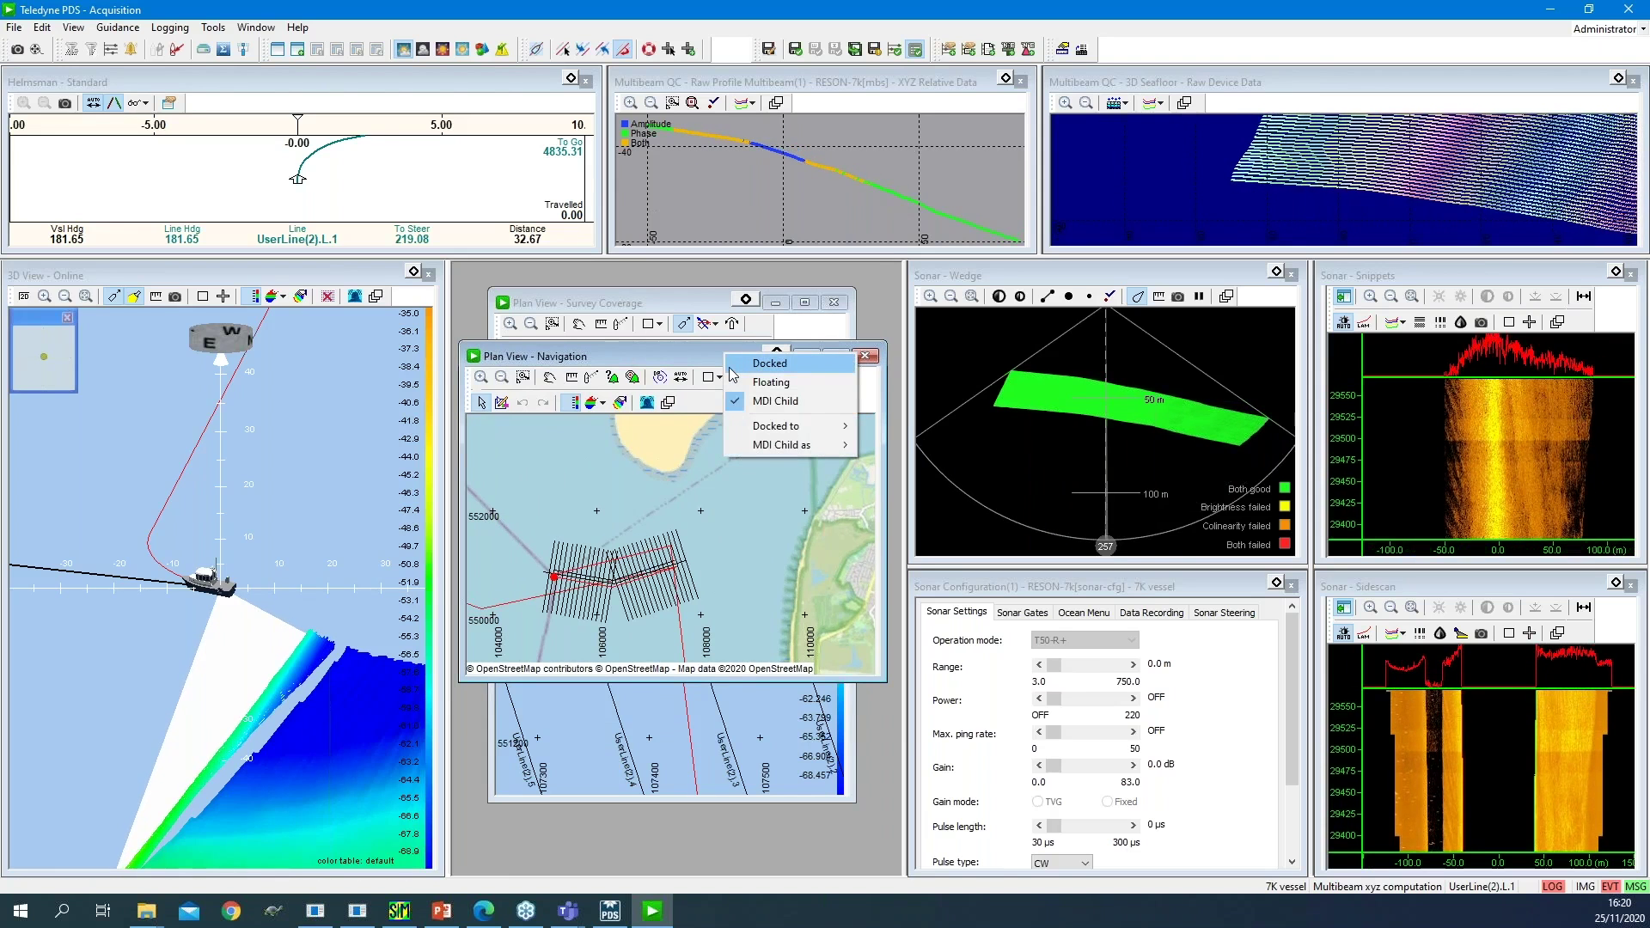
{"action": "mouse_move", "coordinate": [774, 425]}
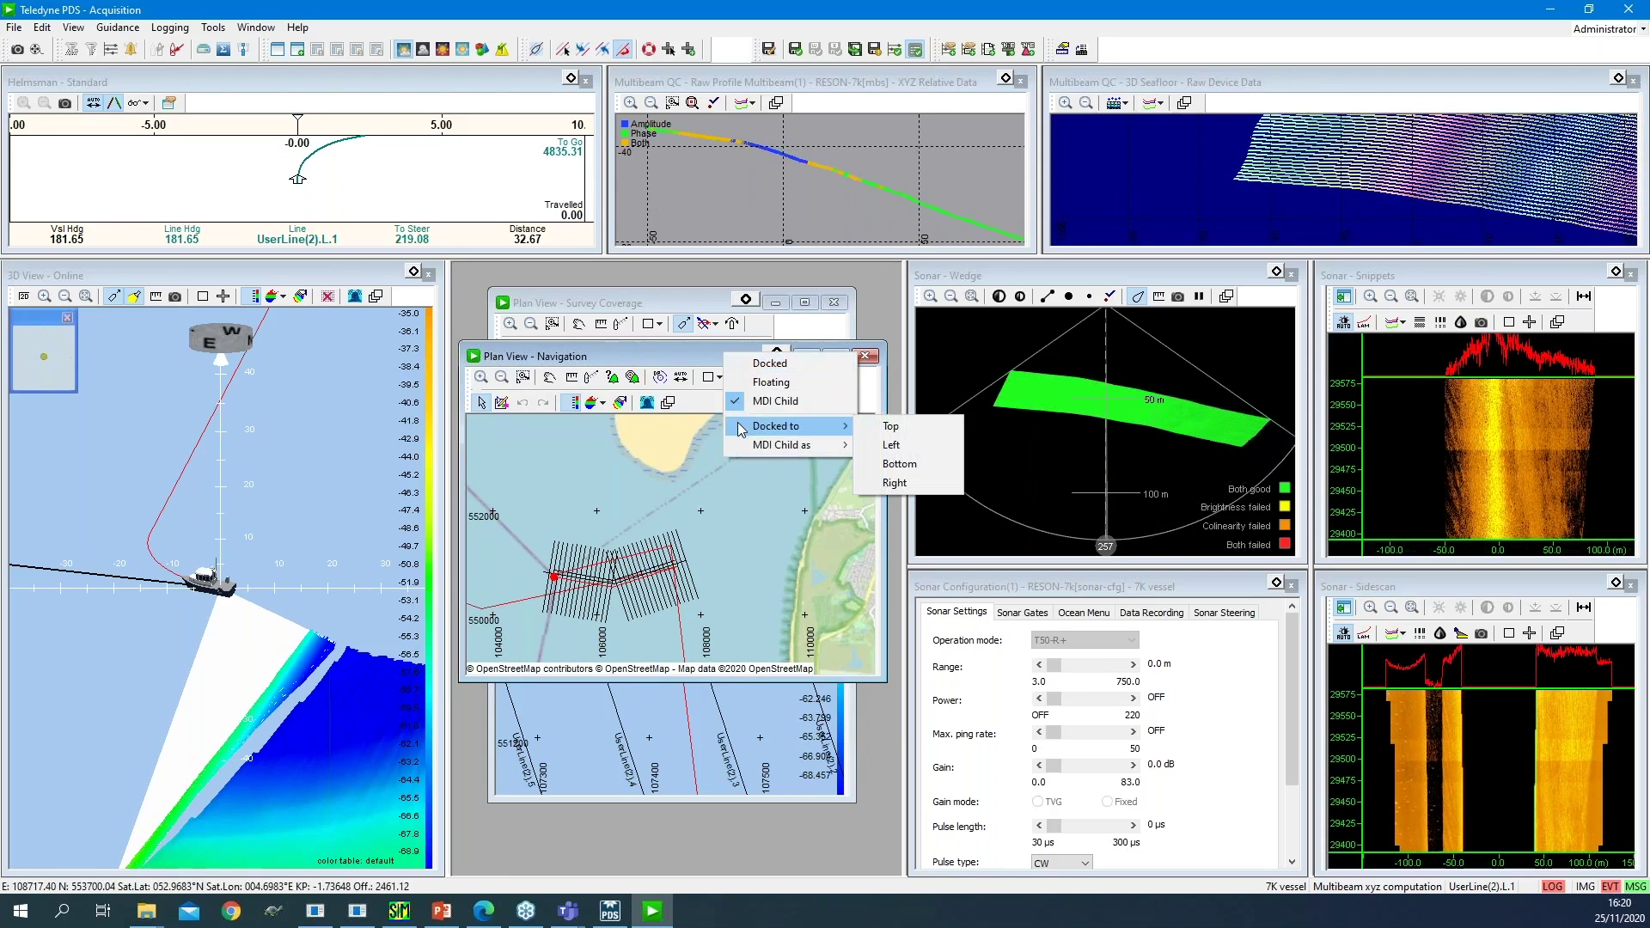
{"action": "left_click", "coordinate": [889, 445]}
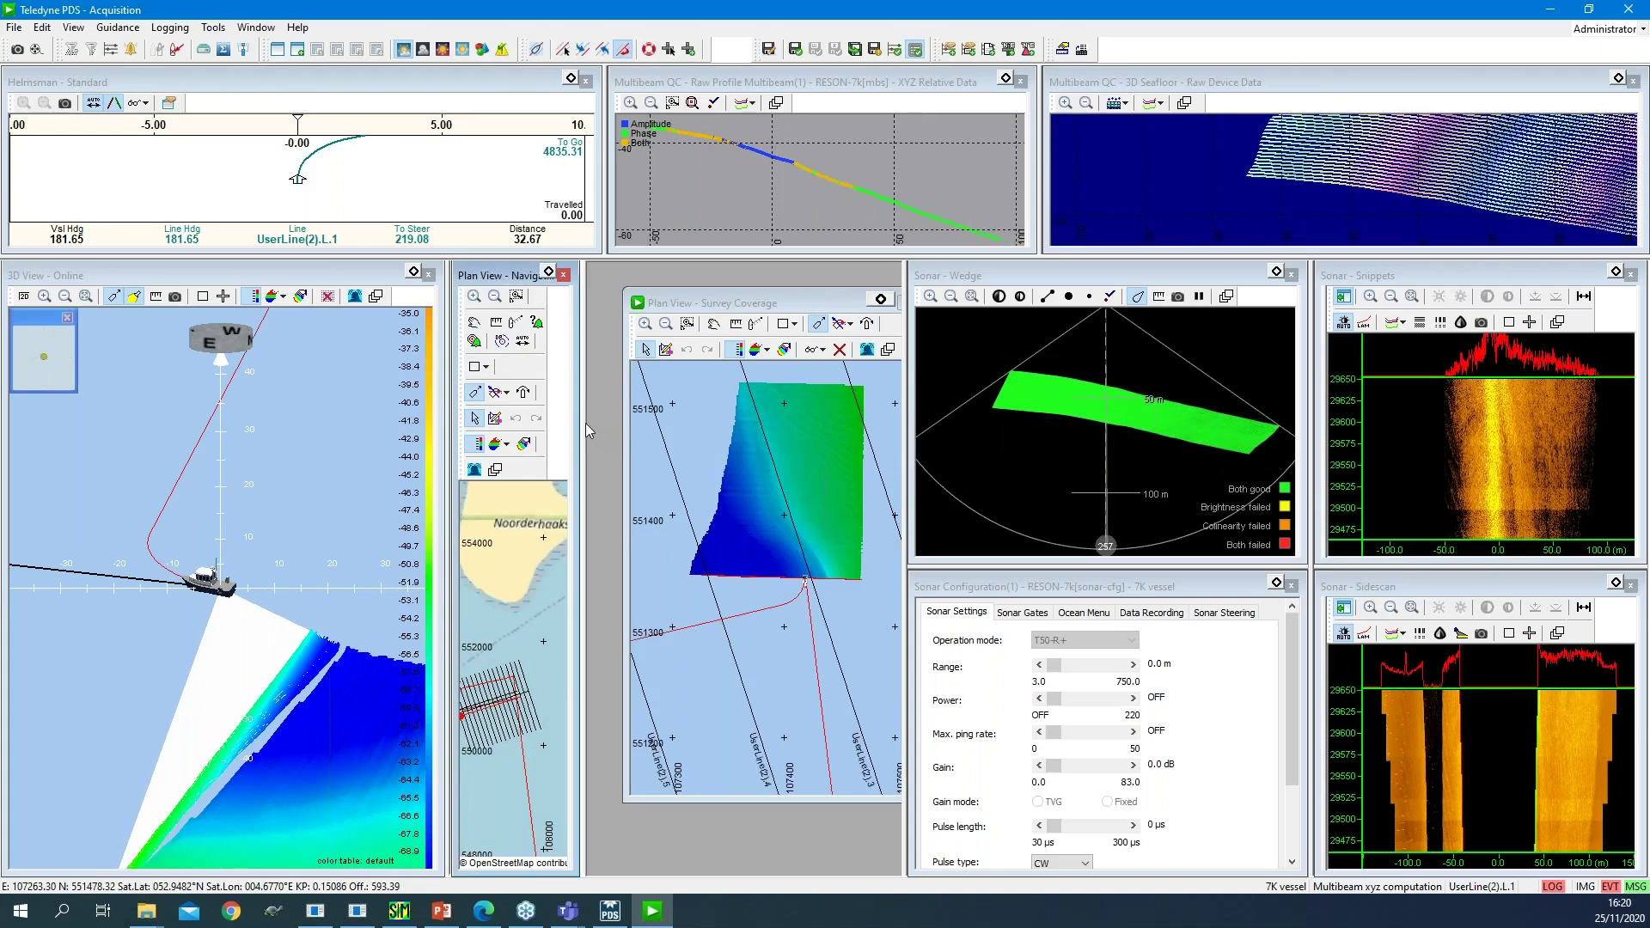
Widen the docked navigation plan view and re-dock it above the 3D View - Online display in the same column.
{"action": "left_click_drag", "start_coordinate": [585, 423], "coordinate": [701, 437]}
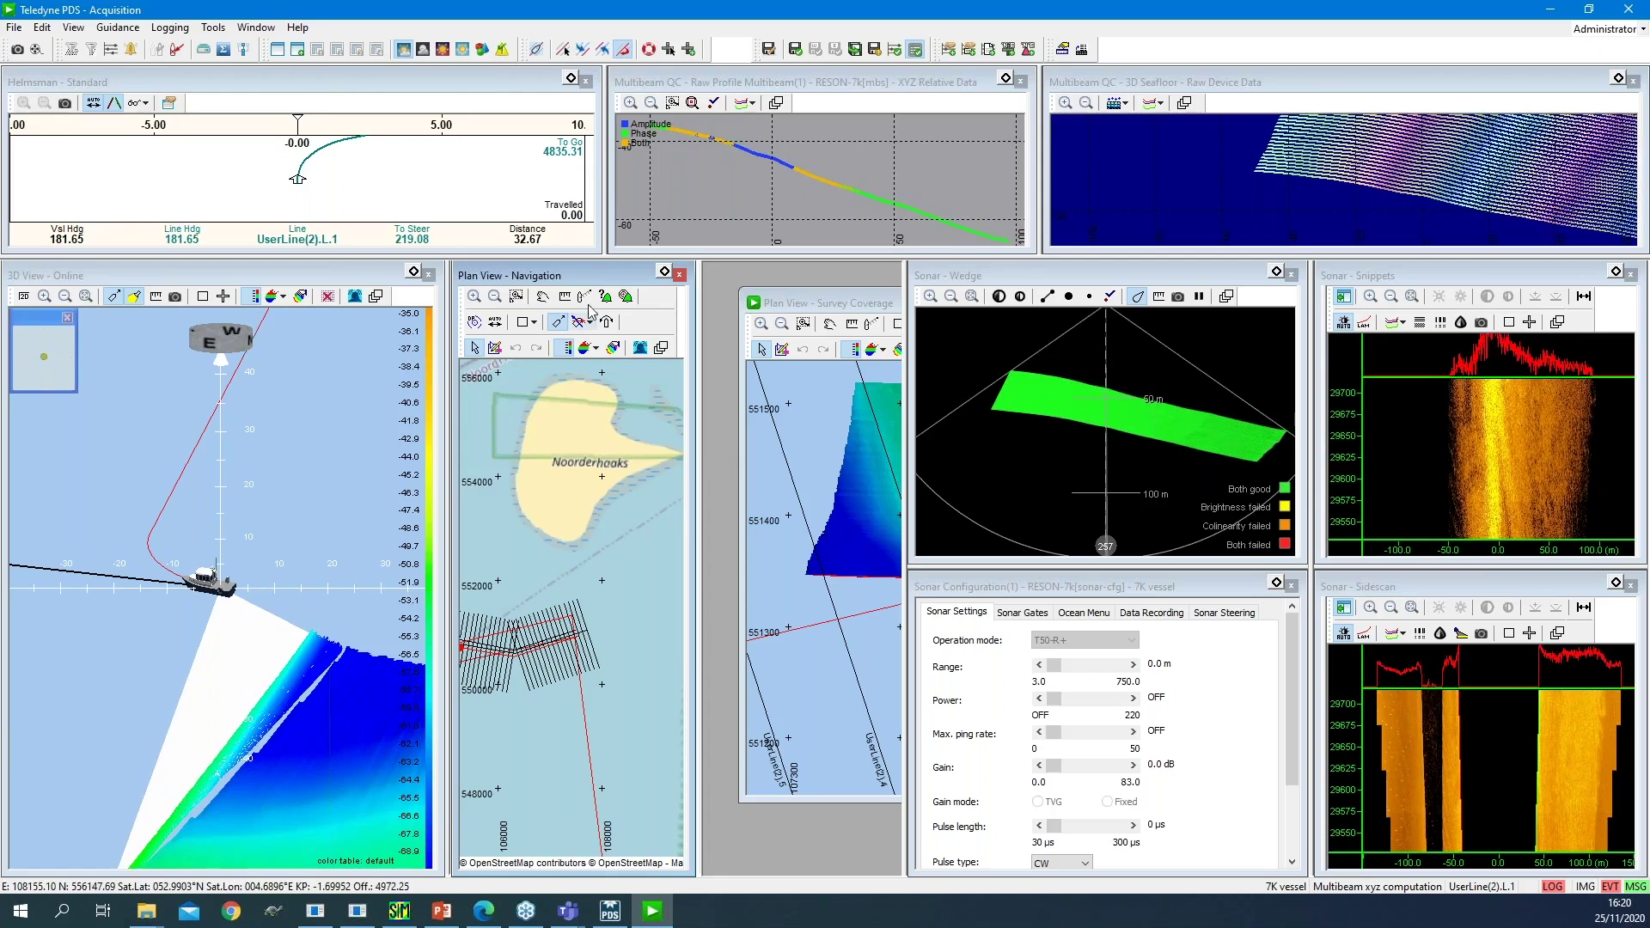
{"action": "left_click", "coordinate": [516, 276]}
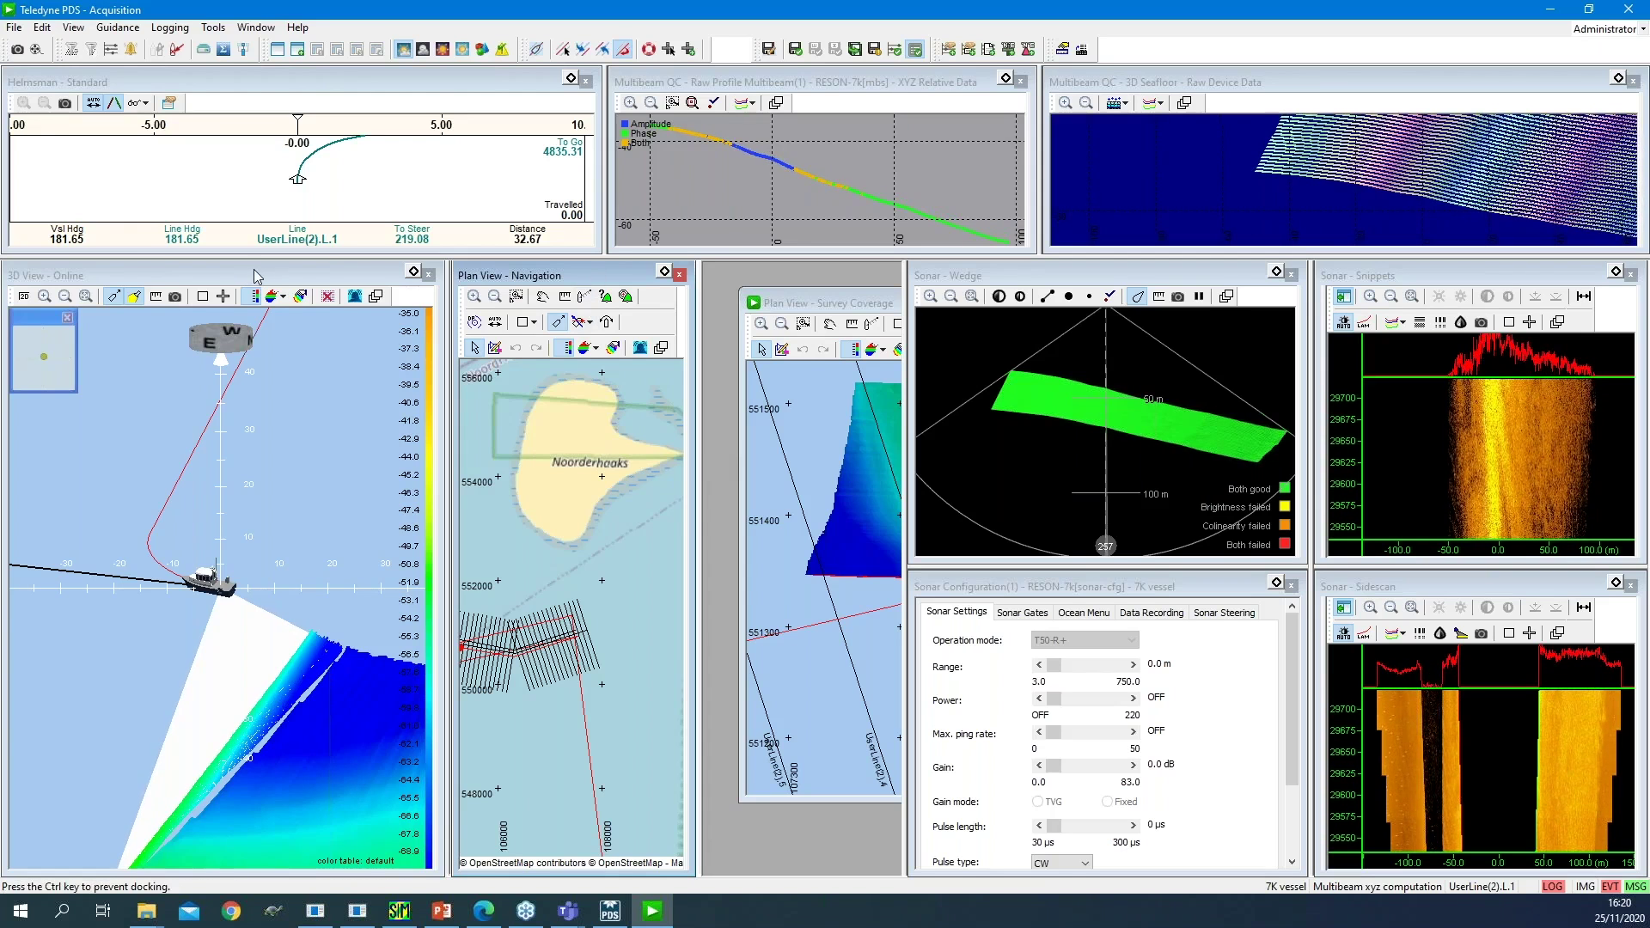
{"action": "left_click_drag", "start_coordinate": [254, 276], "coordinate": [255, 276]}
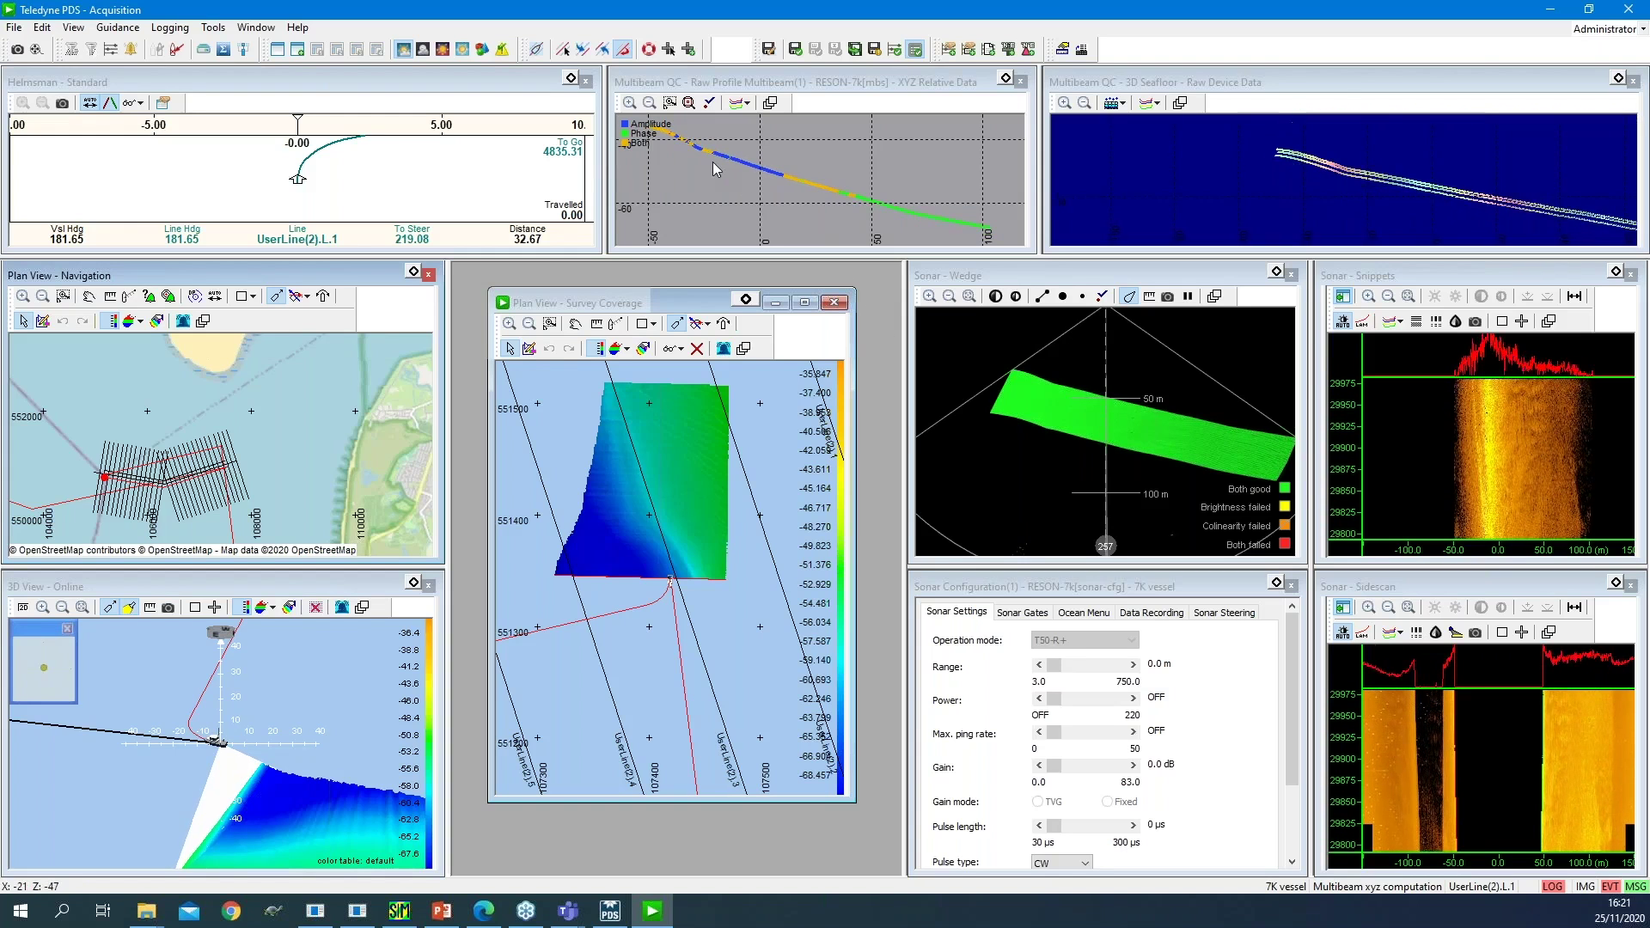
Examine the logging settings and the route guidance settings of the 7K vessel, cancelling both dialogs.
{"action": "left_click", "coordinate": [767, 50]}
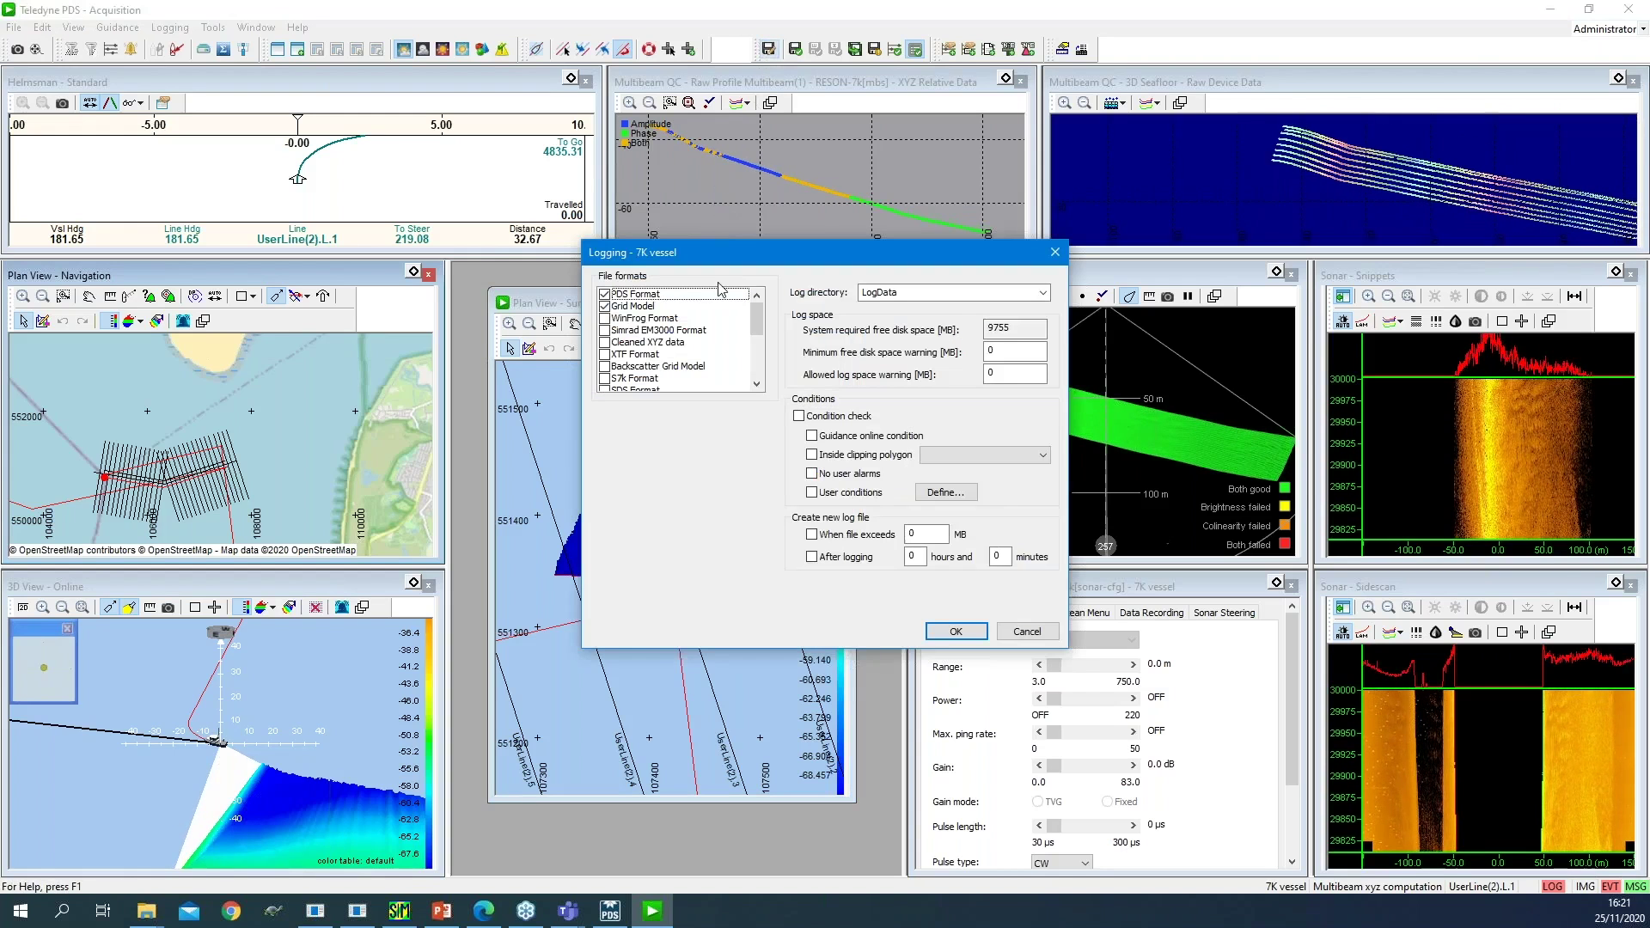
{"action": "left_click", "coordinate": [1028, 633]}
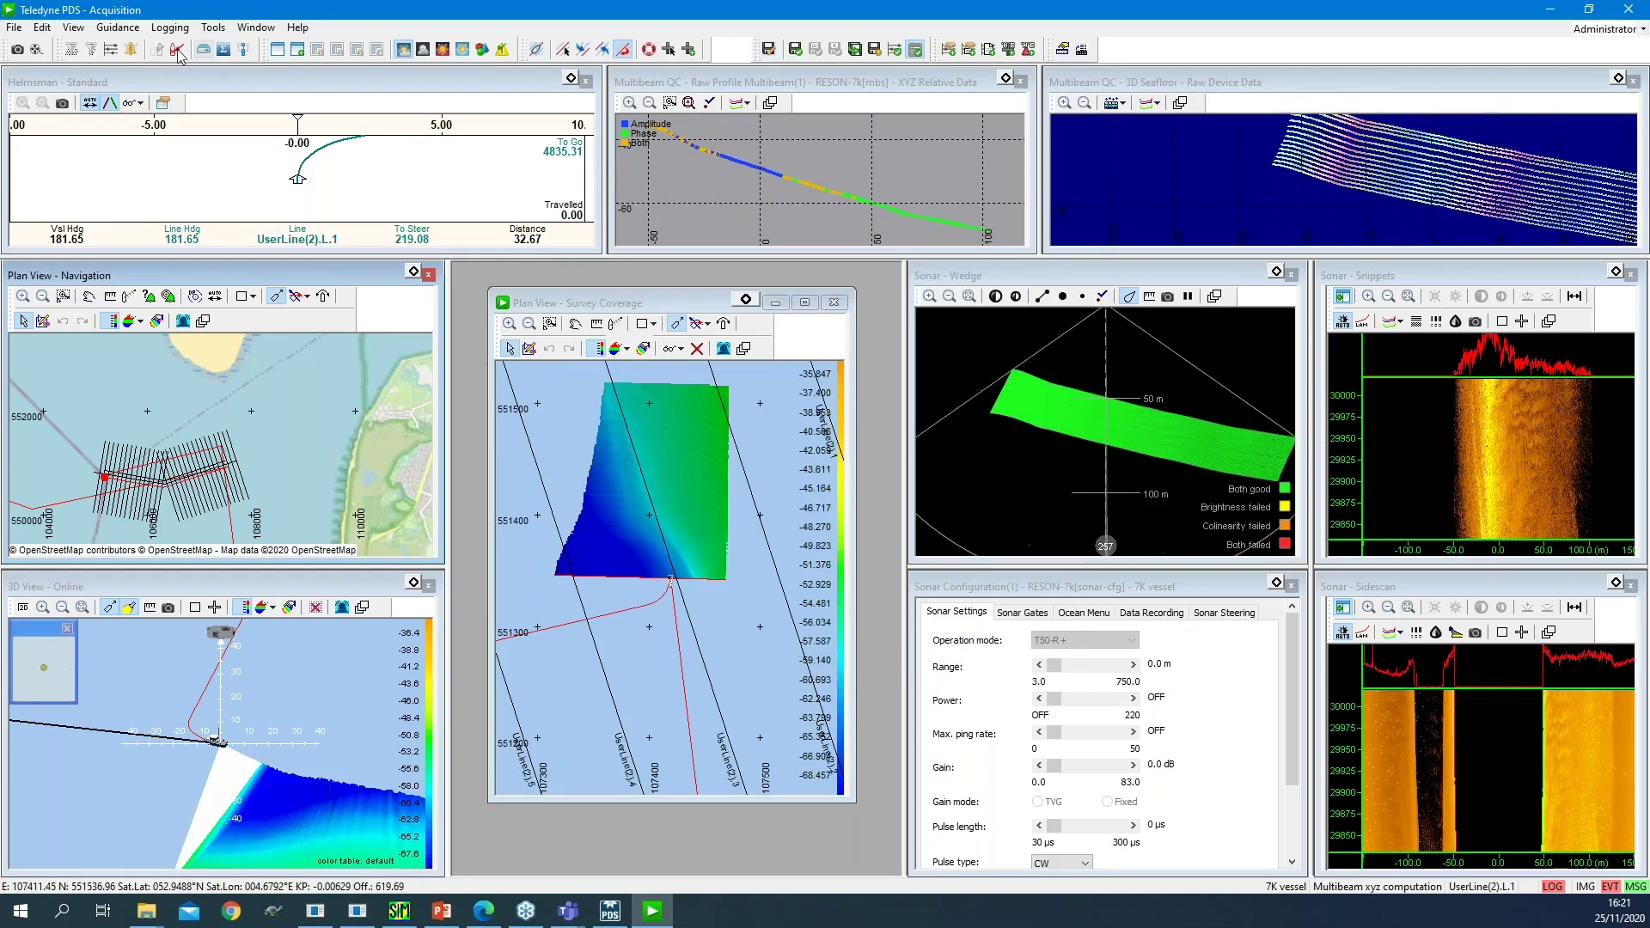
{"action": "left_click", "coordinate": [117, 28]}
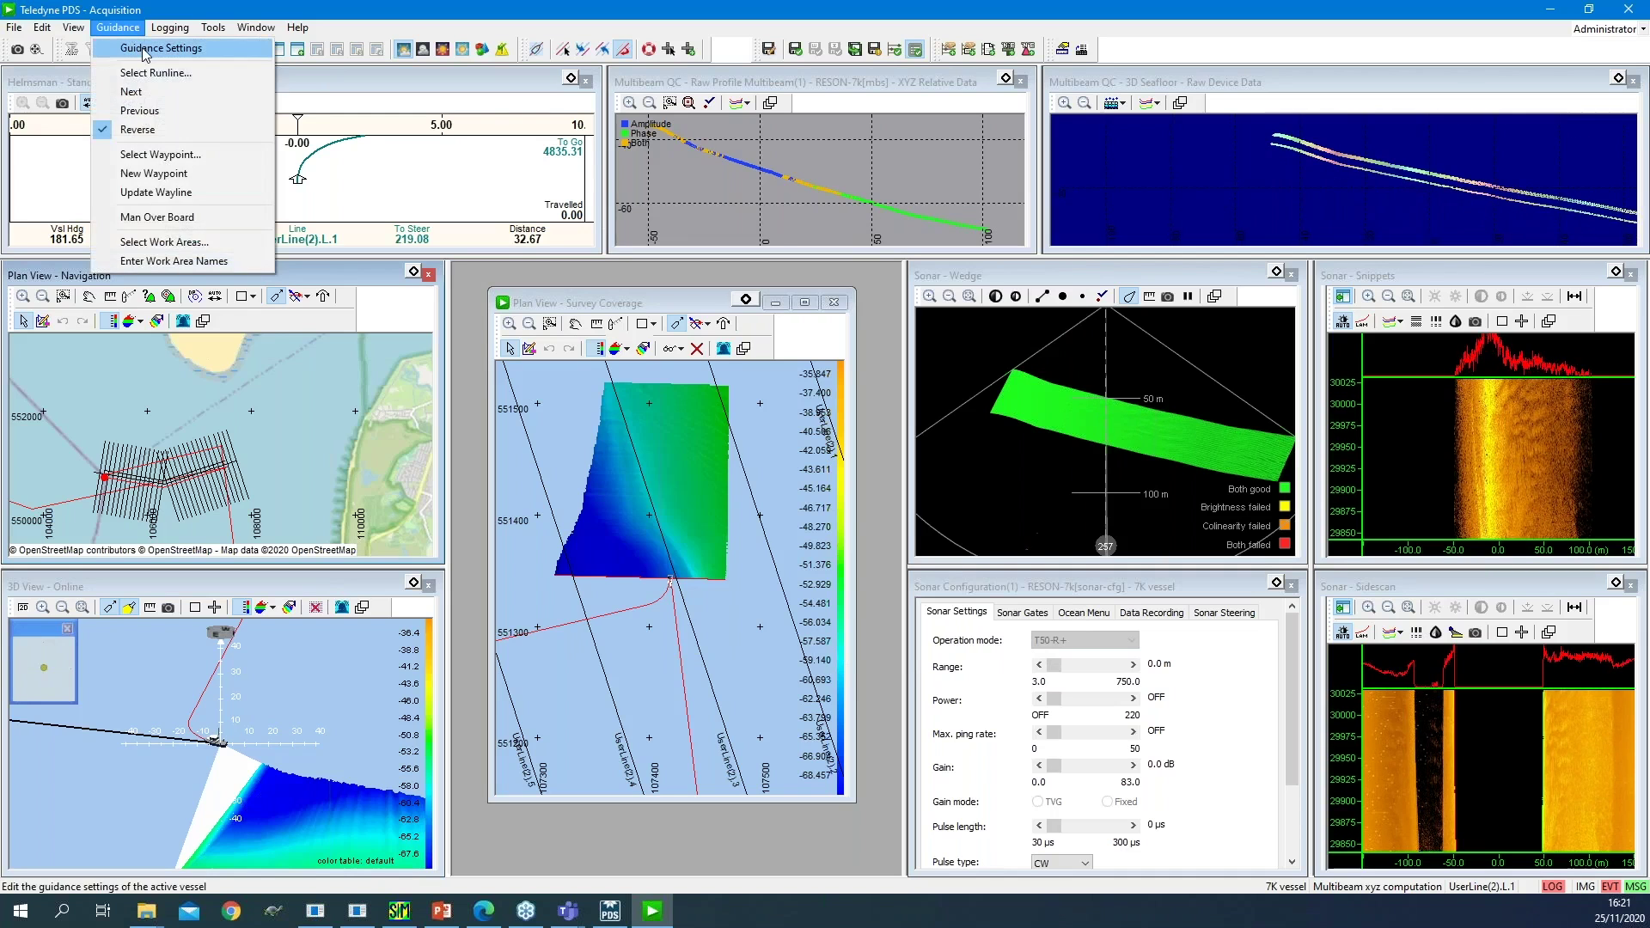
{"action": "left_click", "coordinate": [143, 49]}
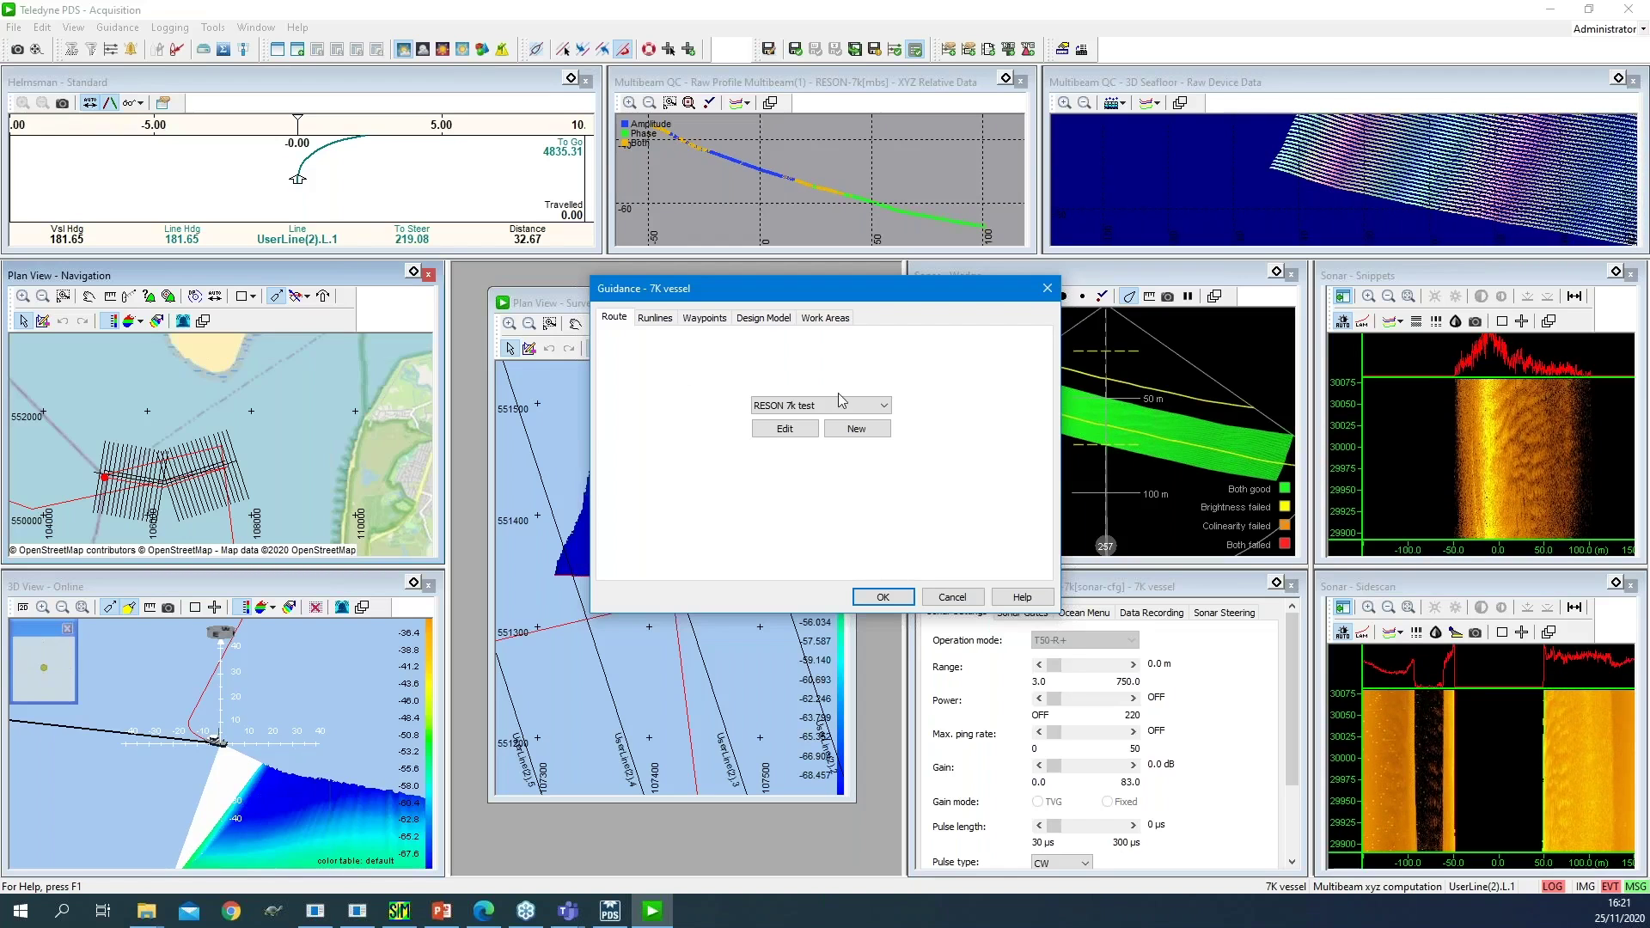
{"action": "left_click", "coordinate": [951, 597]}
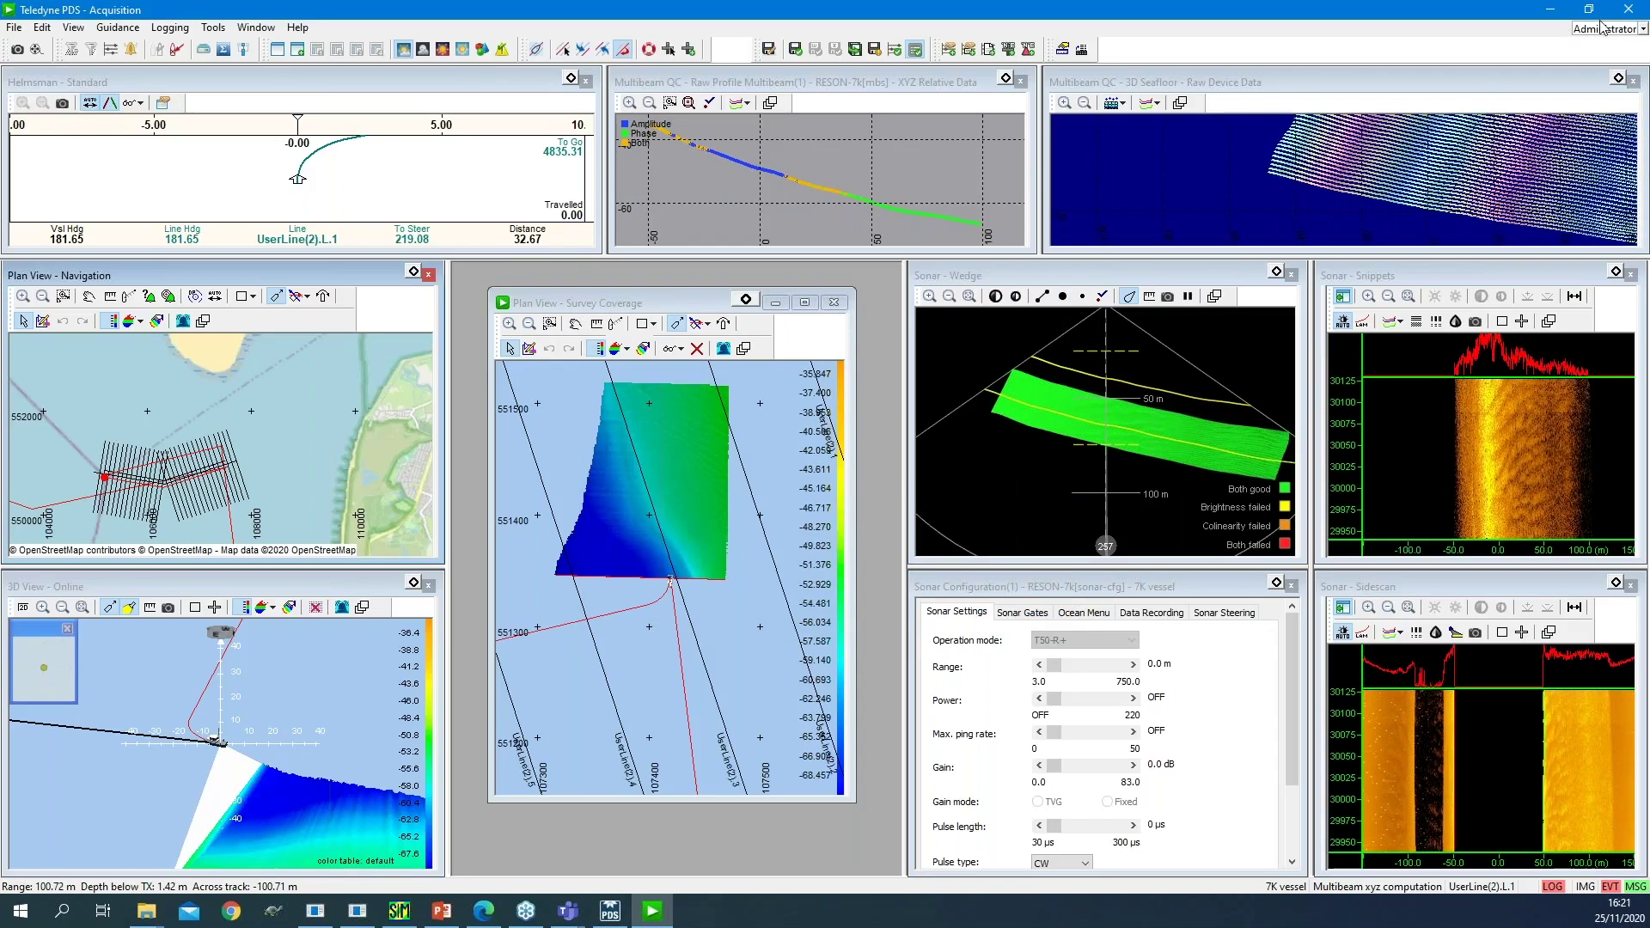
Exit Acquisition, open the Guidance Editor and view its routes, waypoints and runlines, ending on the RESON 7k test runlines.
{"action": "left_click", "coordinate": [1627, 9]}
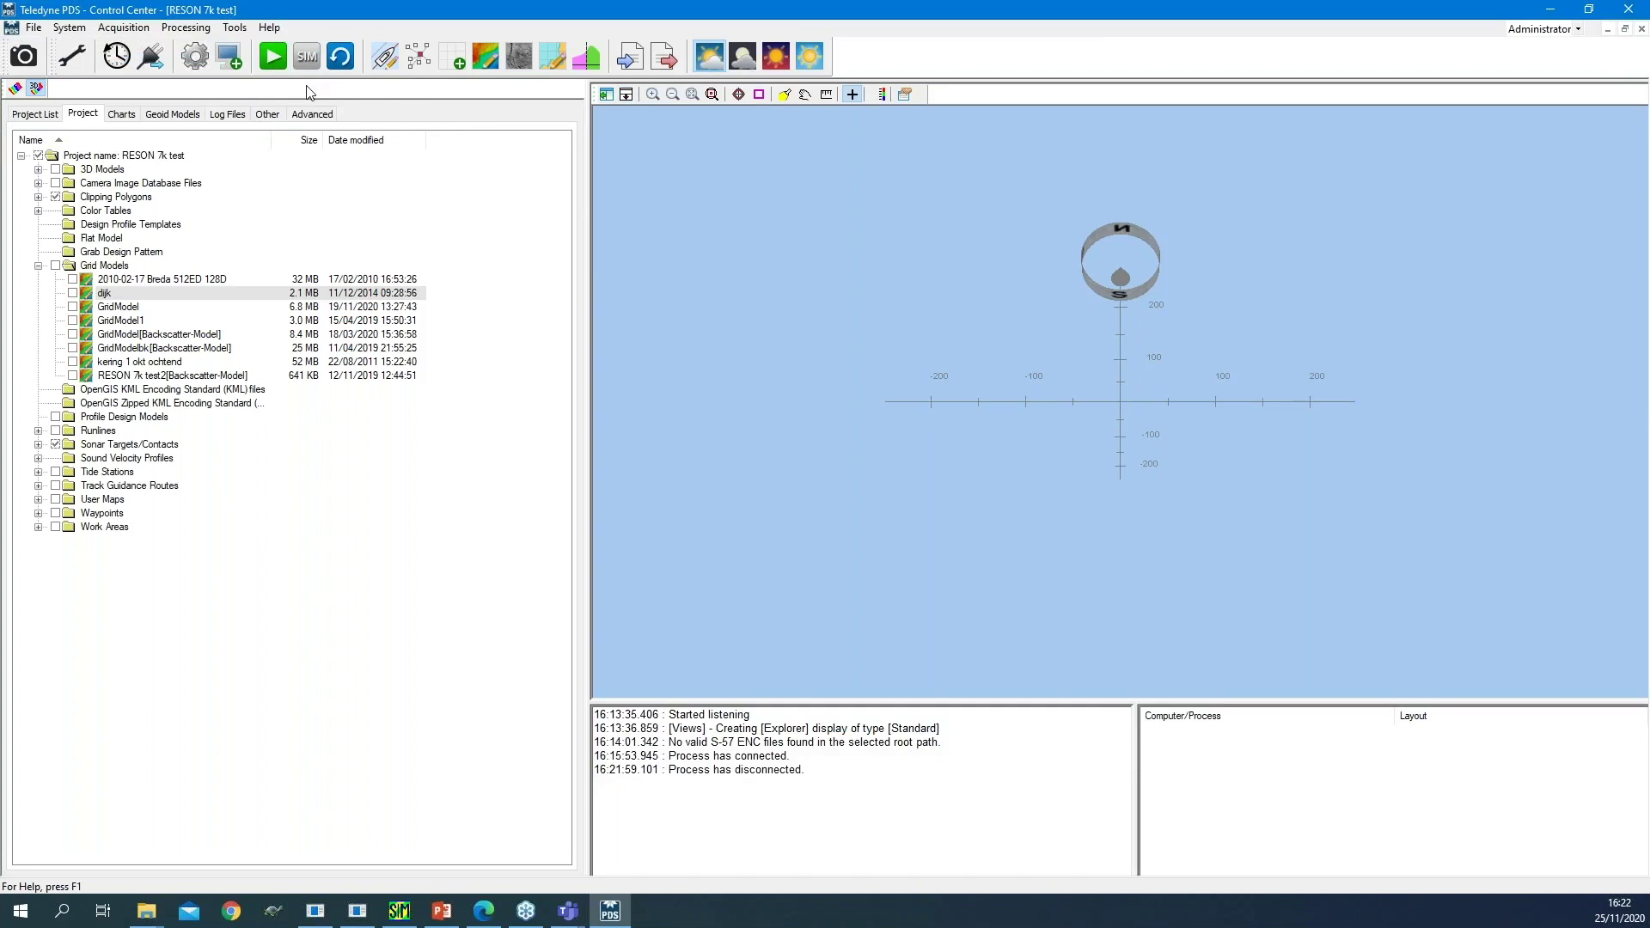
{"action": "left_click", "coordinate": [384, 59]}
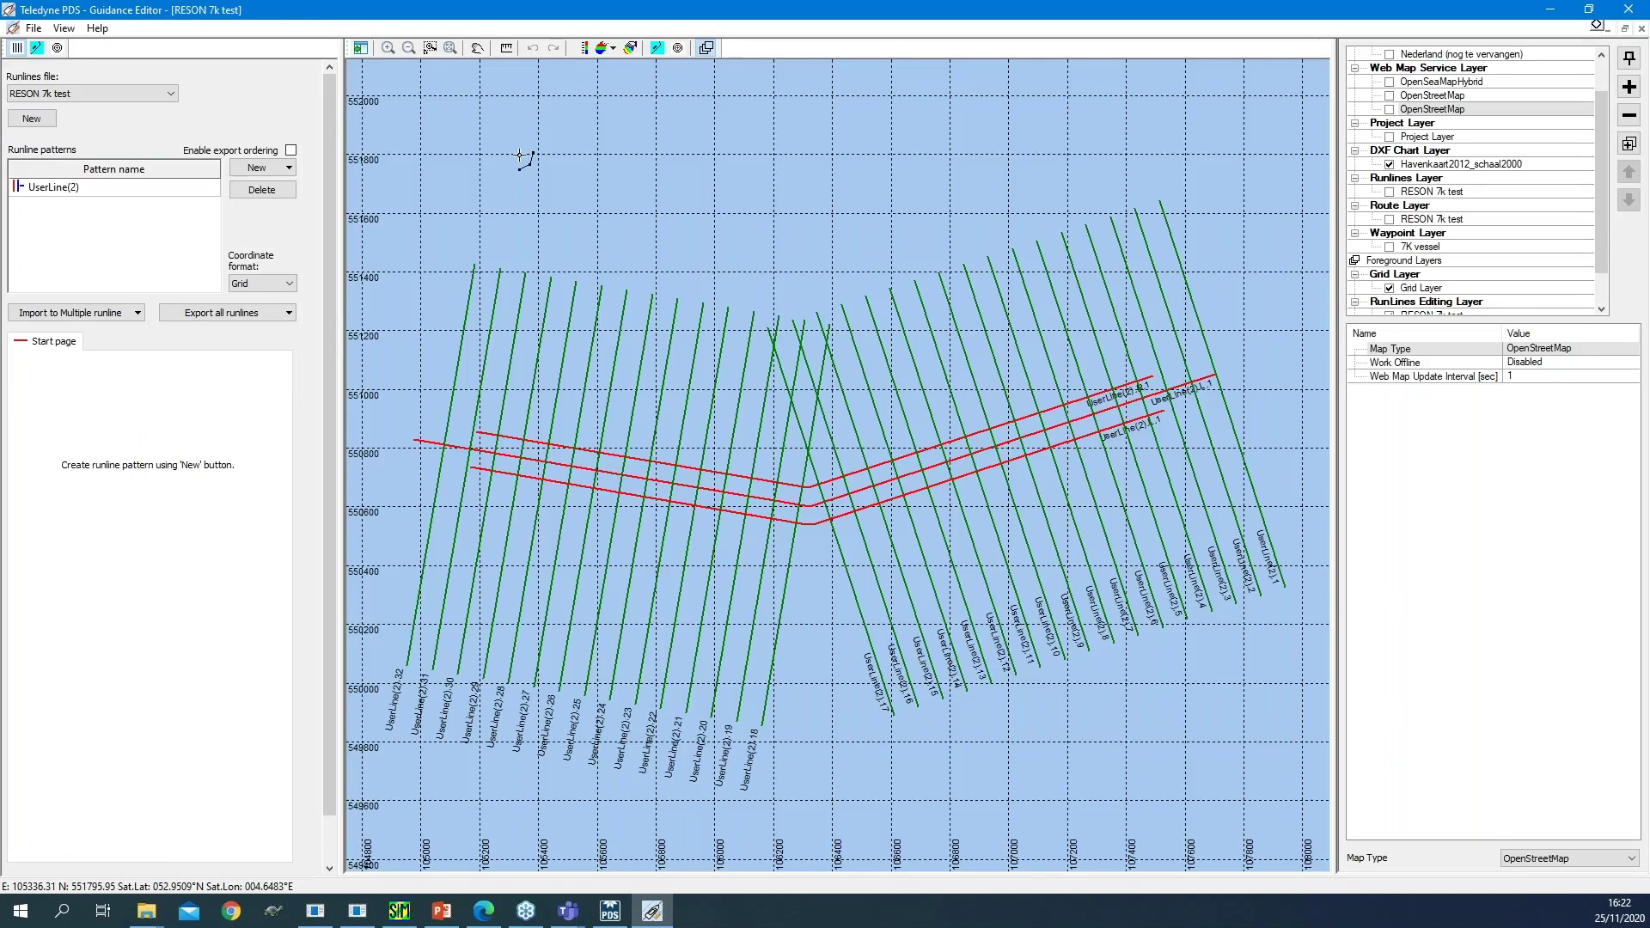
{"action": "left_click", "coordinate": [38, 51]}
{"action": "left_click", "coordinate": [58, 50]}
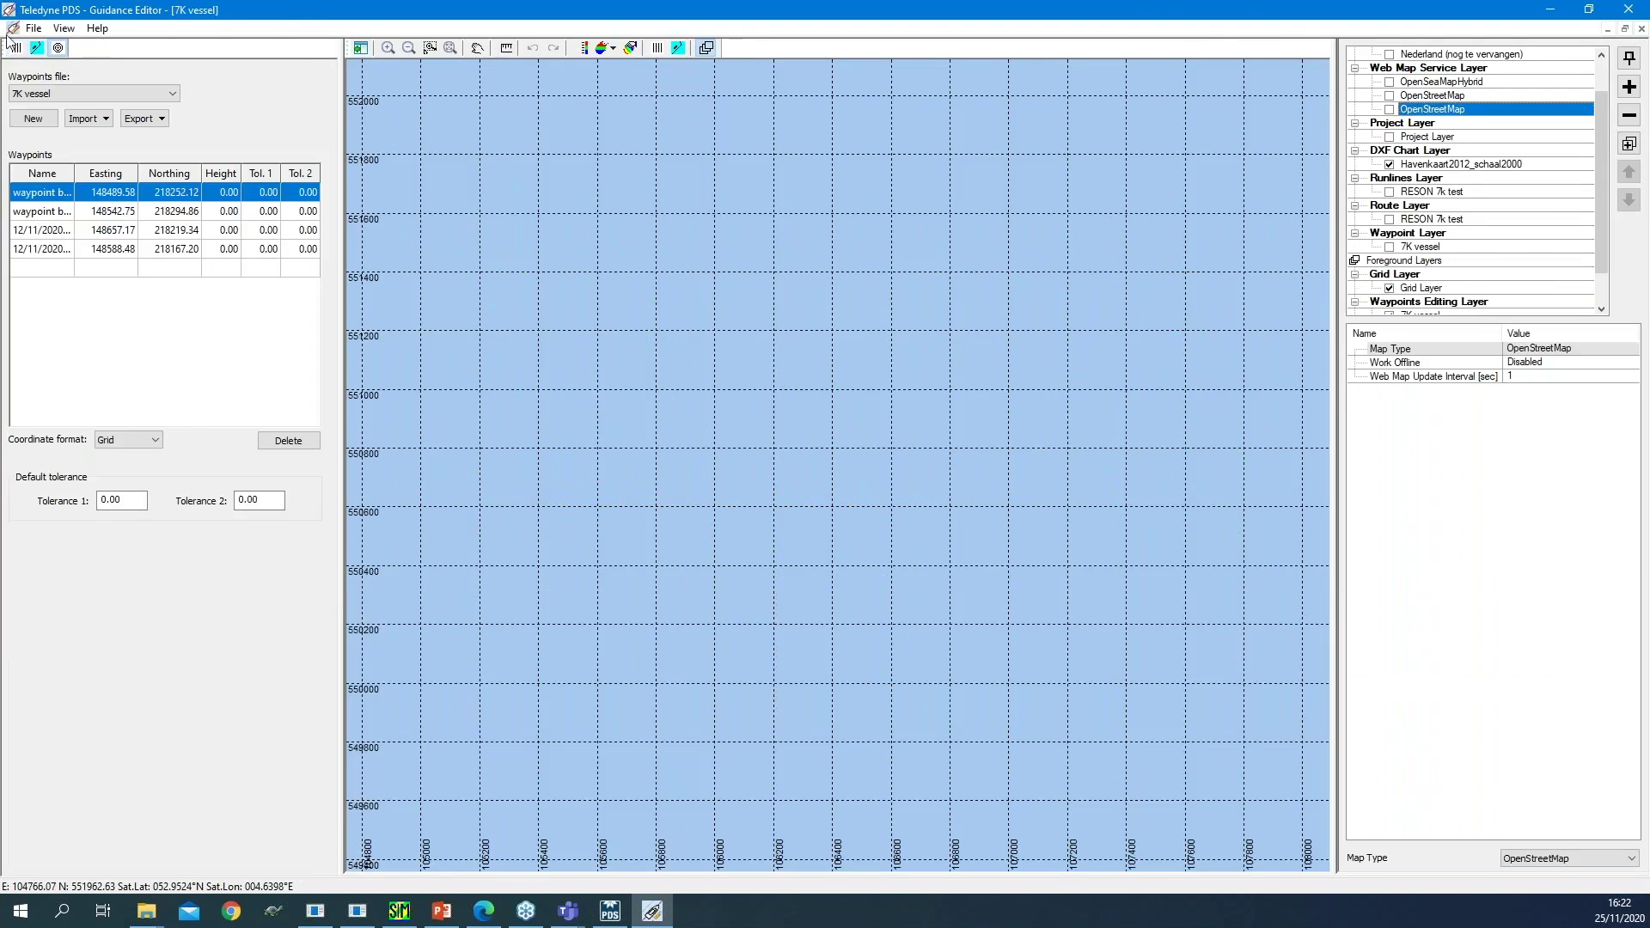
{"action": "left_click", "coordinate": [18, 48]}
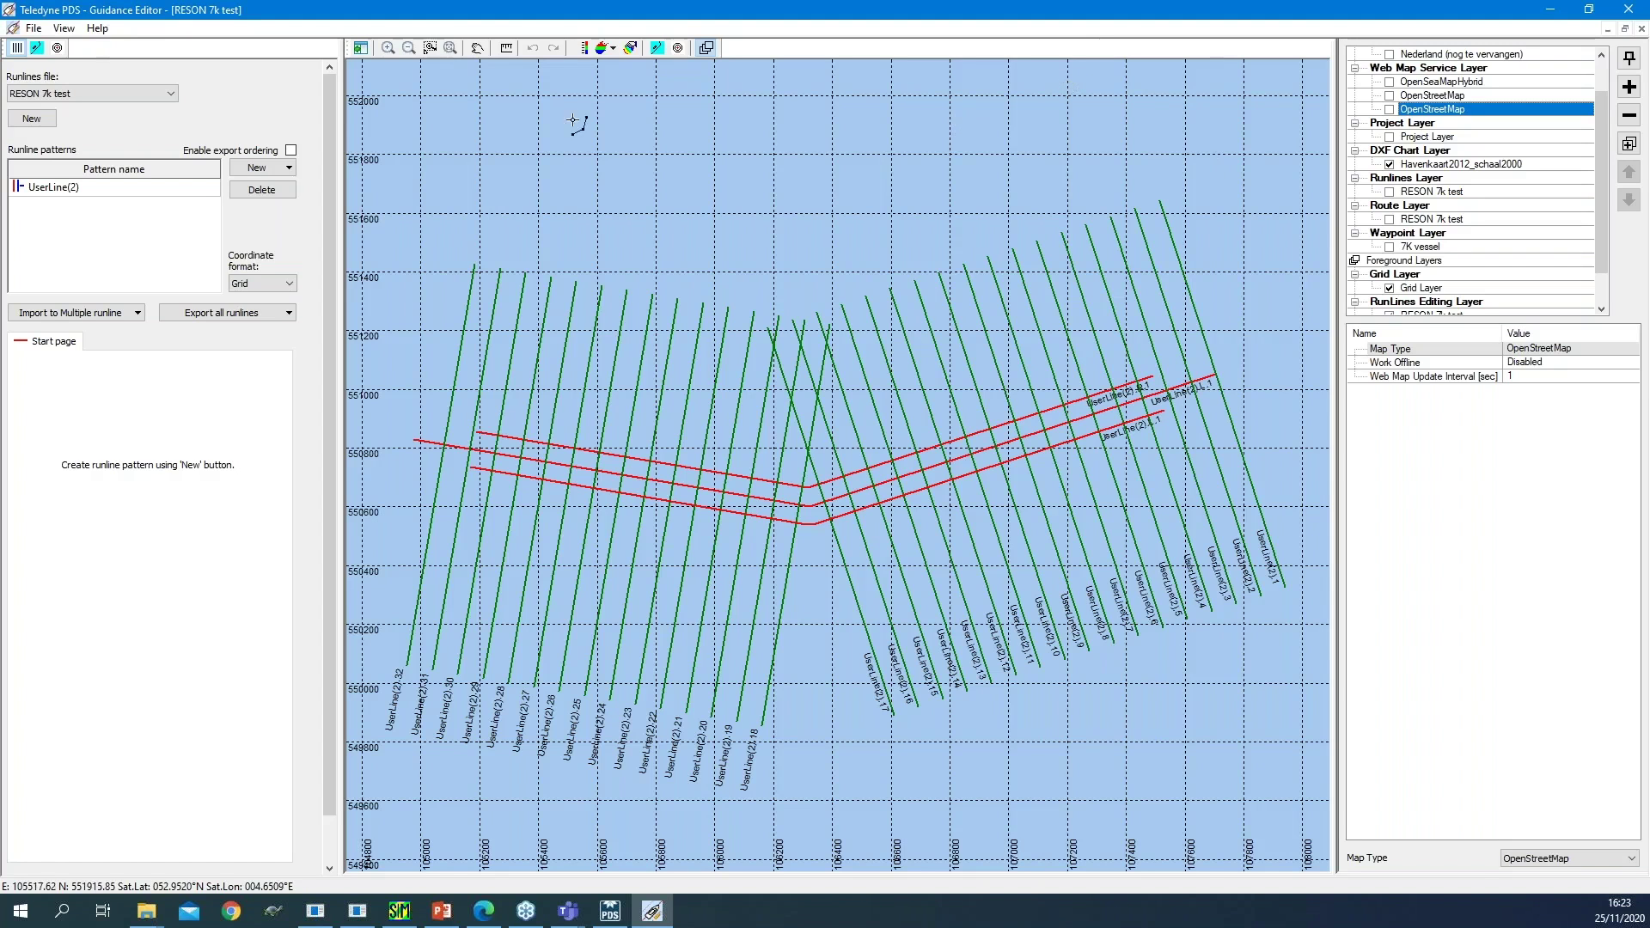
Reshape the UserLine(2) pattern, extending its cross lines to 715.31 m on the right side and lengthening the line at its eastern end.
{"action": "left_click", "coordinate": [185, 190]}
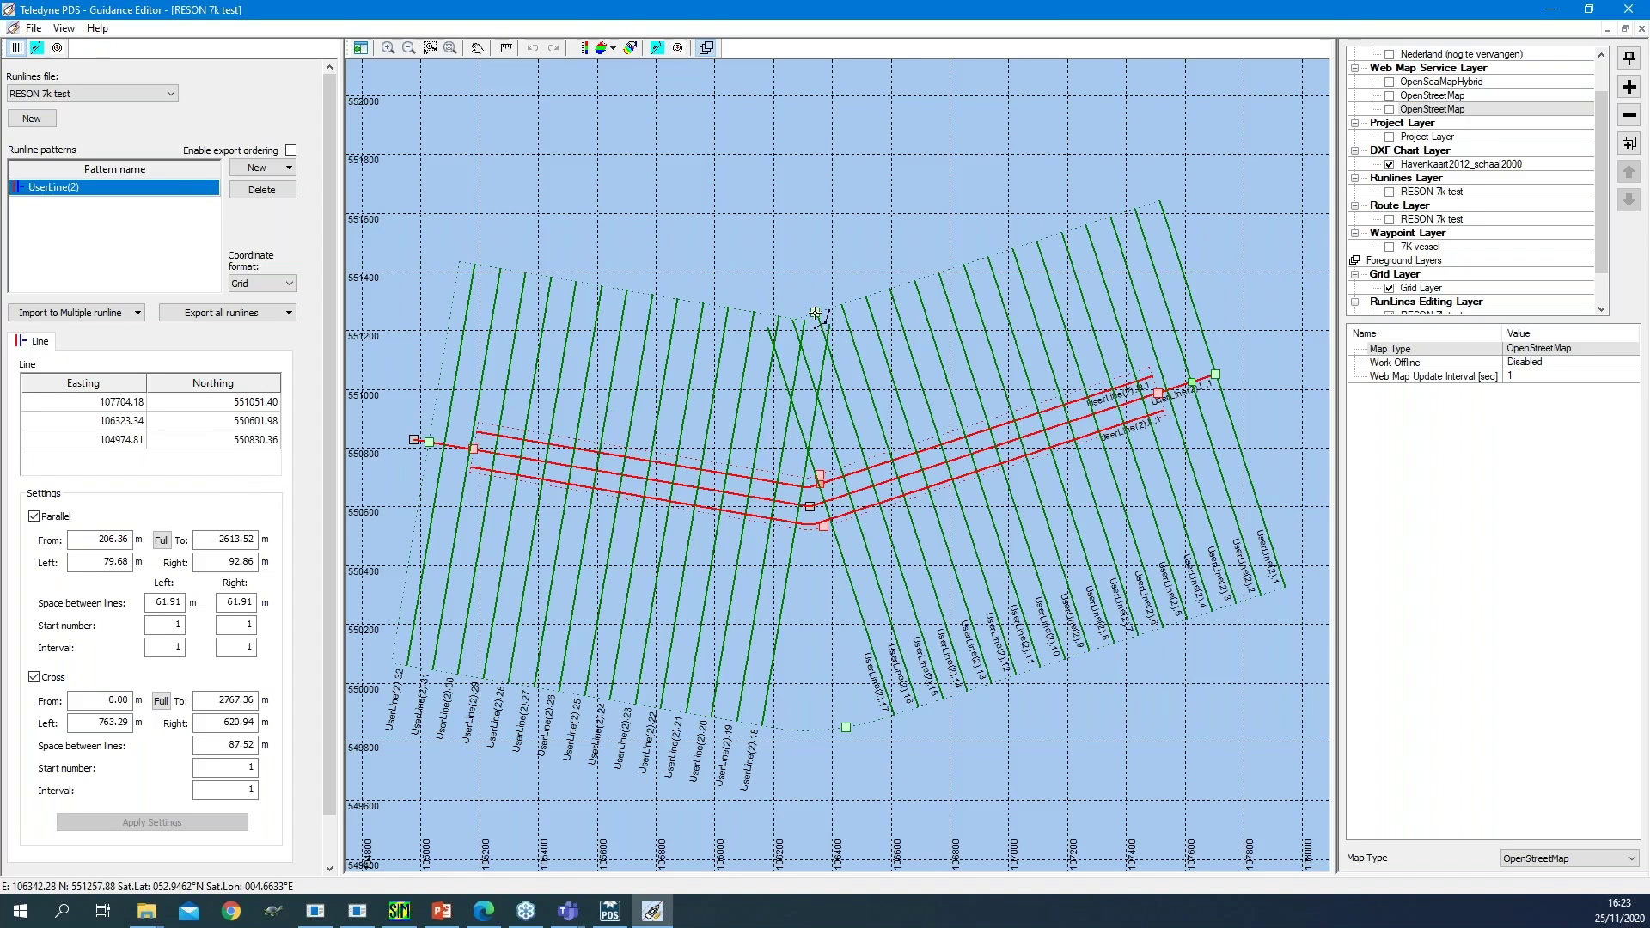
{"action": "mouse_move", "coordinate": [815, 312]}
{"action": "left_mouse_down"}
{"action": "mouse_move", "coordinate": [818, 344]}
{"action": "mouse_move", "coordinate": [795, 172]}
{"action": "mouse_move", "coordinate": [817, 350]}
{"action": "mouse_move", "coordinate": [807, 285]}
{"action": "left_mouse_up"}
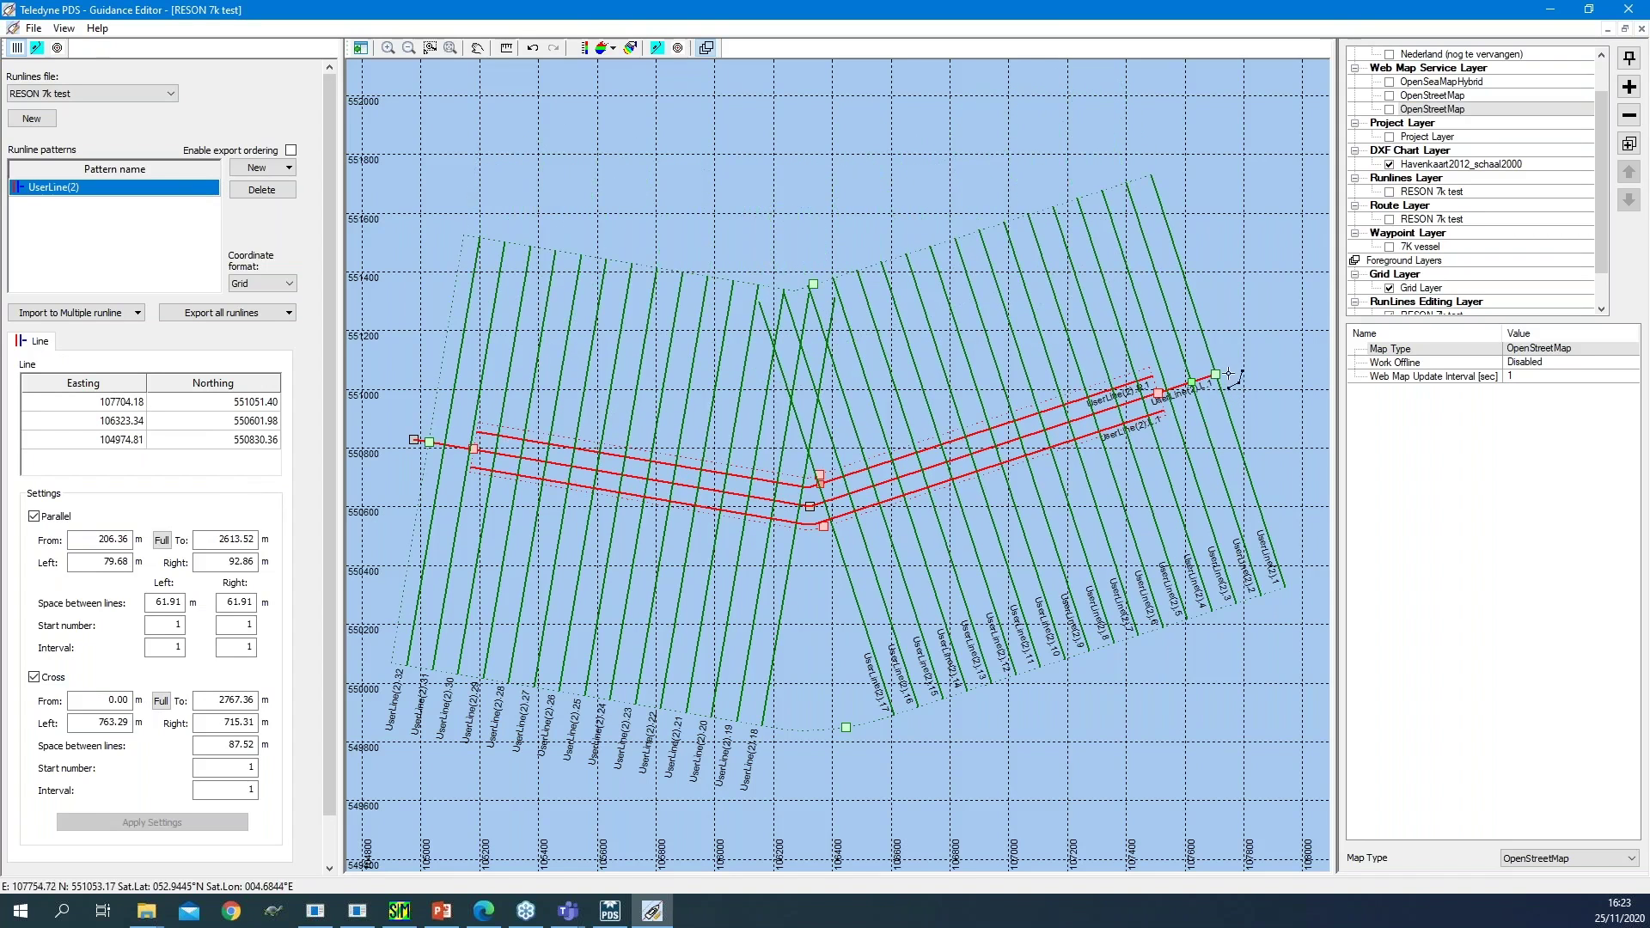
{"action": "mouse_move", "coordinate": [1215, 374]}
{"action": "left_mouse_down"}
{"action": "mouse_move", "coordinate": [988, 451]}
{"action": "mouse_move", "coordinate": [1190, 357]}
{"action": "left_mouse_up"}
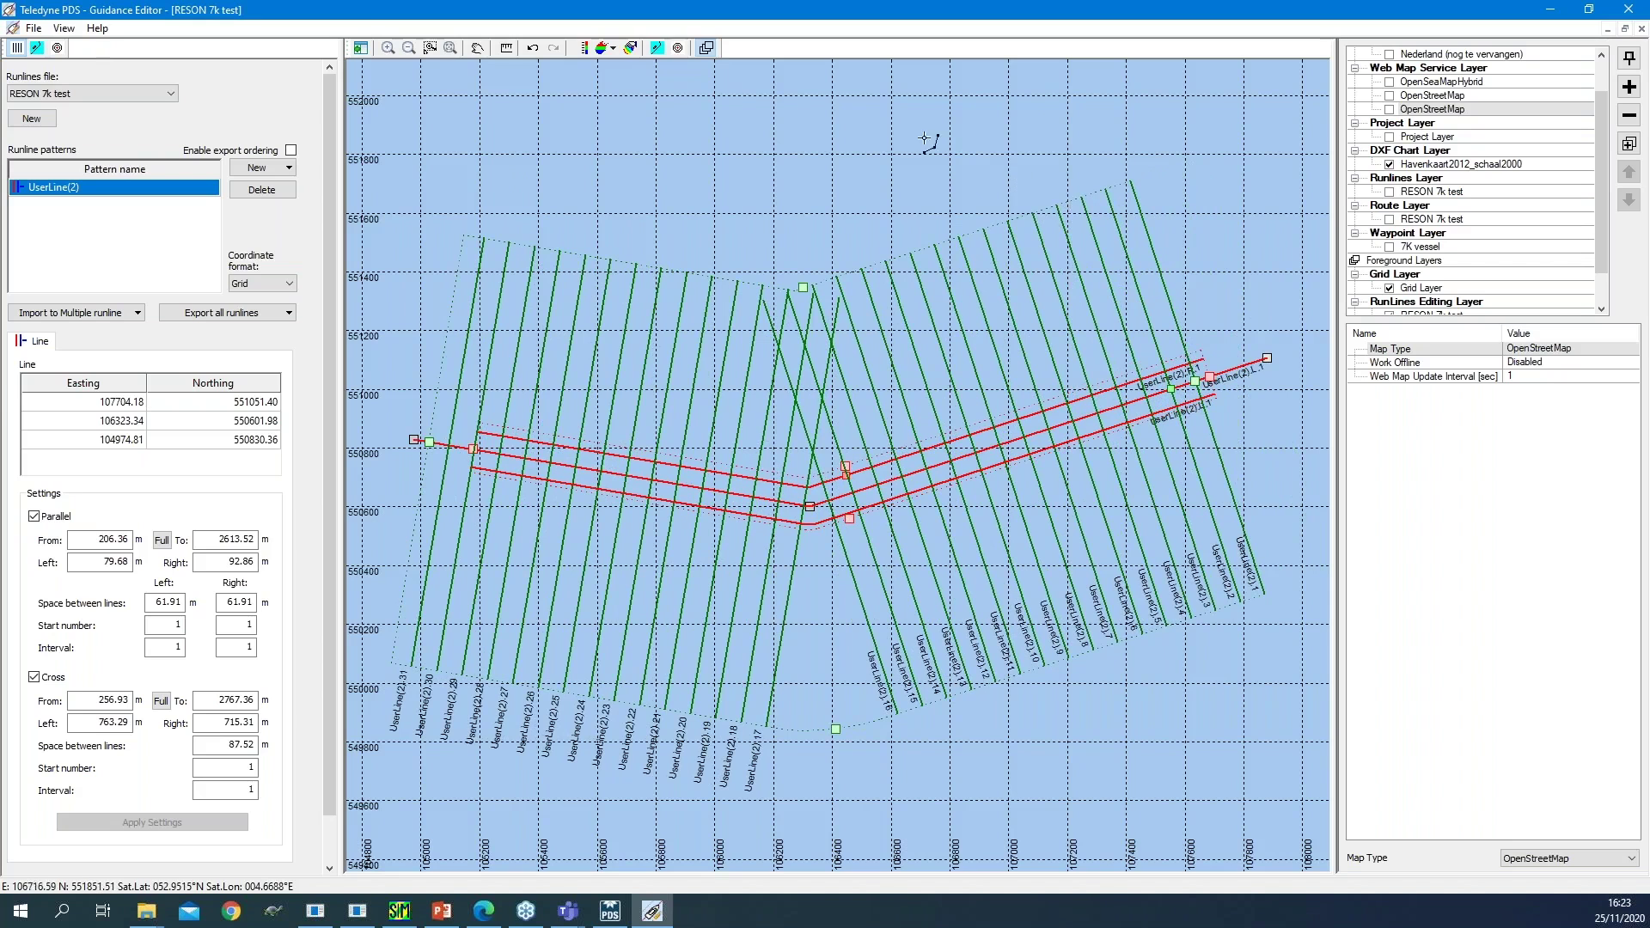
Create a new runlines file named Runlines 2 alv, replacing the existing file.
{"action": "left_click", "coordinate": [54, 120]}
{"action": "left_click", "coordinate": [666, 380]}
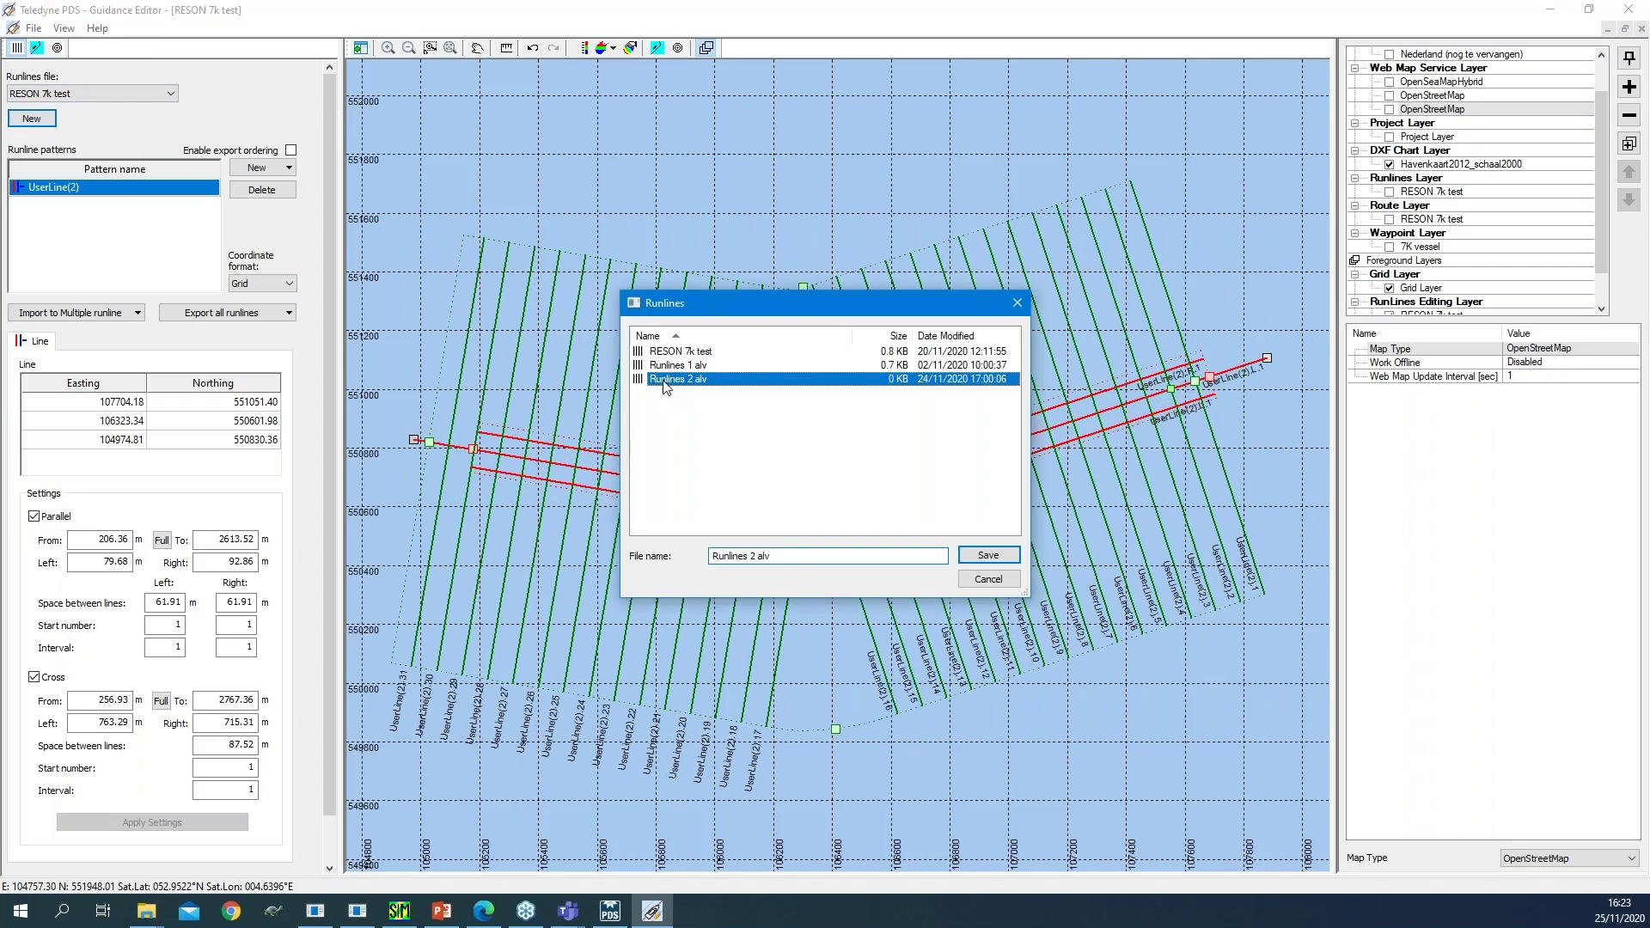
{"action": "left_click", "coordinate": [989, 554]}
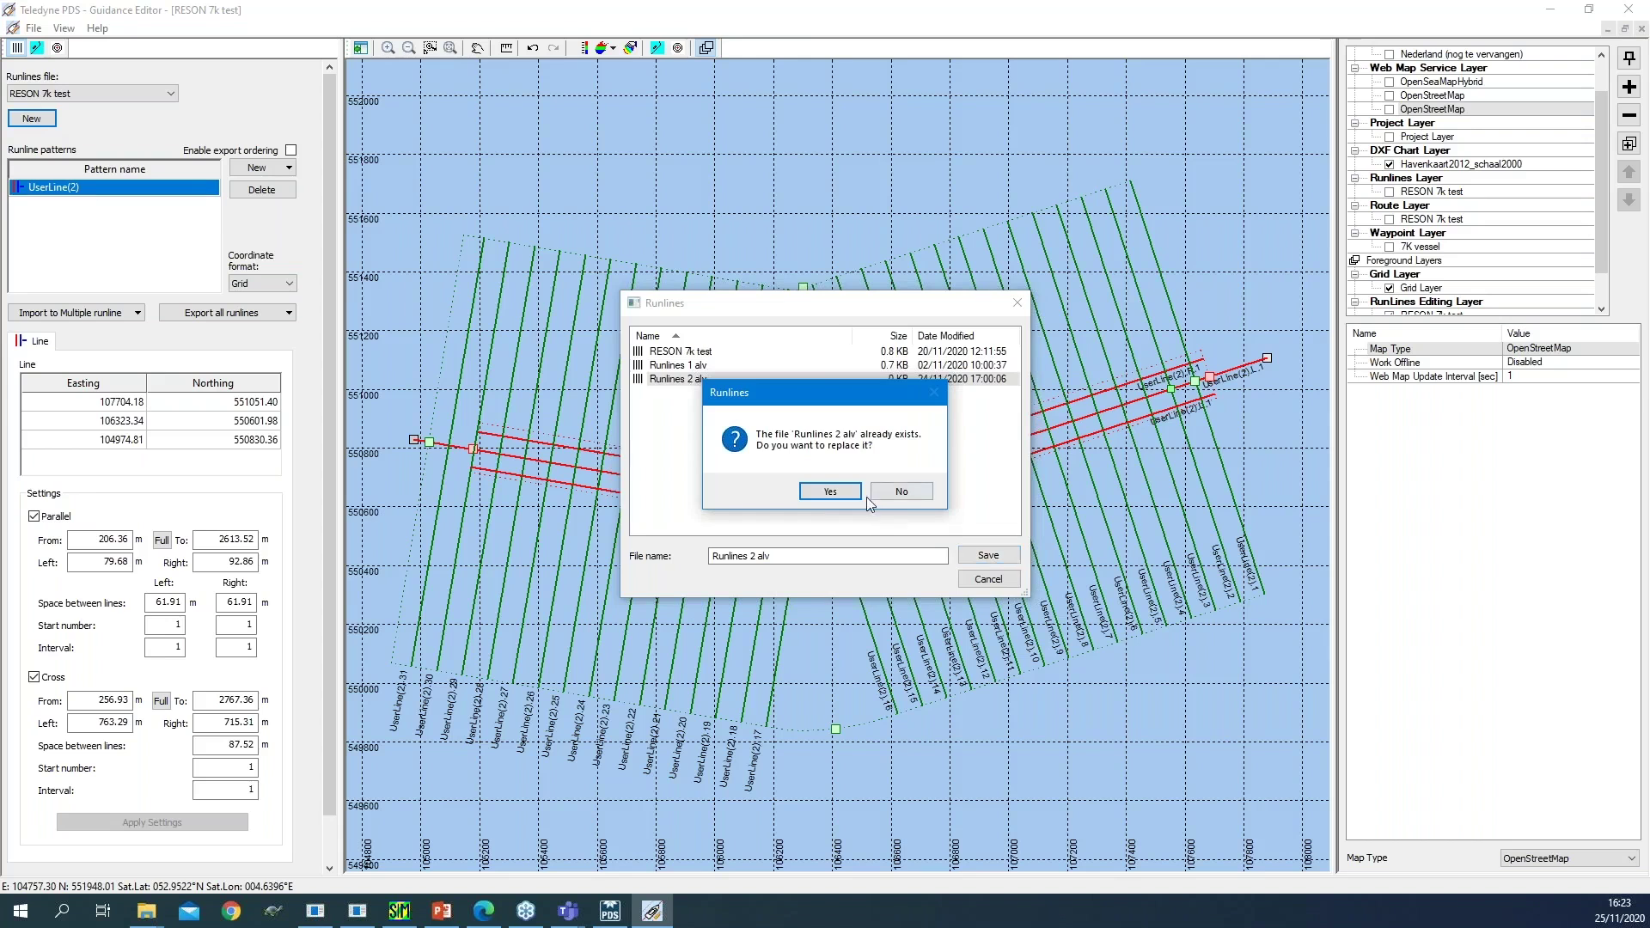
{"action": "left_click", "coordinate": [830, 492]}
{"action": "left_click", "coordinate": [839, 496]}
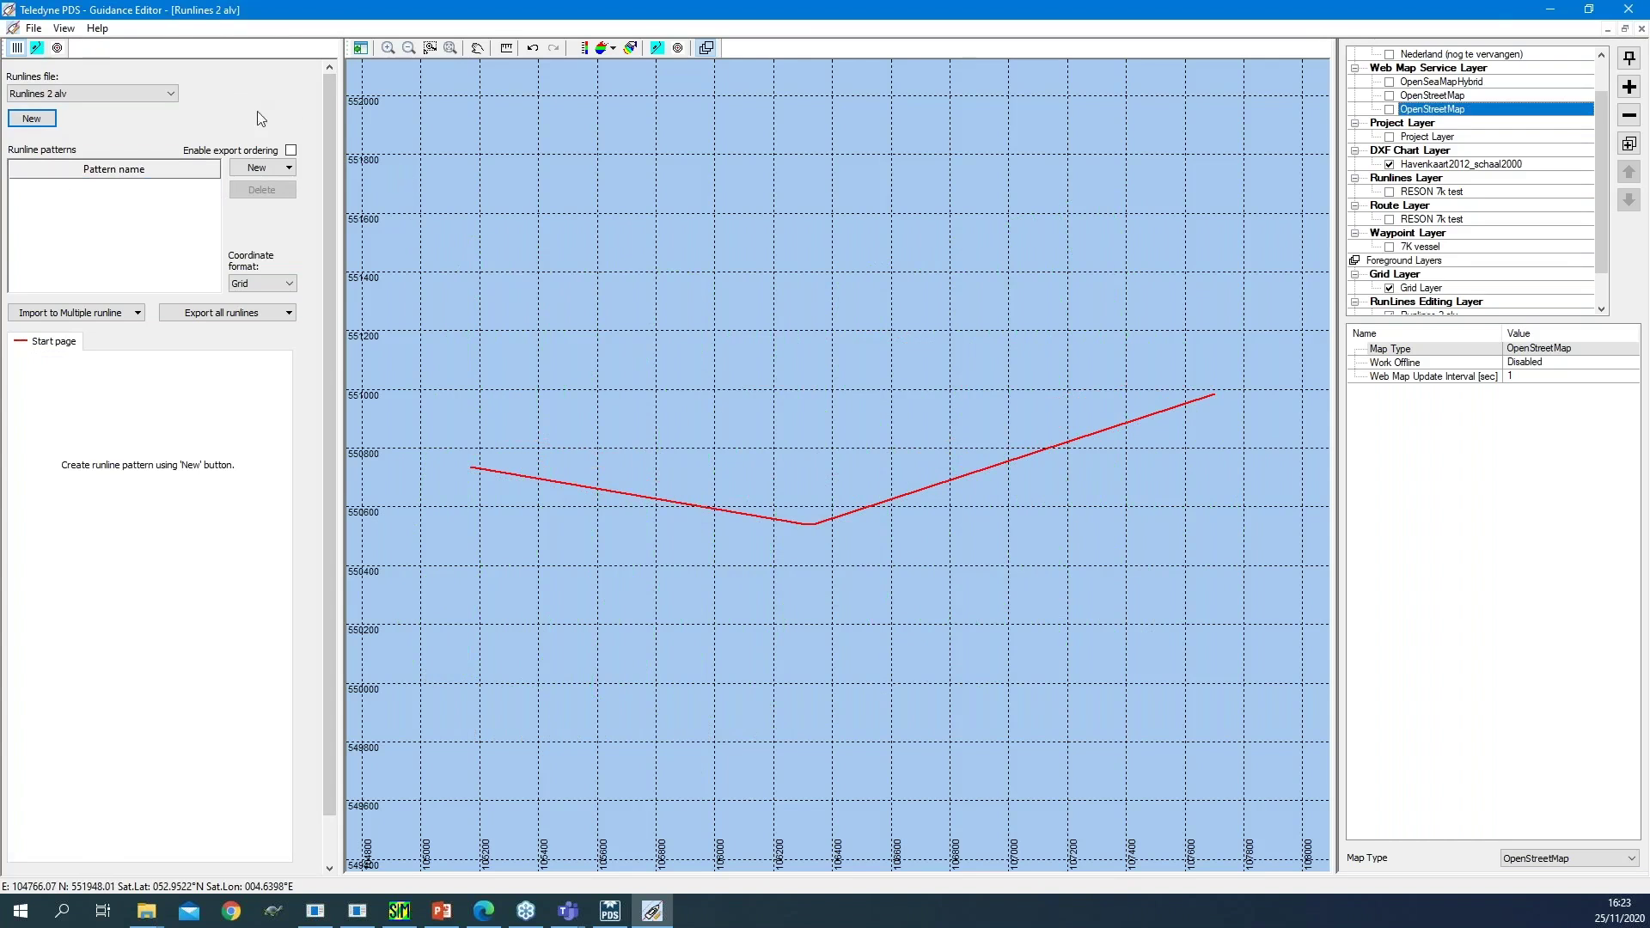
Draw a four-point Line runline pattern from about 105398 E, 551240 N to about 107225 E, 551659 N, and close the Guidance Editor.
{"action": "left_click", "coordinate": [290, 168]}
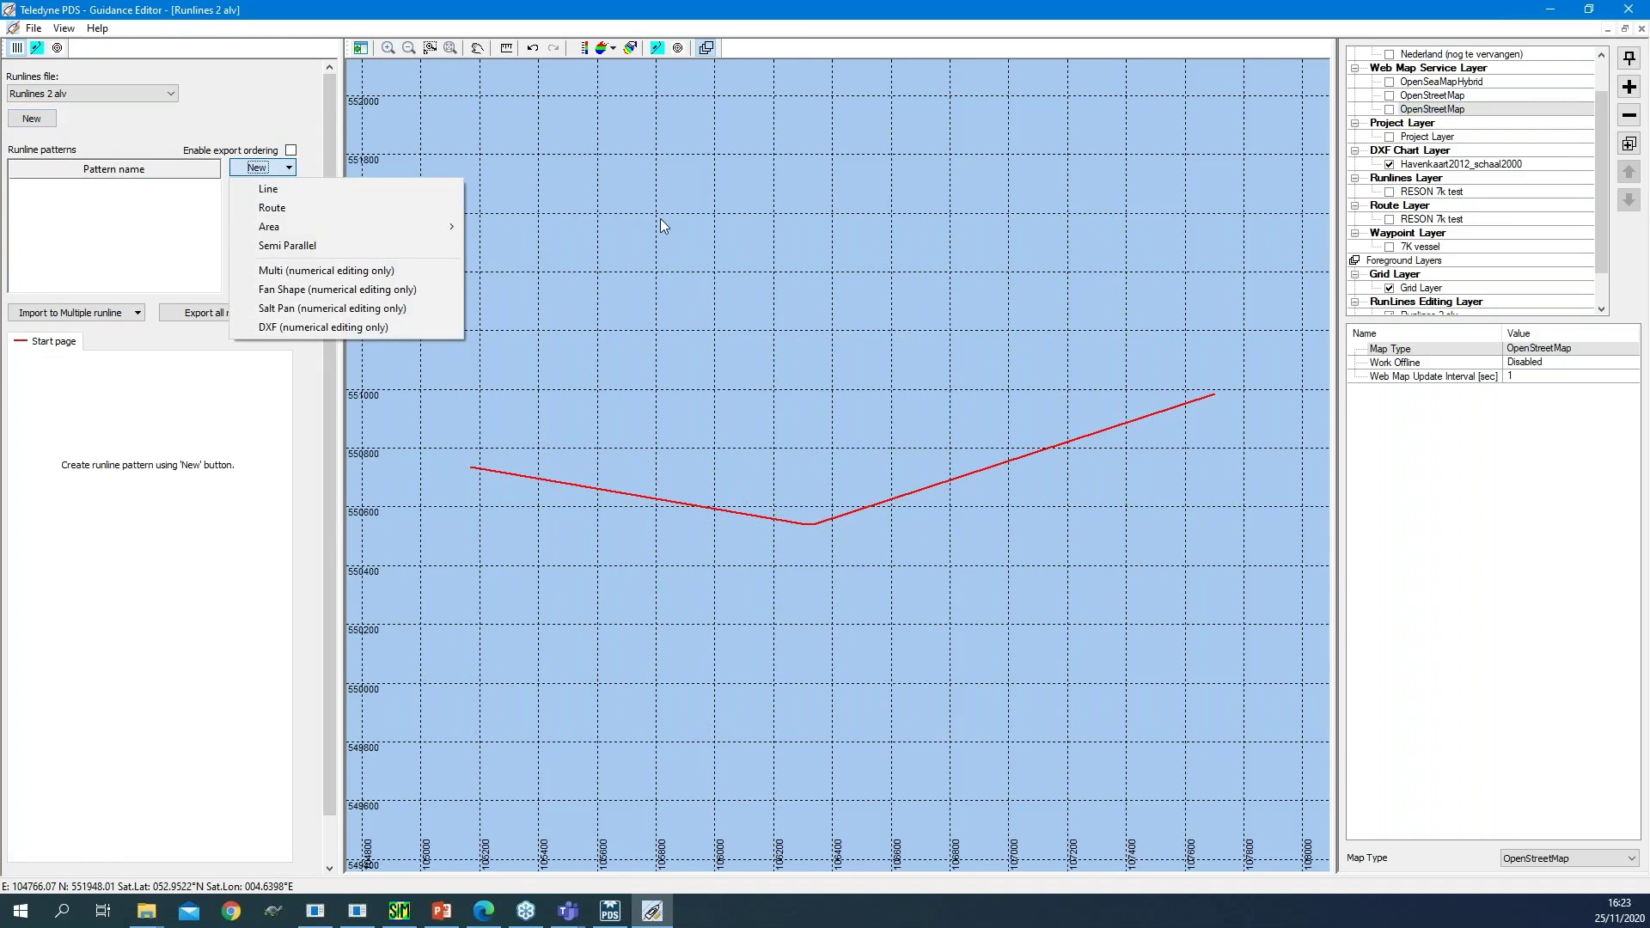
{"action": "left_click", "coordinate": [425, 189]}
{"action": "left_click", "coordinate": [540, 318]}
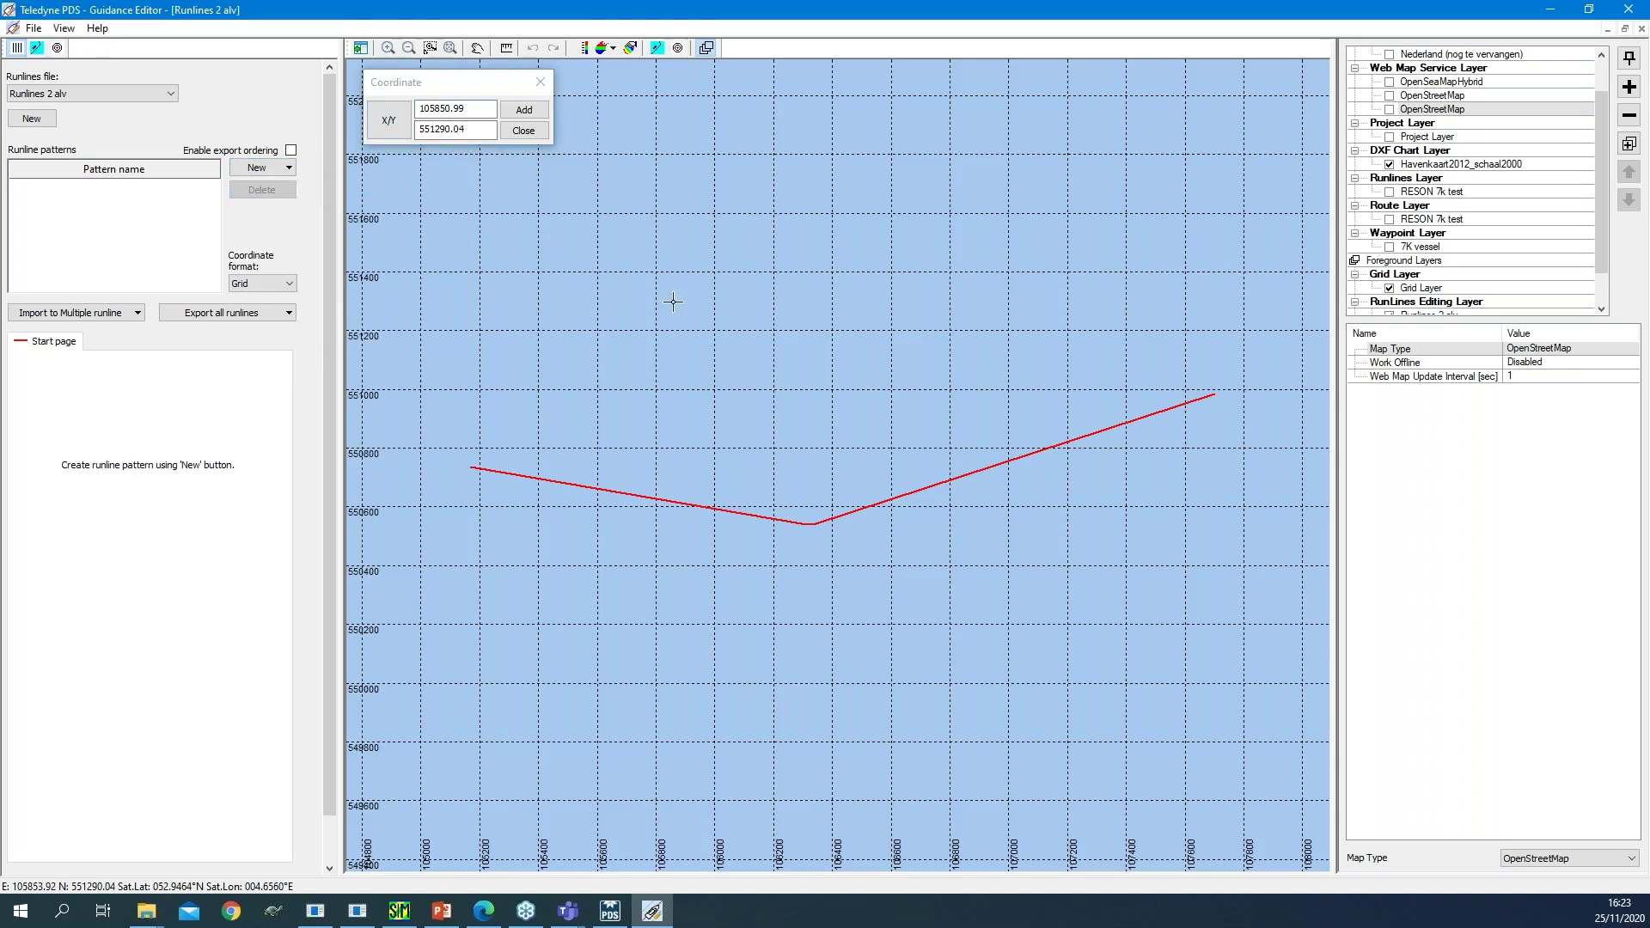
{"action": "left_click", "coordinate": [743, 275]}
{"action": "left_click", "coordinate": [858, 331]}
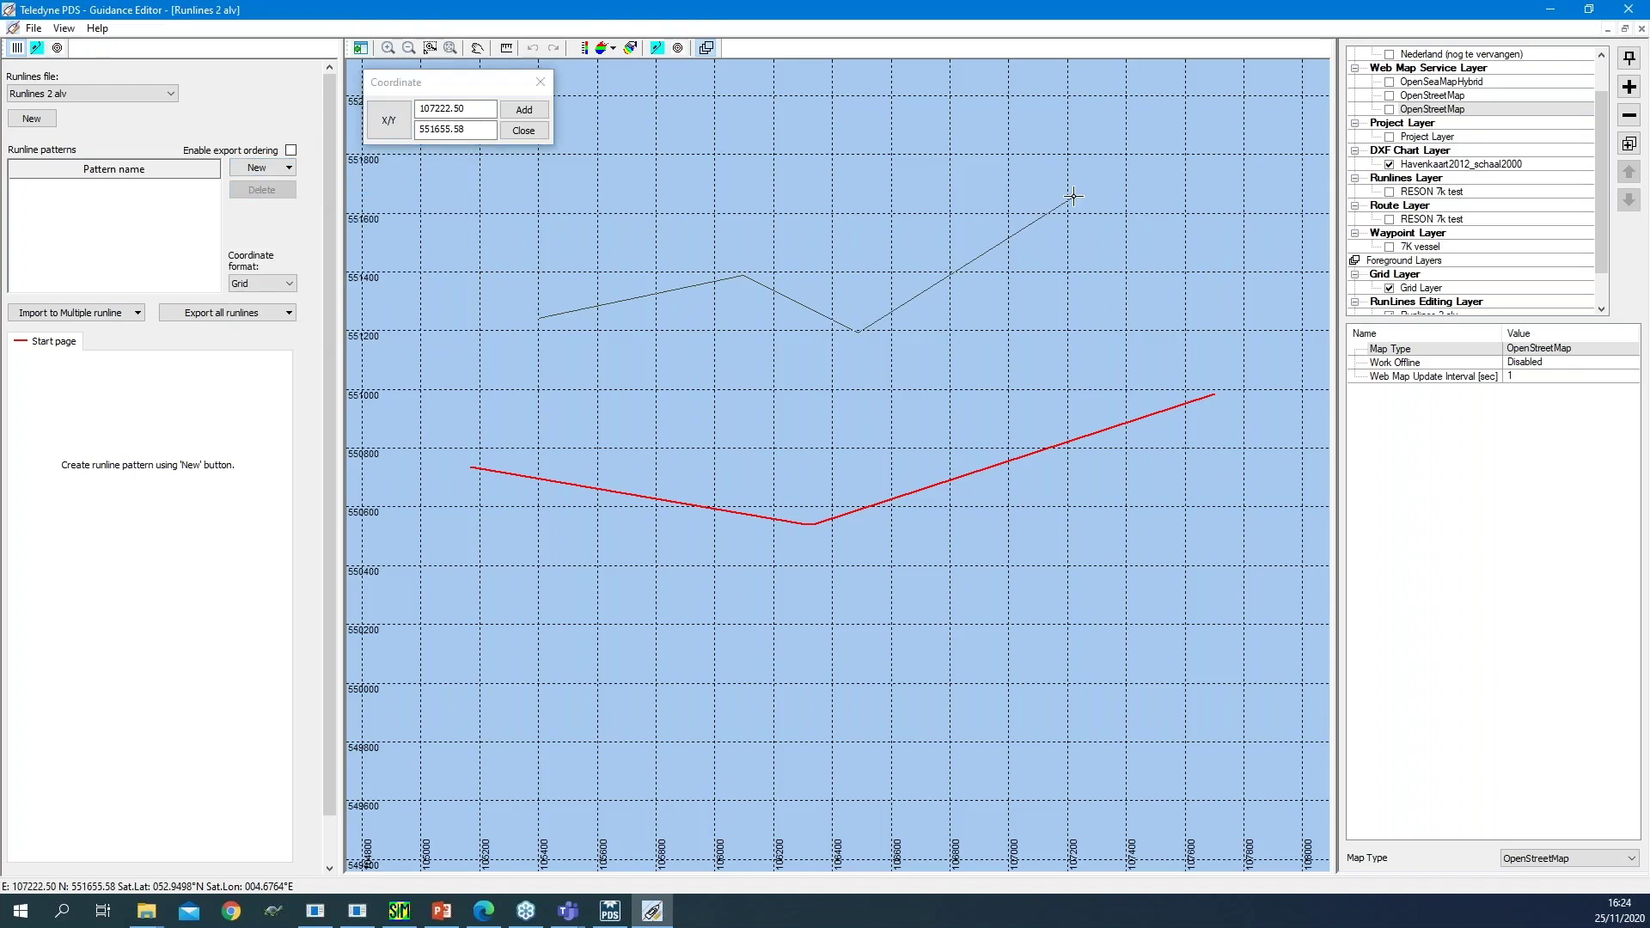
{"action": "double_click", "coordinate": [1073, 197]}
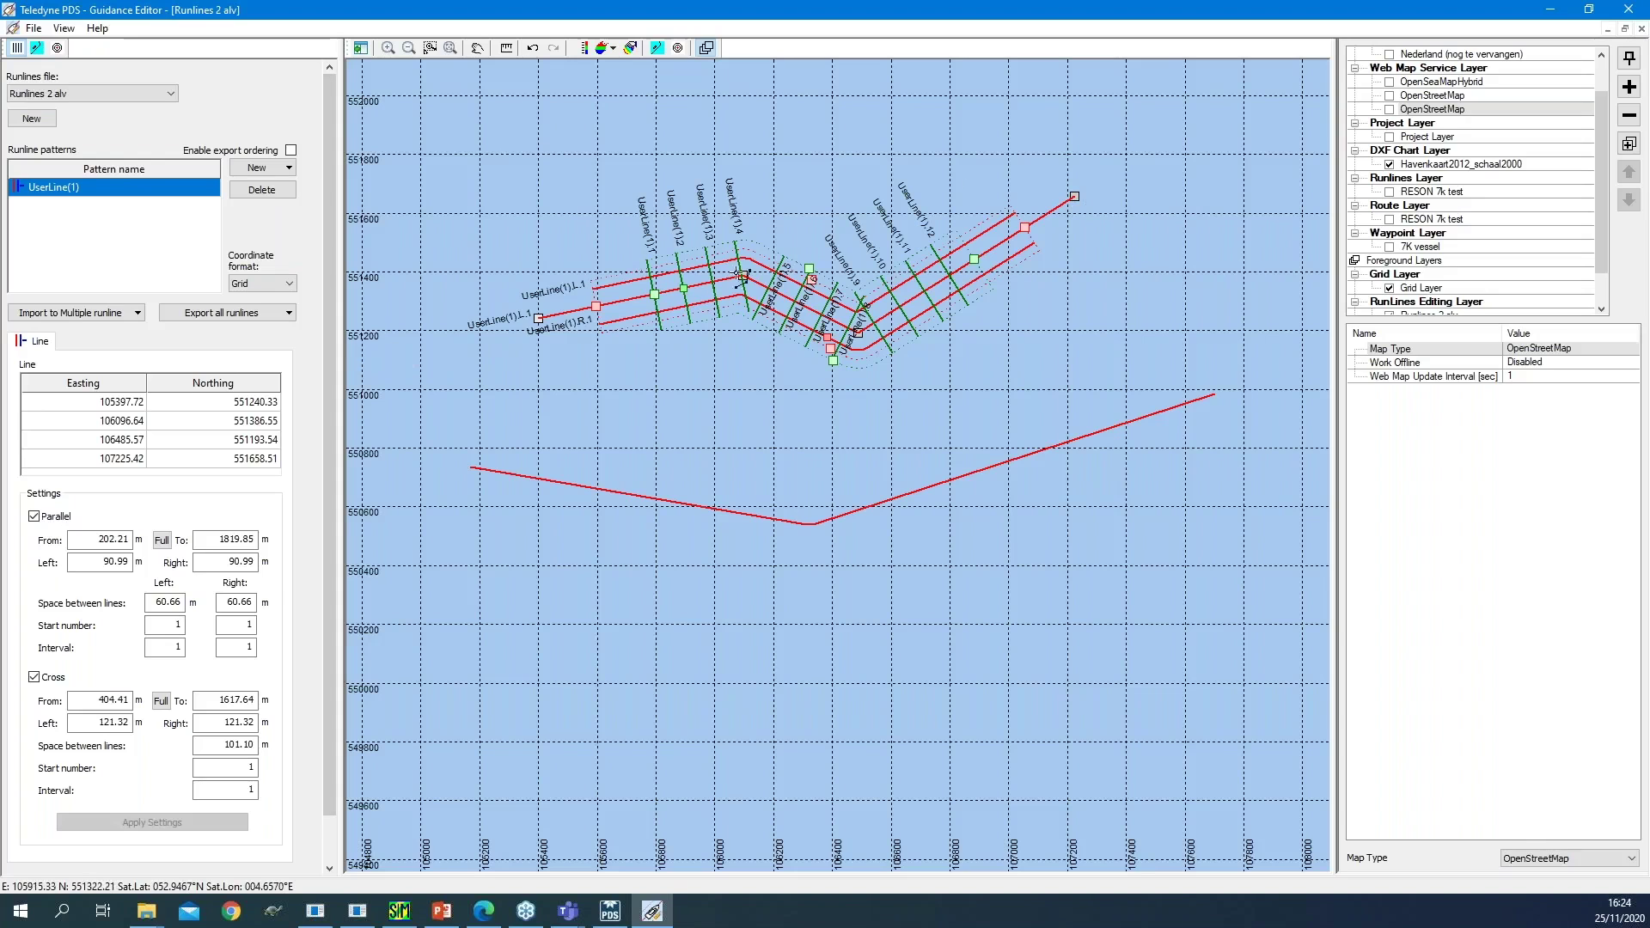
{"action": "left_click", "coordinate": [1630, 10]}
{"action": "left_click", "coordinate": [839, 502]}
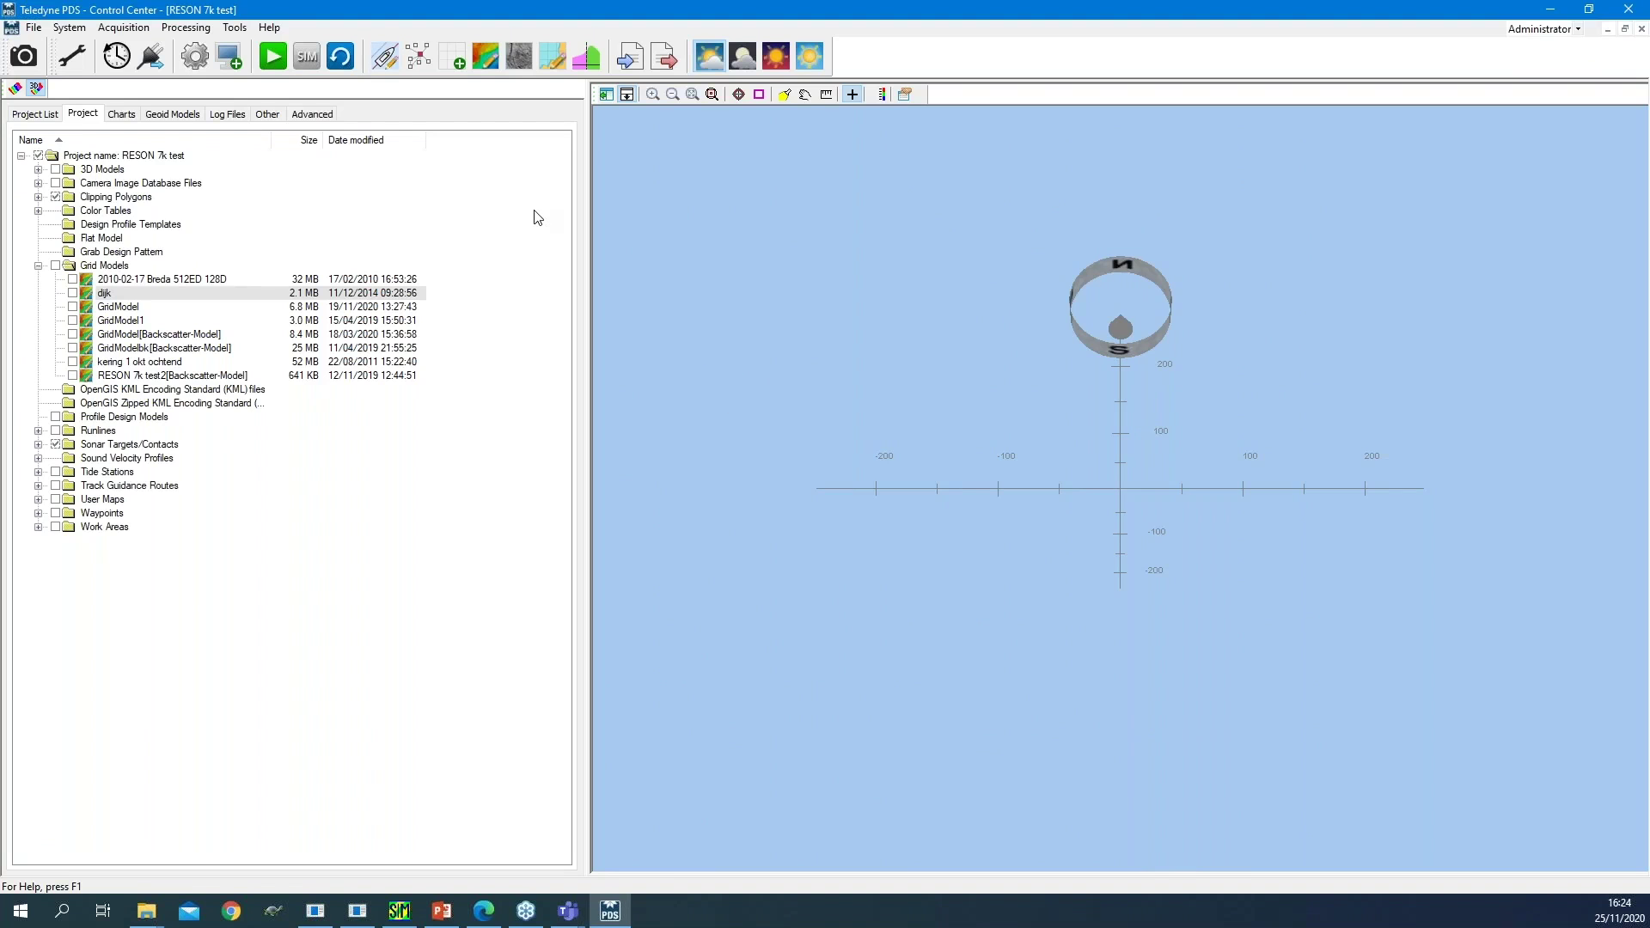
Open a maximized Grid Model Editor, load the 2010-02-17 Breda 512ED 128D grid model and fit it in the view.
{"action": "left_click", "coordinate": [486, 69]}
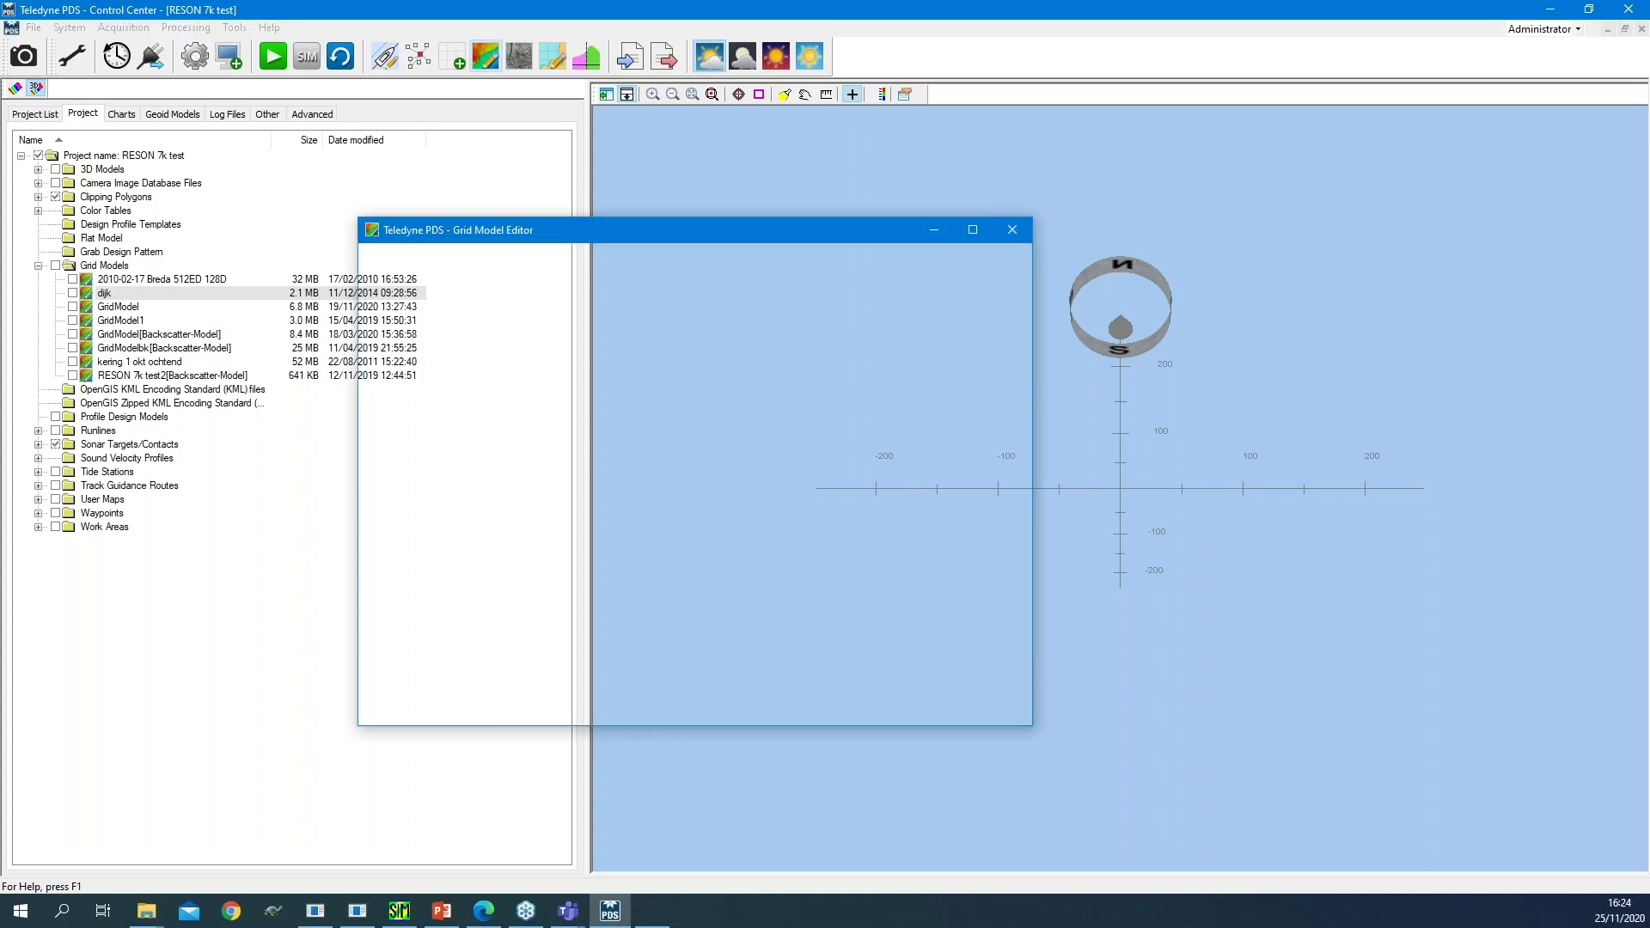
{"action": "left_click", "coordinate": [972, 229]}
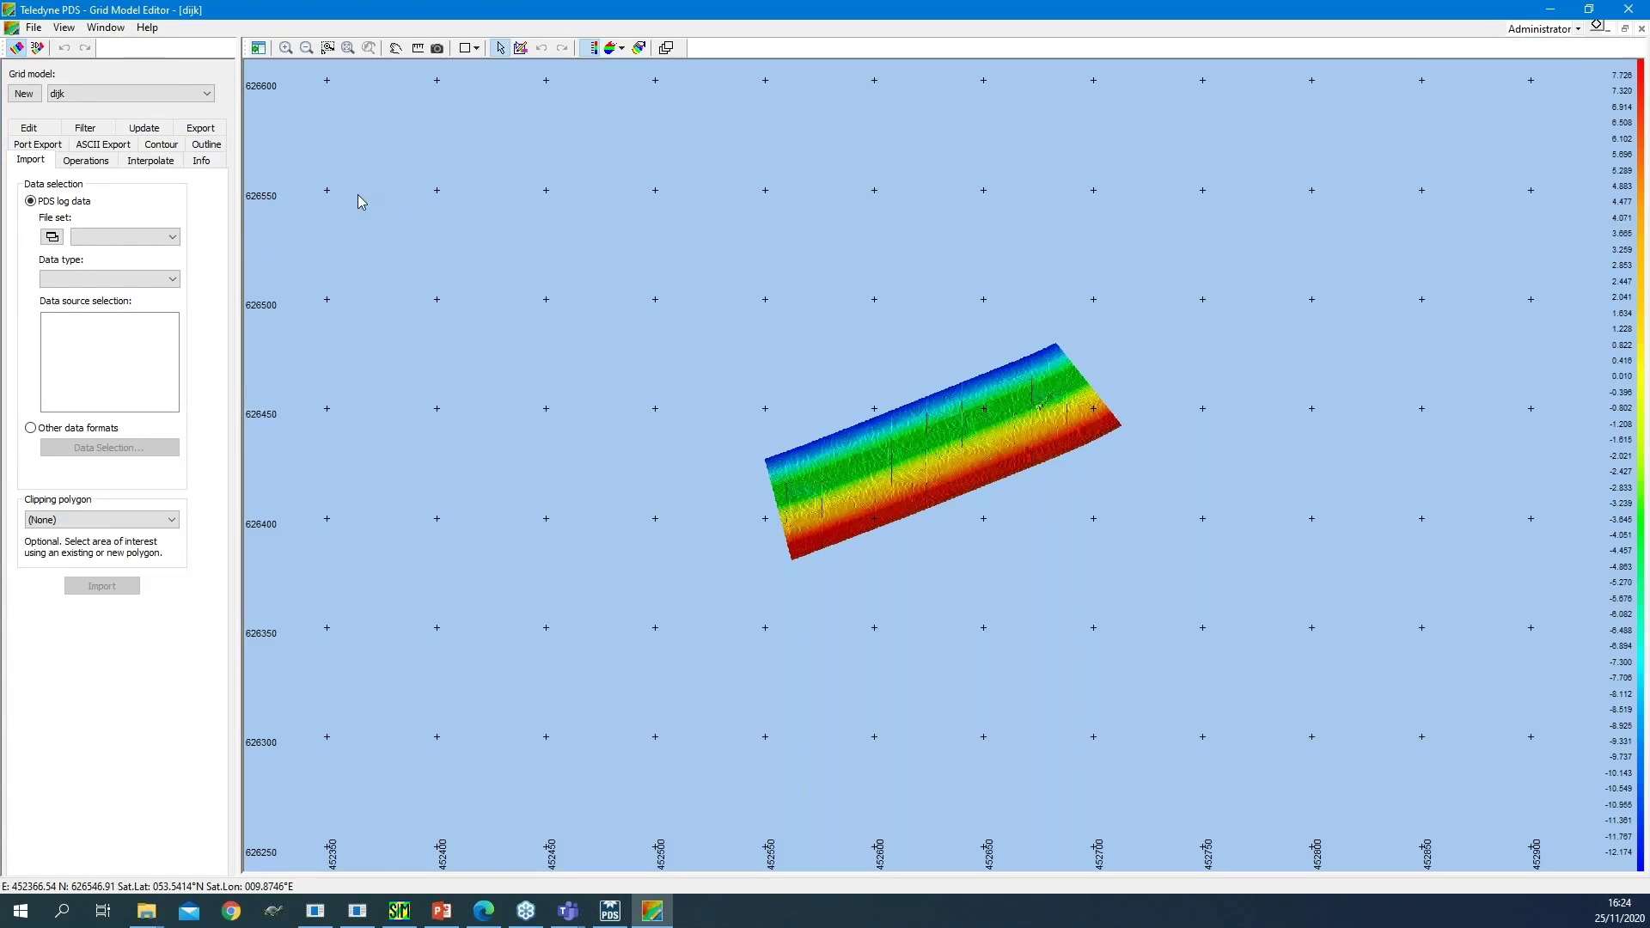
{"action": "left_click", "coordinate": [210, 97]}
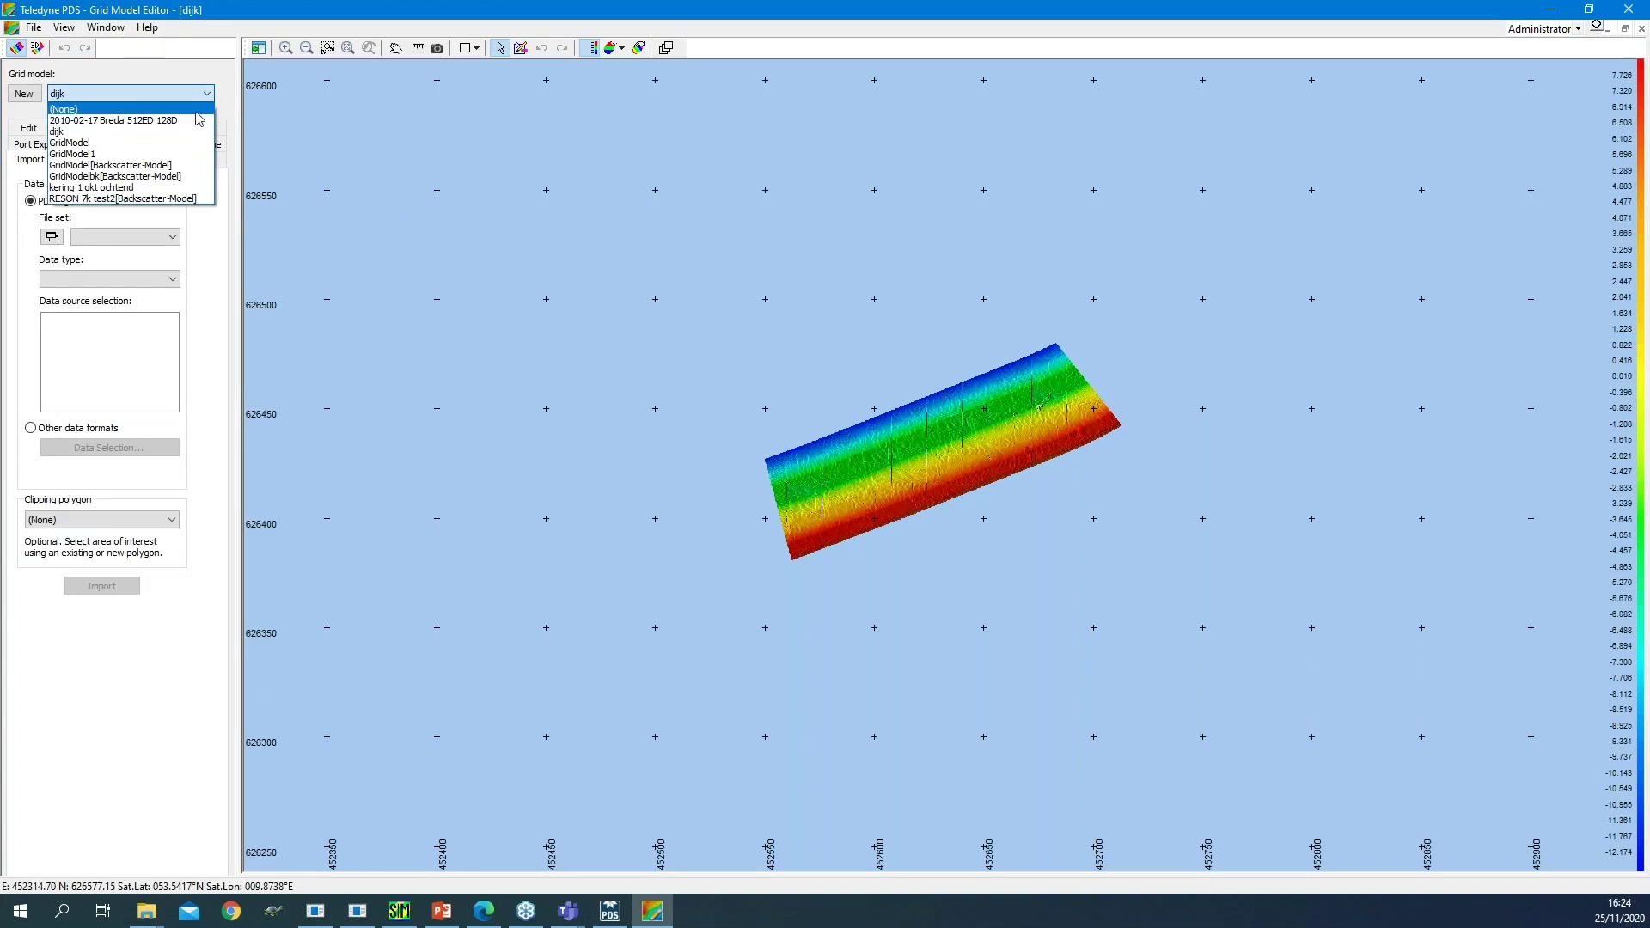
{"action": "left_click", "coordinate": [189, 121]}
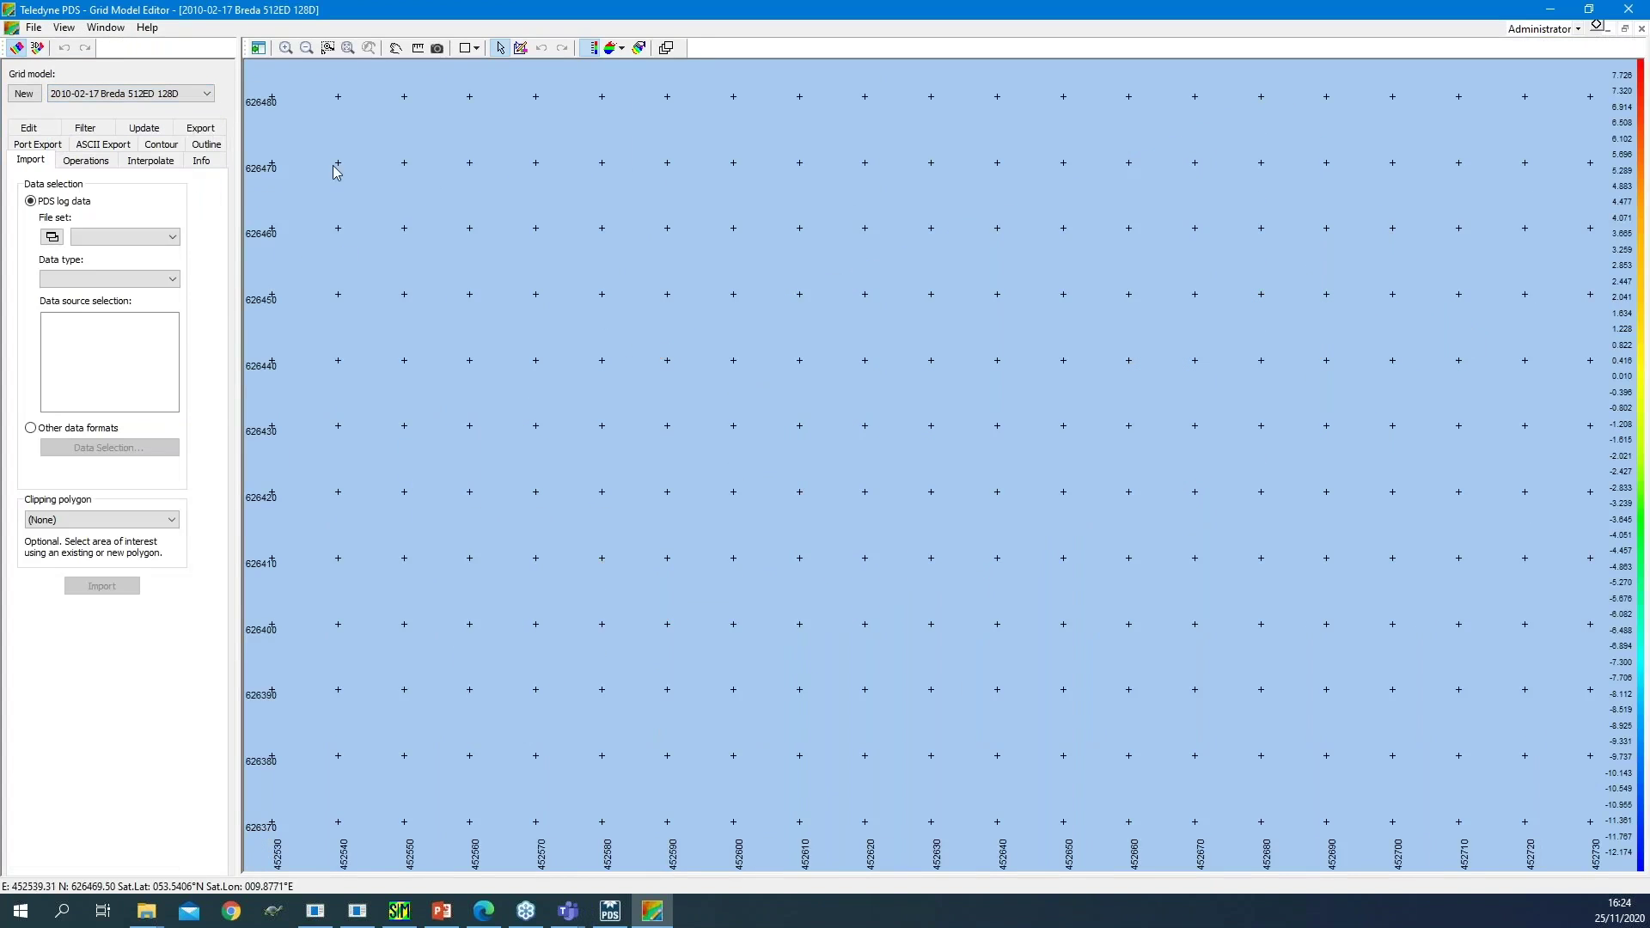
{"action": "left_click", "coordinate": [349, 48]}
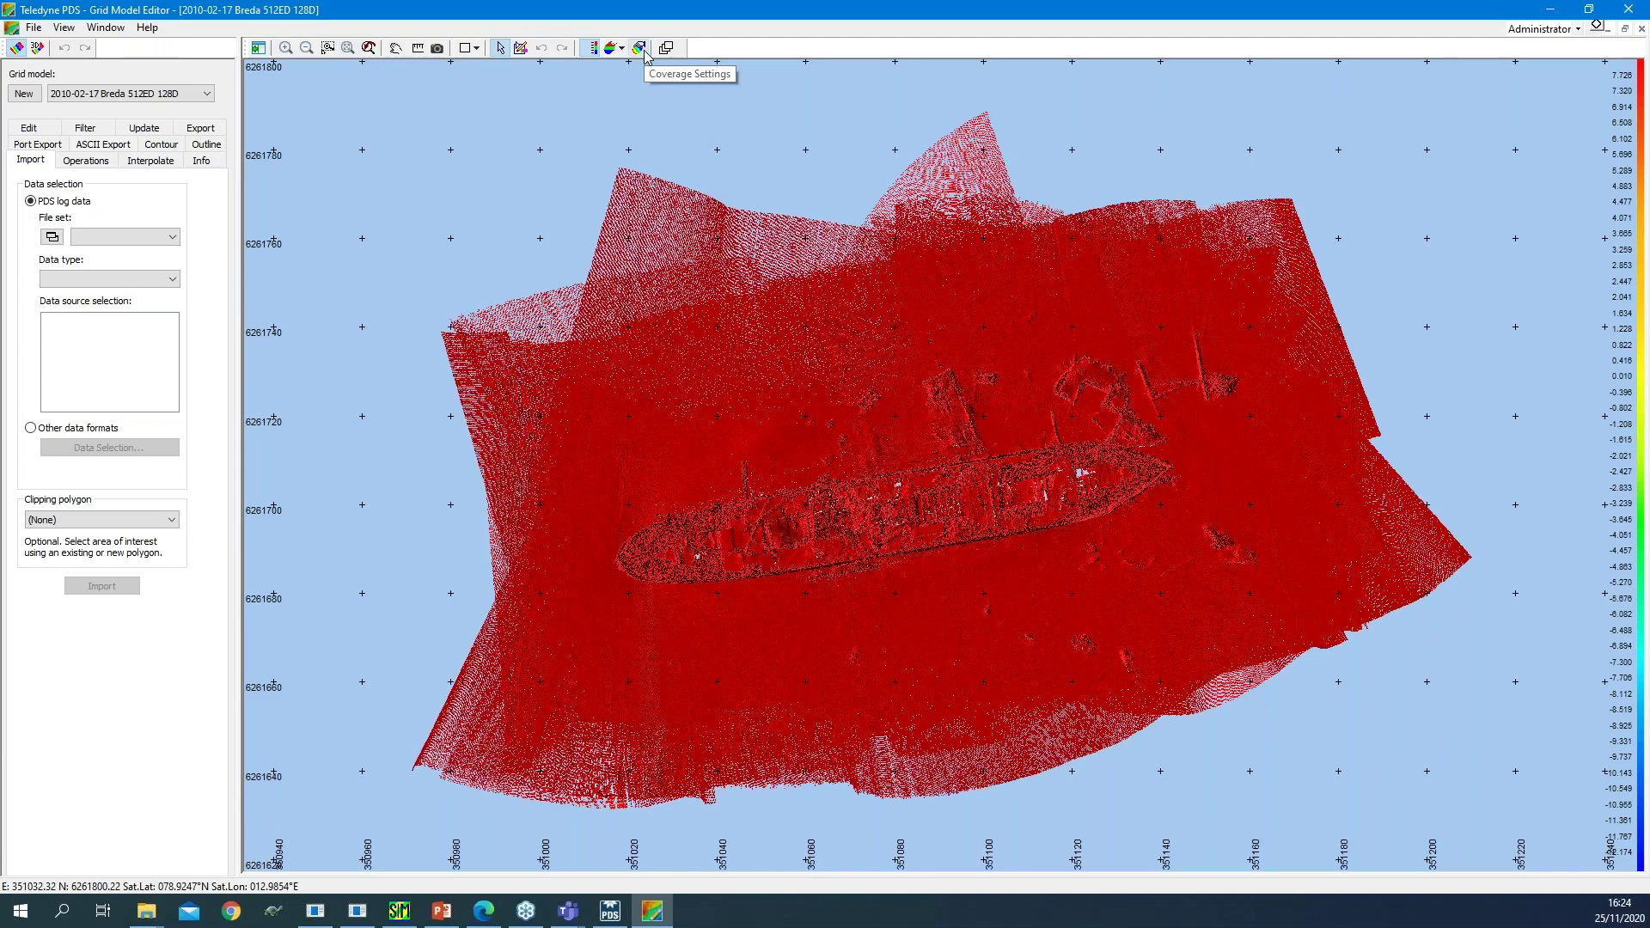
Set the grid model's Z Values color table to autocoltab_2010-02-17 Breda 512ED 128D in the coverage settings.
{"action": "left_click", "coordinate": [639, 48]}
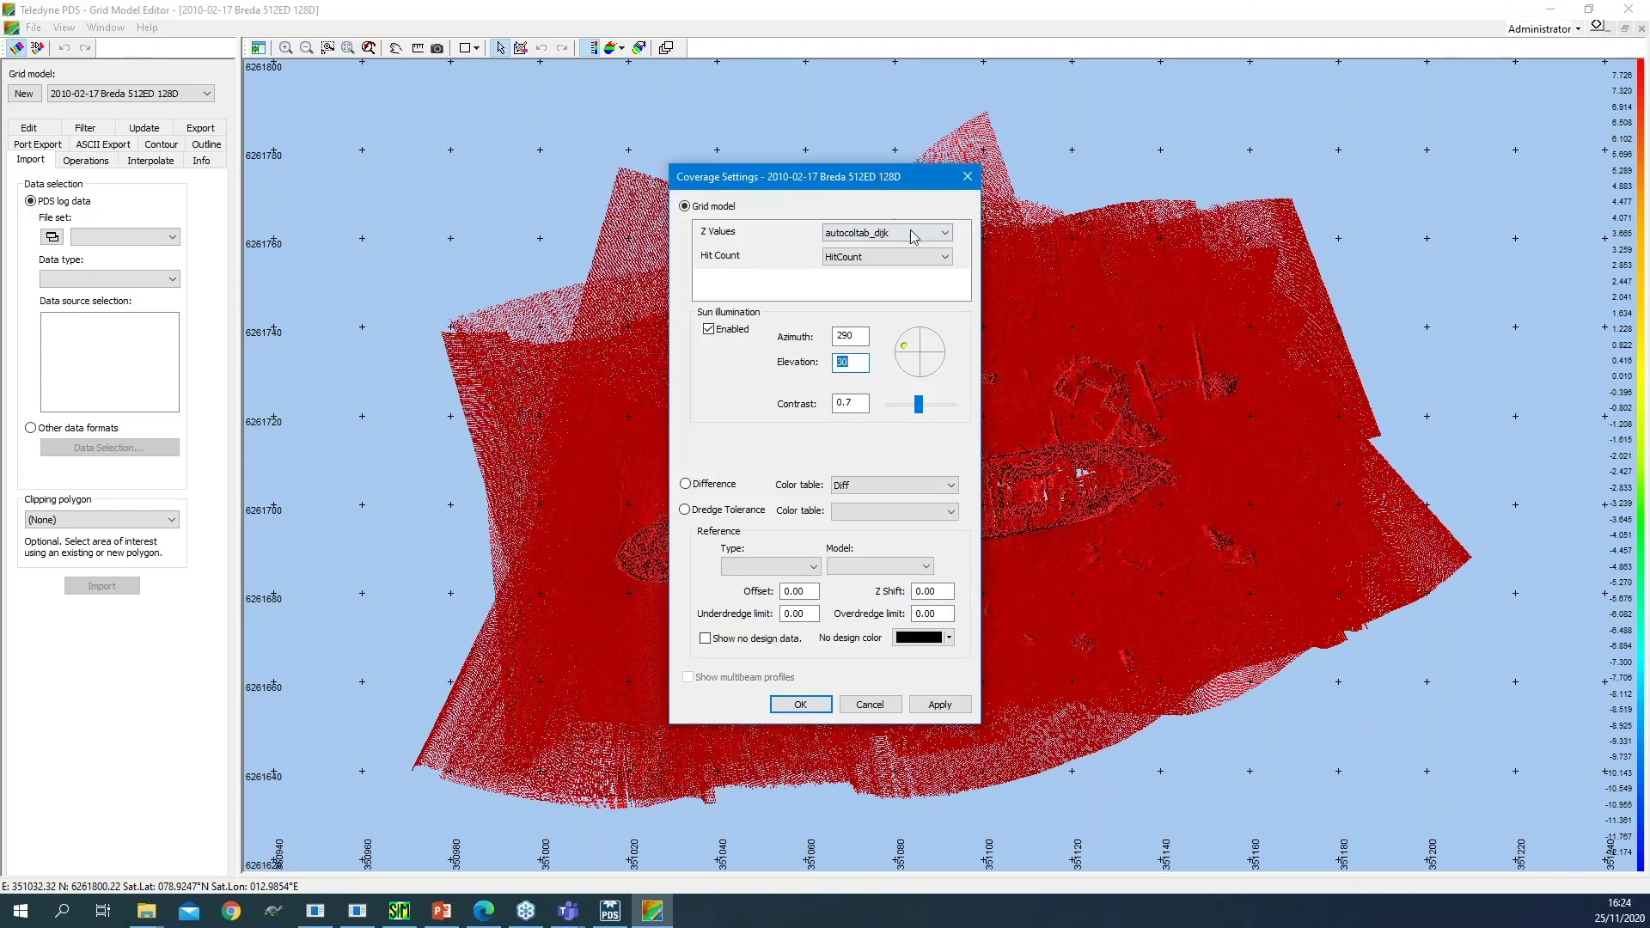
{"action": "left_click", "coordinate": [946, 233]}
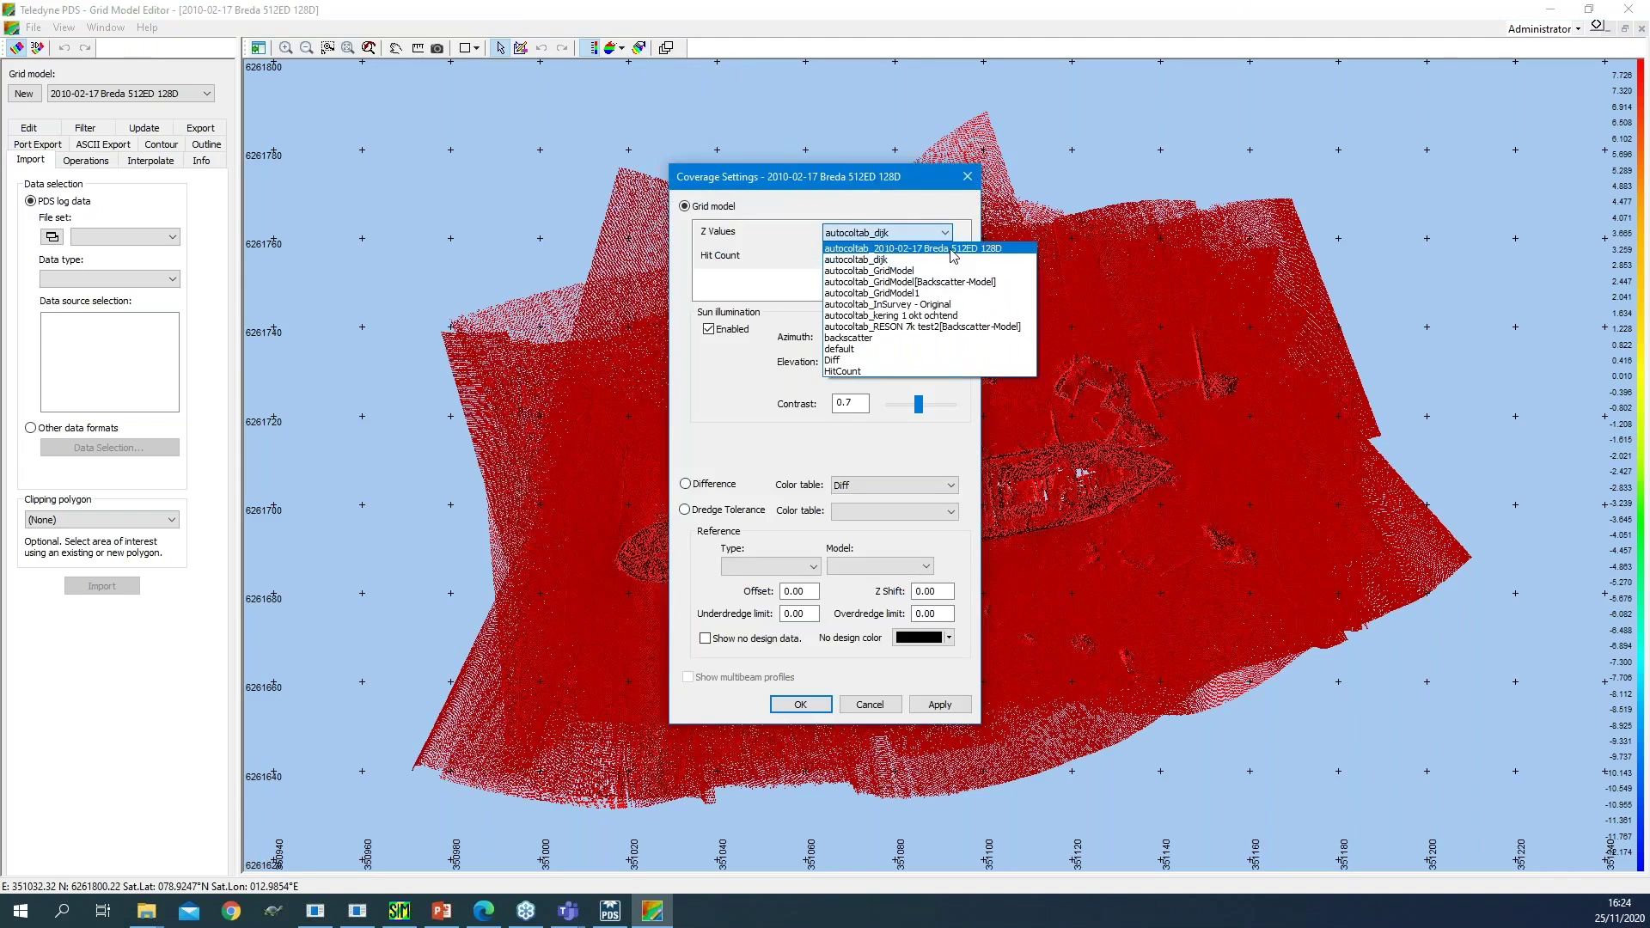
{"action": "left_click", "coordinate": [952, 249]}
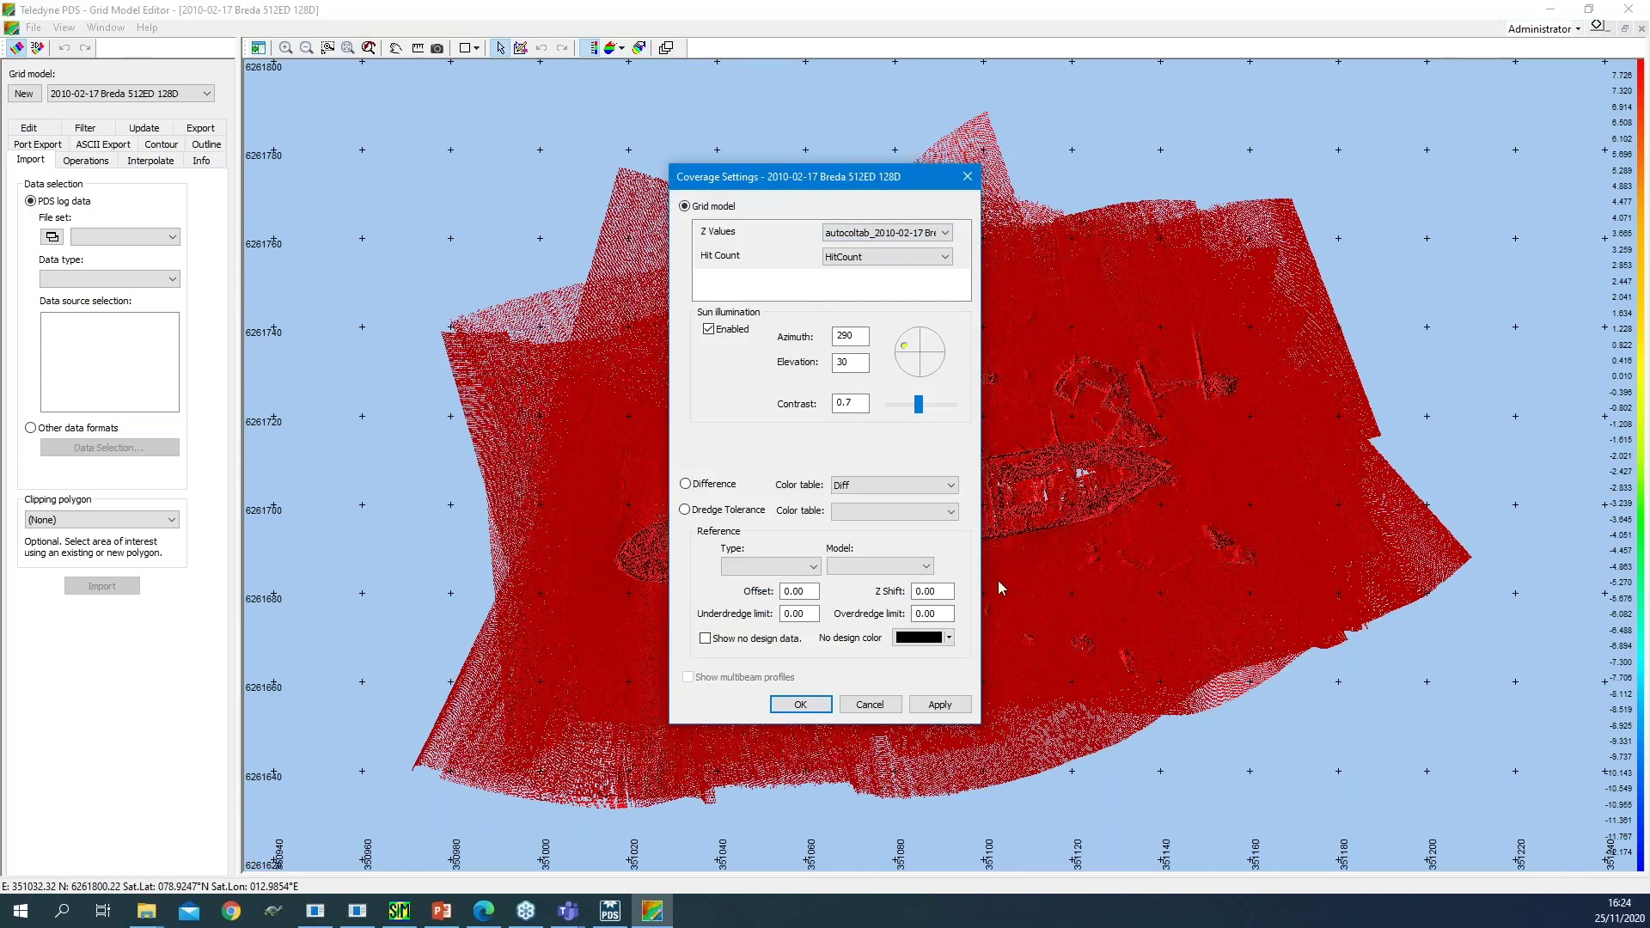
{"action": "left_click", "coordinate": [800, 704]}
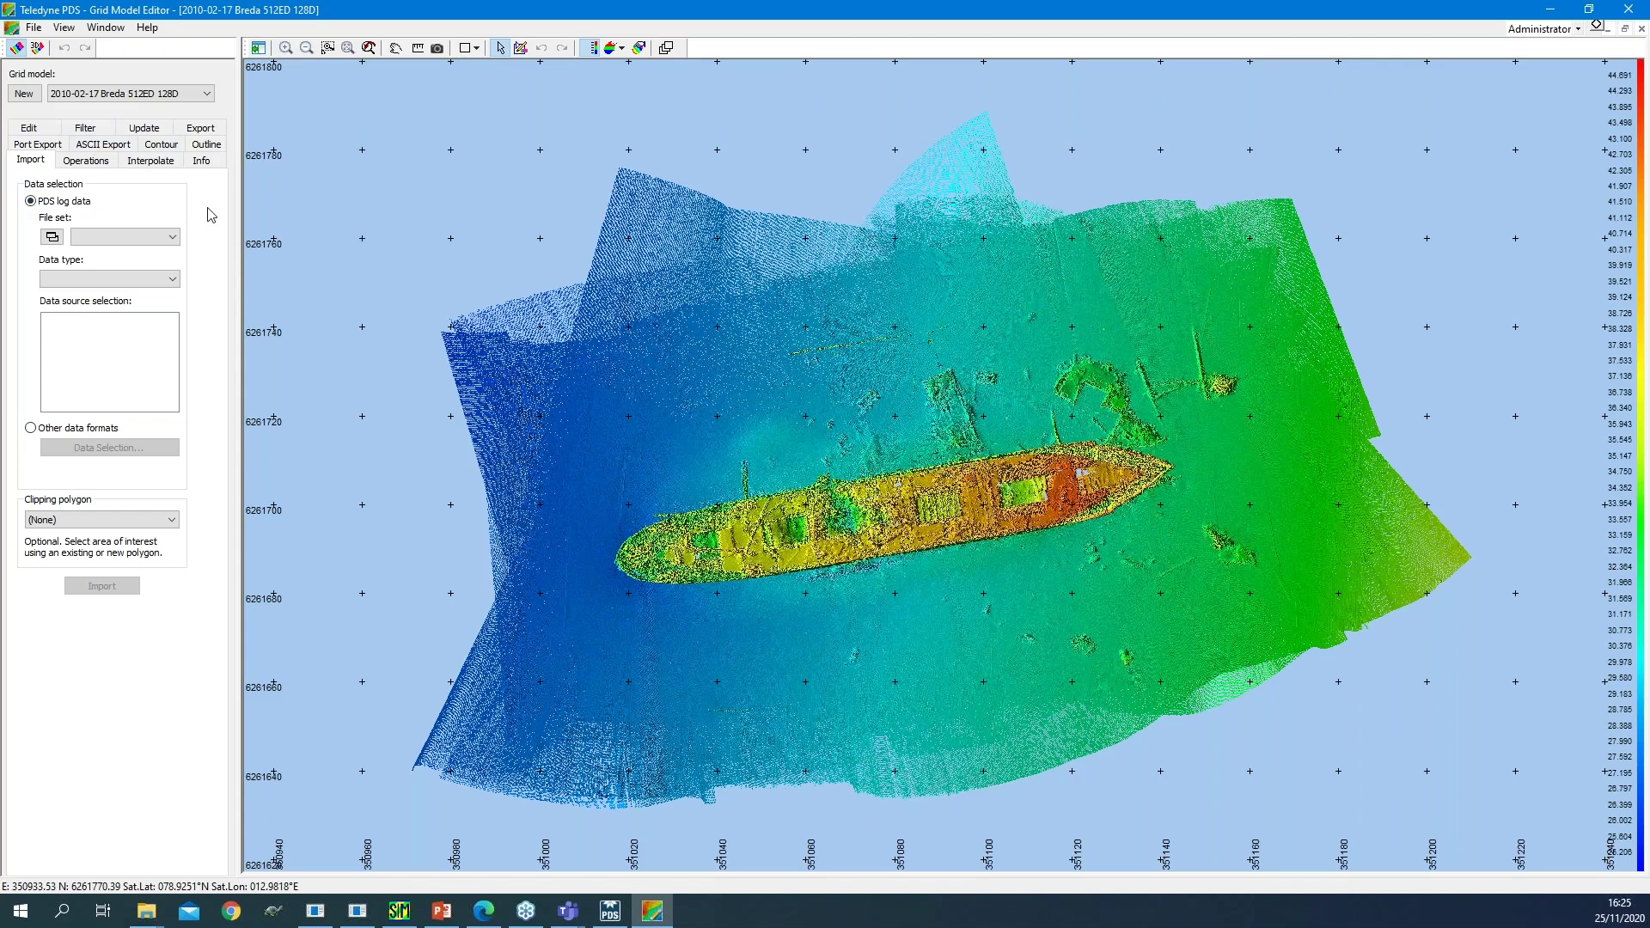
Examine the interpolation and contour settings and the list of available operations for the Breda grid model.
{"action": "left_click", "coordinate": [160, 163]}
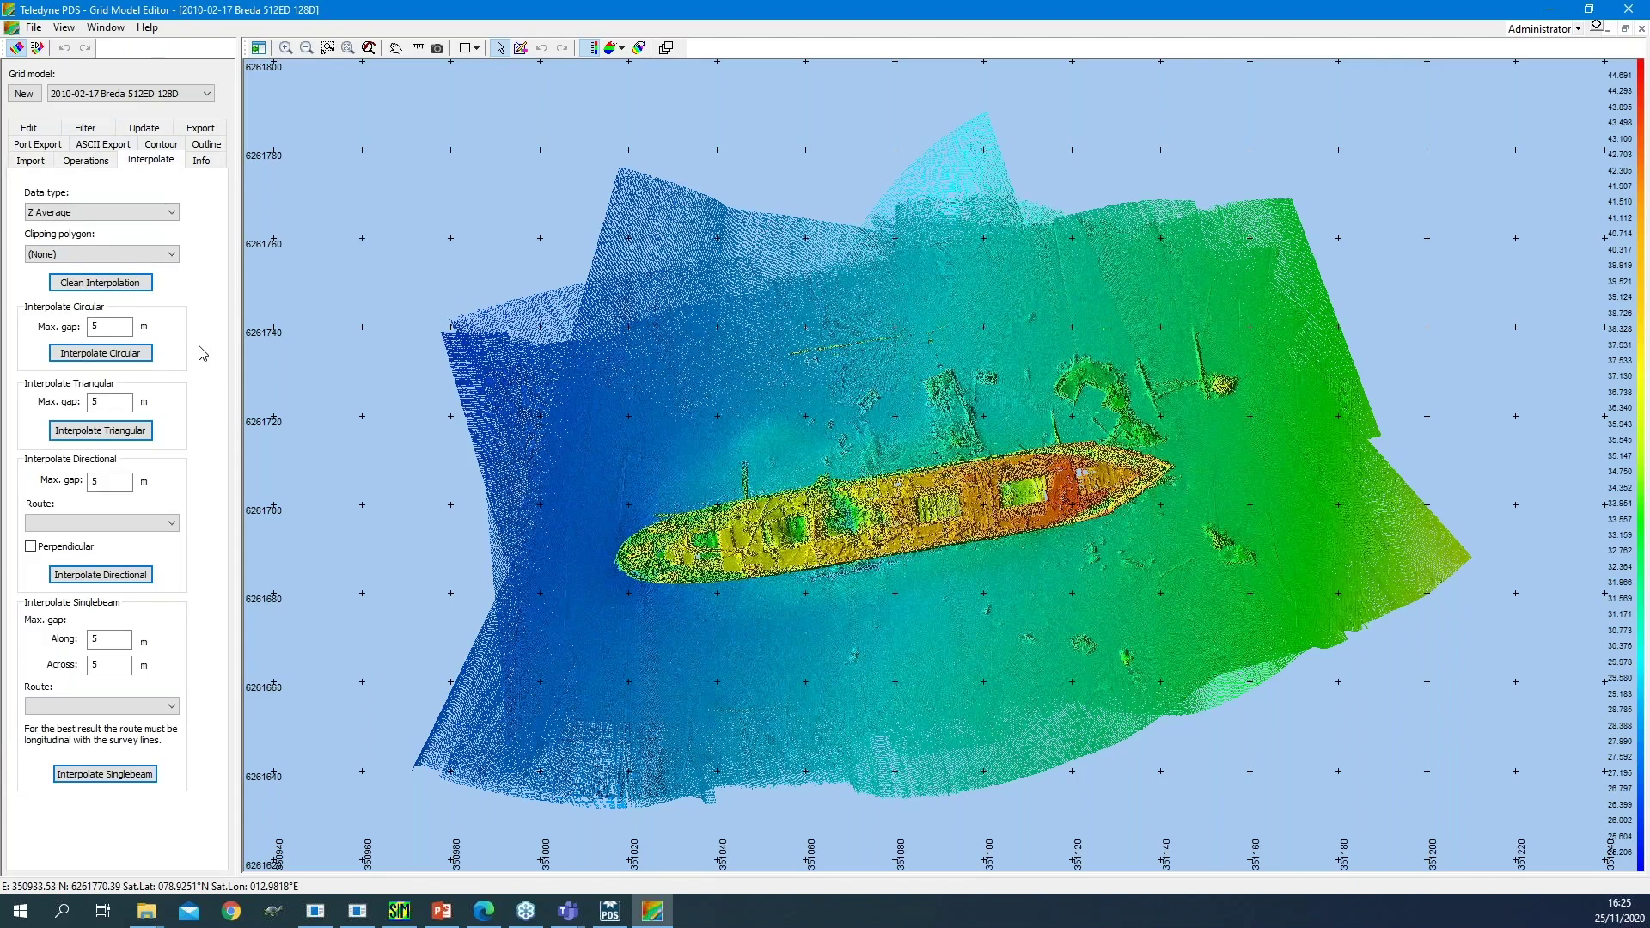
{"action": "left_click", "coordinate": [155, 146]}
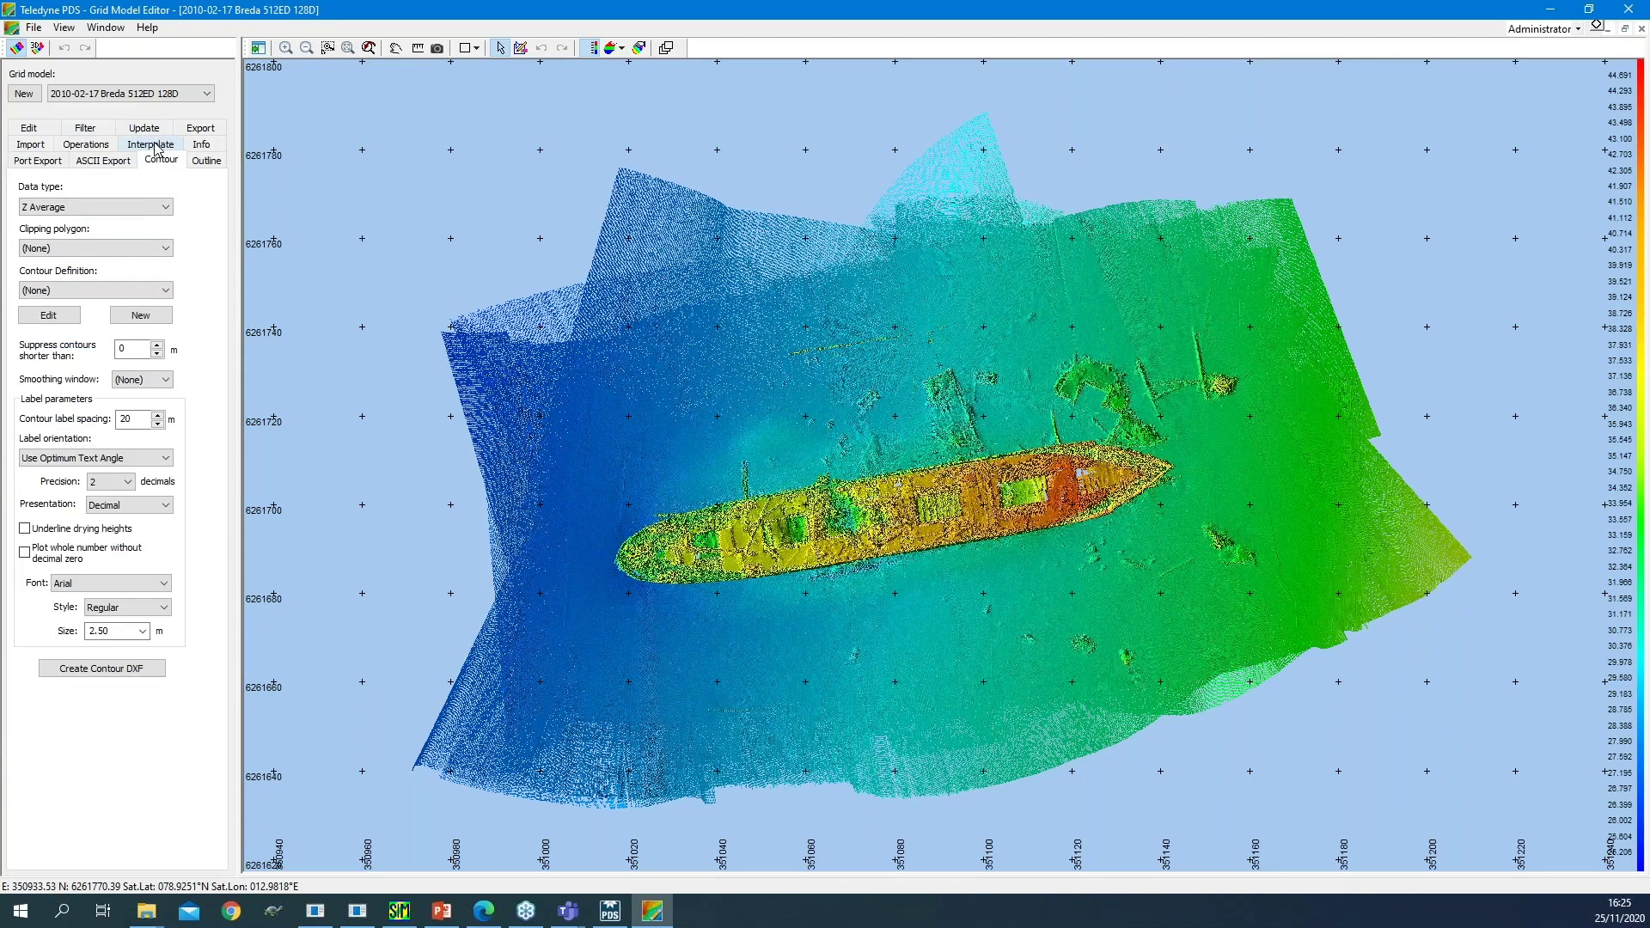
{"action": "left_click", "coordinate": [107, 145]}
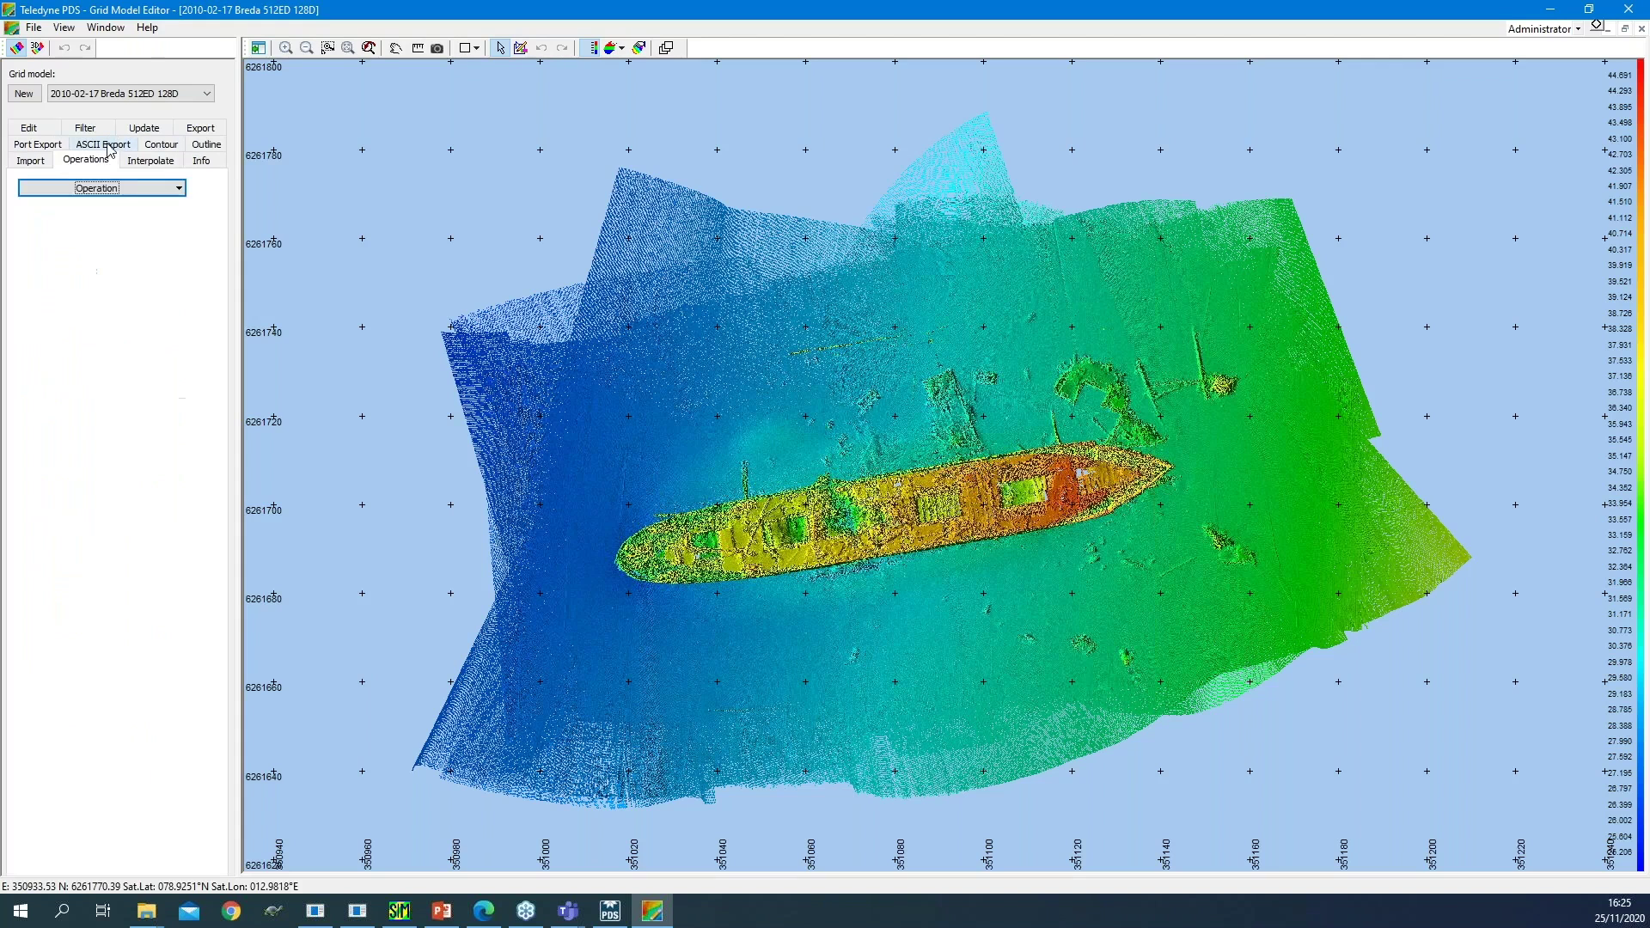
{"action": "left_click", "coordinate": [179, 191]}
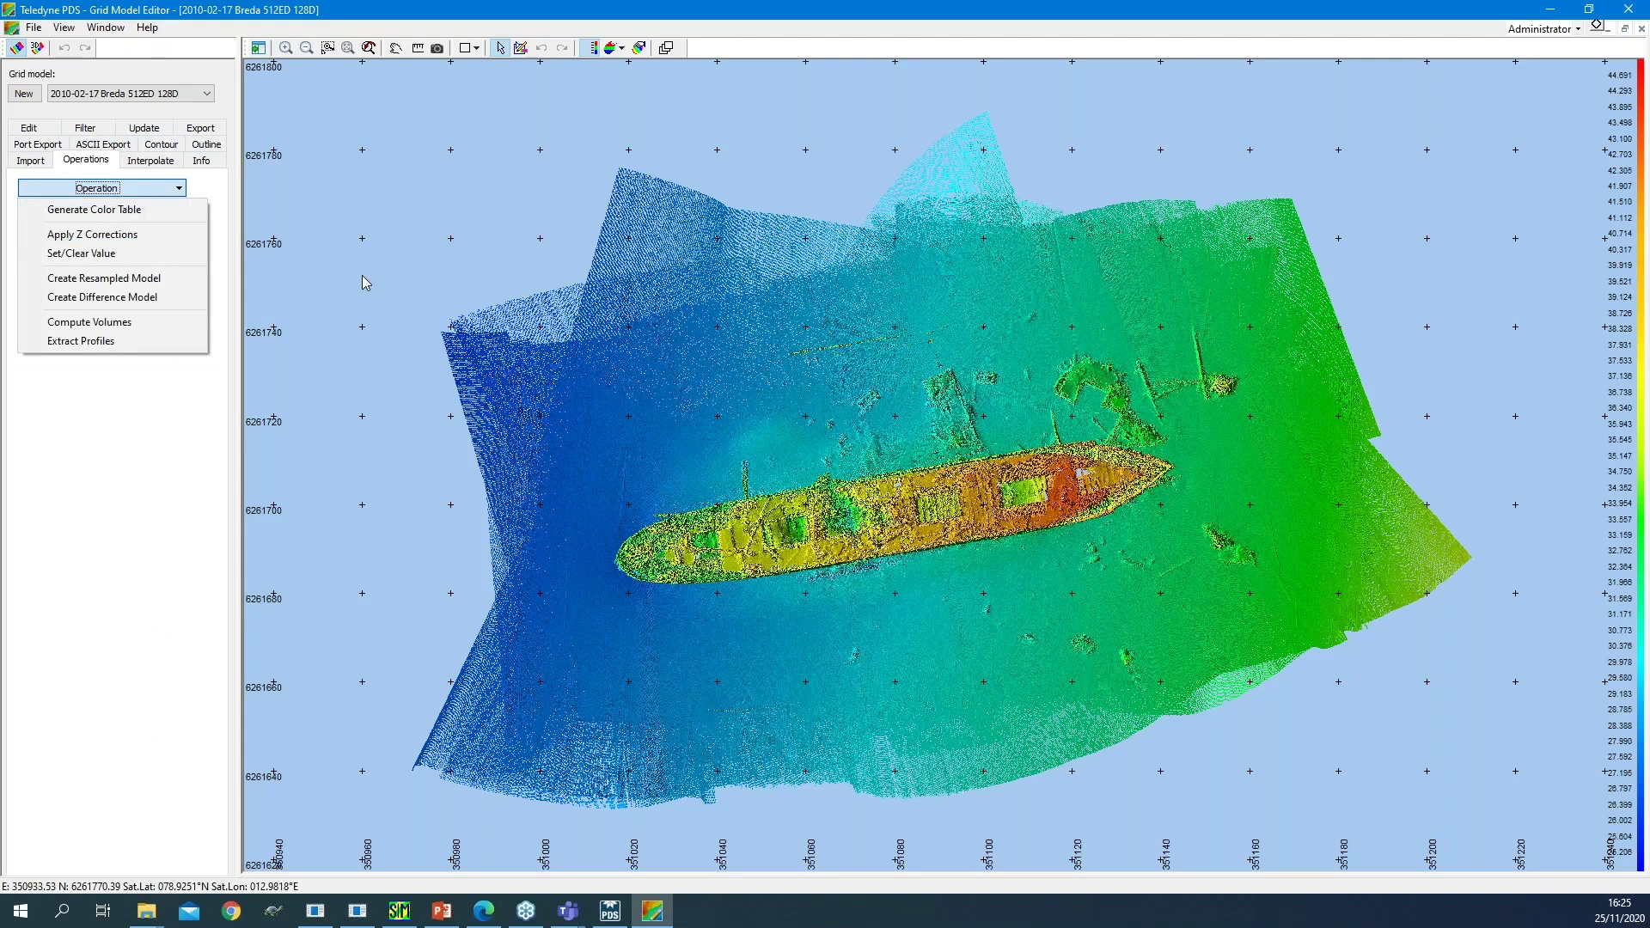
{"action": "left_click", "coordinate": [421, 217]}
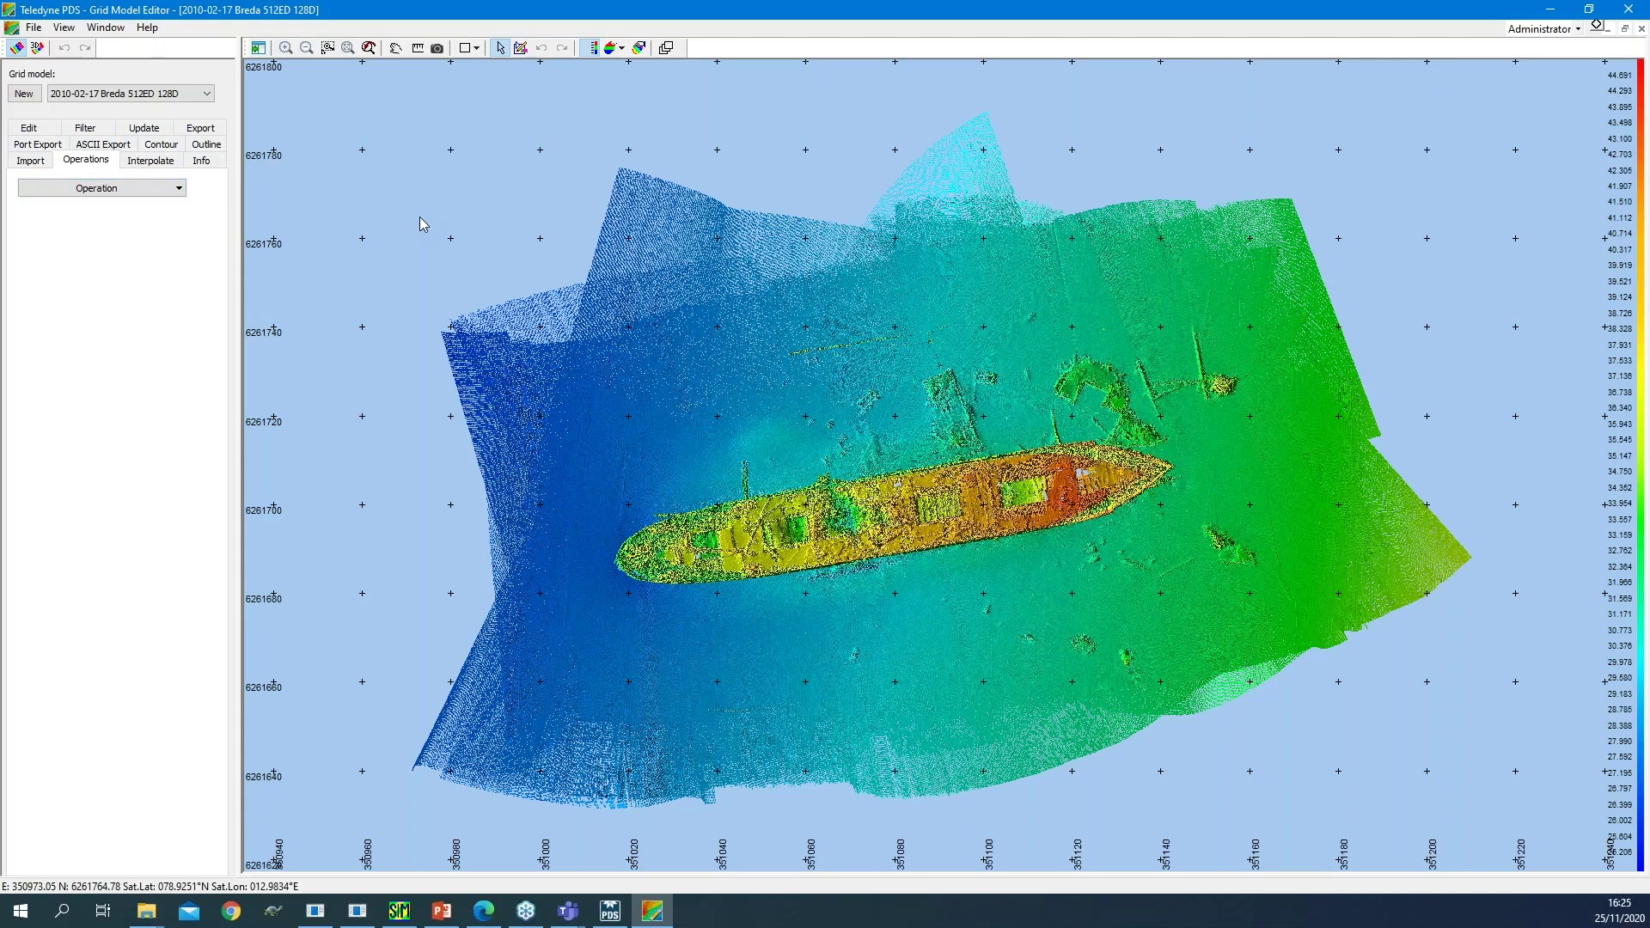
Start a new grid model from other data formats to review the importable data sources, cancel the selection, and close the Grid Model Editor.
{"action": "left_click", "coordinate": [25, 93]}
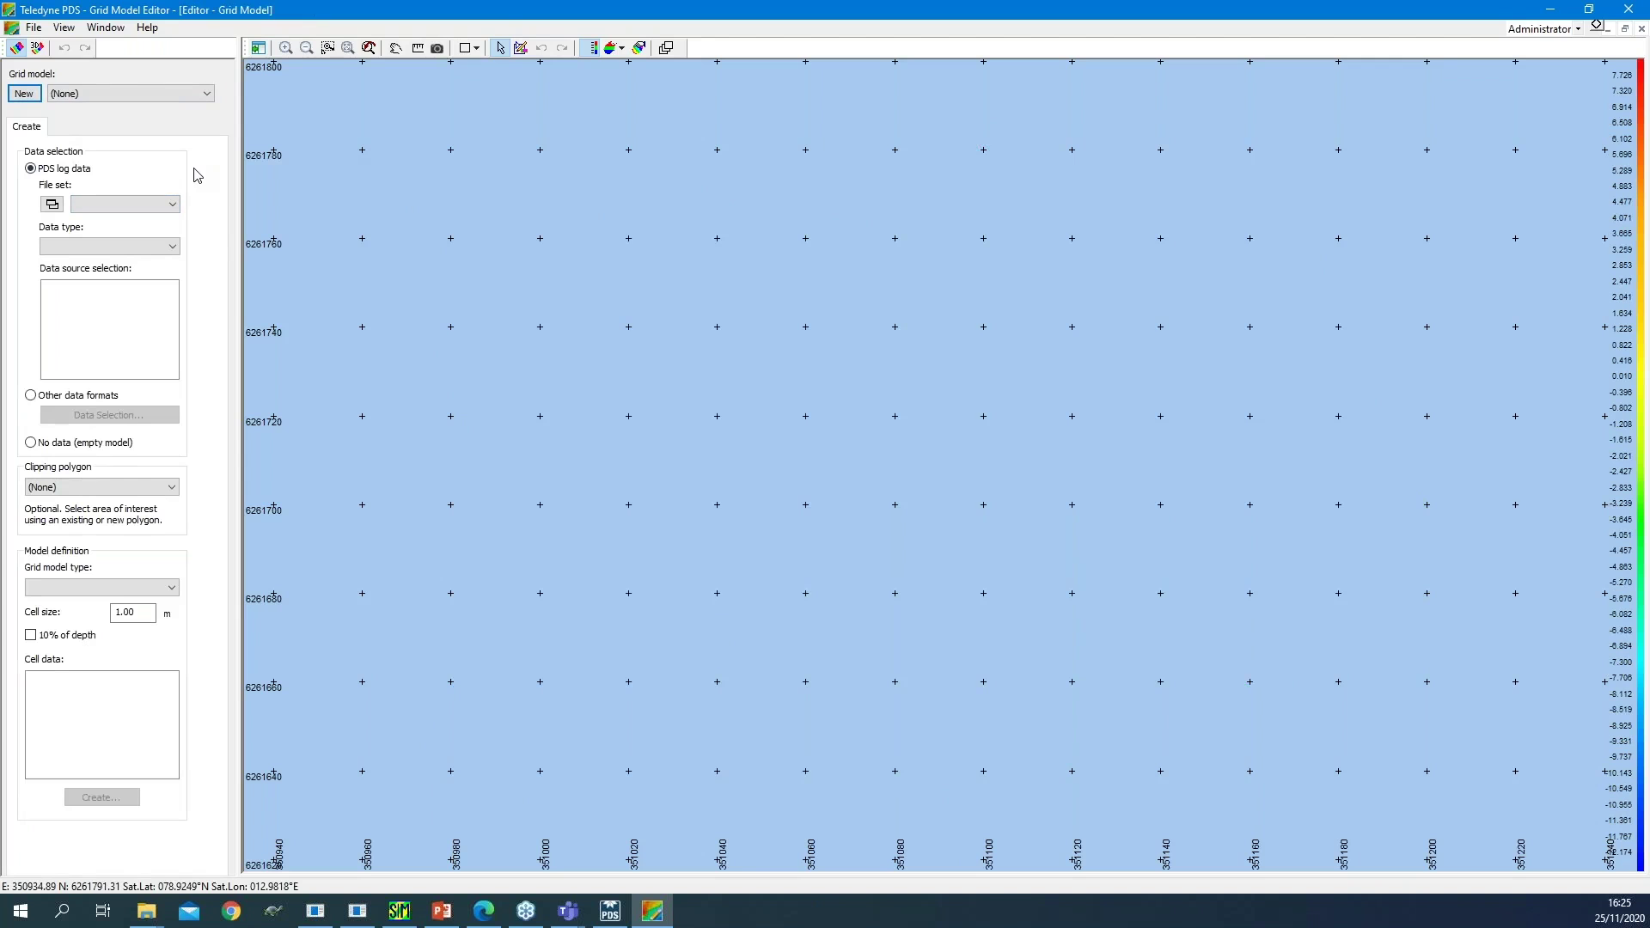
{"action": "left_click", "coordinate": [32, 395]}
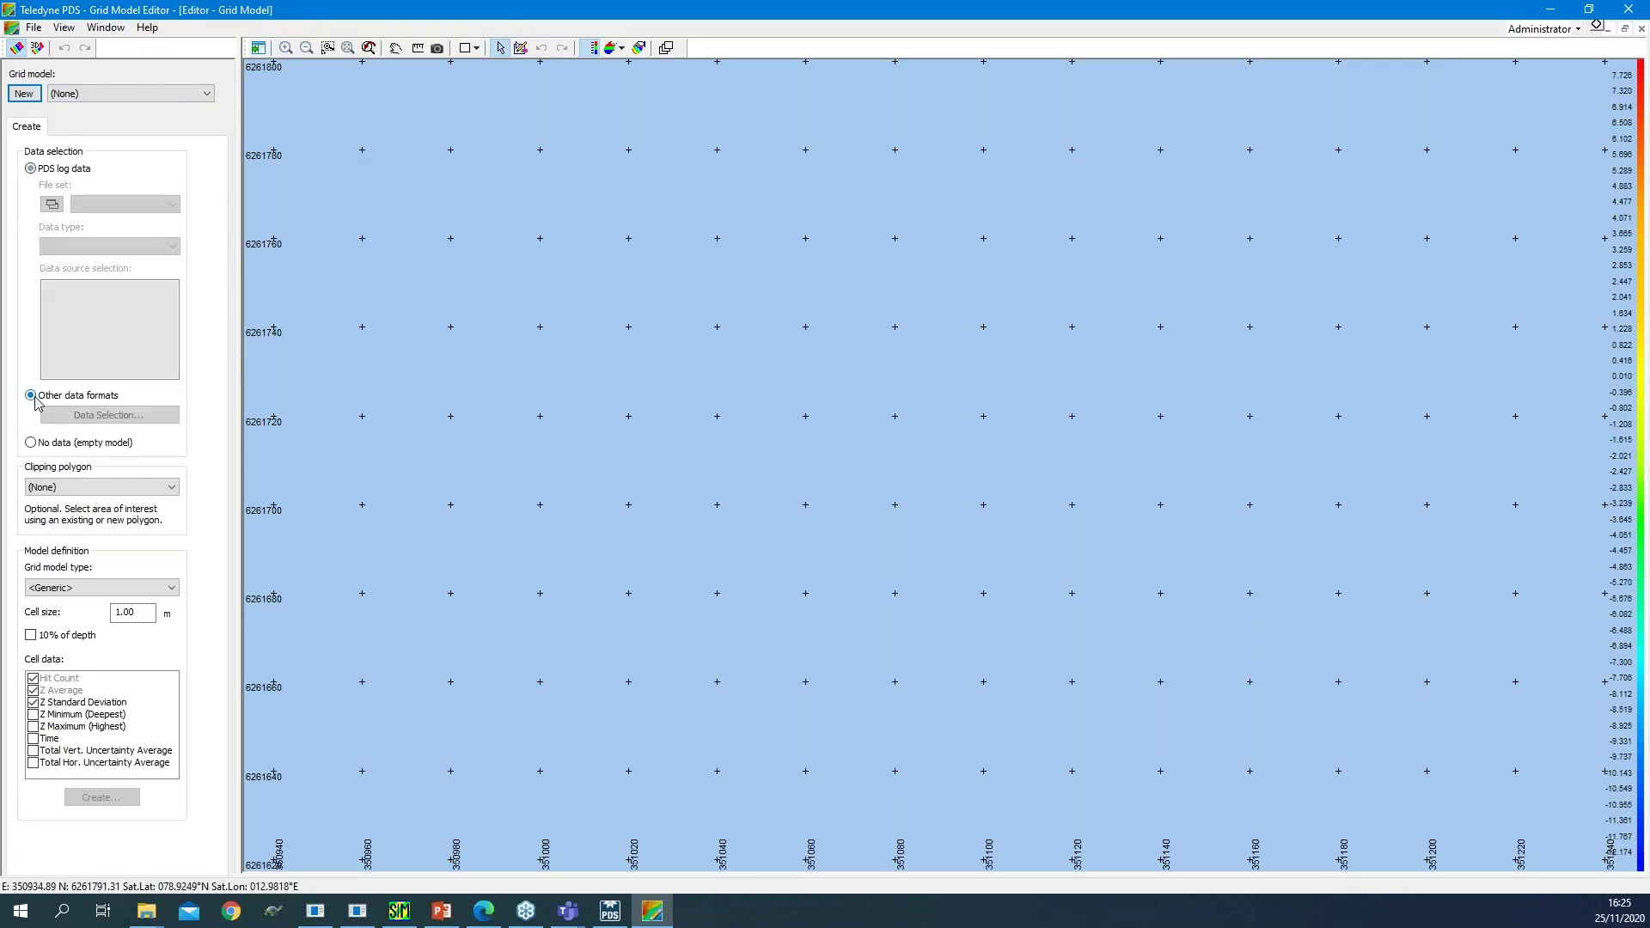
{"action": "left_click", "coordinate": [86, 417]}
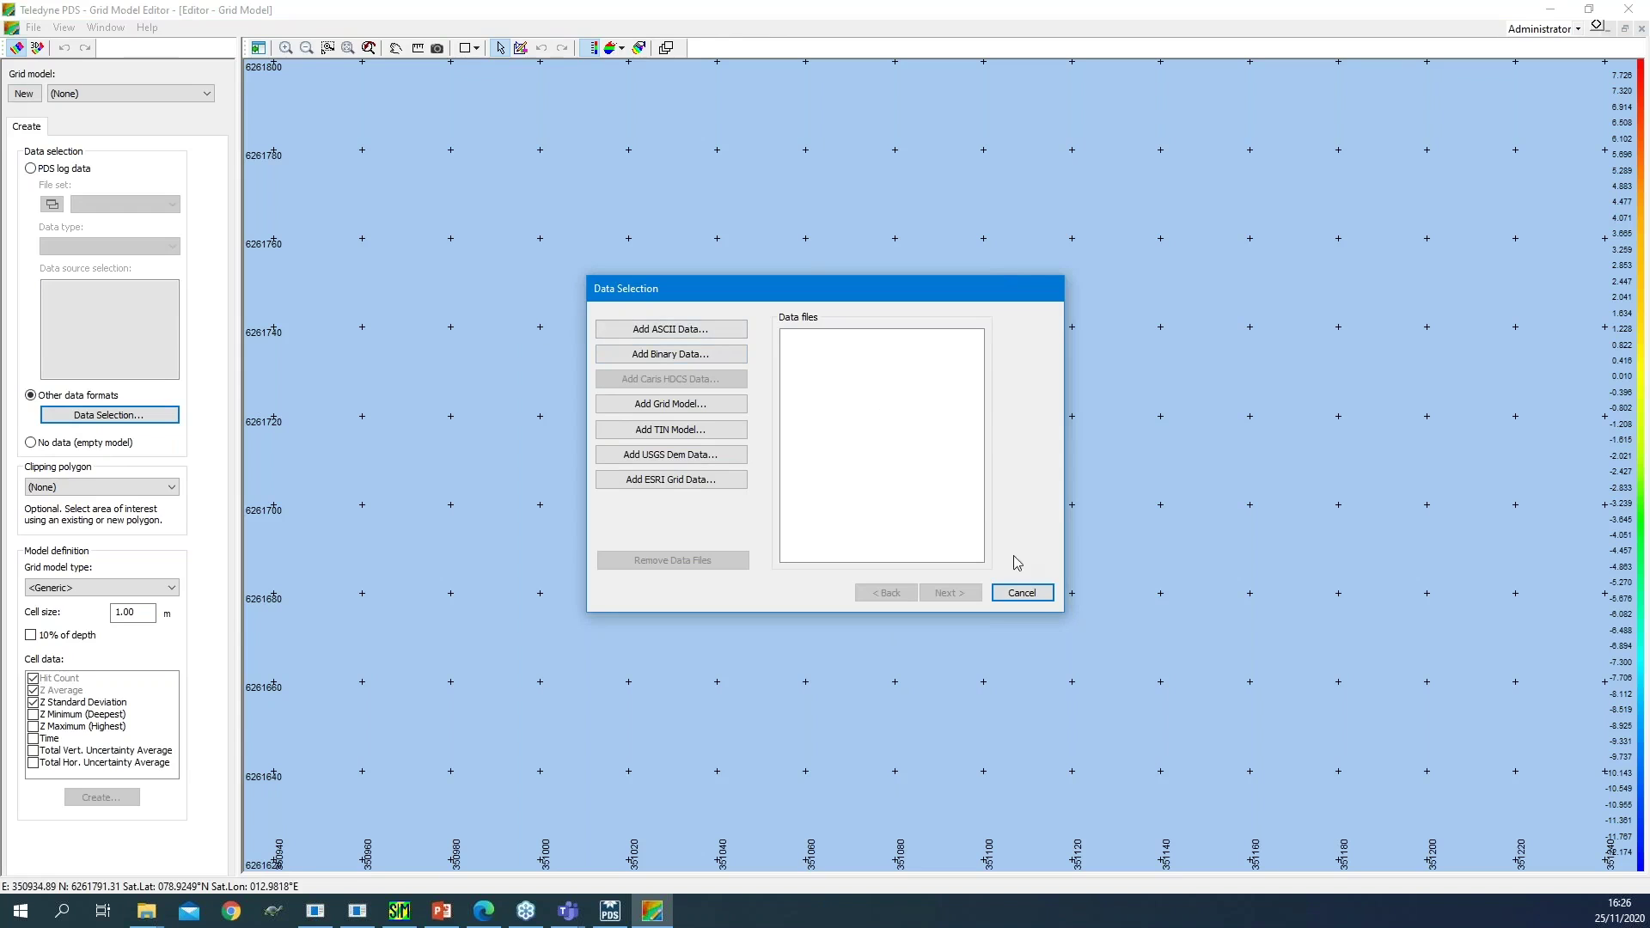
{"action": "left_click", "coordinate": [1022, 593]}
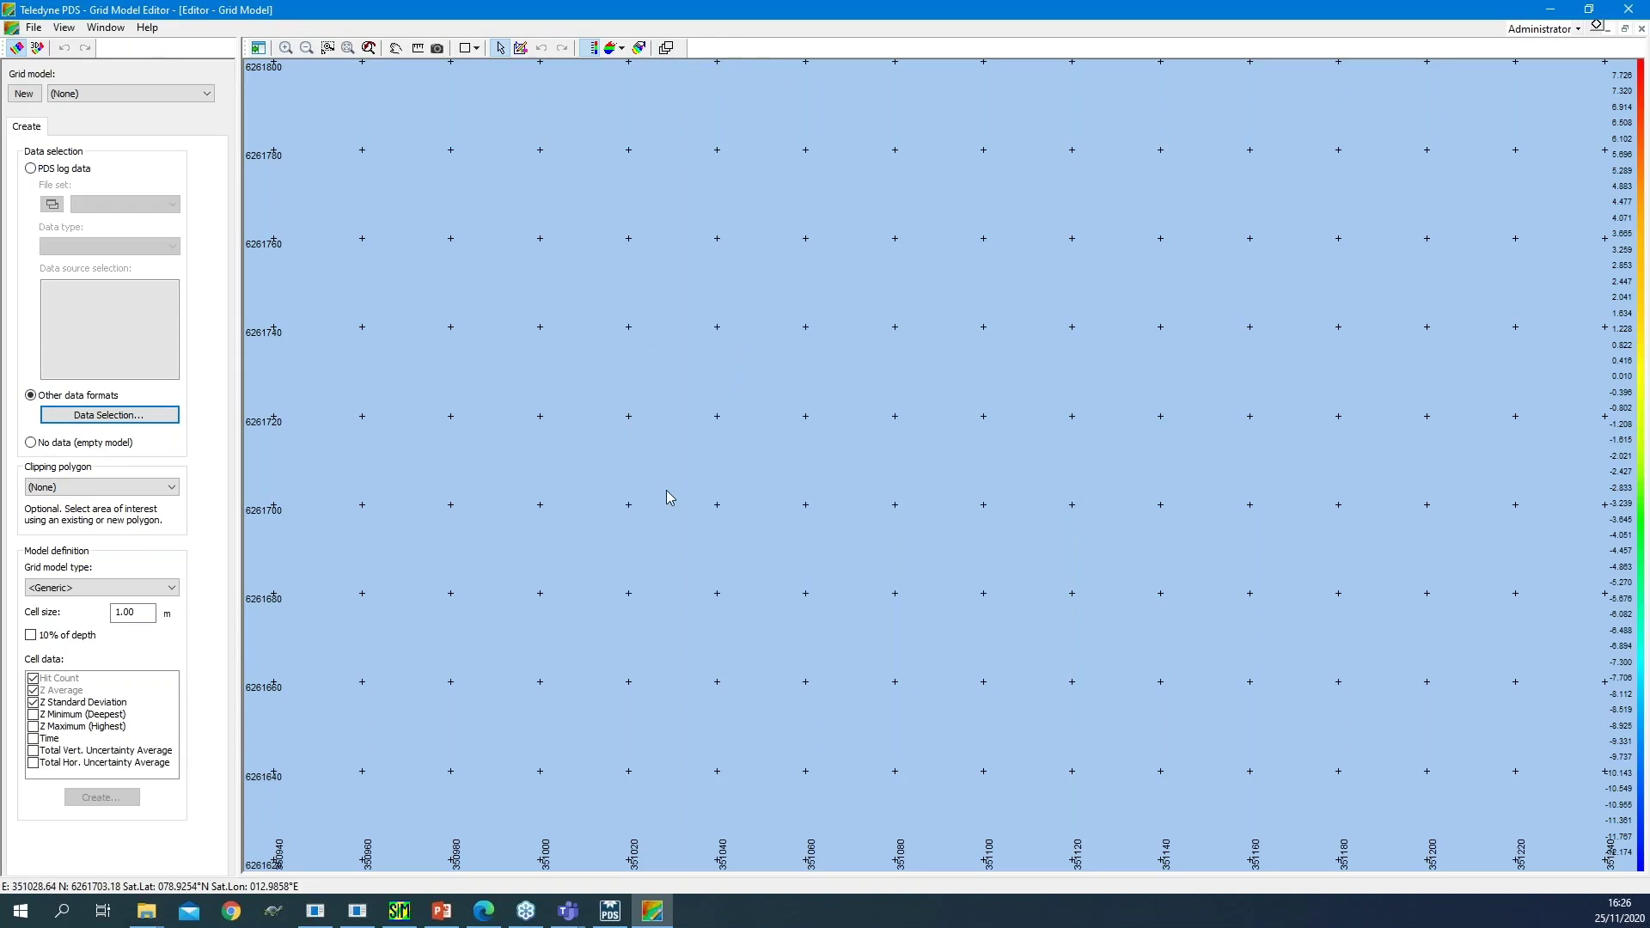
{"action": "key", "text": "alt+F4"}
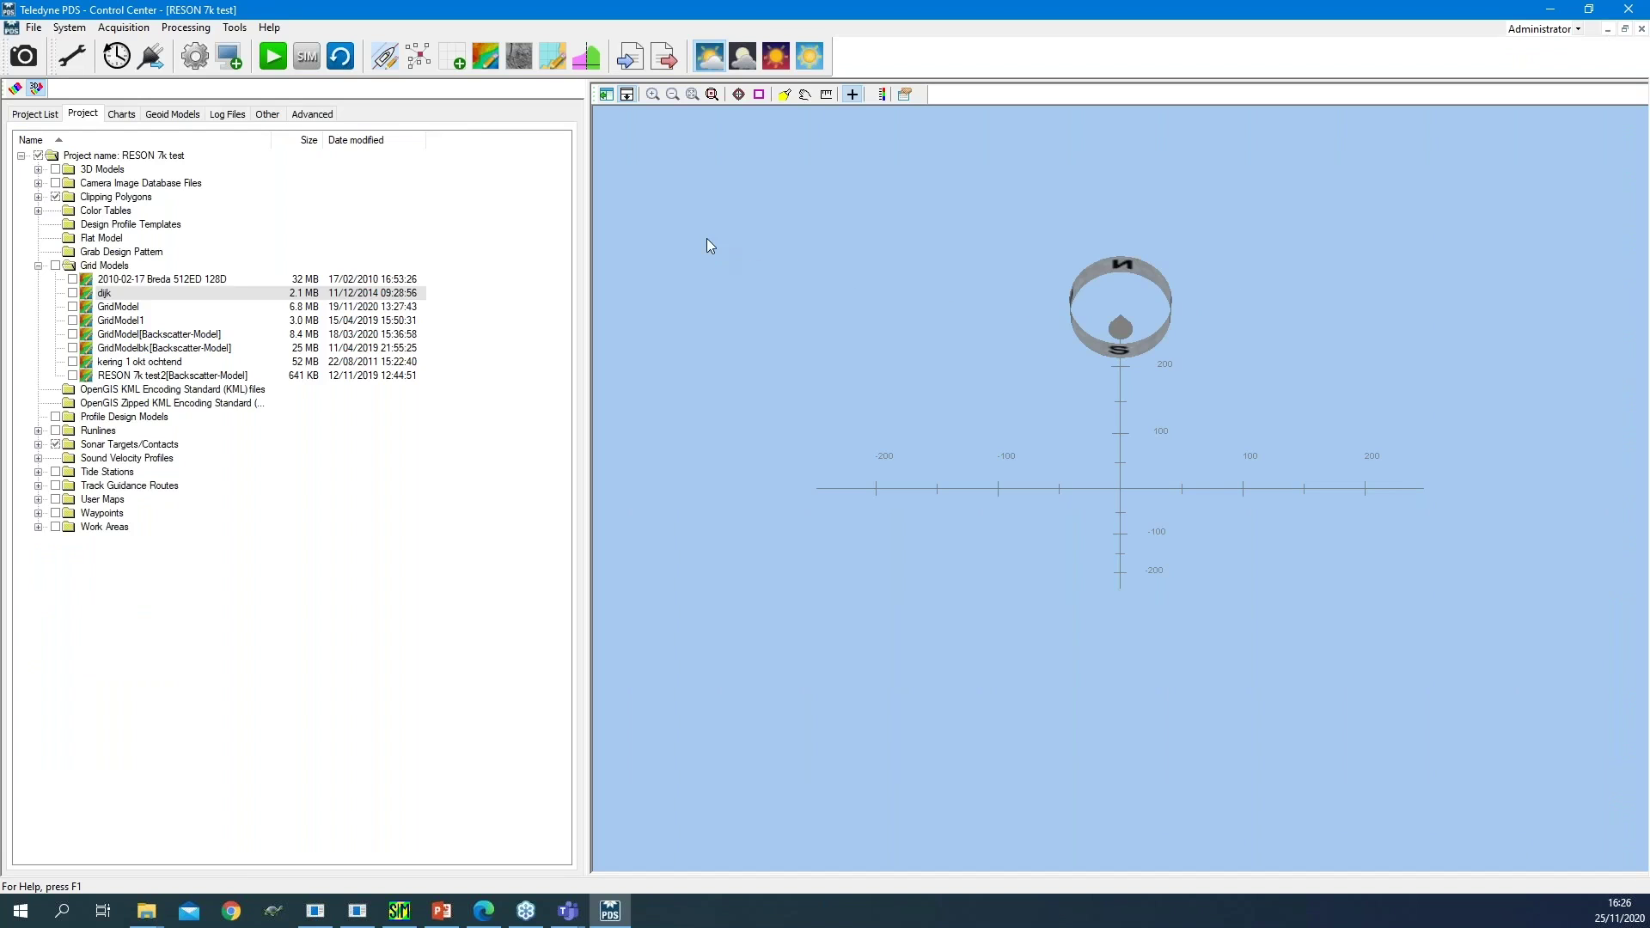
Make Webinar proc wreck and laser the active project in the project list.
{"action": "left_click", "coordinate": [418, 60]}
{"action": "left_click", "coordinate": [34, 114]}
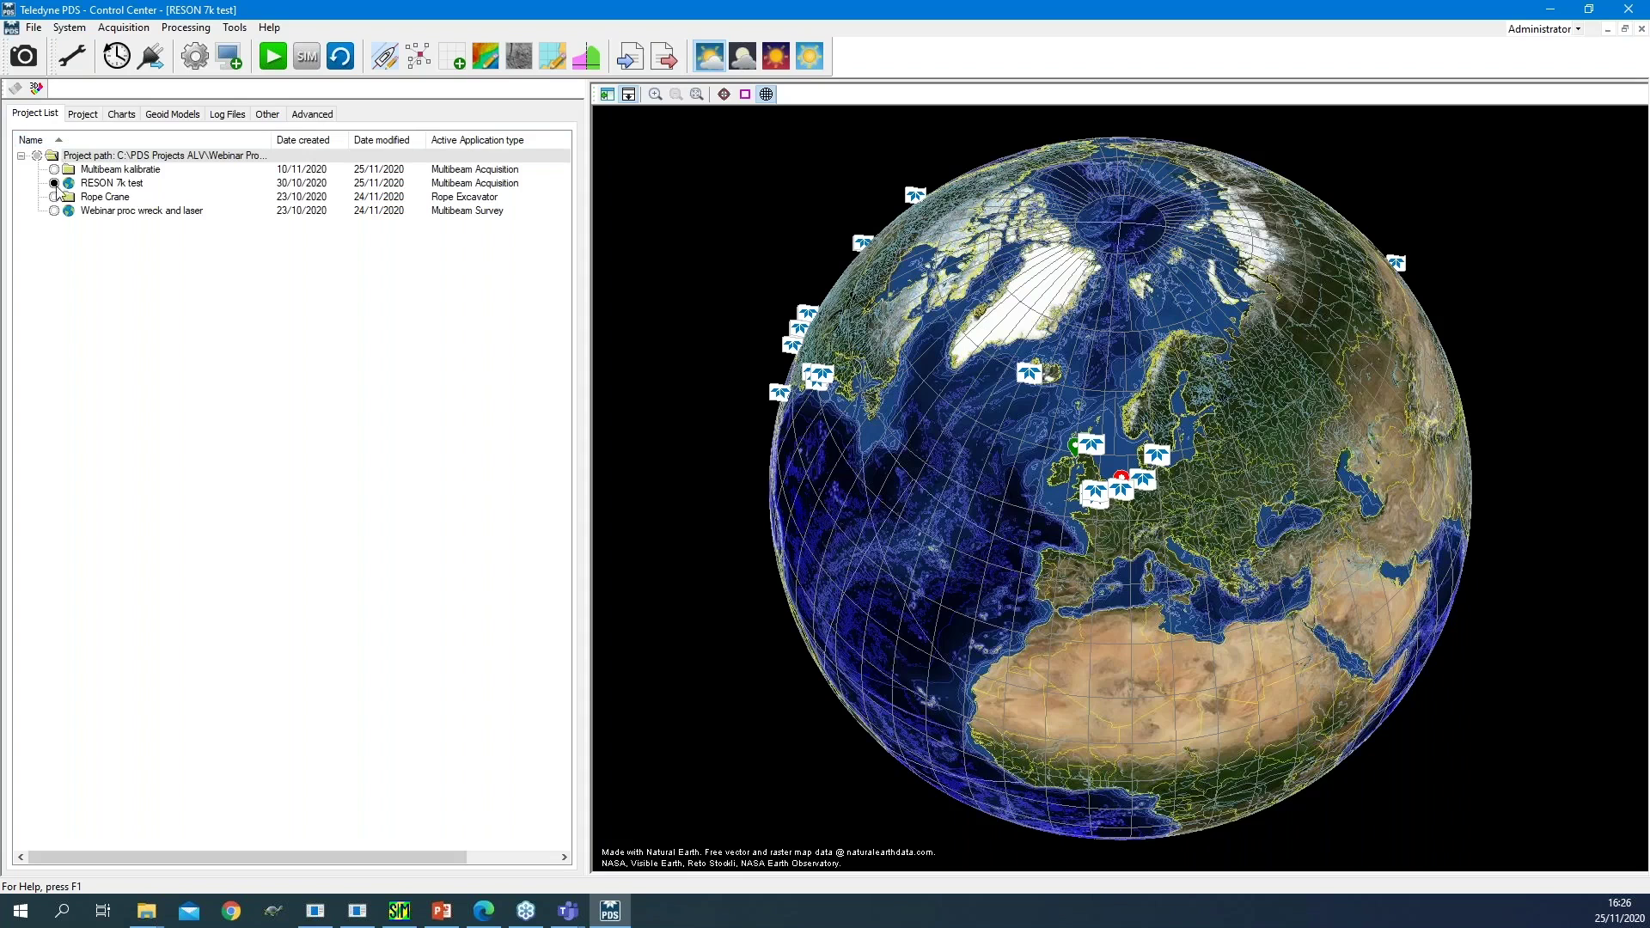
{"action": "left_click", "coordinate": [54, 211]}
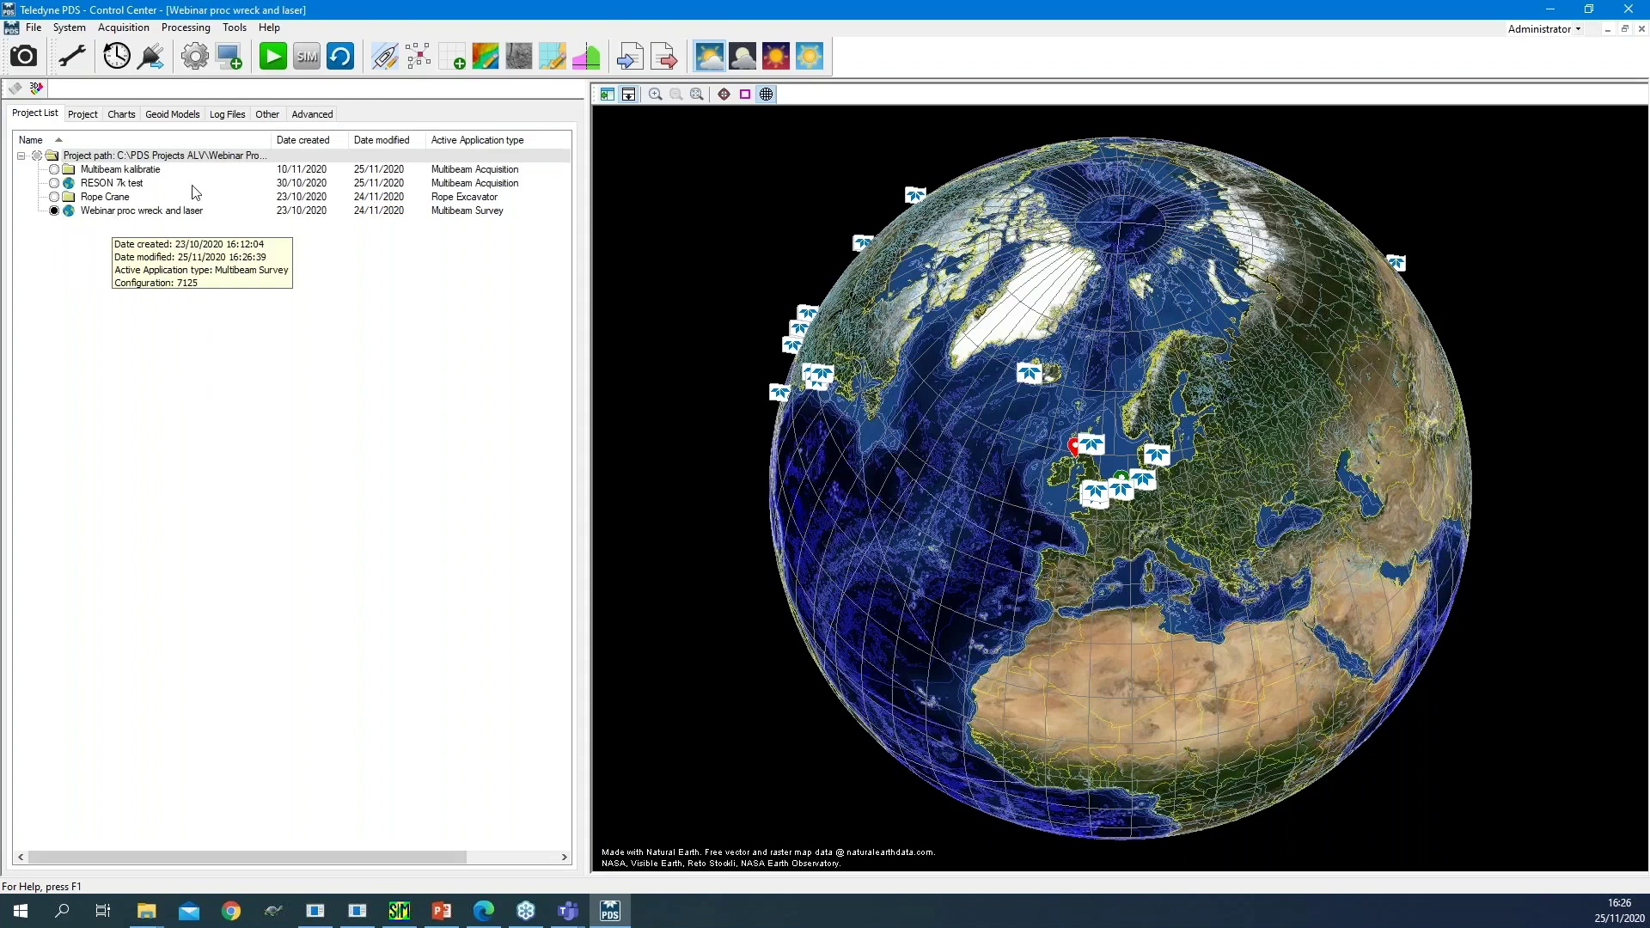
Open the Editing module and load the Webinar file set.
{"action": "left_click", "coordinate": [416, 67]}
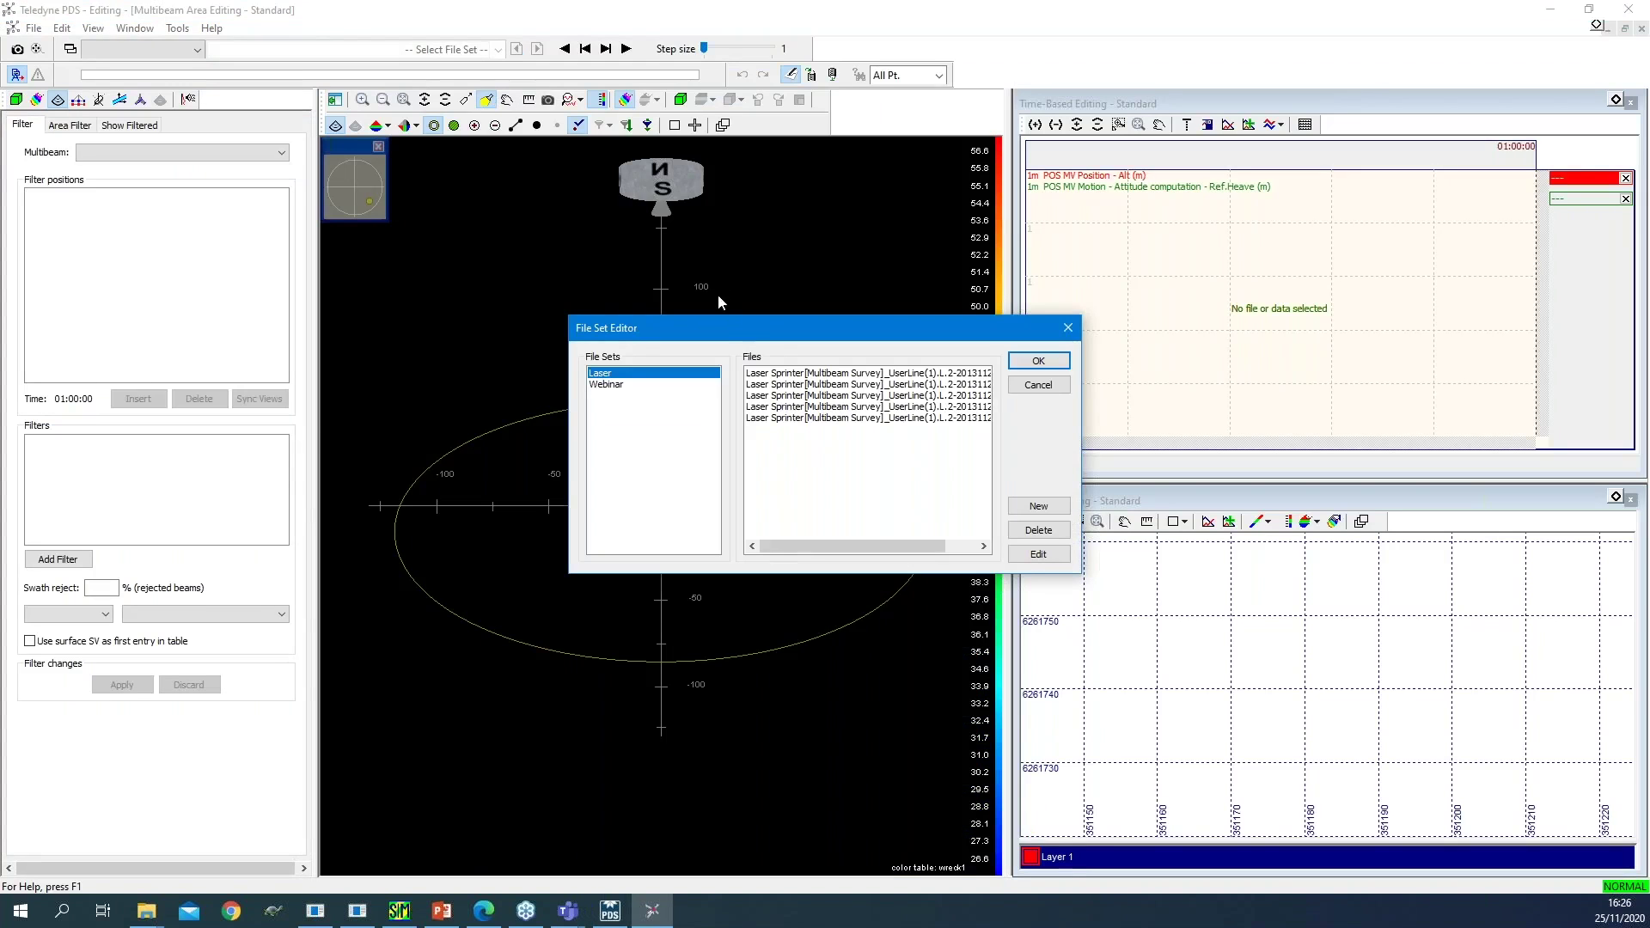
{"action": "left_click", "coordinate": [621, 385]}
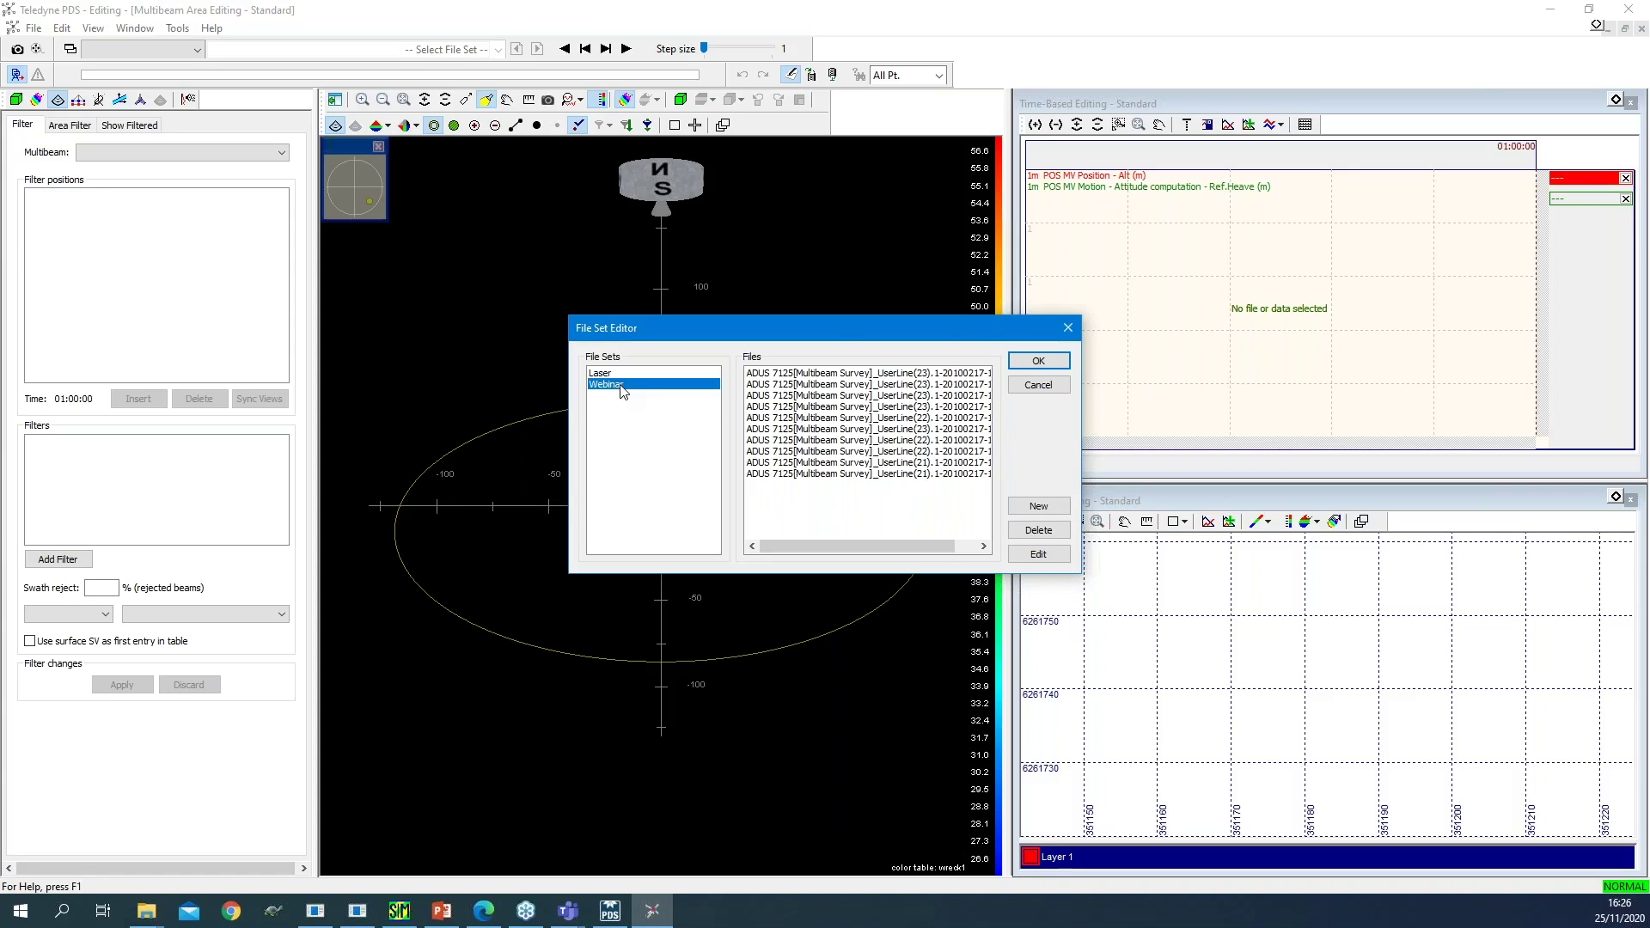
{"action": "left_click", "coordinate": [1036, 361]}
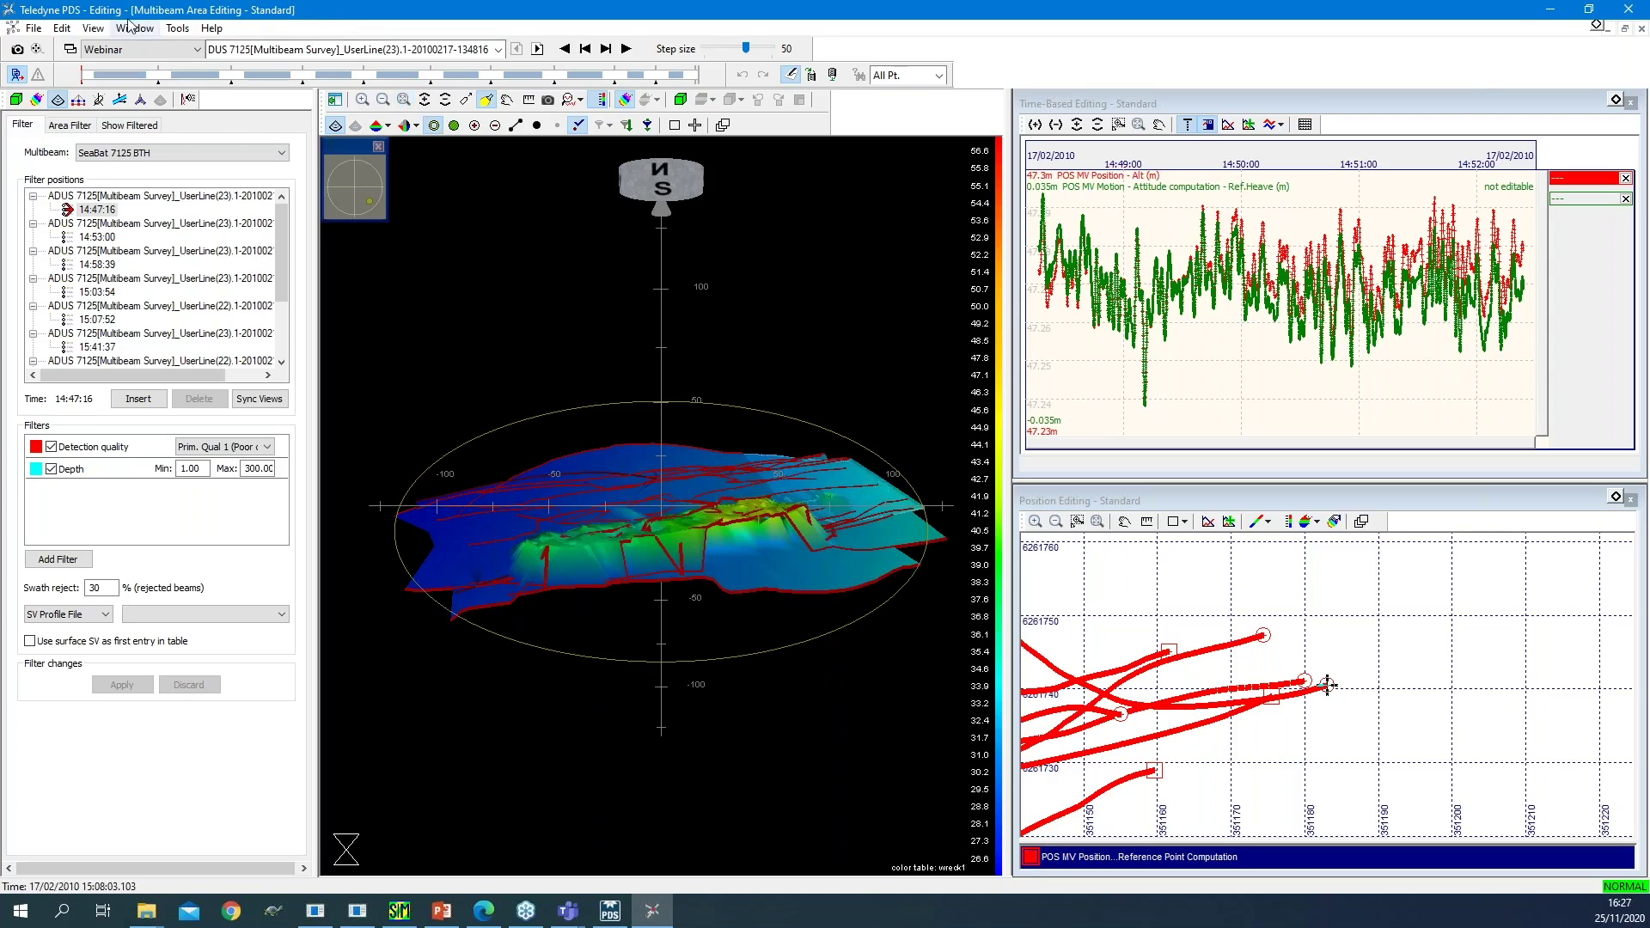
Review the display types that can be added to the editing layout, and cancel without adding one.
{"action": "left_click", "coordinate": [94, 29]}
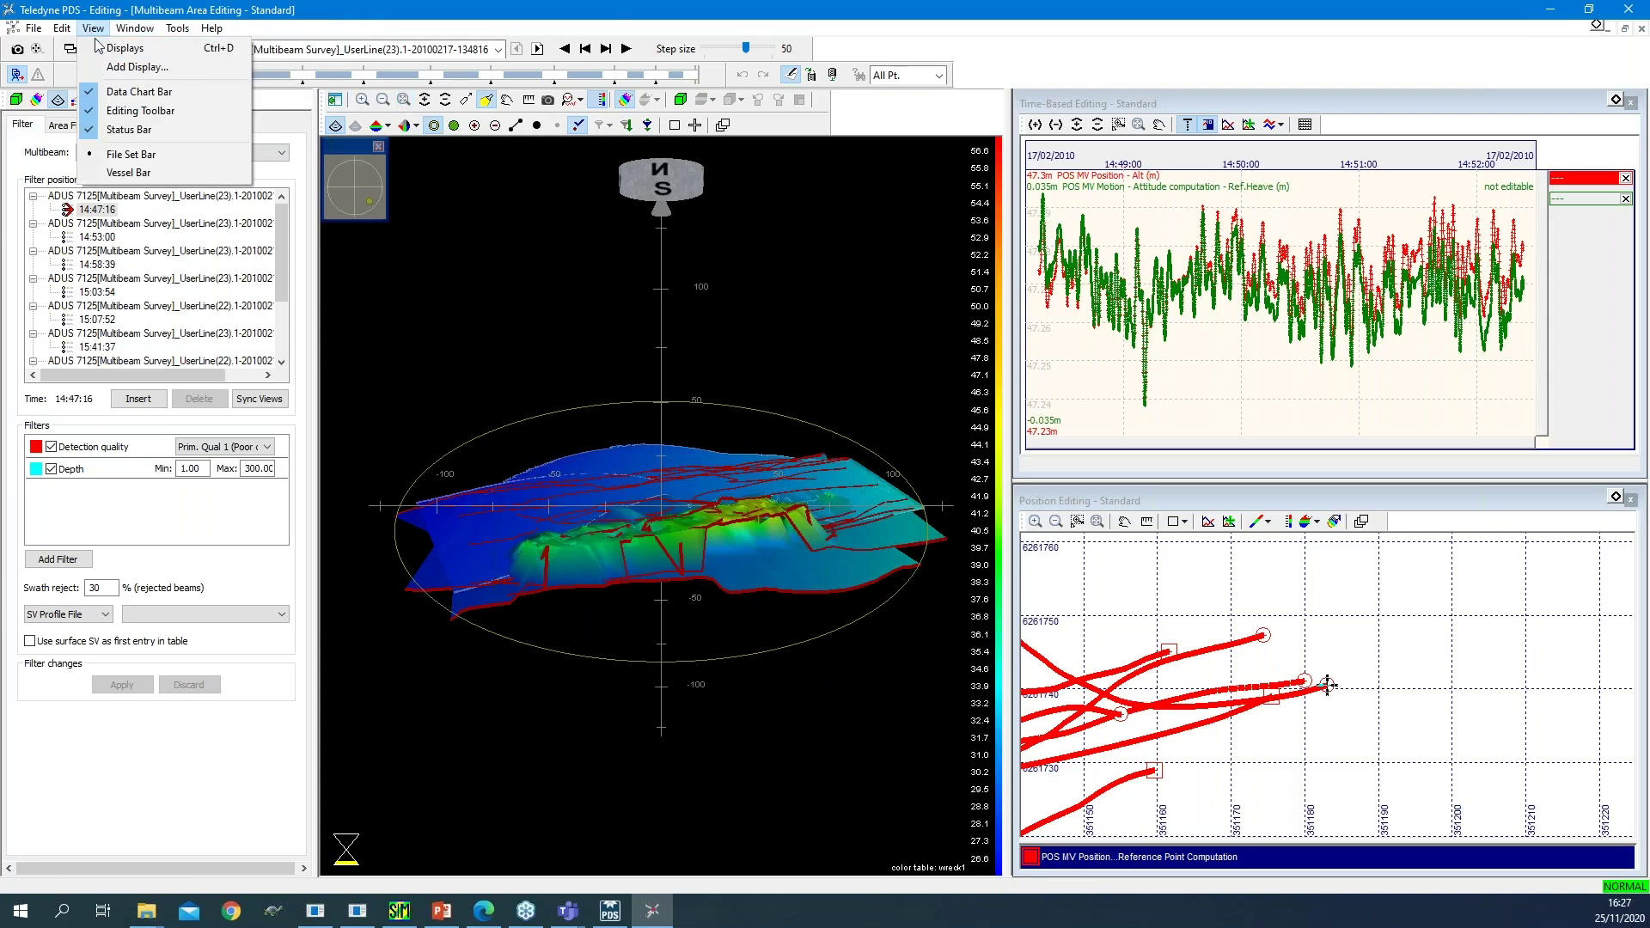
{"action": "left_click", "coordinate": [116, 62]}
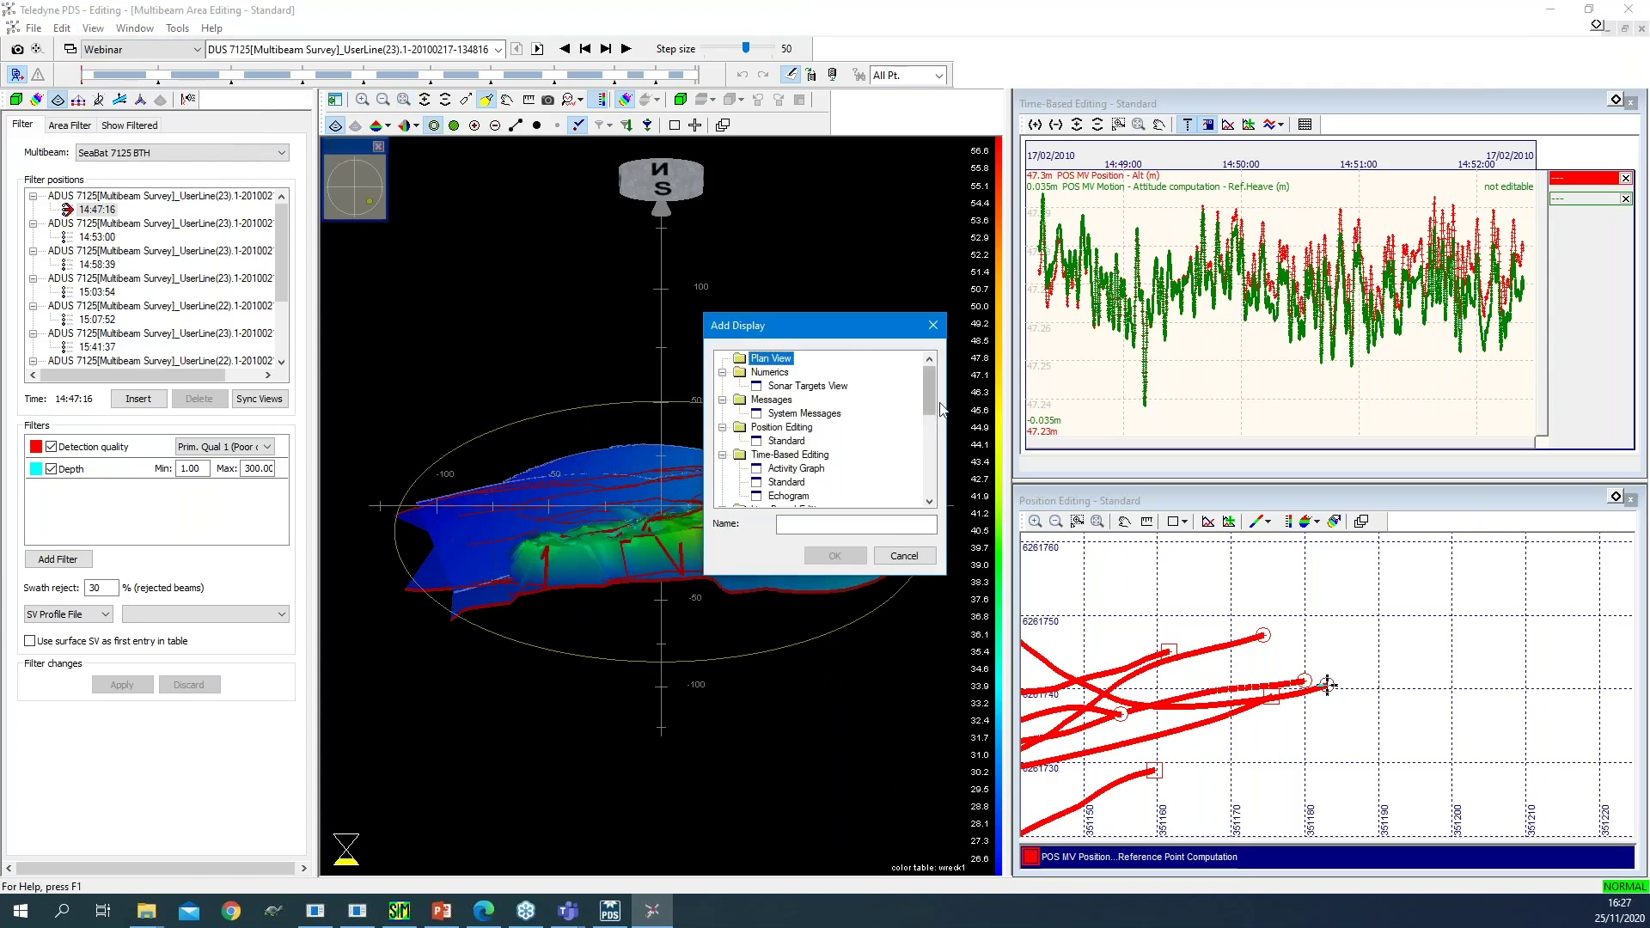
{"action": "left_click_drag", "start_coordinate": [928, 403], "coordinate": [927, 462]}
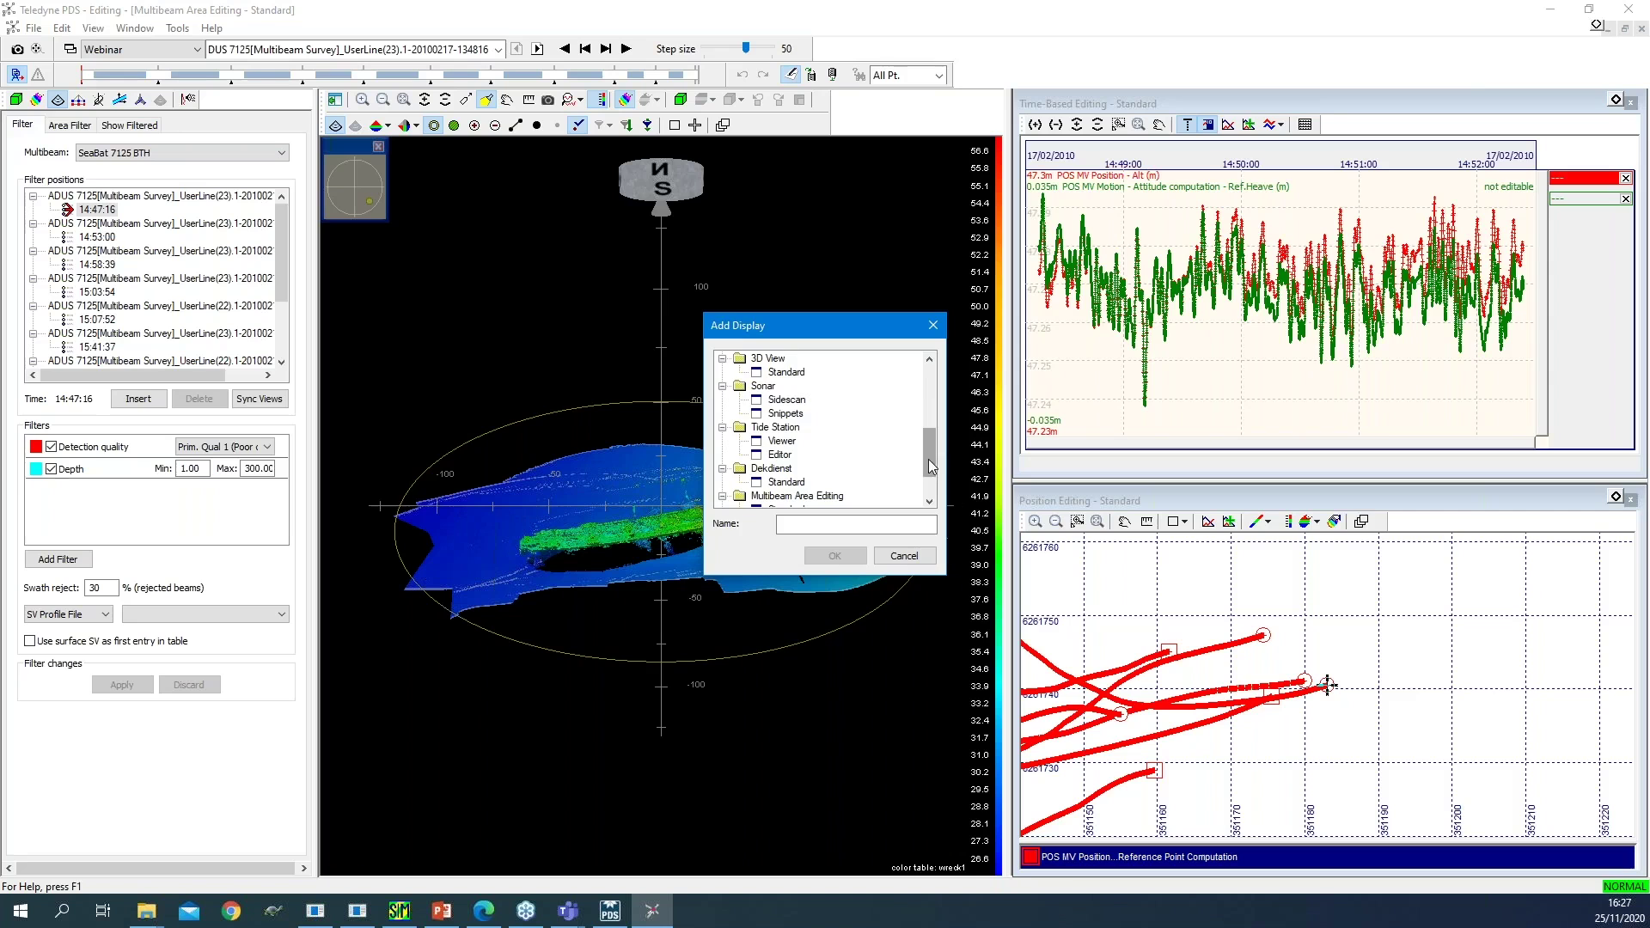
{"action": "left_click", "coordinate": [933, 558]}
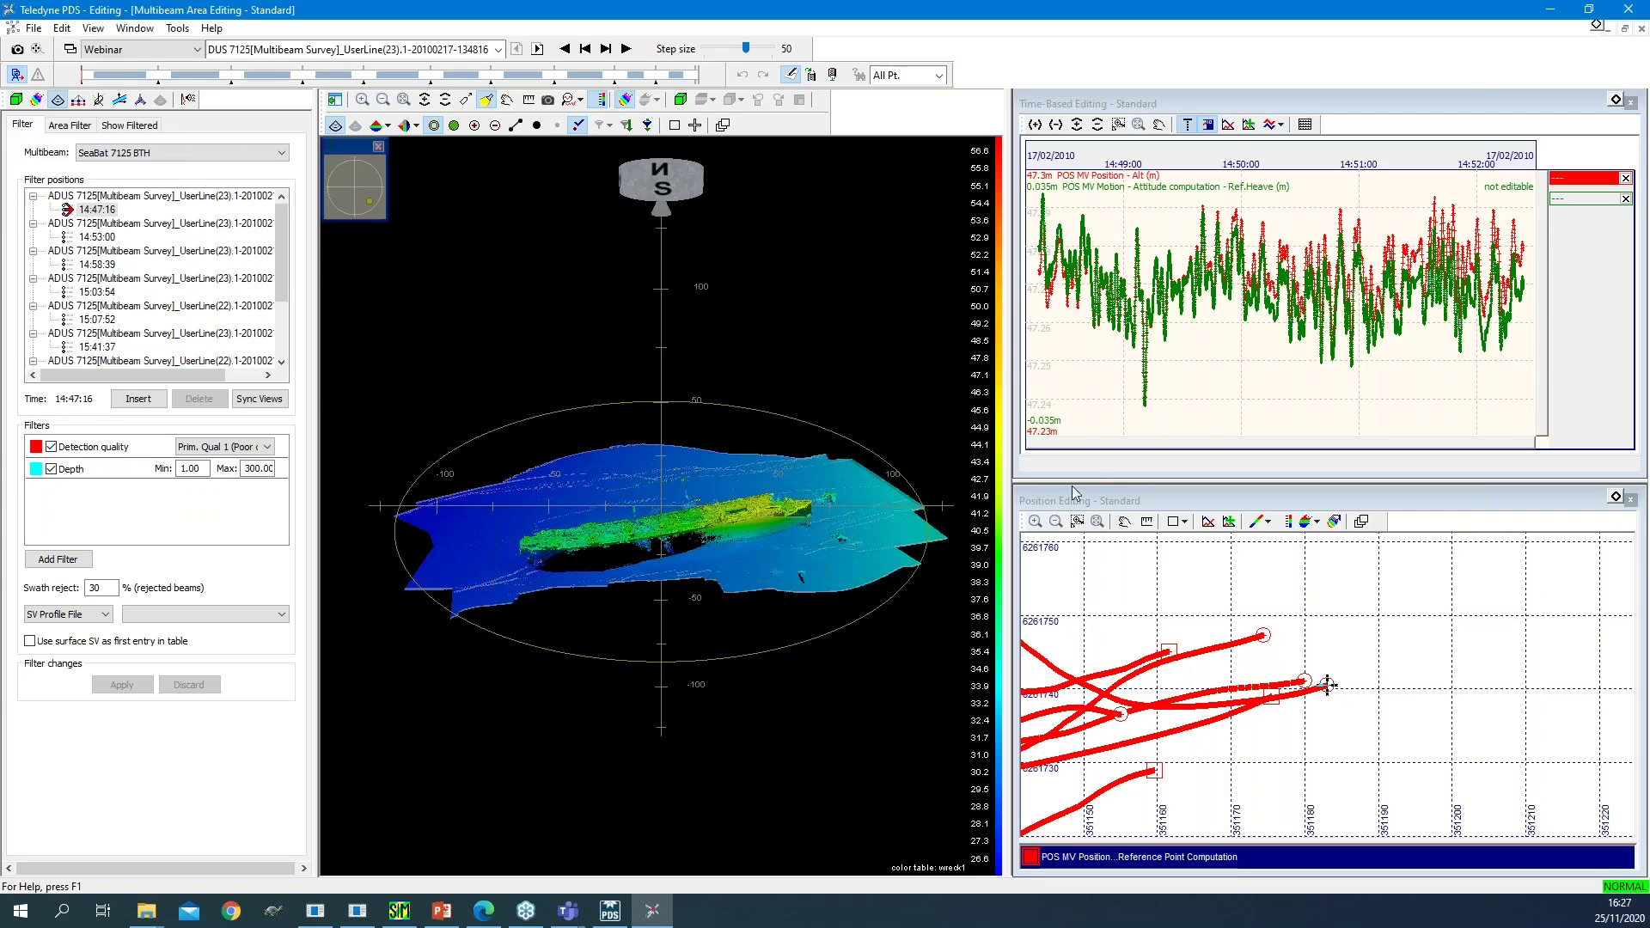
Select the circled track end in the northeast of the Position Editing display and examine the available position edit operations.
{"action": "left_click", "coordinate": [1209, 499]}
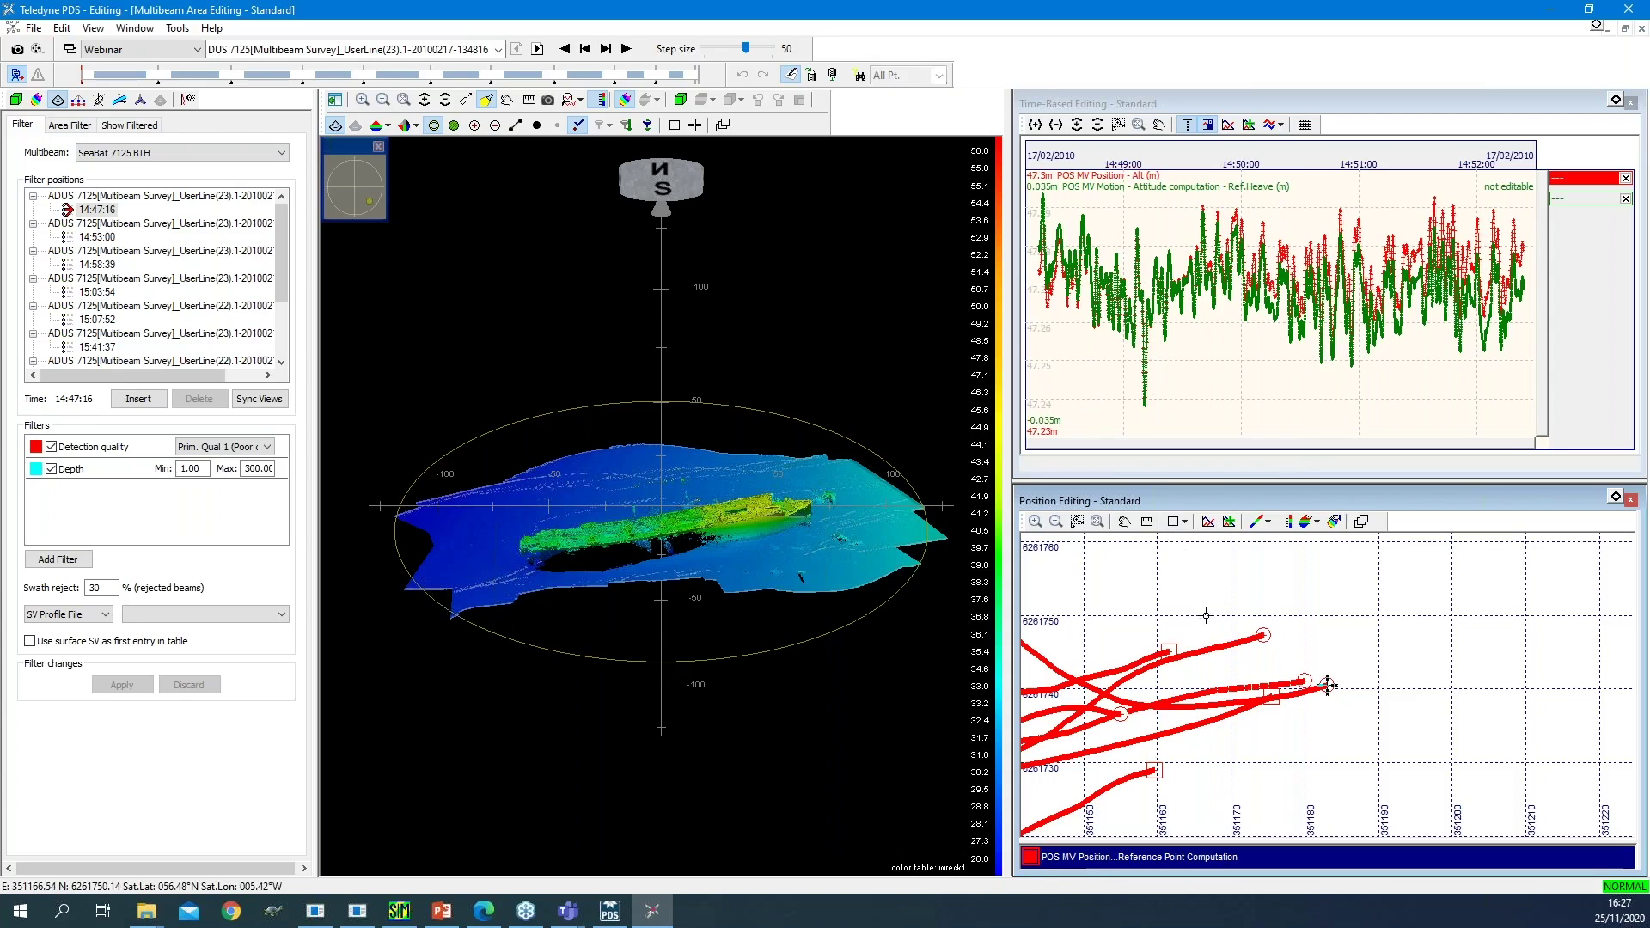
{"action": "left_click", "coordinate": [1261, 635]}
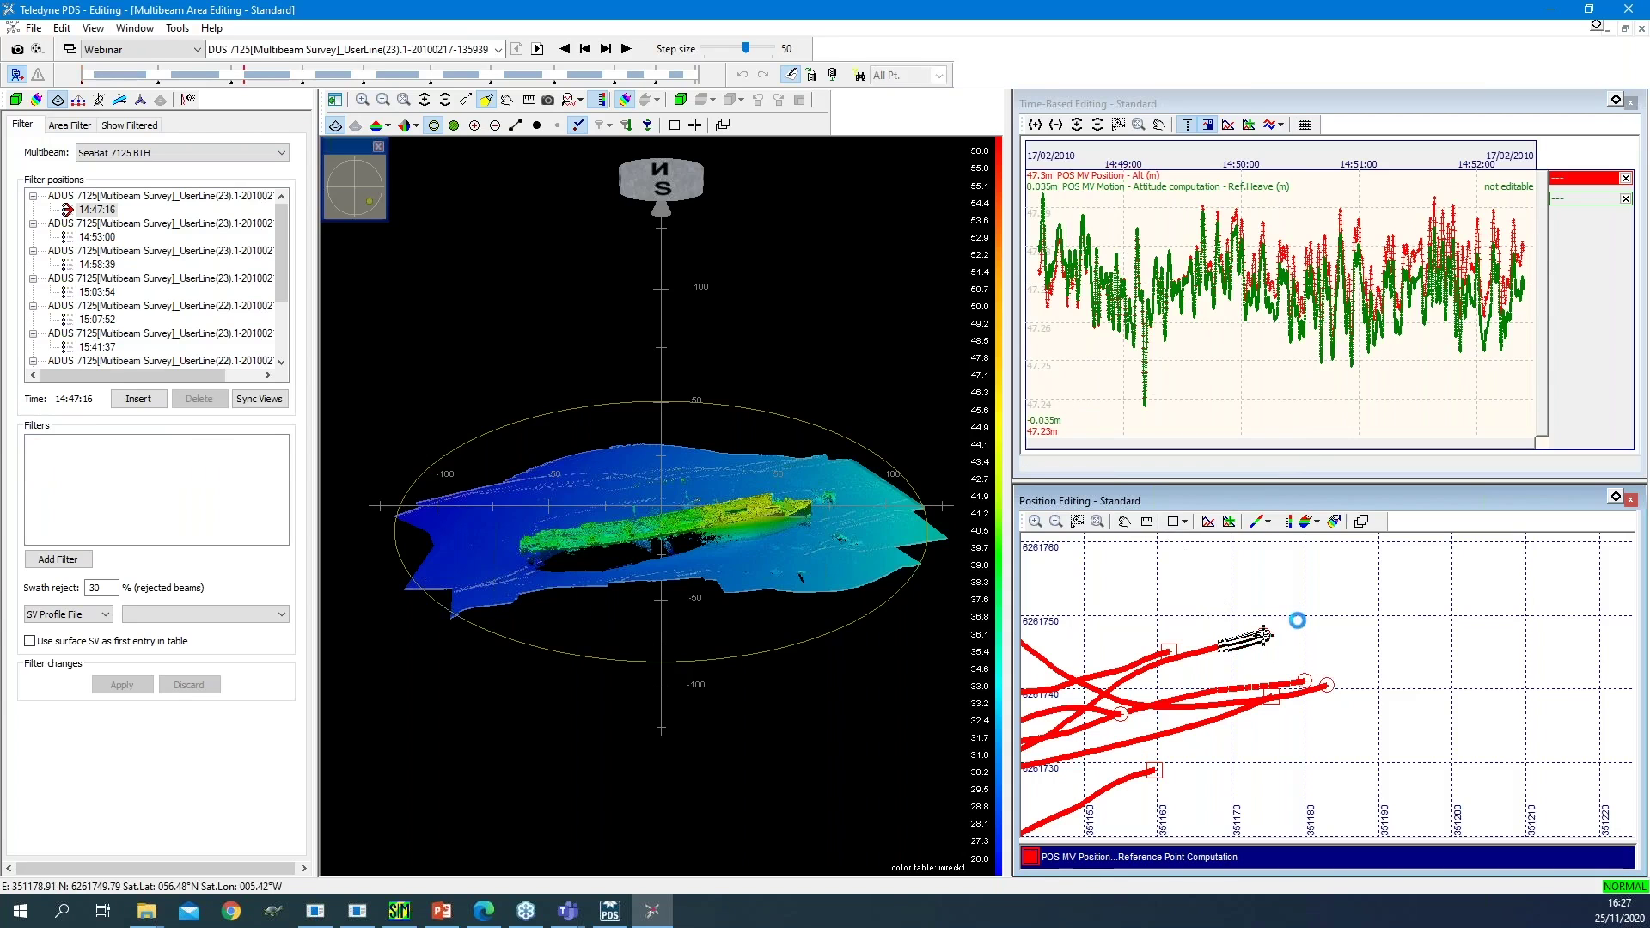
{"action": "right_click", "coordinate": [1243, 638]}
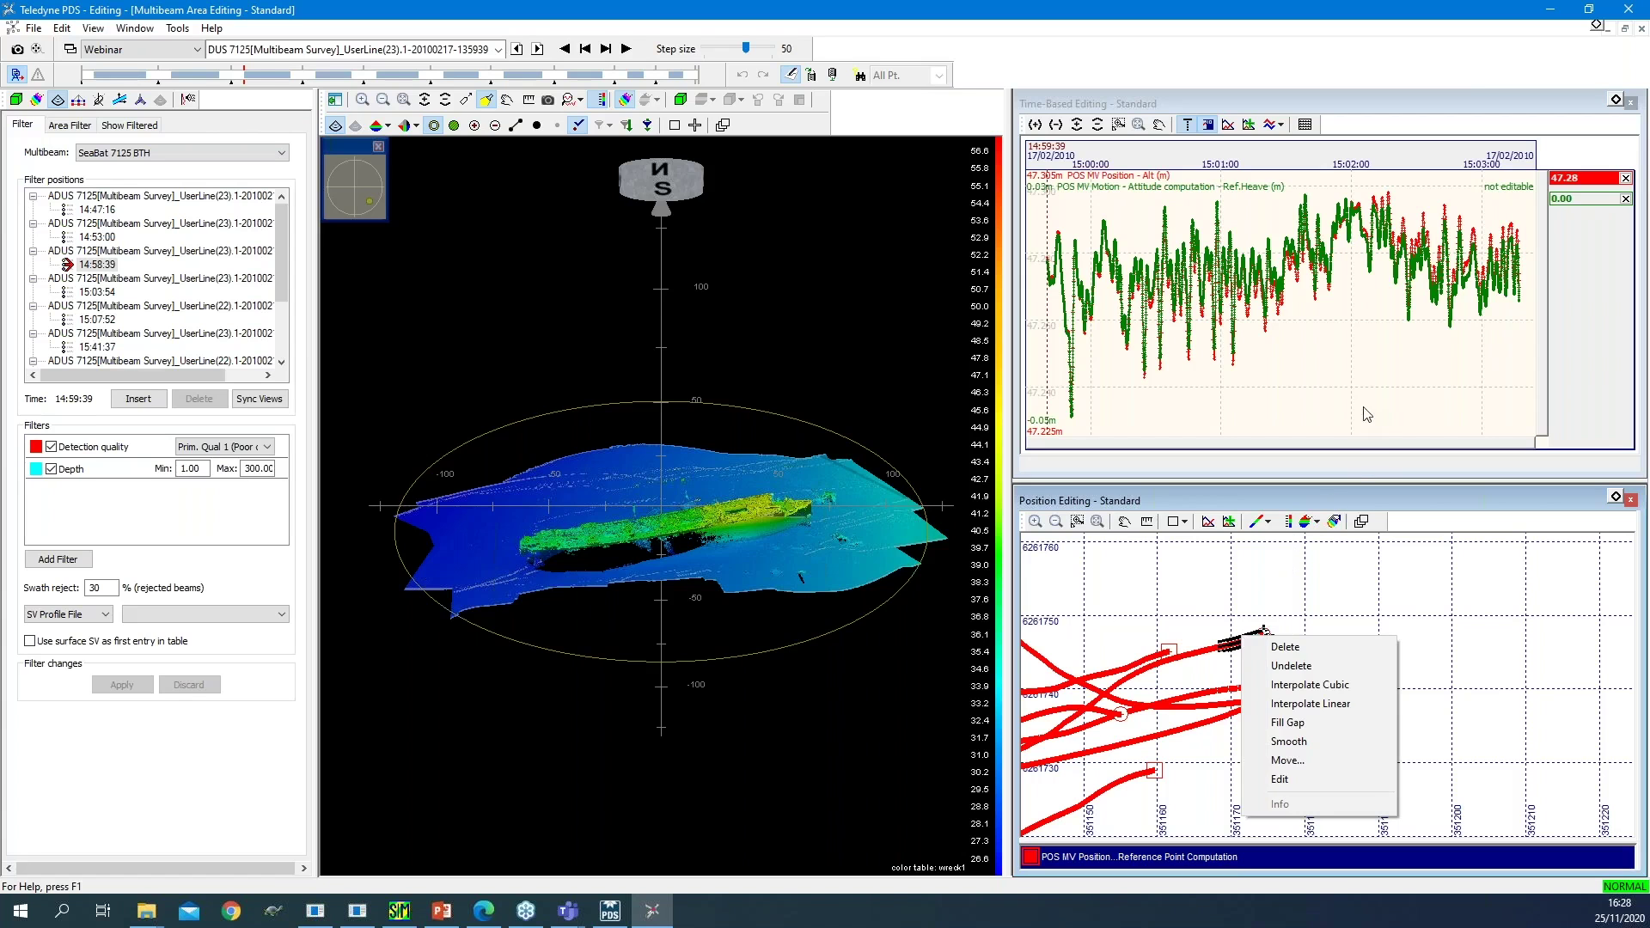
Jump to 15:02:00 in the Time-Based Editing display and look at the data channels available for selection.
{"action": "left_click", "coordinate": [1350, 384]}
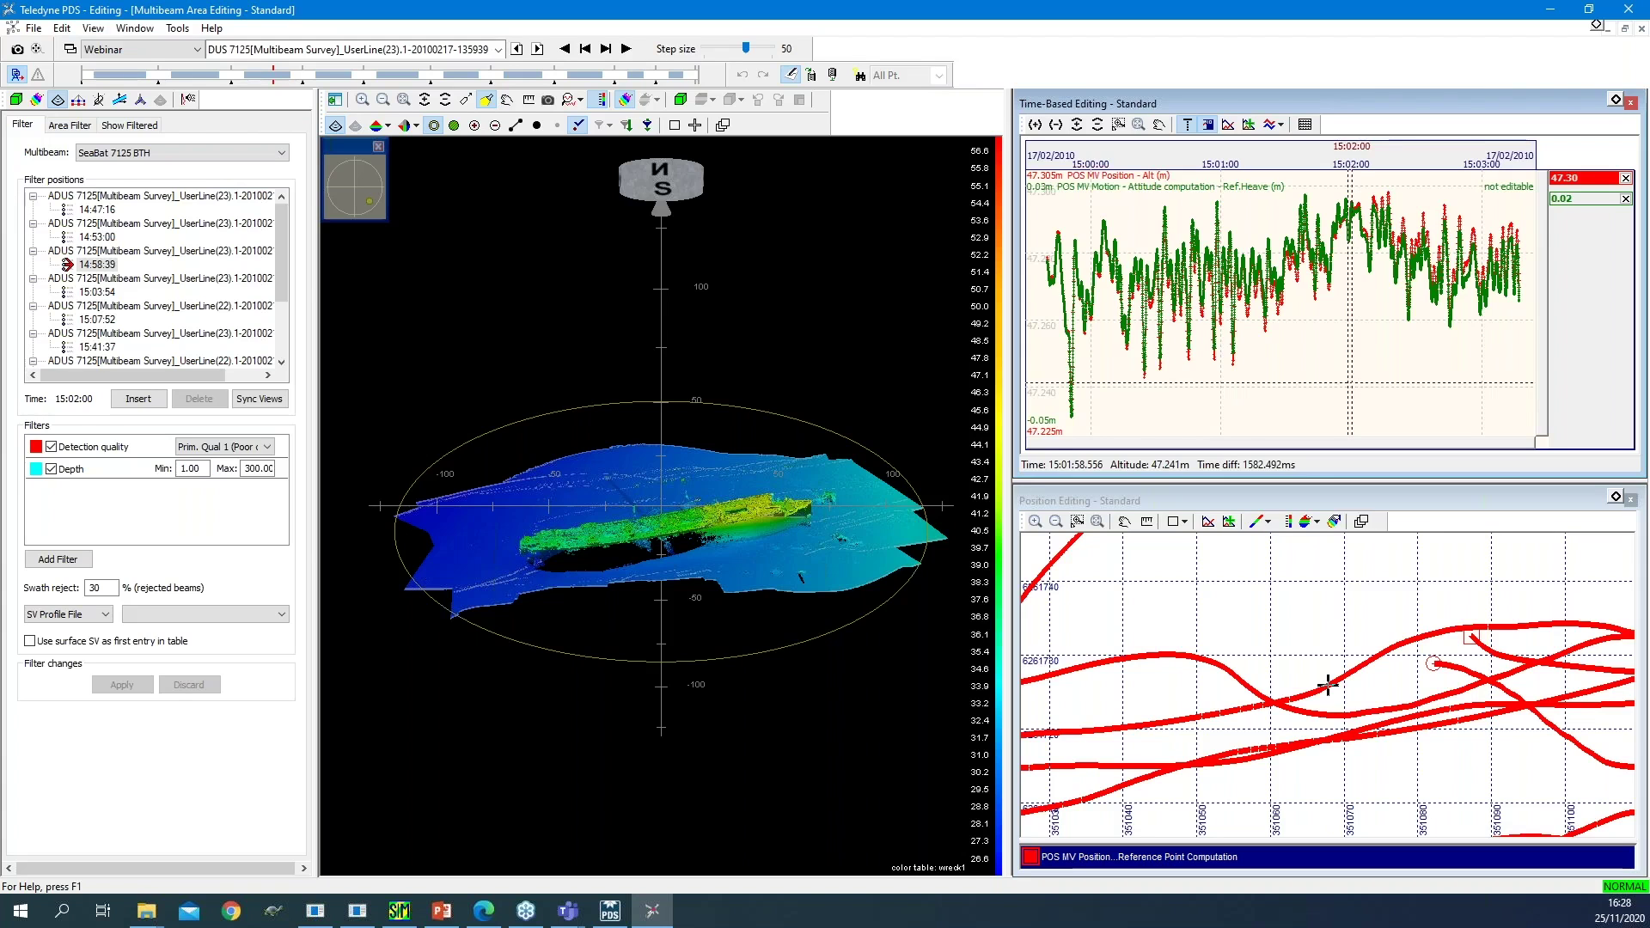
{"action": "left_click", "coordinate": [1250, 126]}
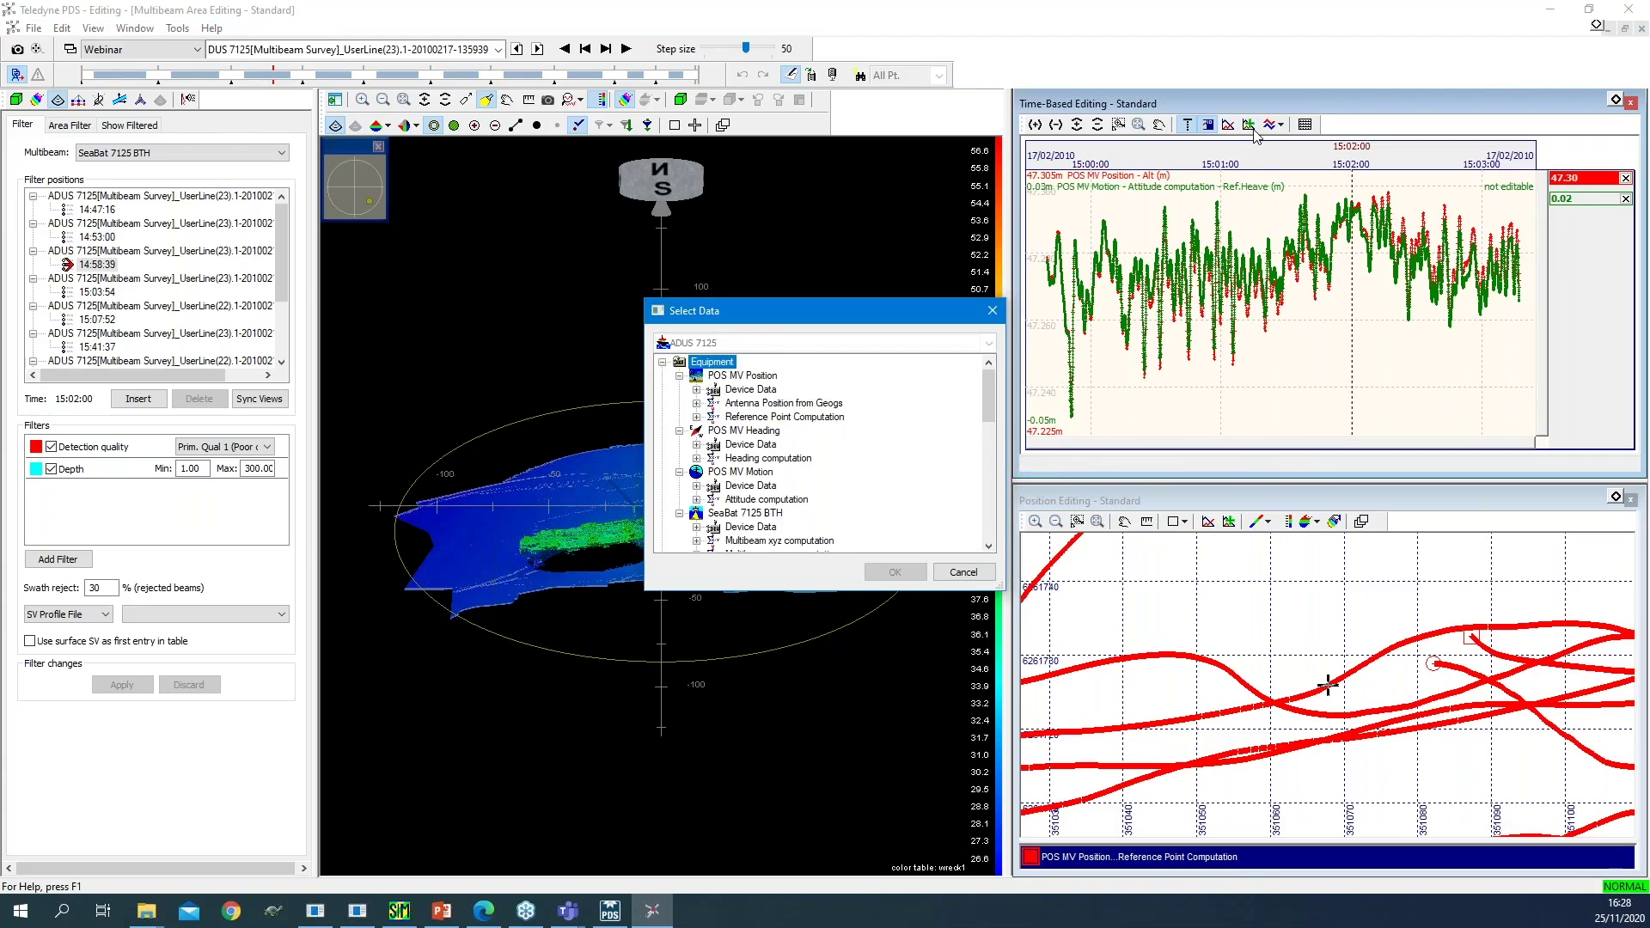
{"action": "left_click", "coordinate": [993, 311]}
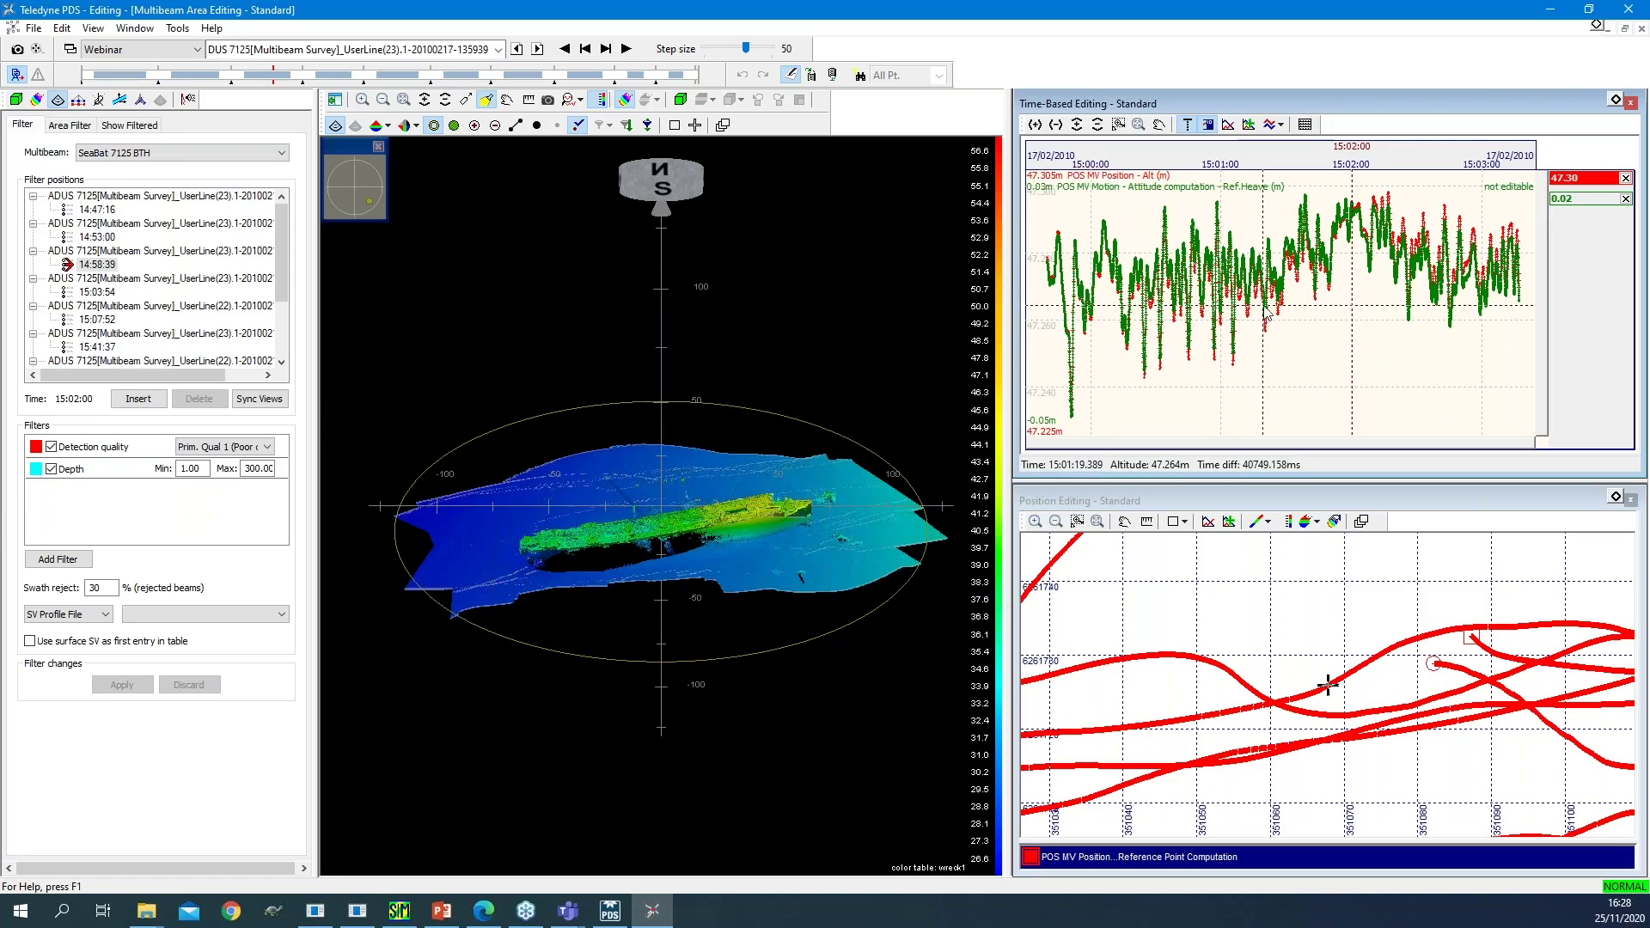
Set the channel partition of the Time-Based Editing display to Stacked.
{"action": "right_click", "coordinate": [1303, 324]}
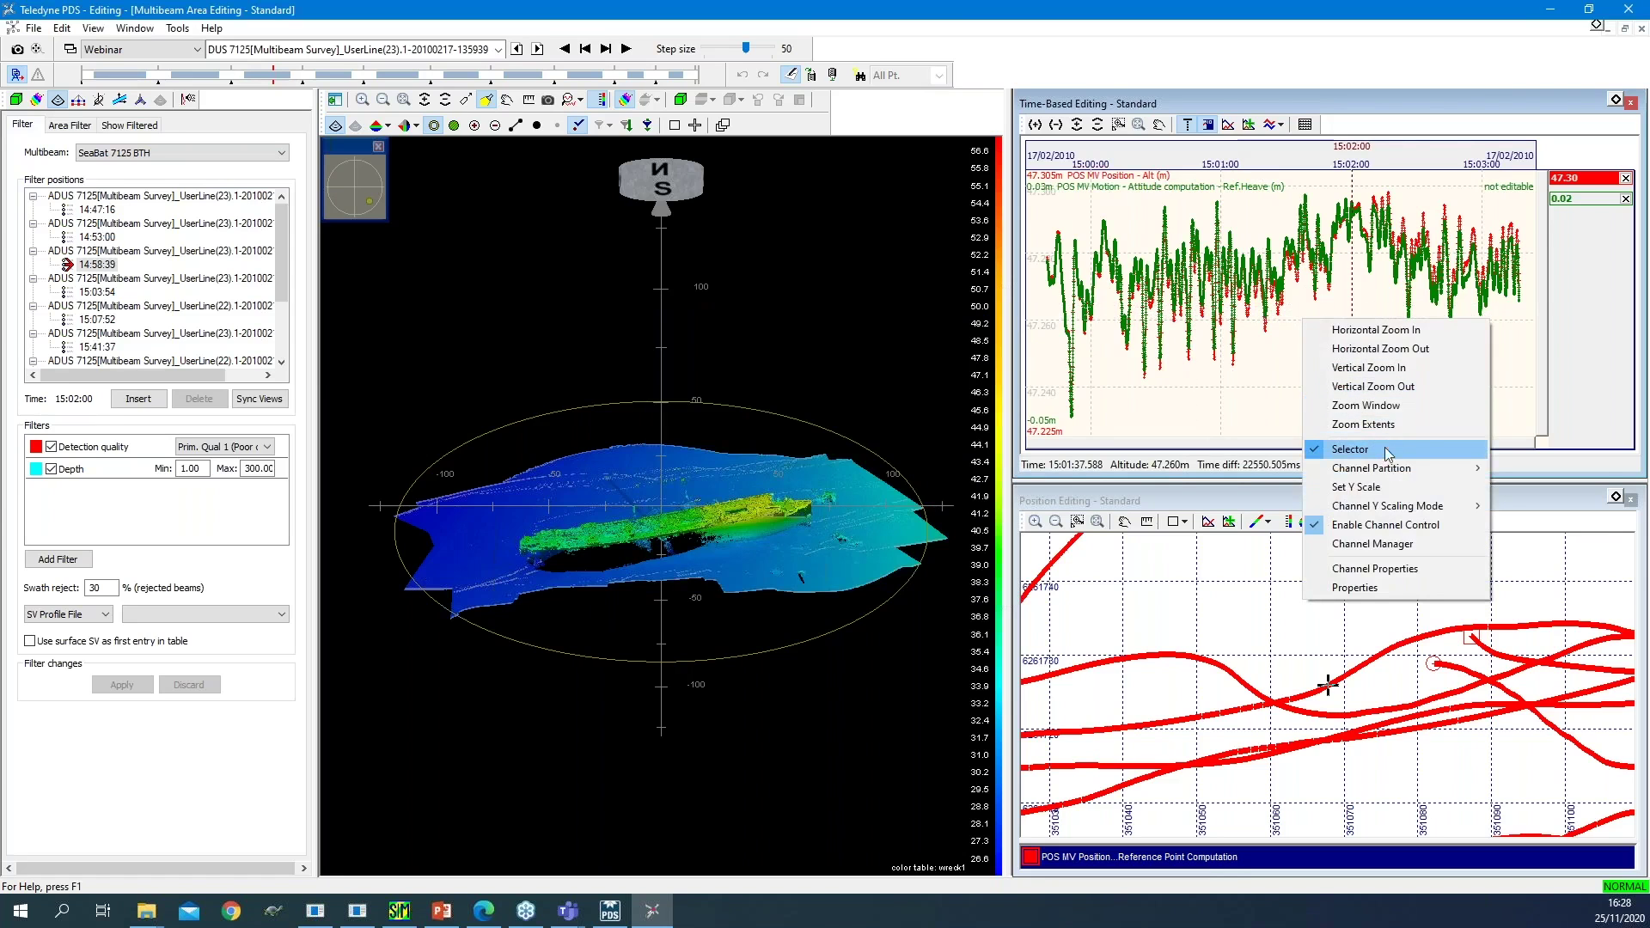
{"action": "mouse_move", "coordinate": [1440, 473]}
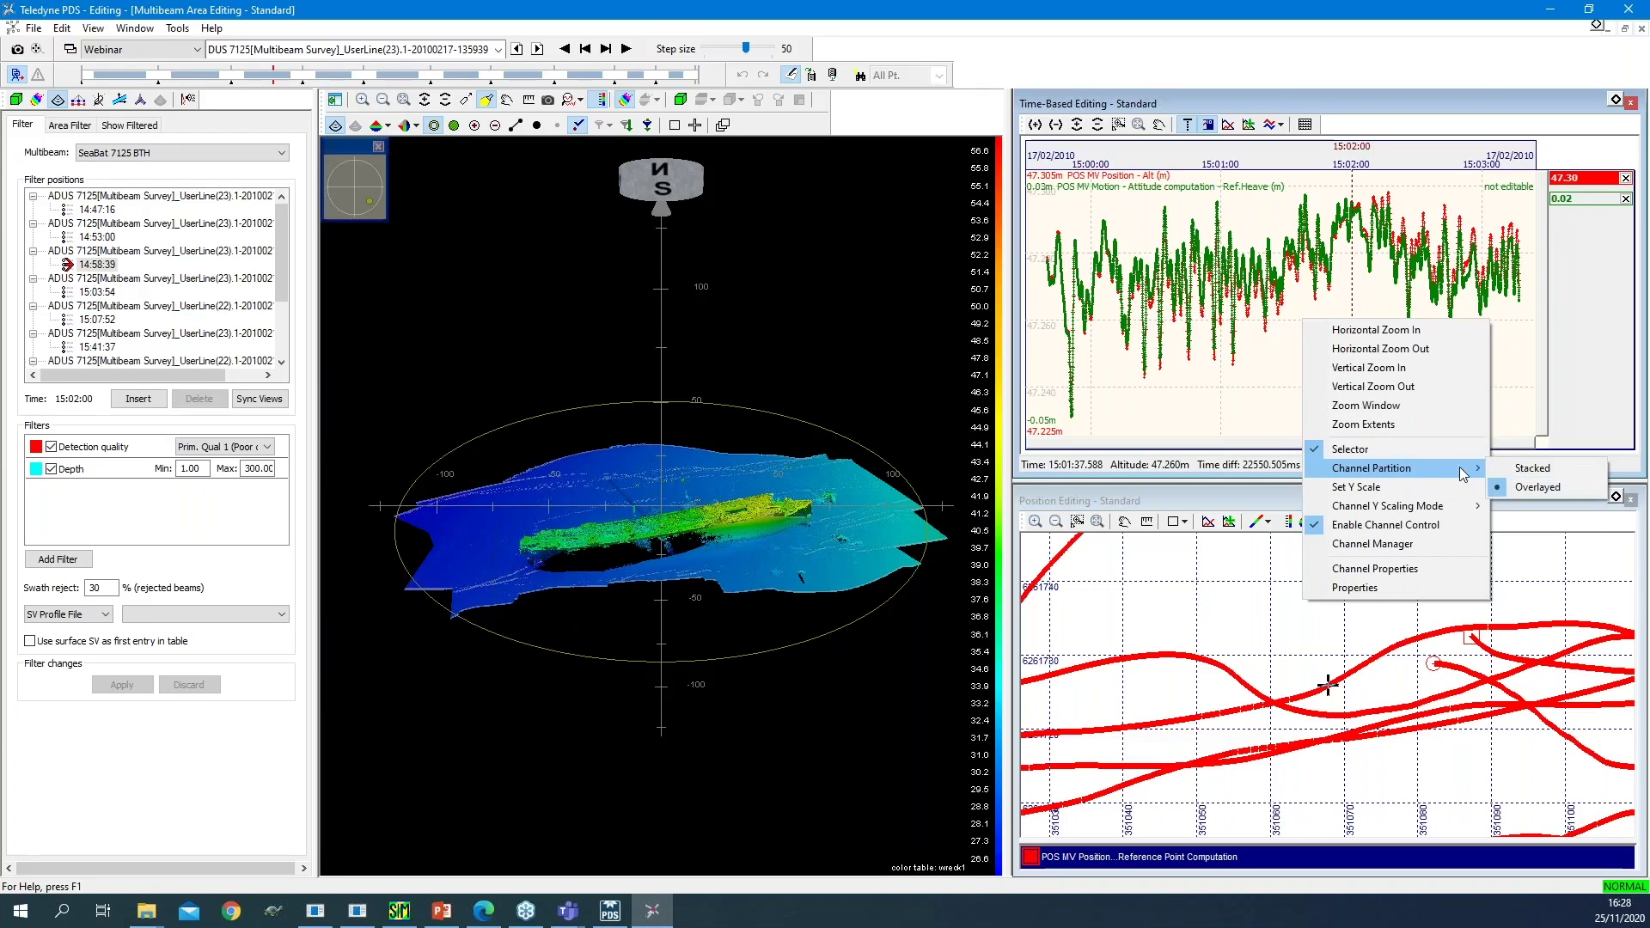
{"action": "left_click", "coordinate": [1510, 468]}
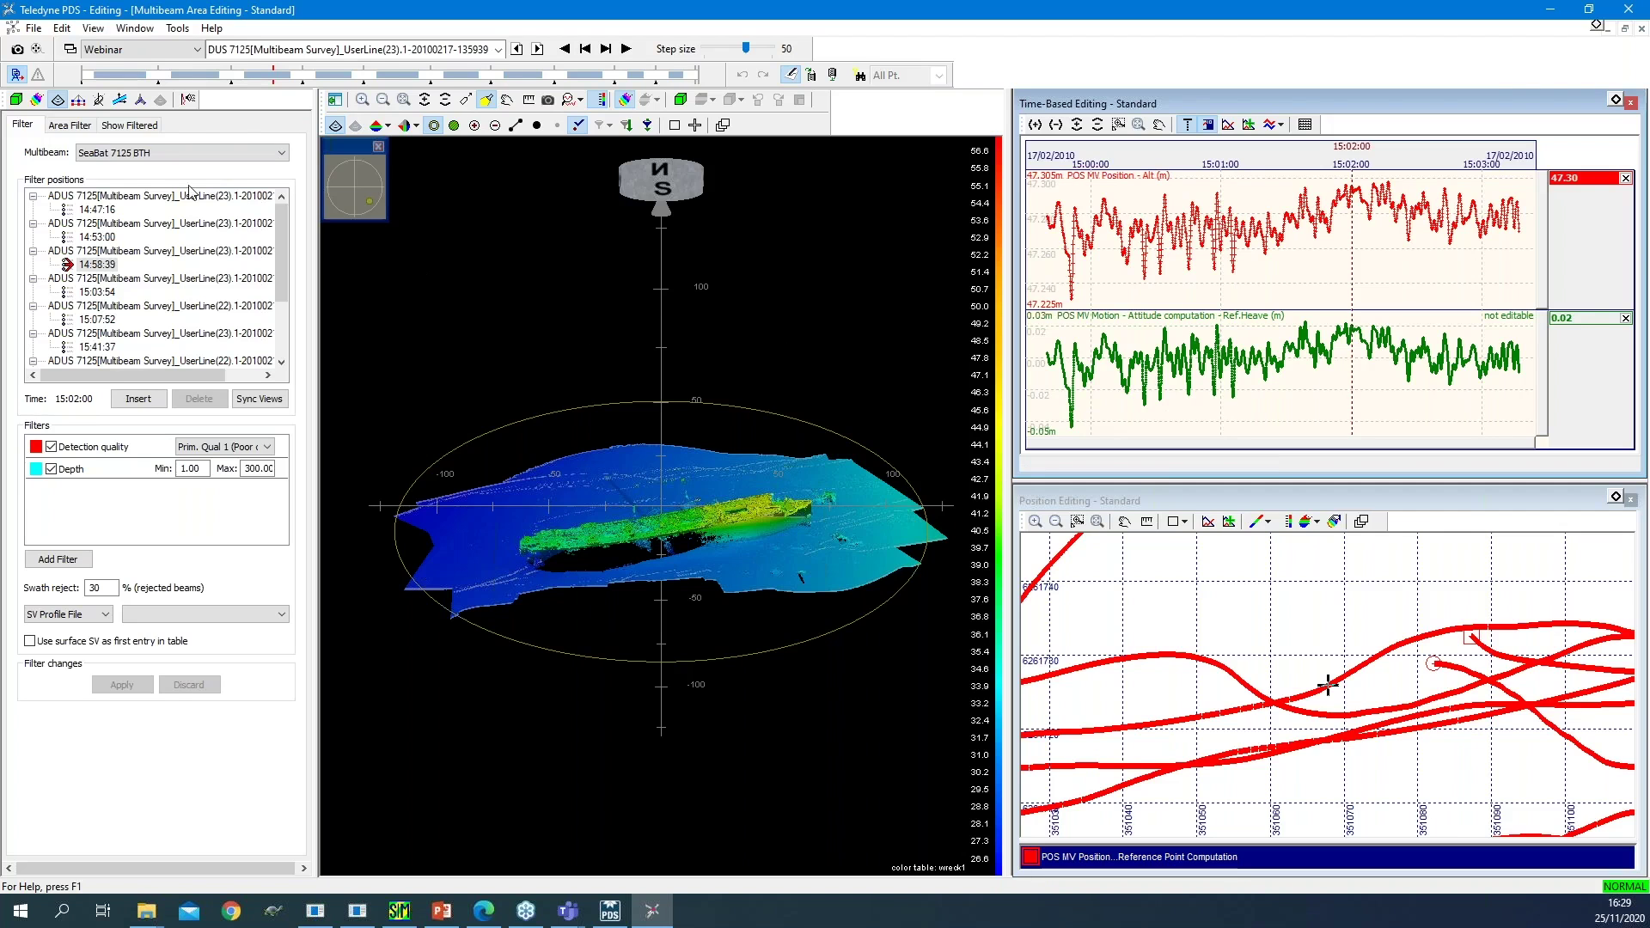
Examine the CUBE model creation settings and the grid model information, and return to the multibeam filter settings.
{"action": "left_click", "coordinate": [16, 104]}
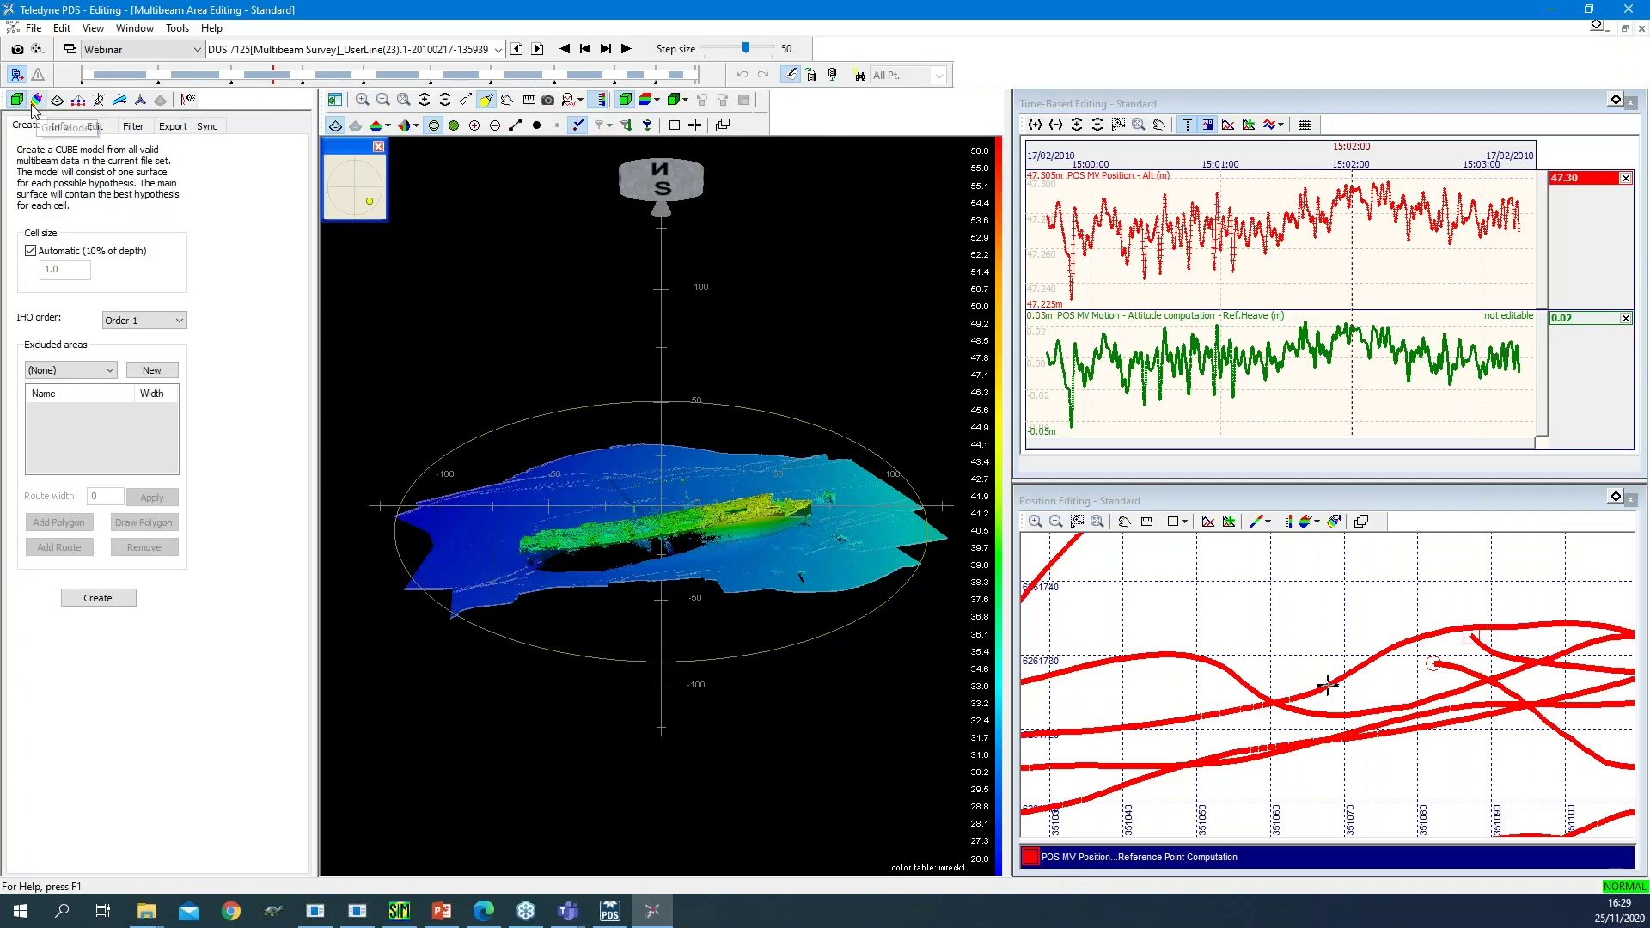
{"action": "left_click", "coordinate": [35, 103]}
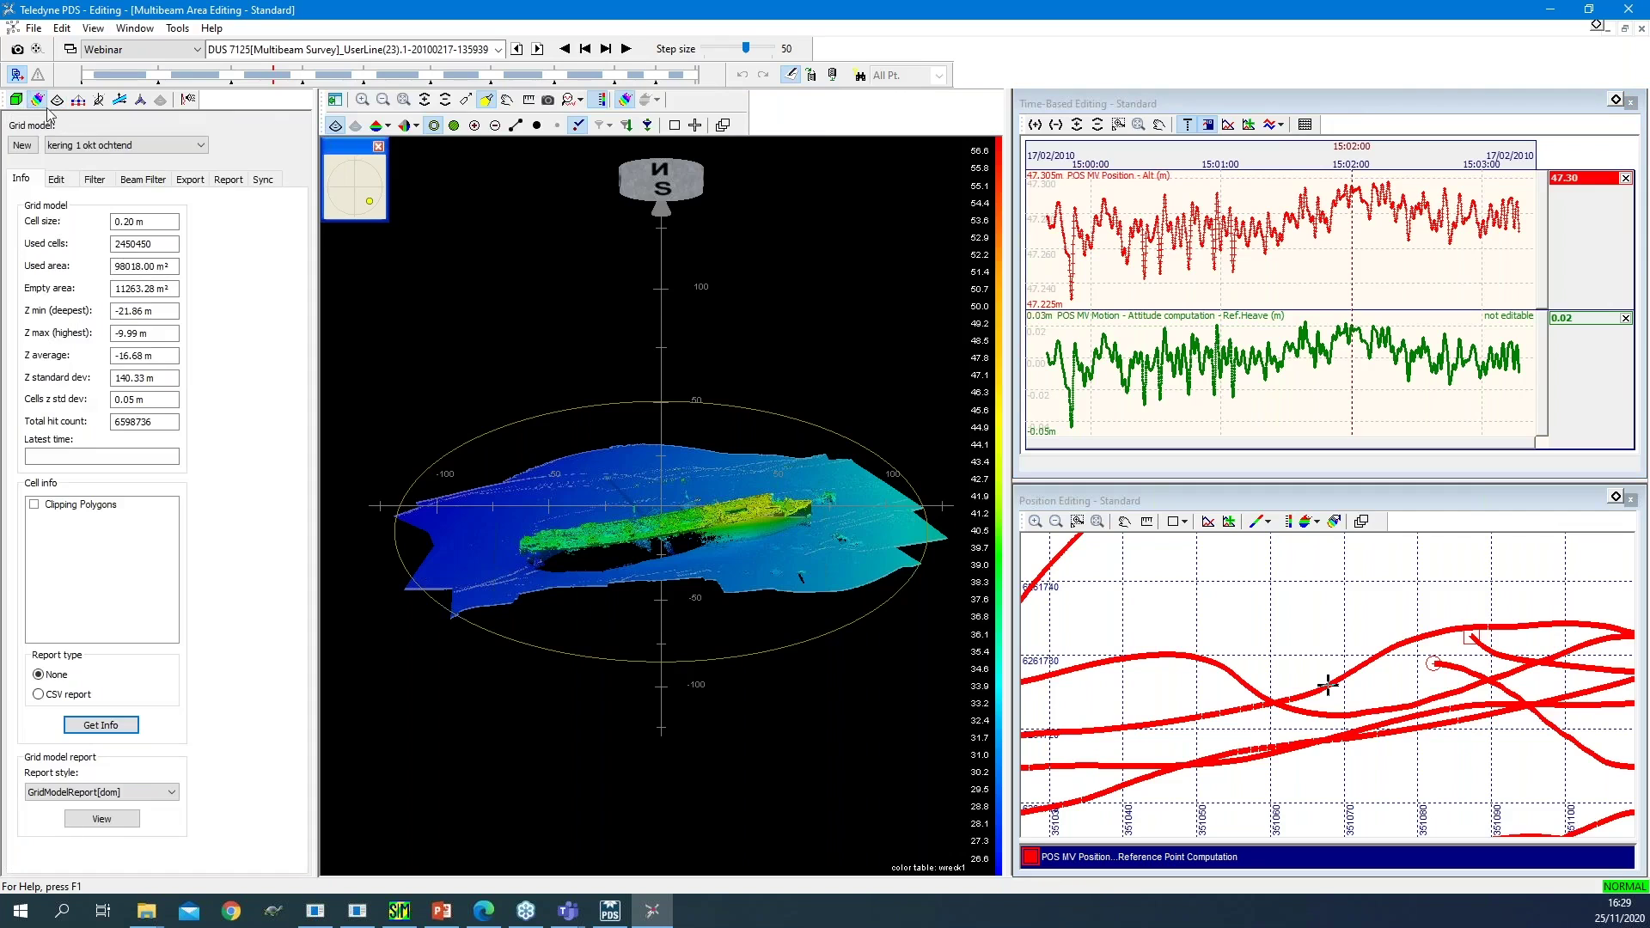
{"action": "left_click", "coordinate": [58, 101]}
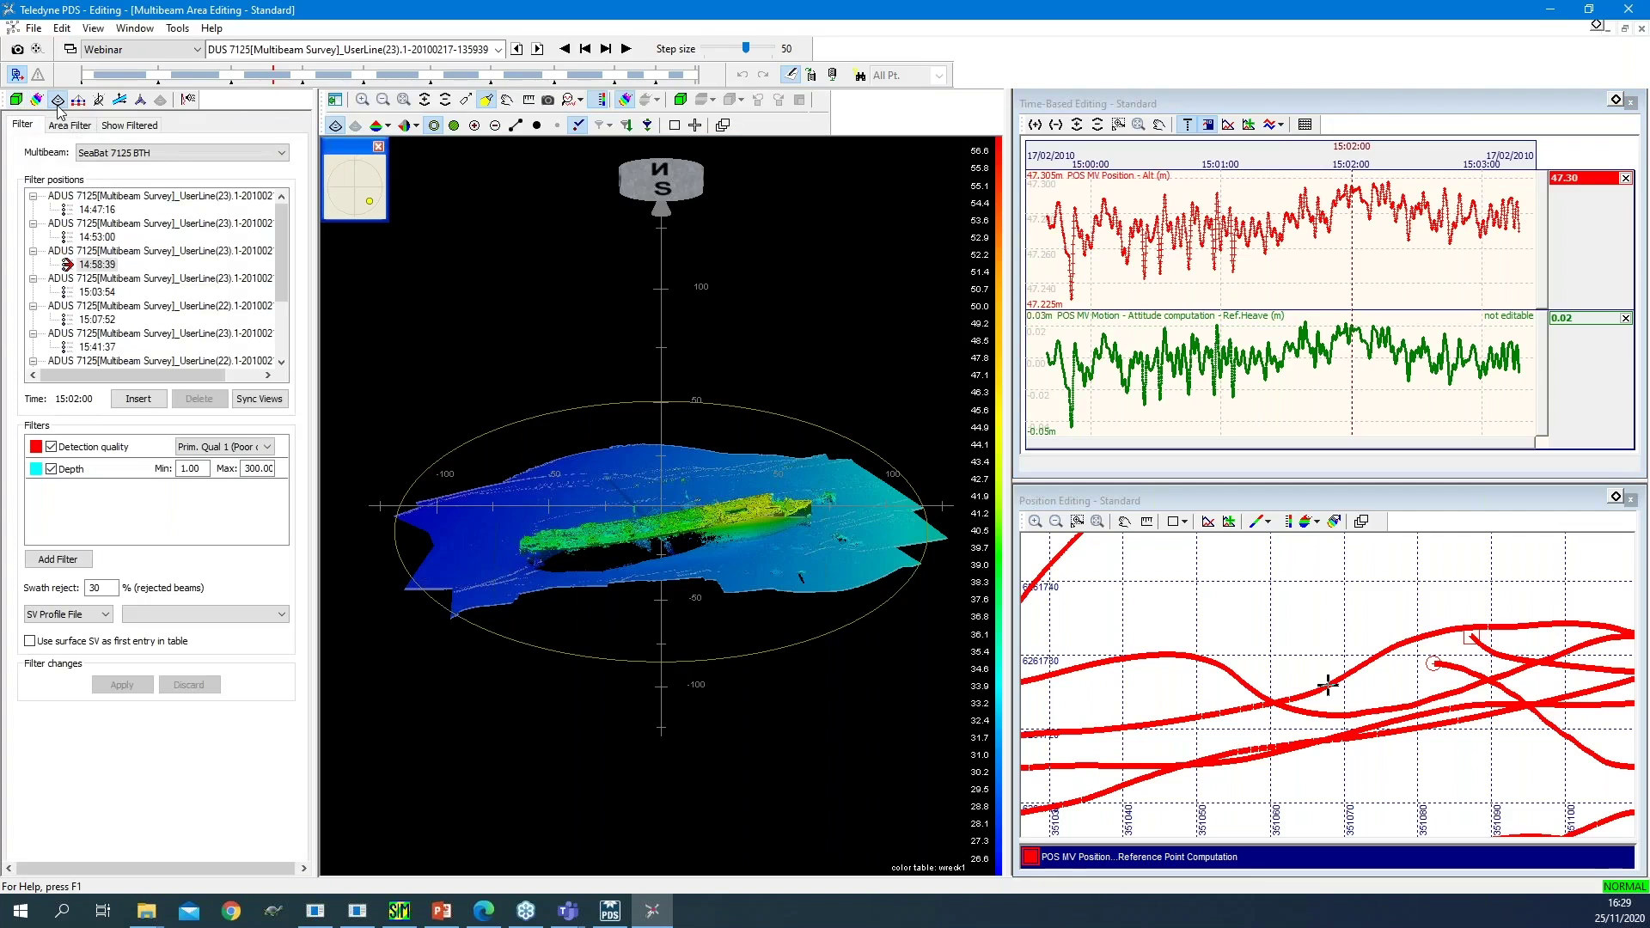
Examine the filter types that can be added to the multibeam filters, without adding one.
{"action": "left_click", "coordinate": [77, 557]}
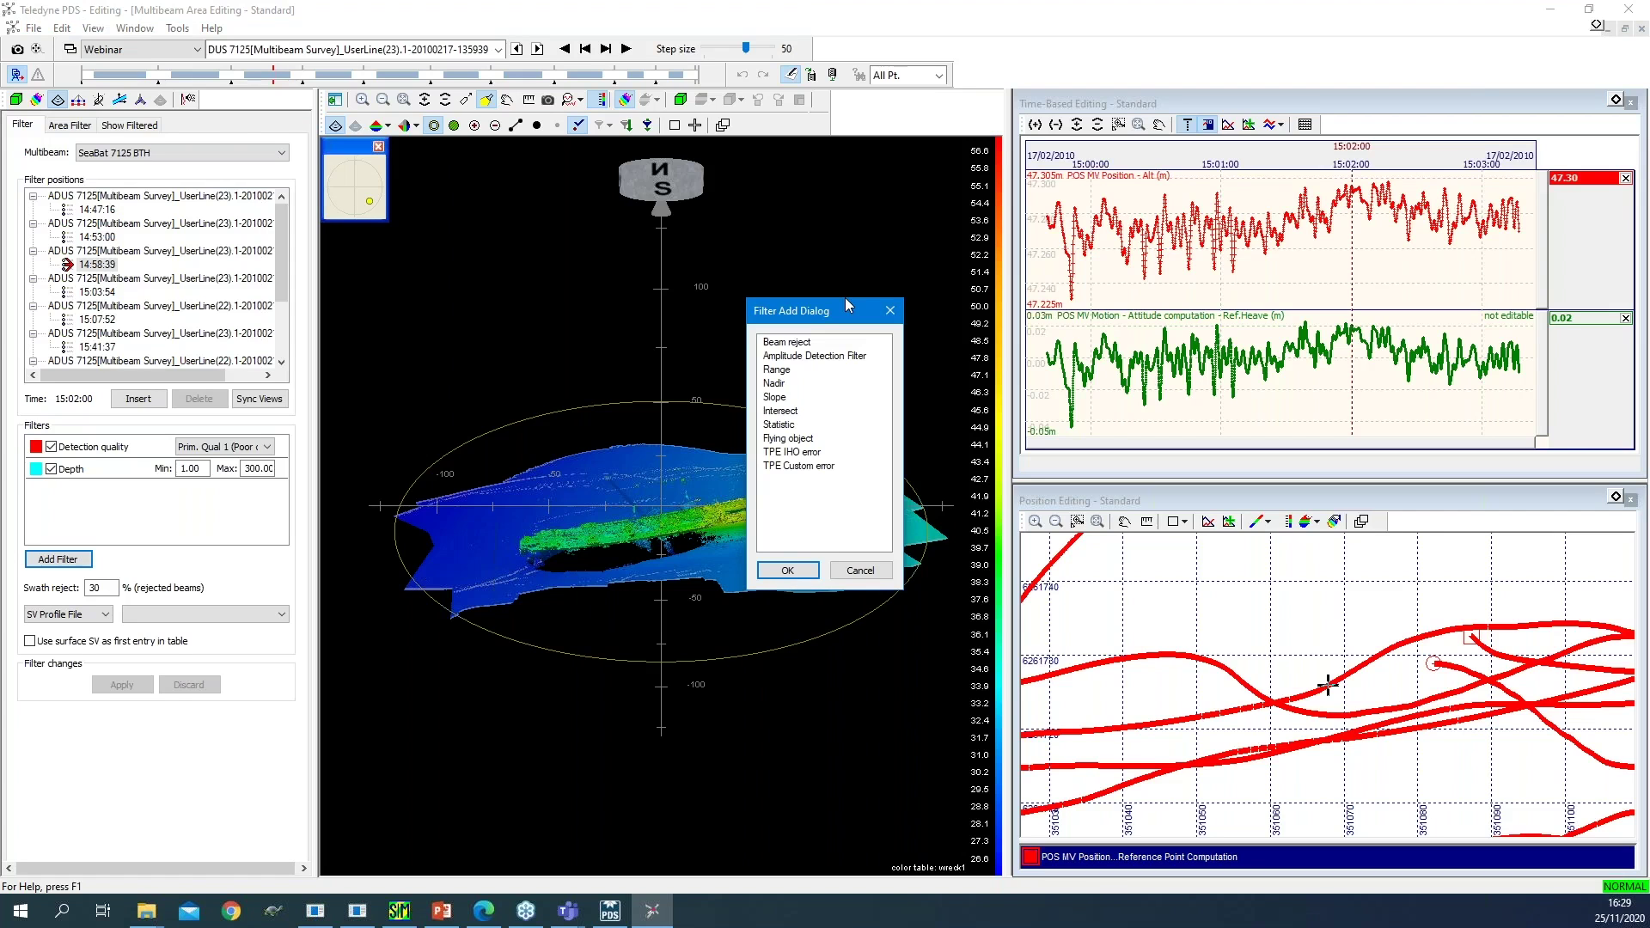
{"action": "left_click", "coordinate": [890, 312]}
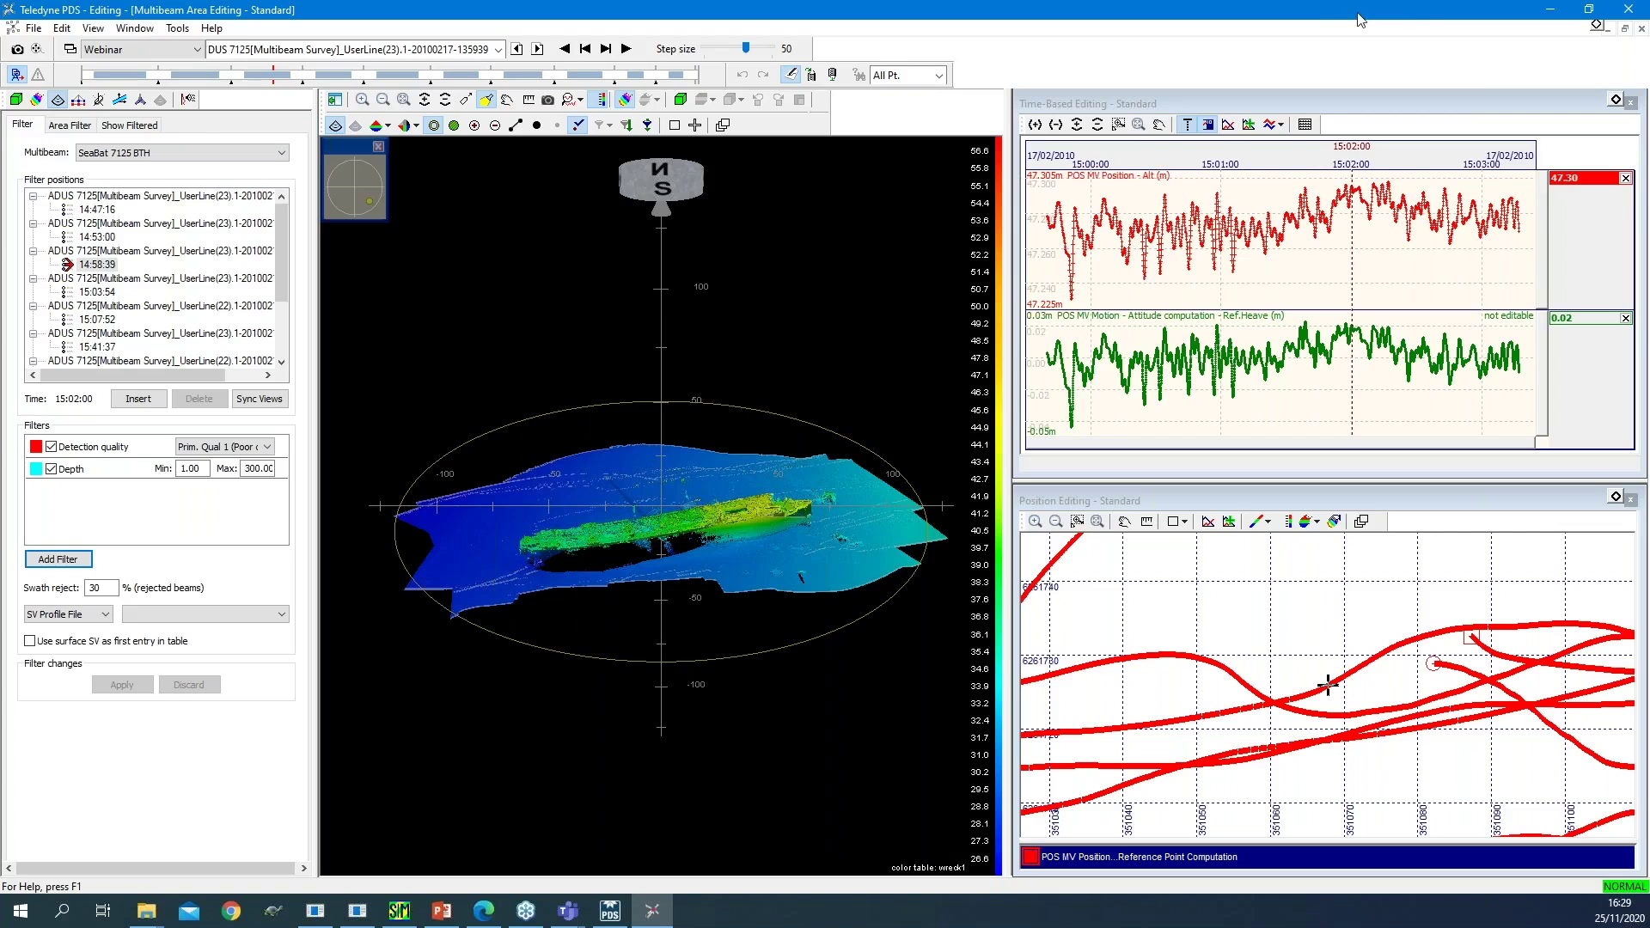
Close the Editing module, then activate the Rope Crane project and start its acquisition session.
{"action": "left_click", "coordinate": [1627, 10]}
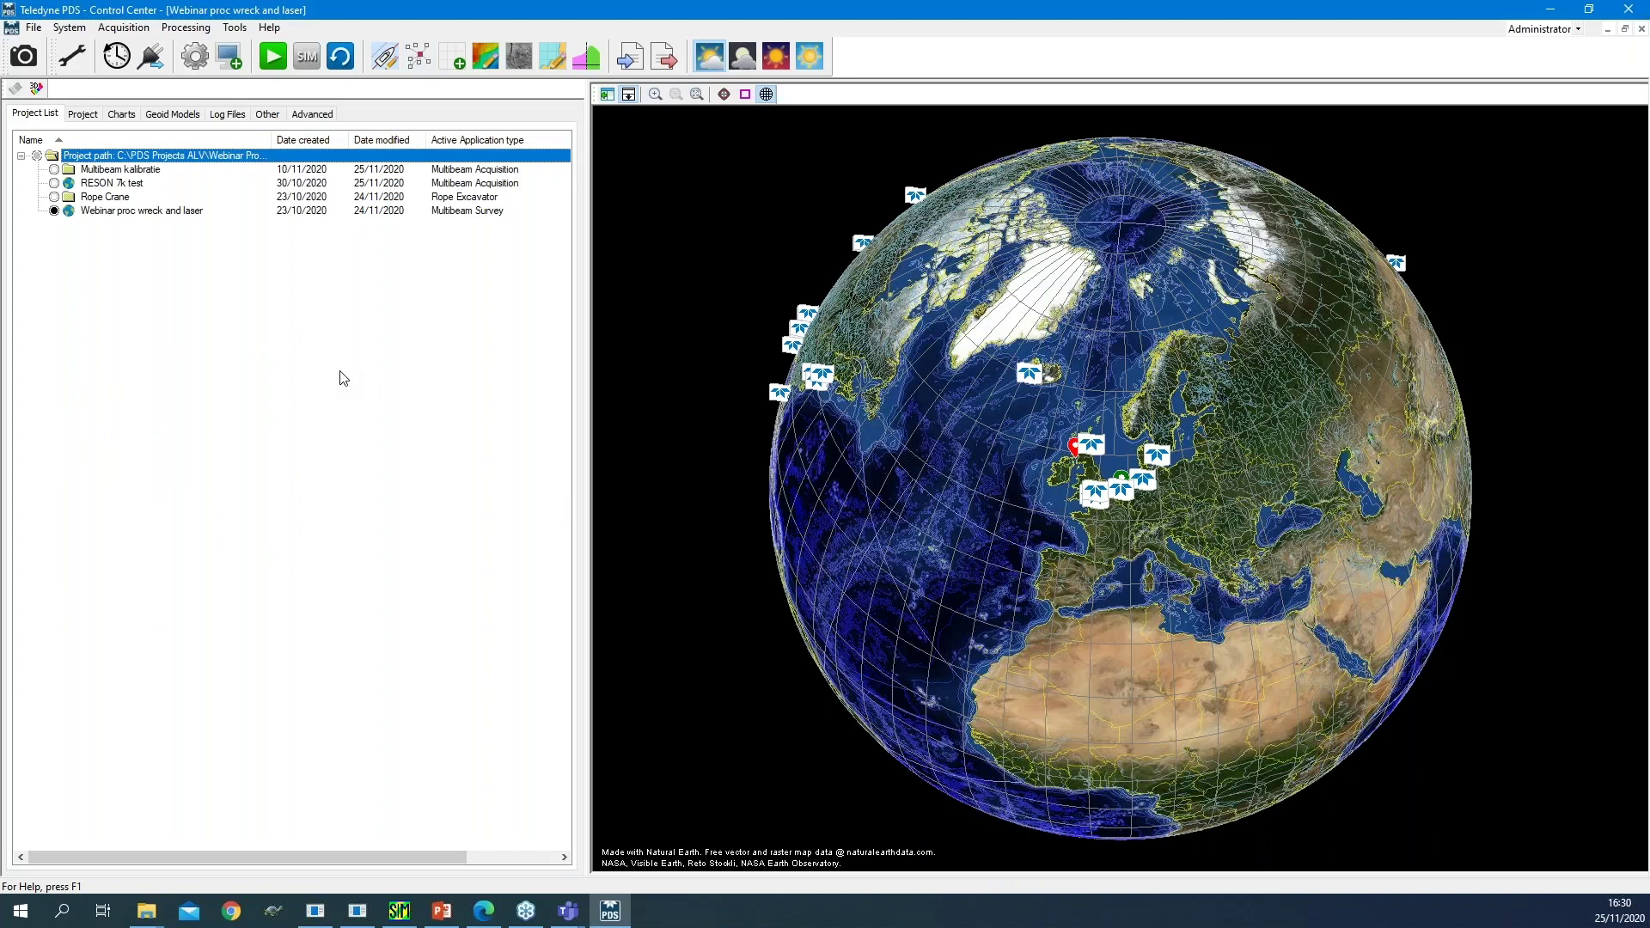
{"action": "left_click", "coordinate": [54, 197]}
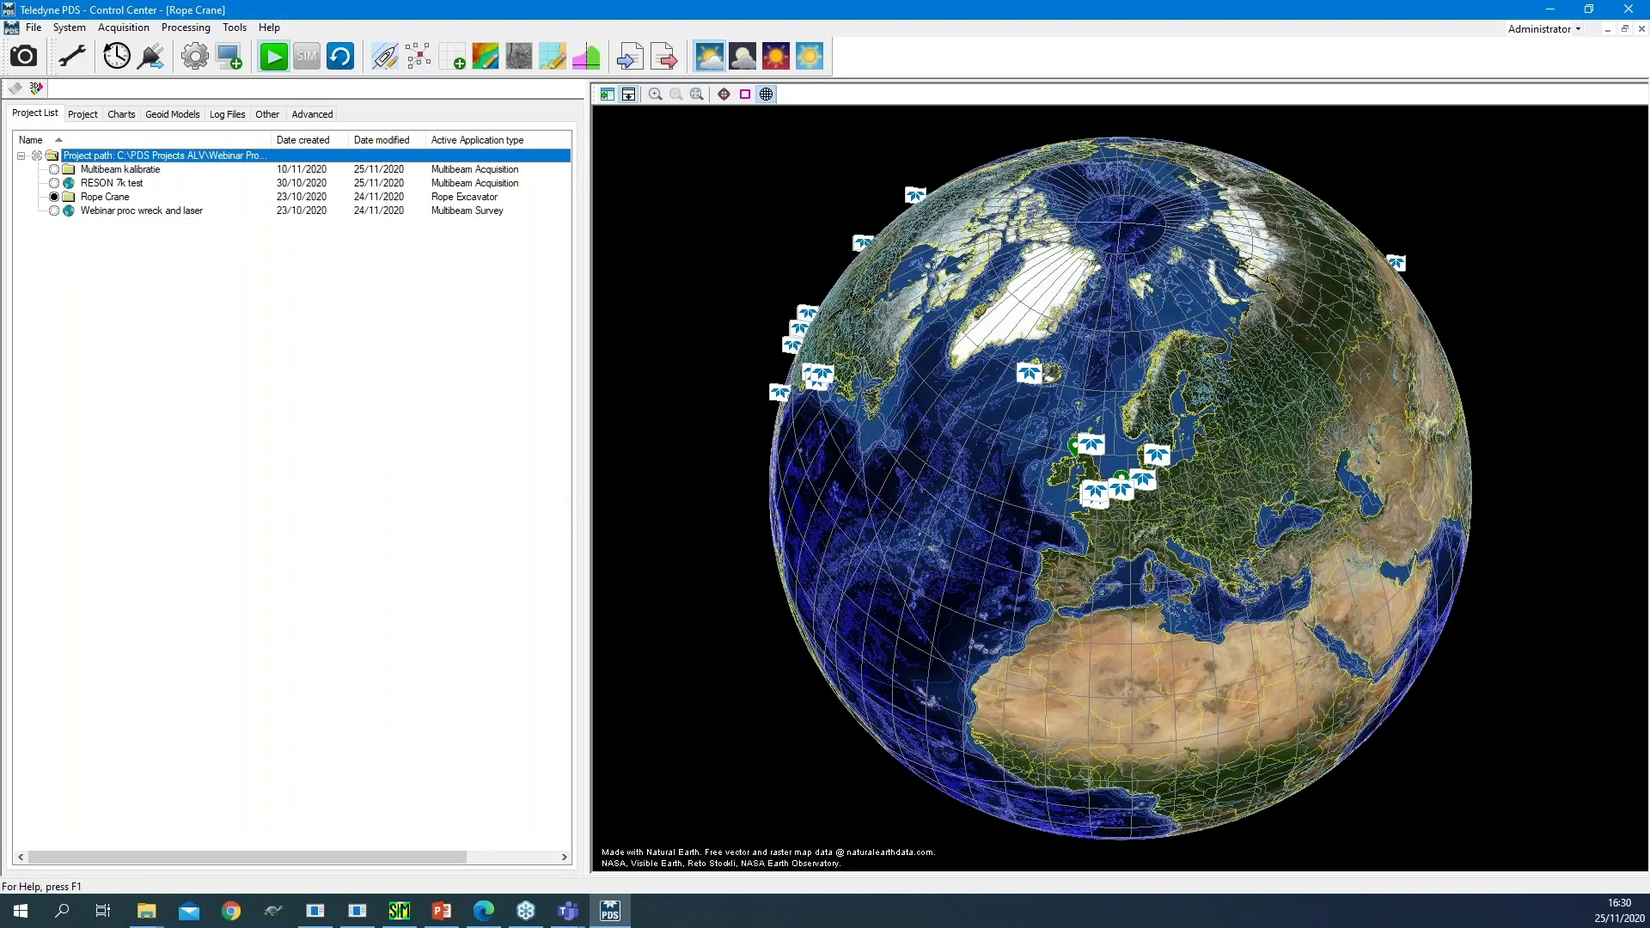
{"action": "left_click", "coordinate": [273, 56]}
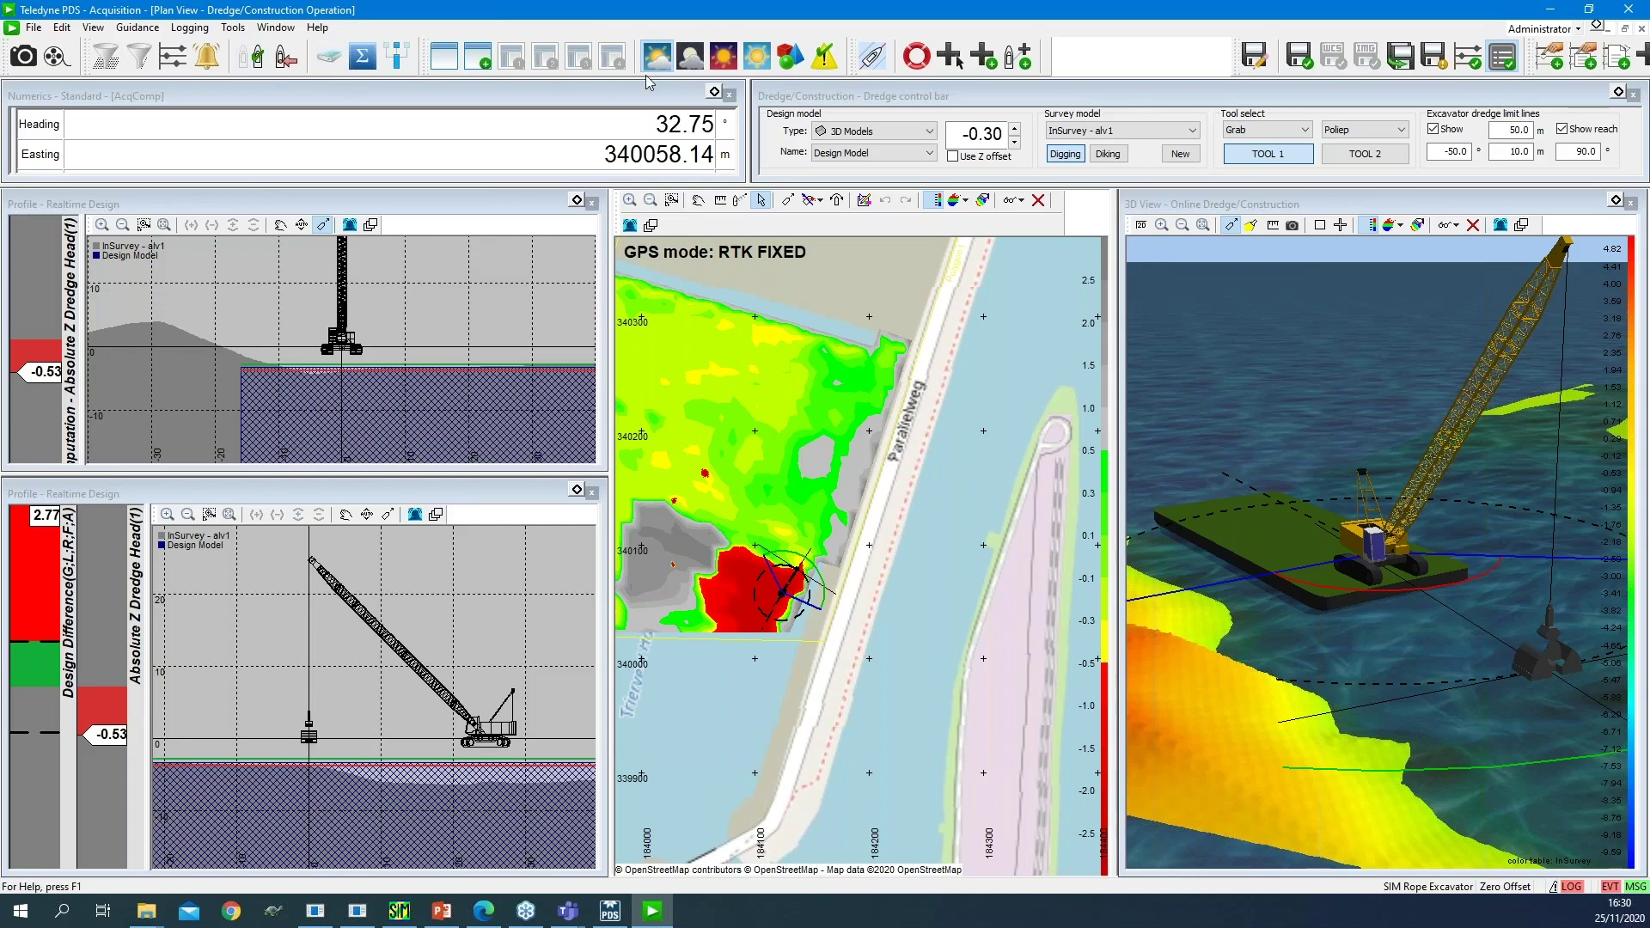
{"action": "left_click", "coordinate": [1062, 154]}
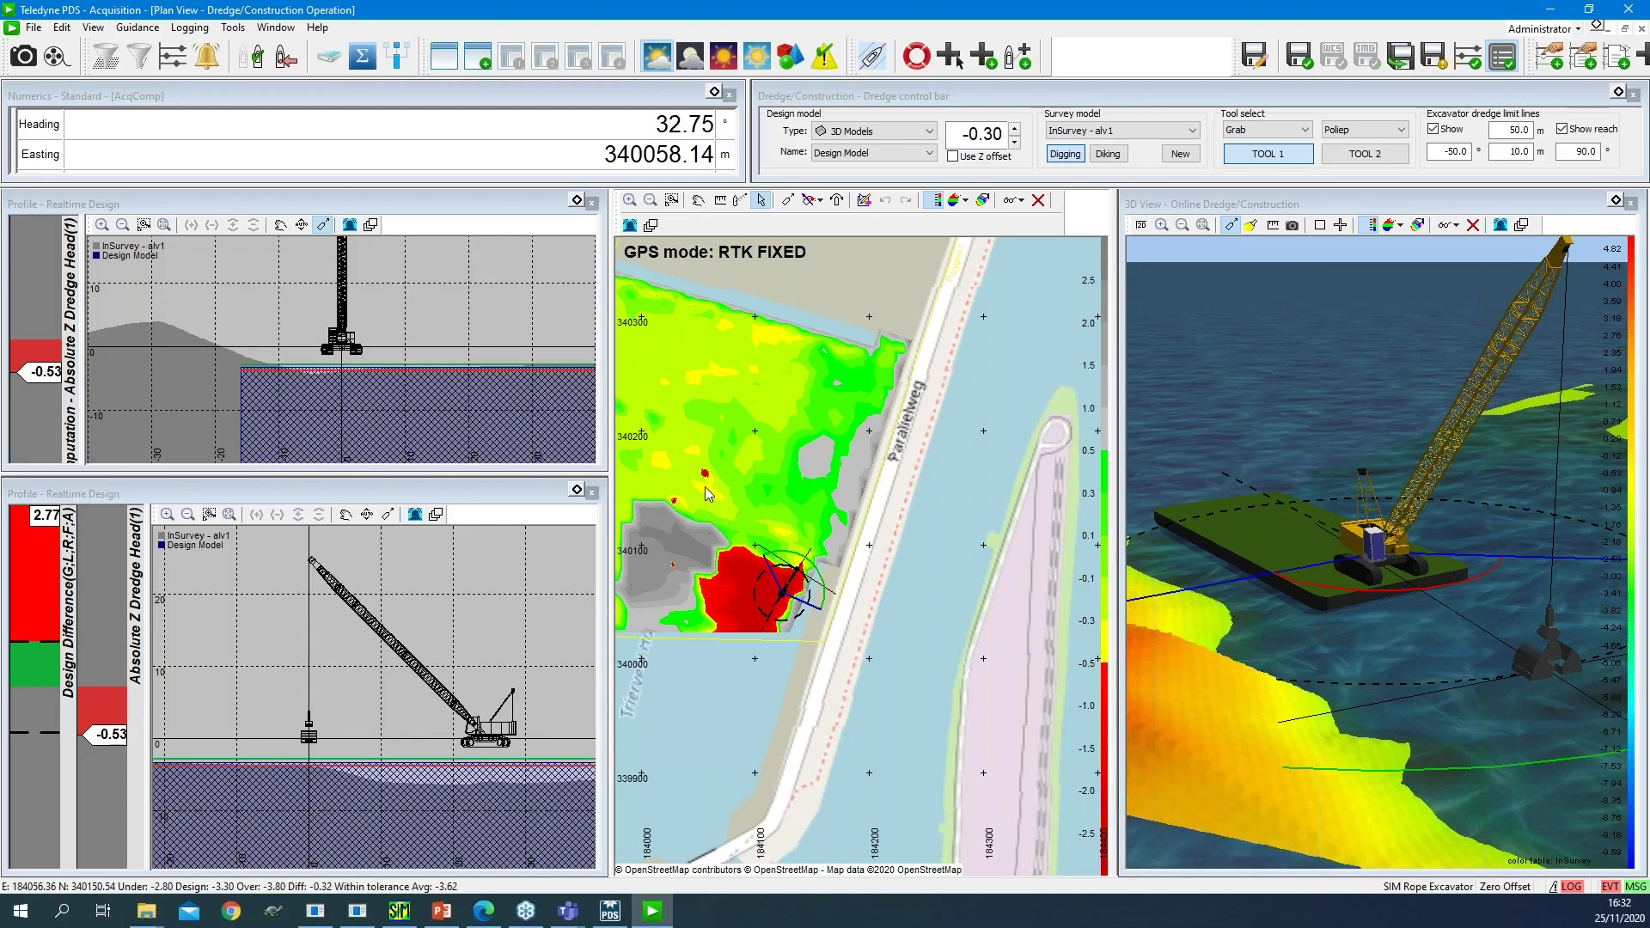
Color the plan view's grid model by Z Differential, and restore its Dredge Tolerance coloring.
{"action": "left_click", "coordinate": [968, 202]}
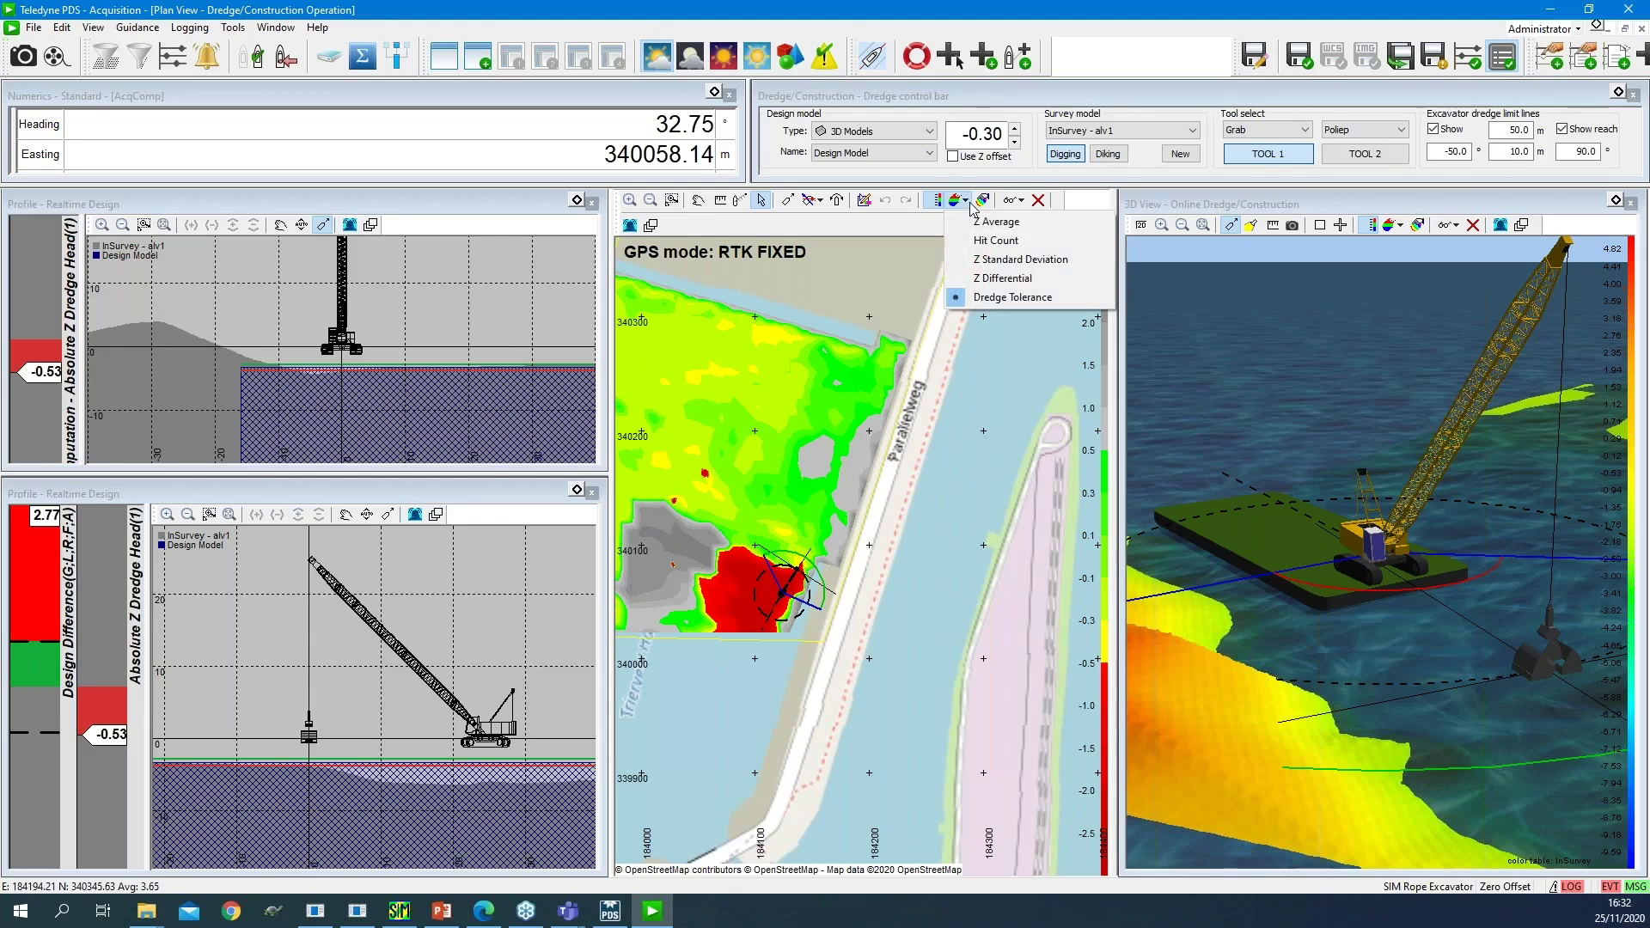
{"action": "left_click", "coordinate": [1029, 279]}
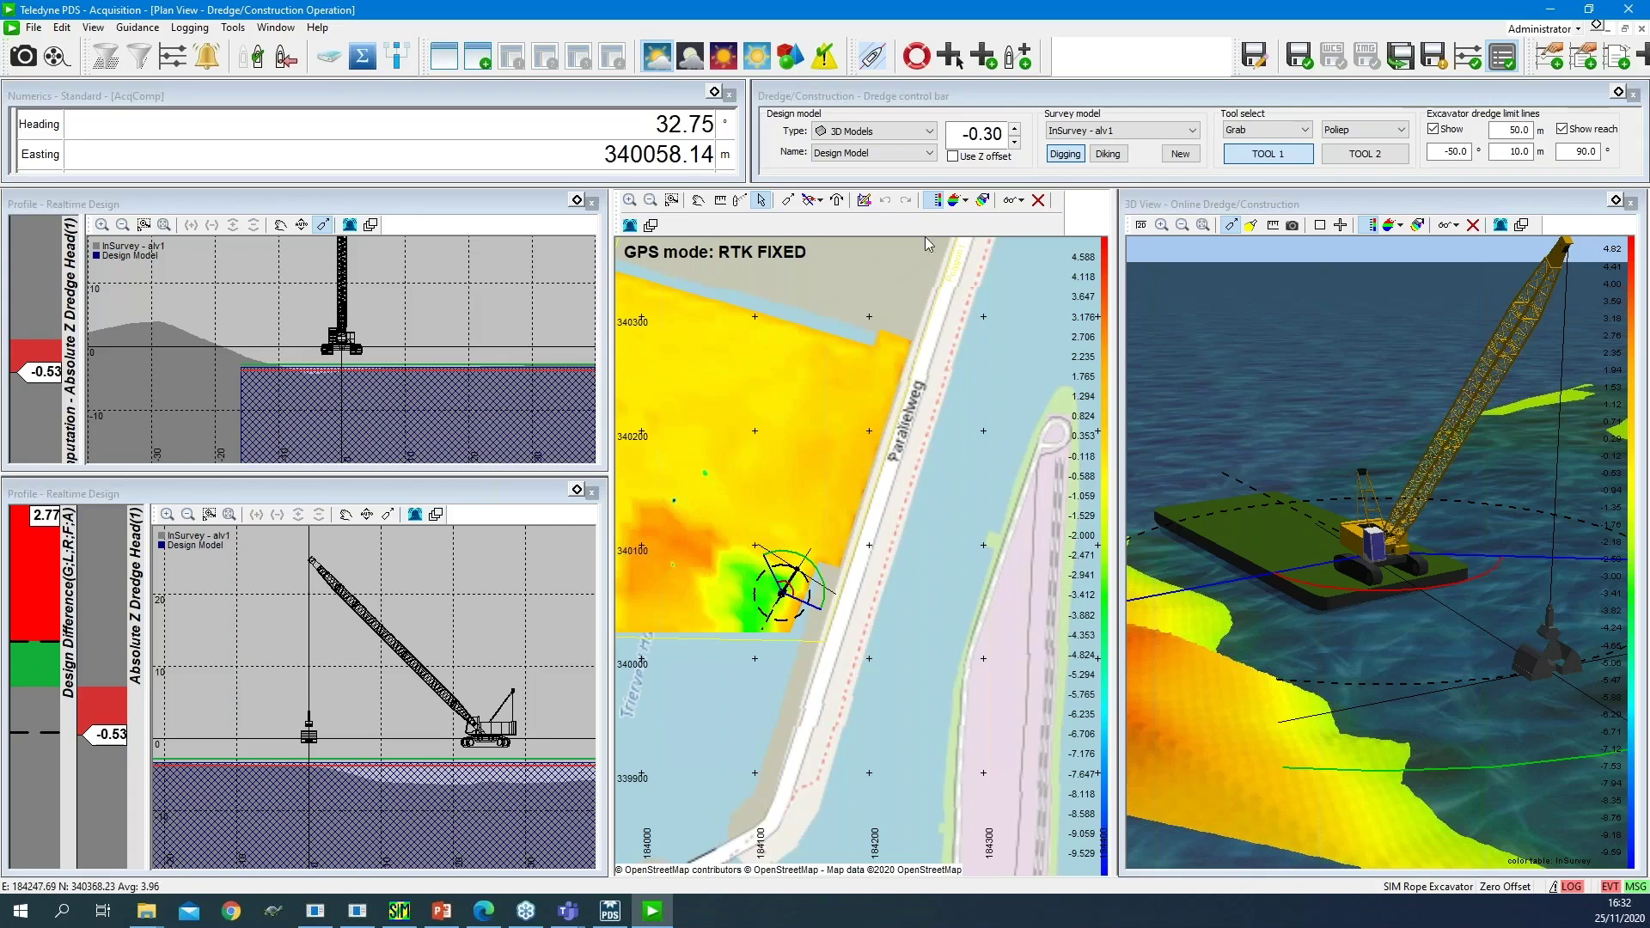
{"action": "left_click", "coordinate": [969, 211]}
{"action": "left_click", "coordinate": [978, 292]}
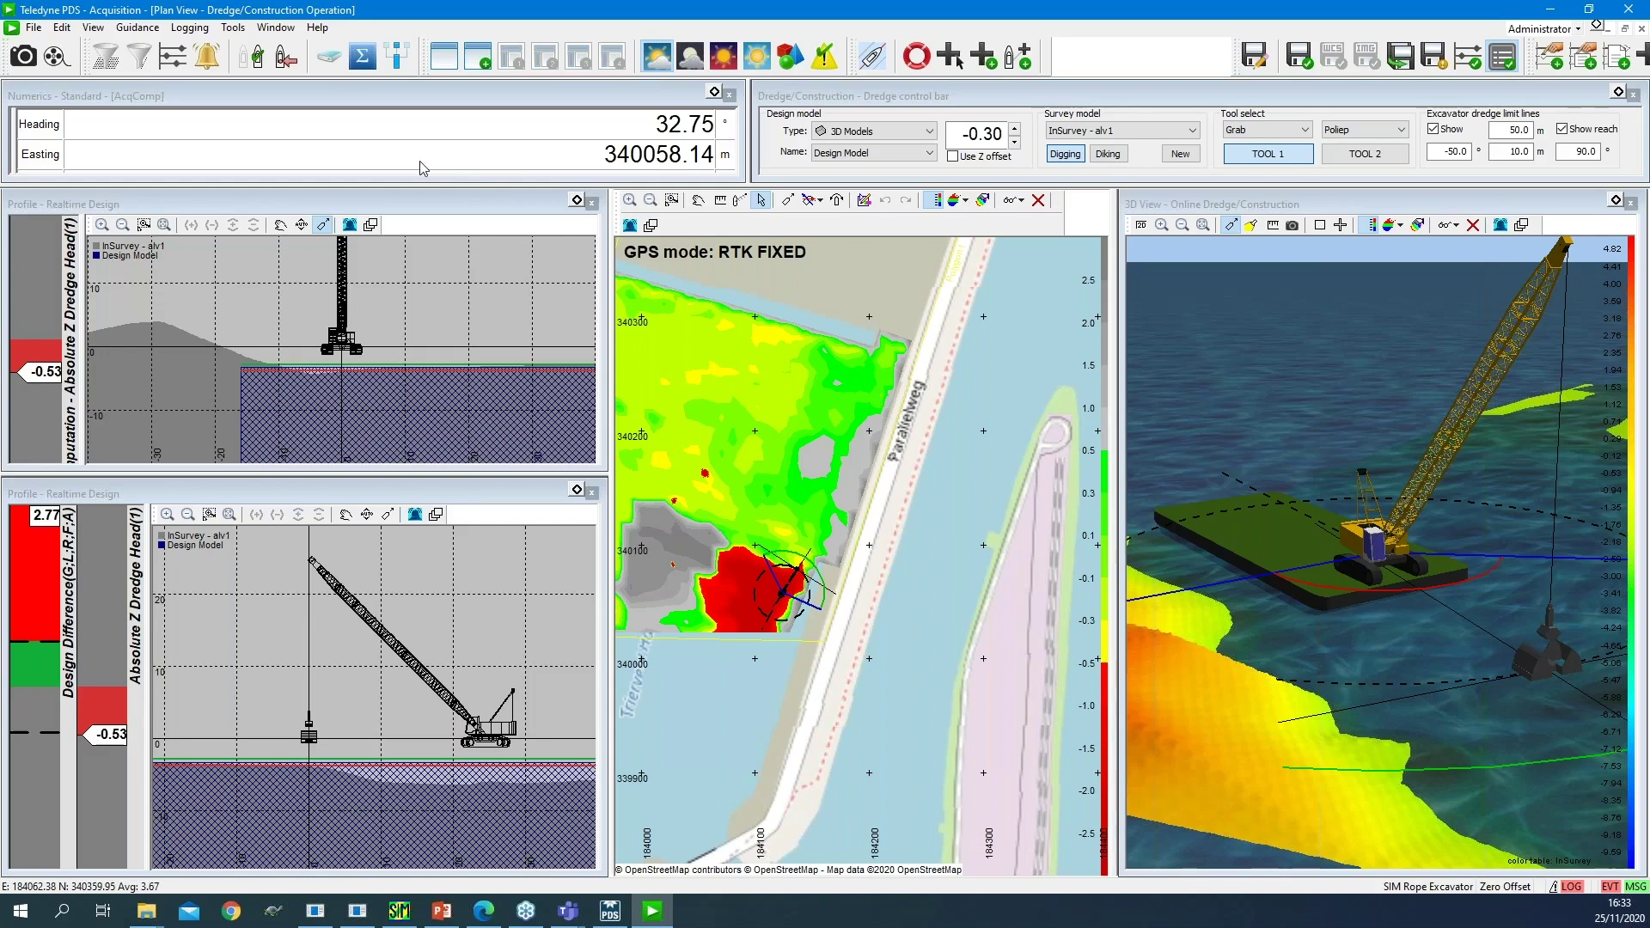
Examine the crane calibration settings for the boom, drum state and rope, including the available rope calibration methods.
{"action": "left_click", "coordinate": [228, 27]}
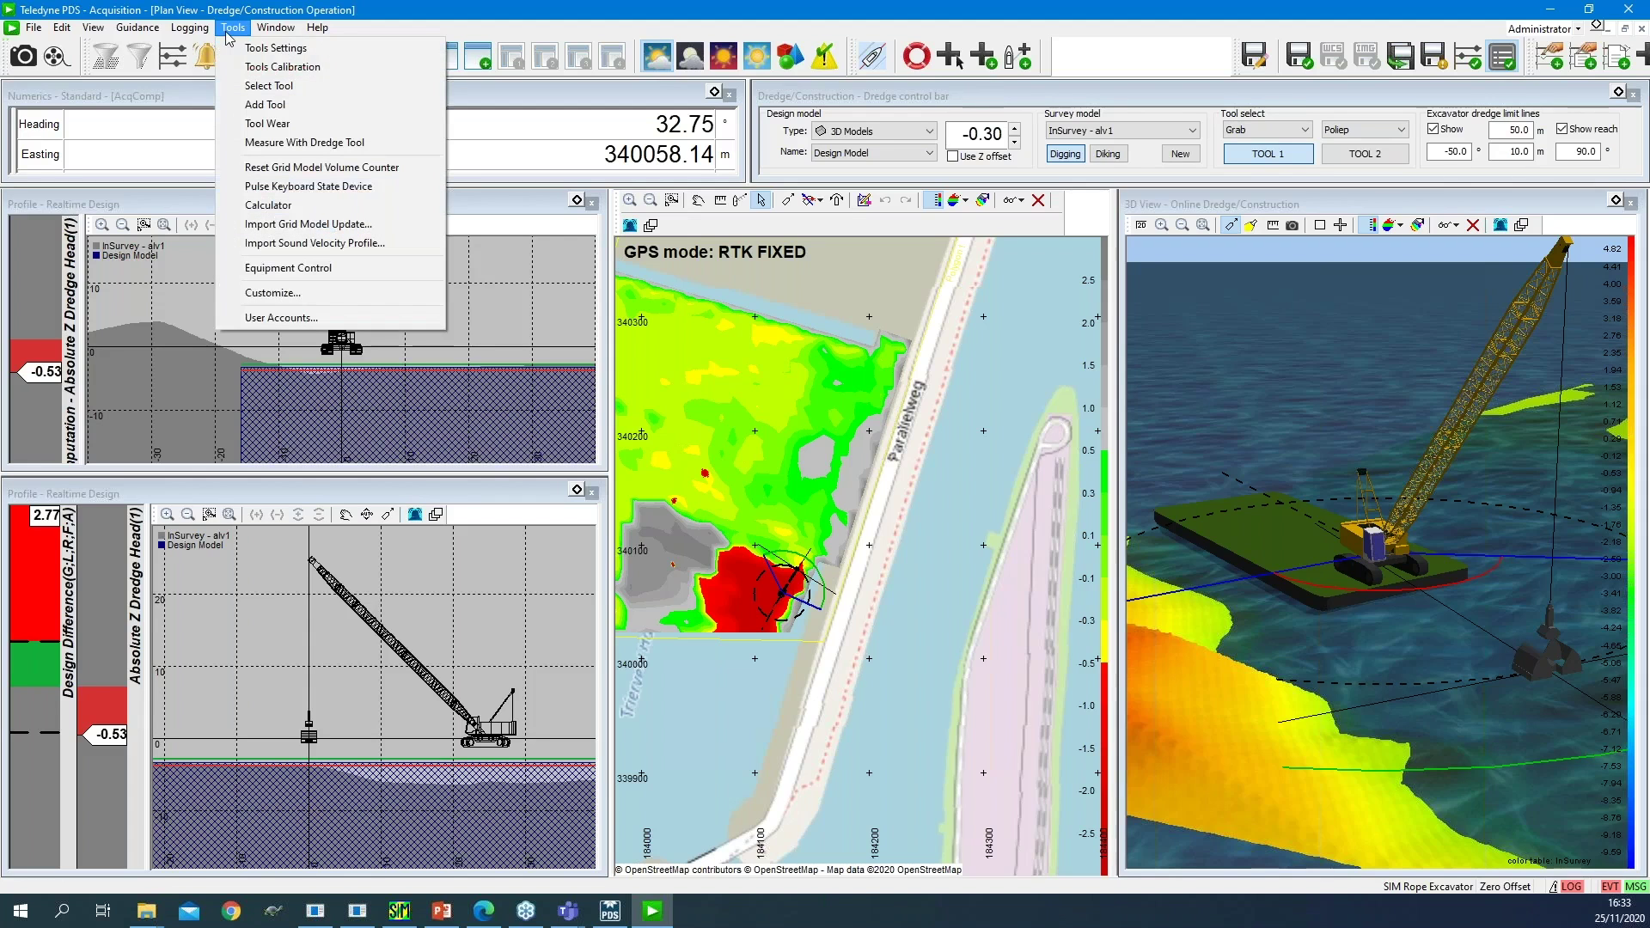
{"action": "left_click", "coordinate": [270, 67]}
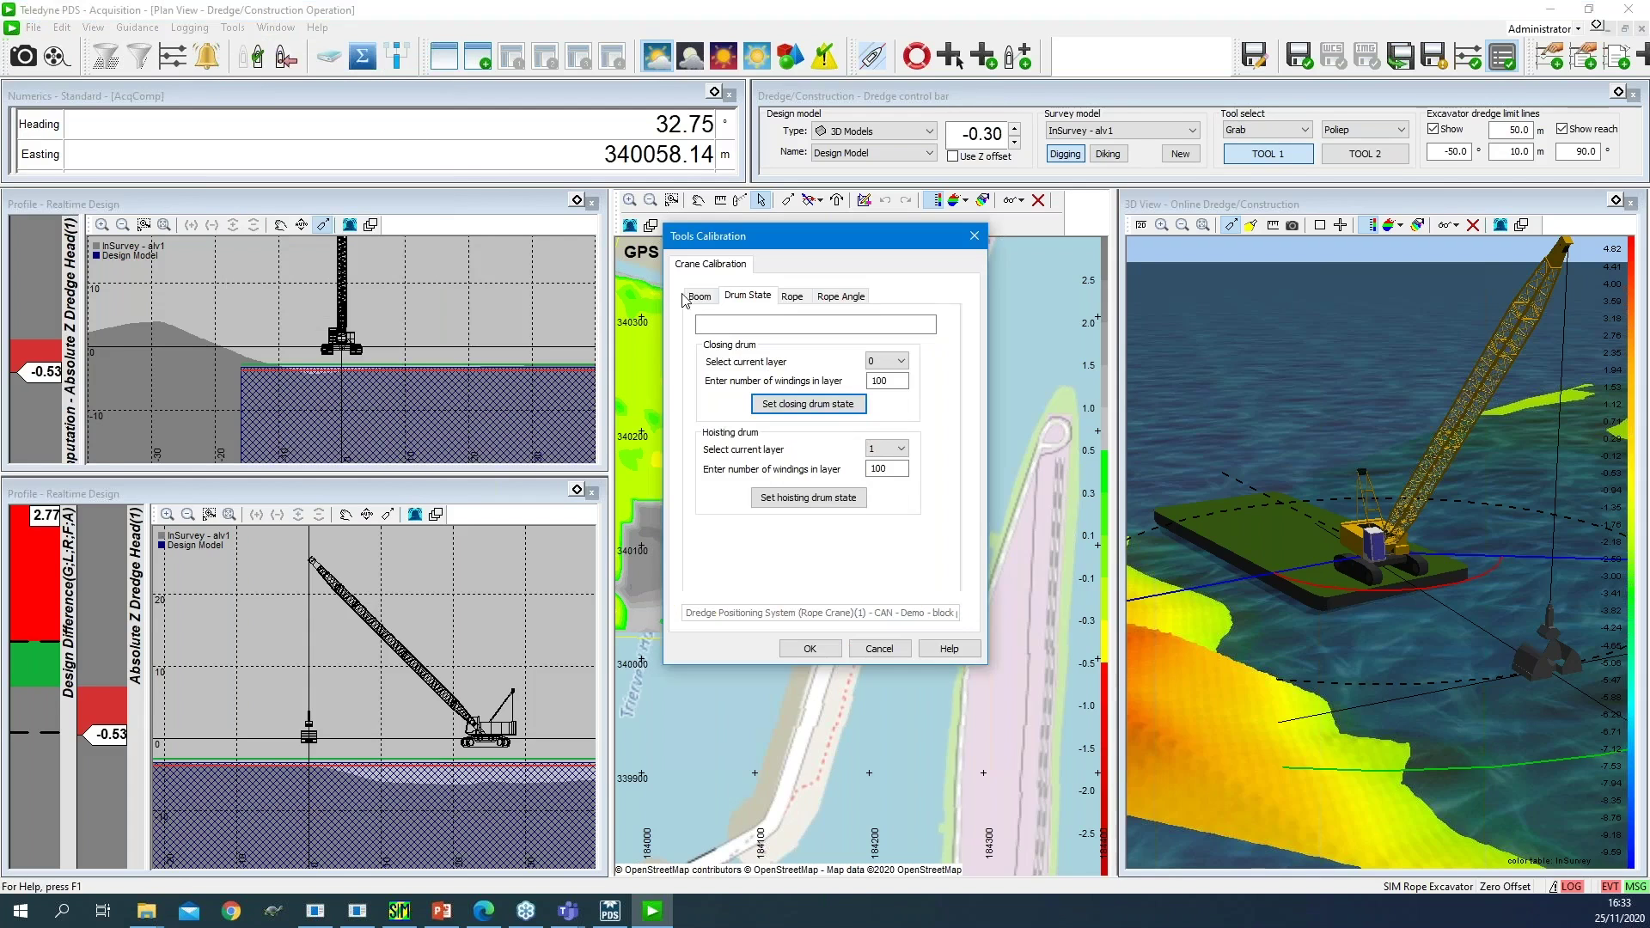
{"action": "left_click", "coordinate": [699, 296]}
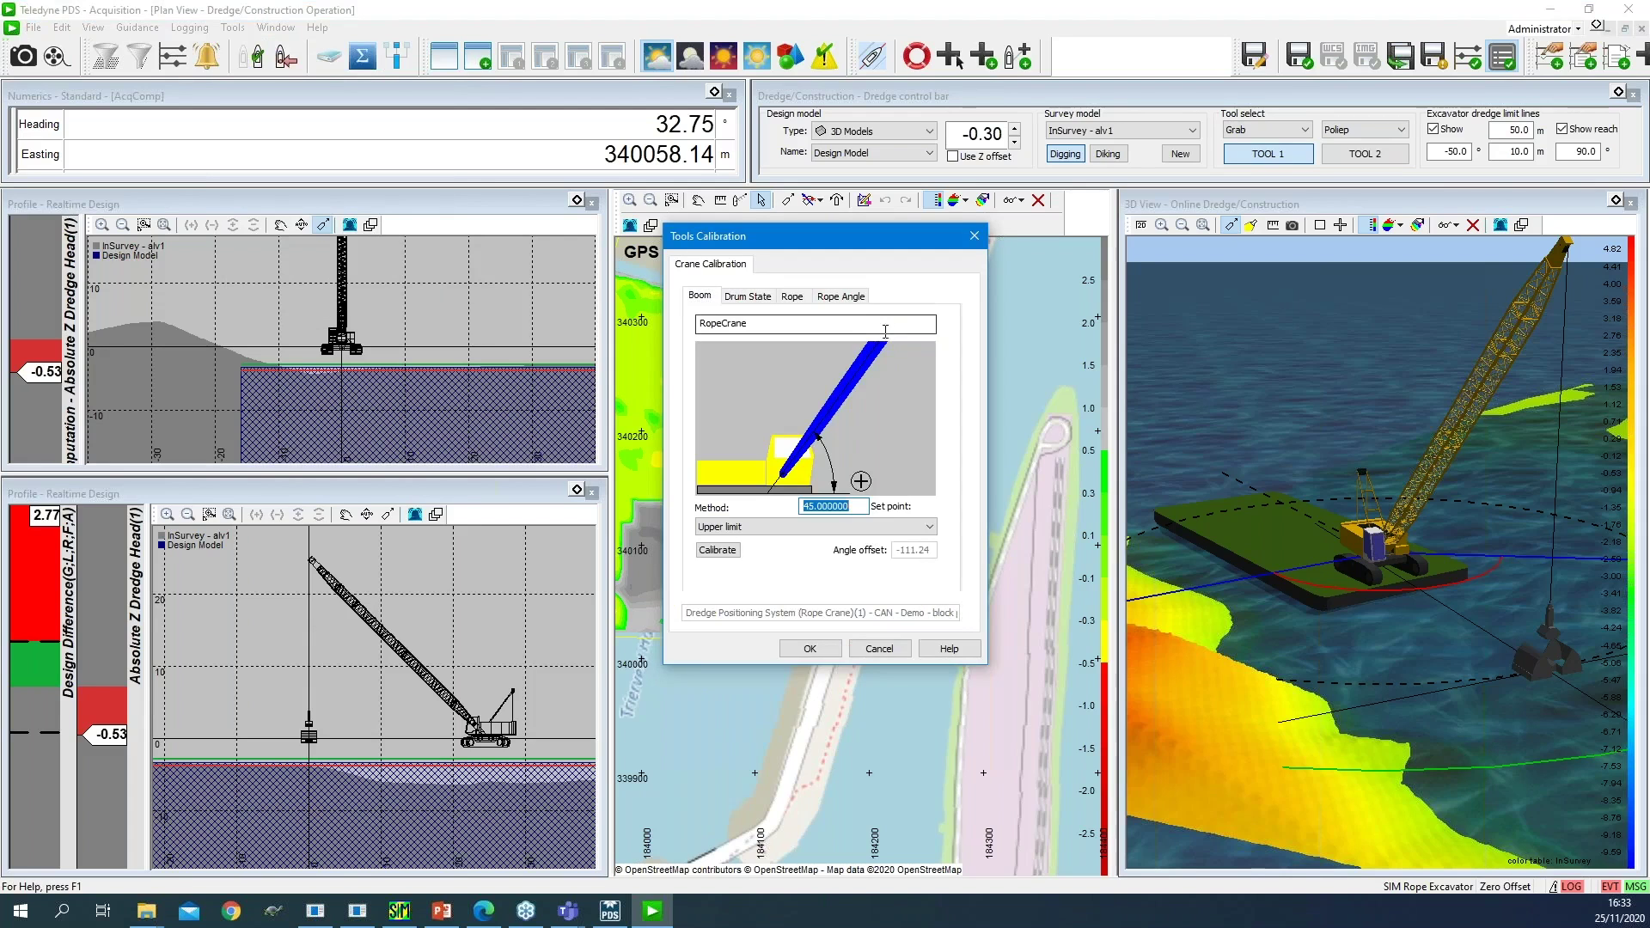
{"action": "left_click", "coordinate": [767, 298]}
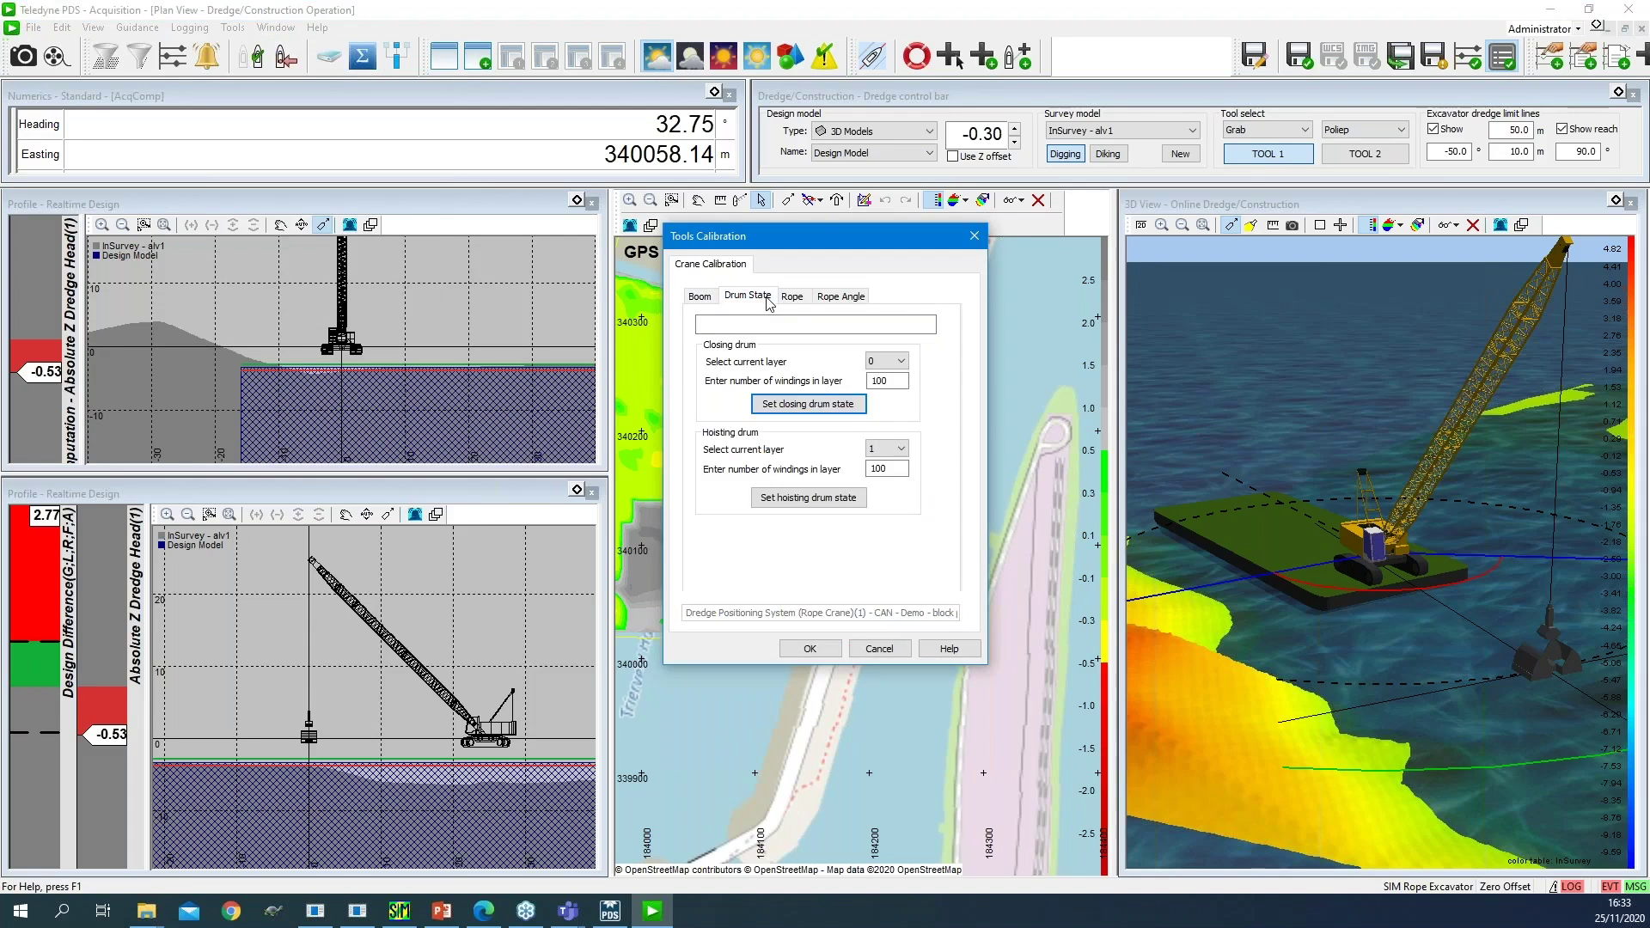
{"action": "left_click", "coordinate": [787, 300]}
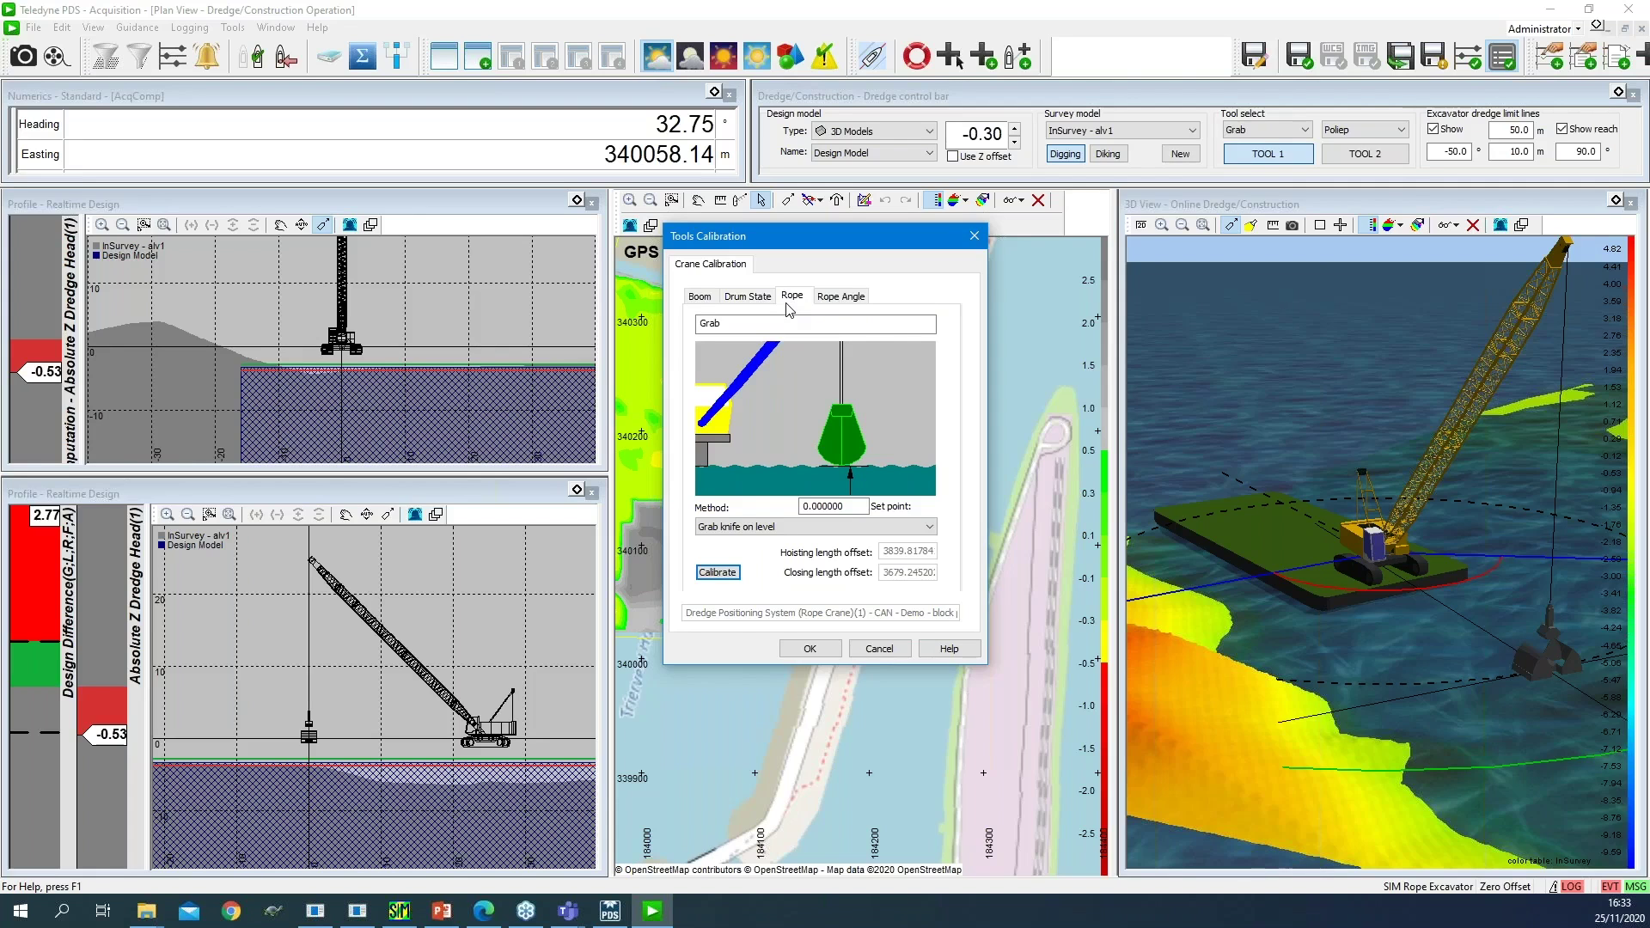
{"action": "left_click", "coordinate": [934, 530]}
{"action": "left_click", "coordinate": [934, 530]}
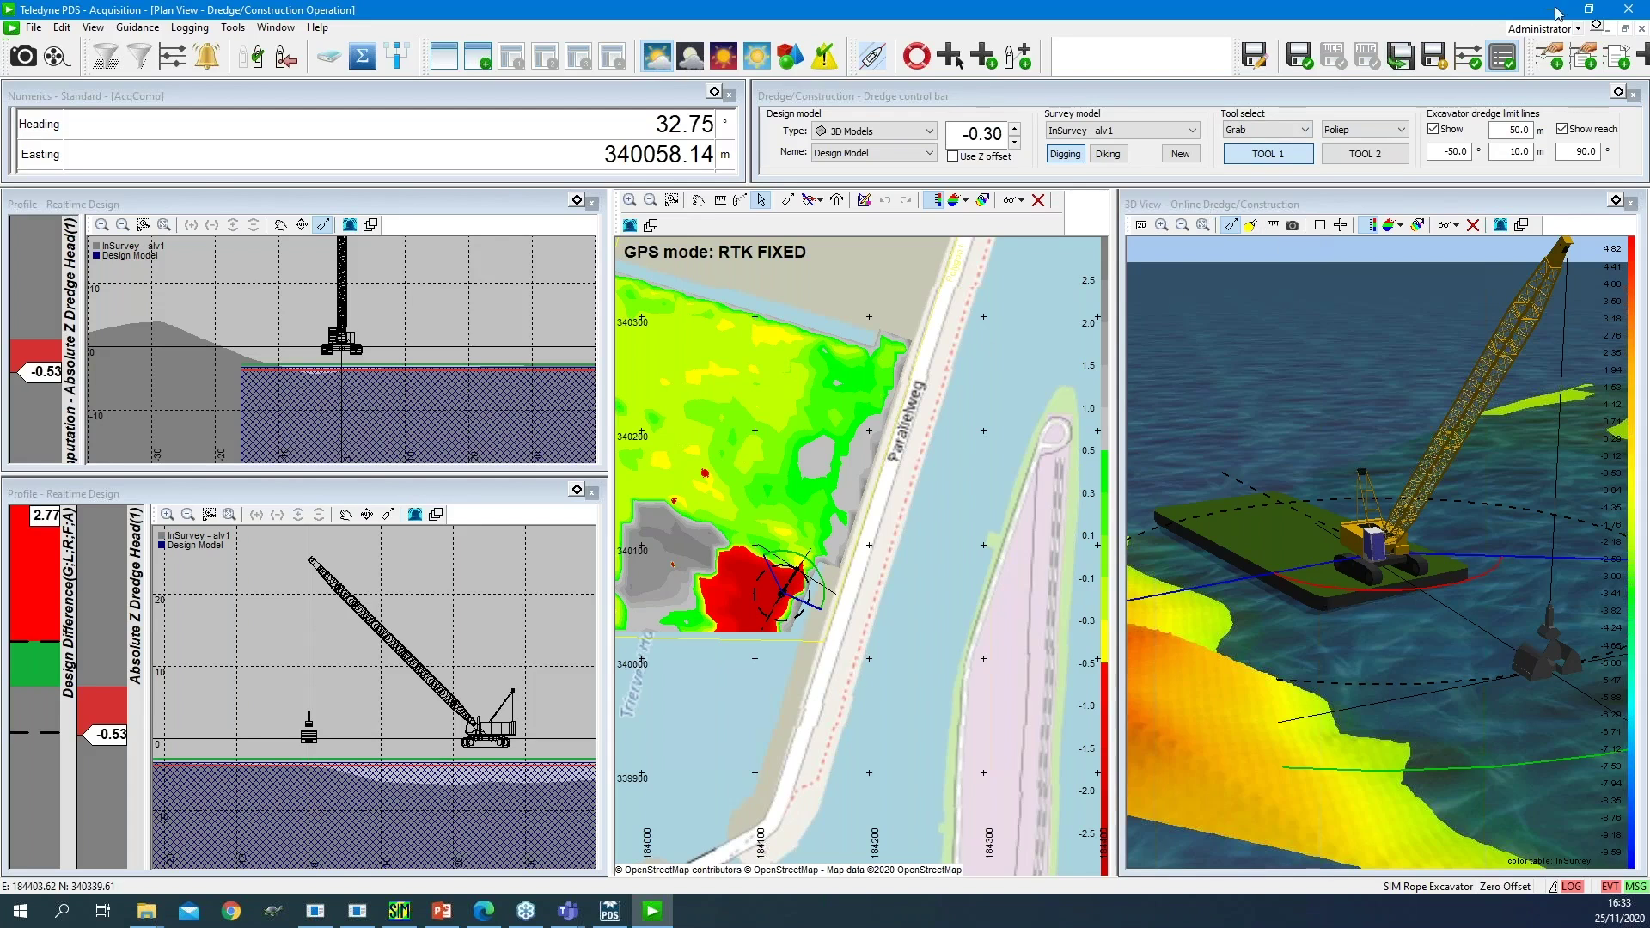
Close the acquisition session and return to the Control Center's project list.
{"action": "left_click", "coordinate": [1628, 11]}
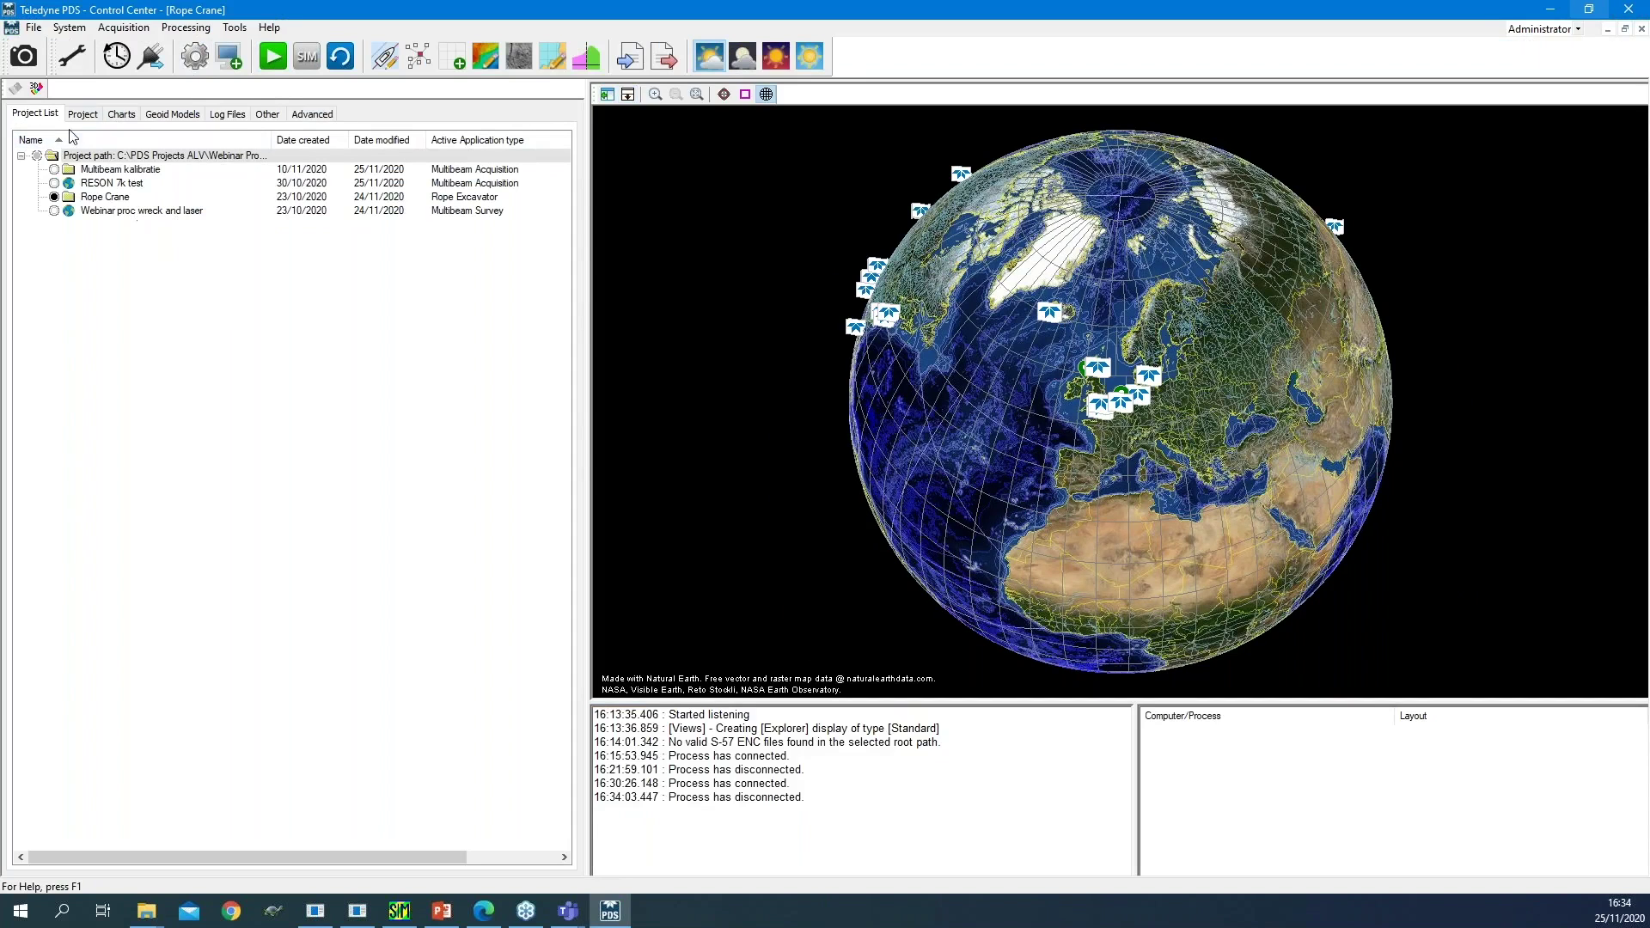
{"action": "left_click", "coordinate": [24, 57]}
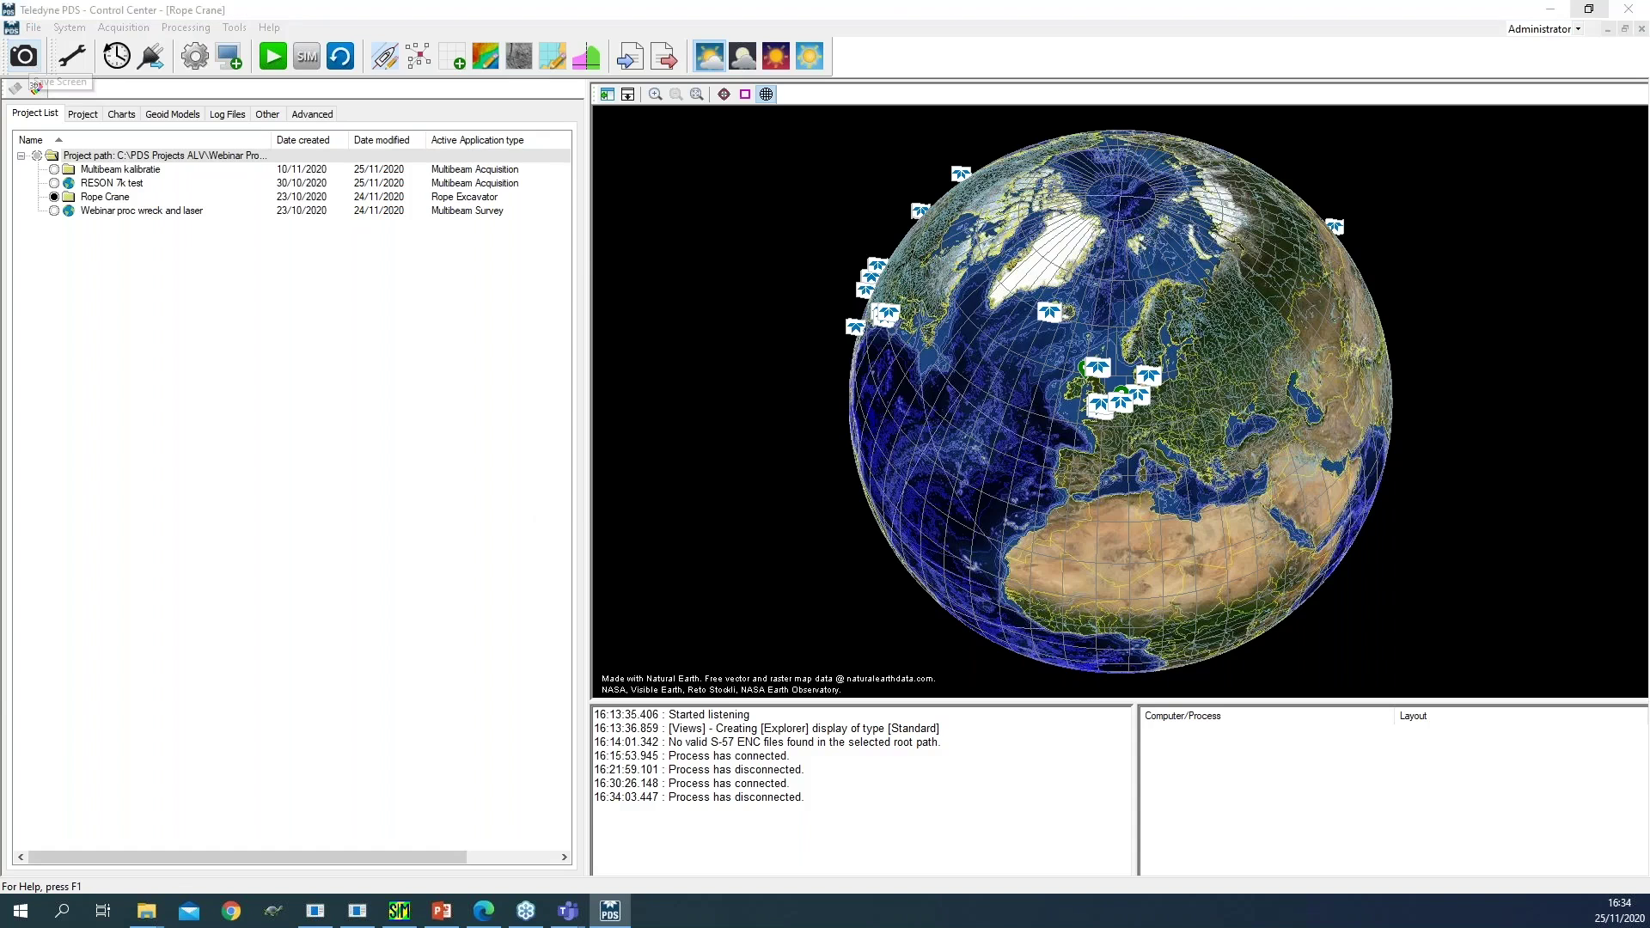
{"action": "left_click", "coordinate": [1224, 241]}
Examine the Rope Crane project's units and coordinate system, including the coordinate systems offered for France, and leave the project configuration unchanged.
{"action": "left_click", "coordinate": [73, 61]}
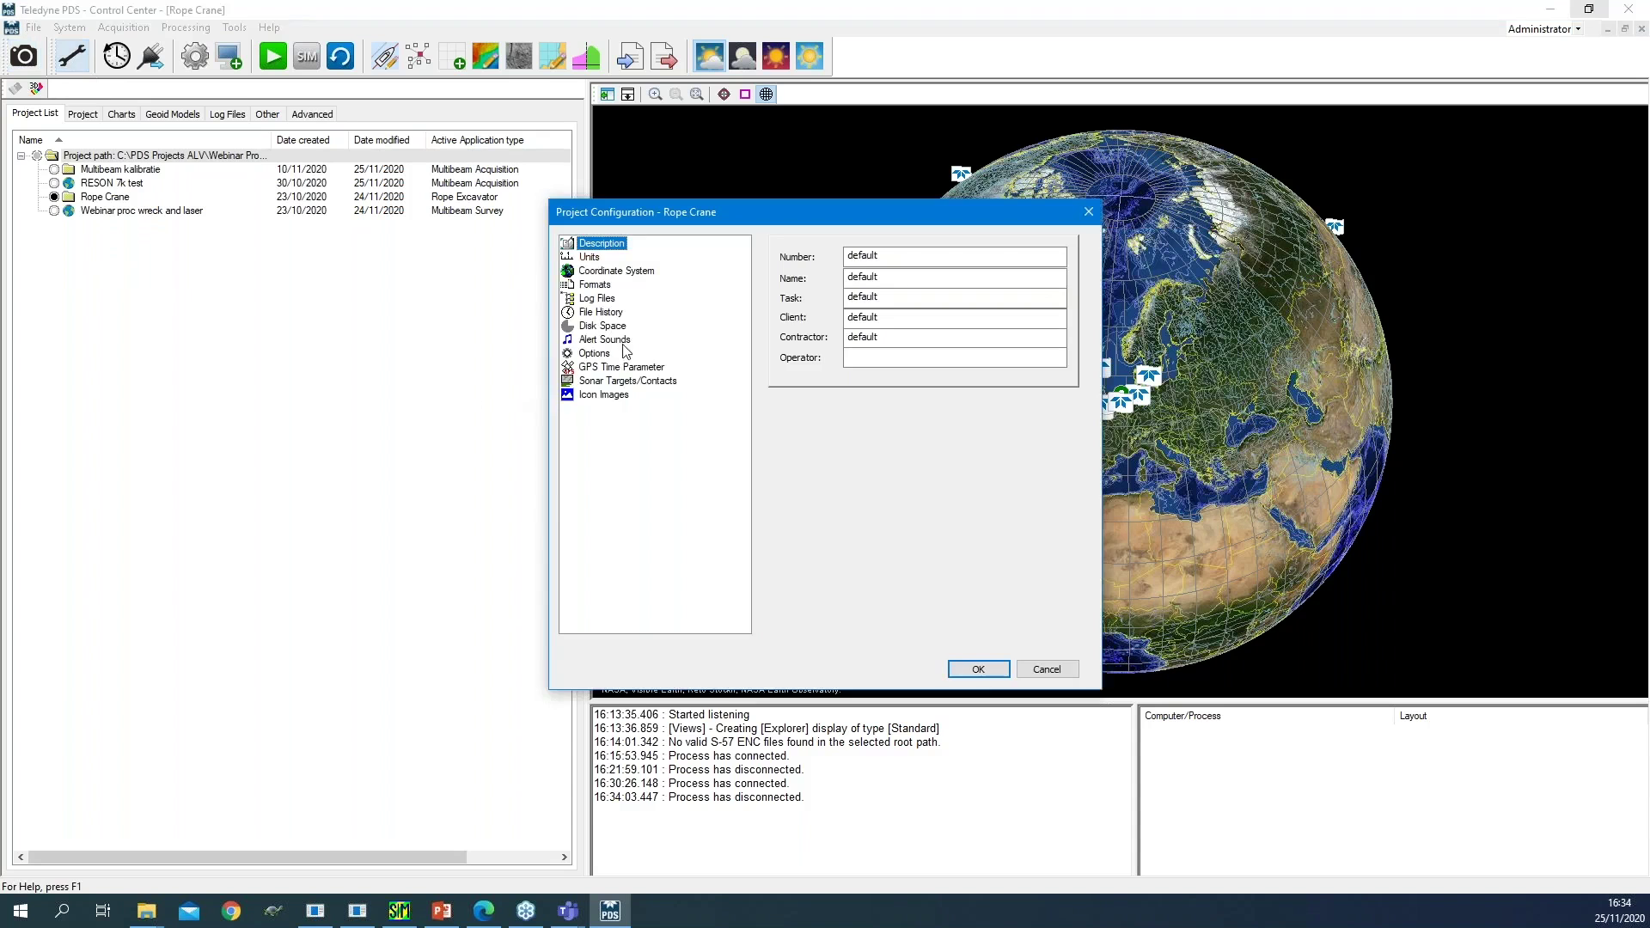
{"action": "left_click", "coordinate": [591, 260]}
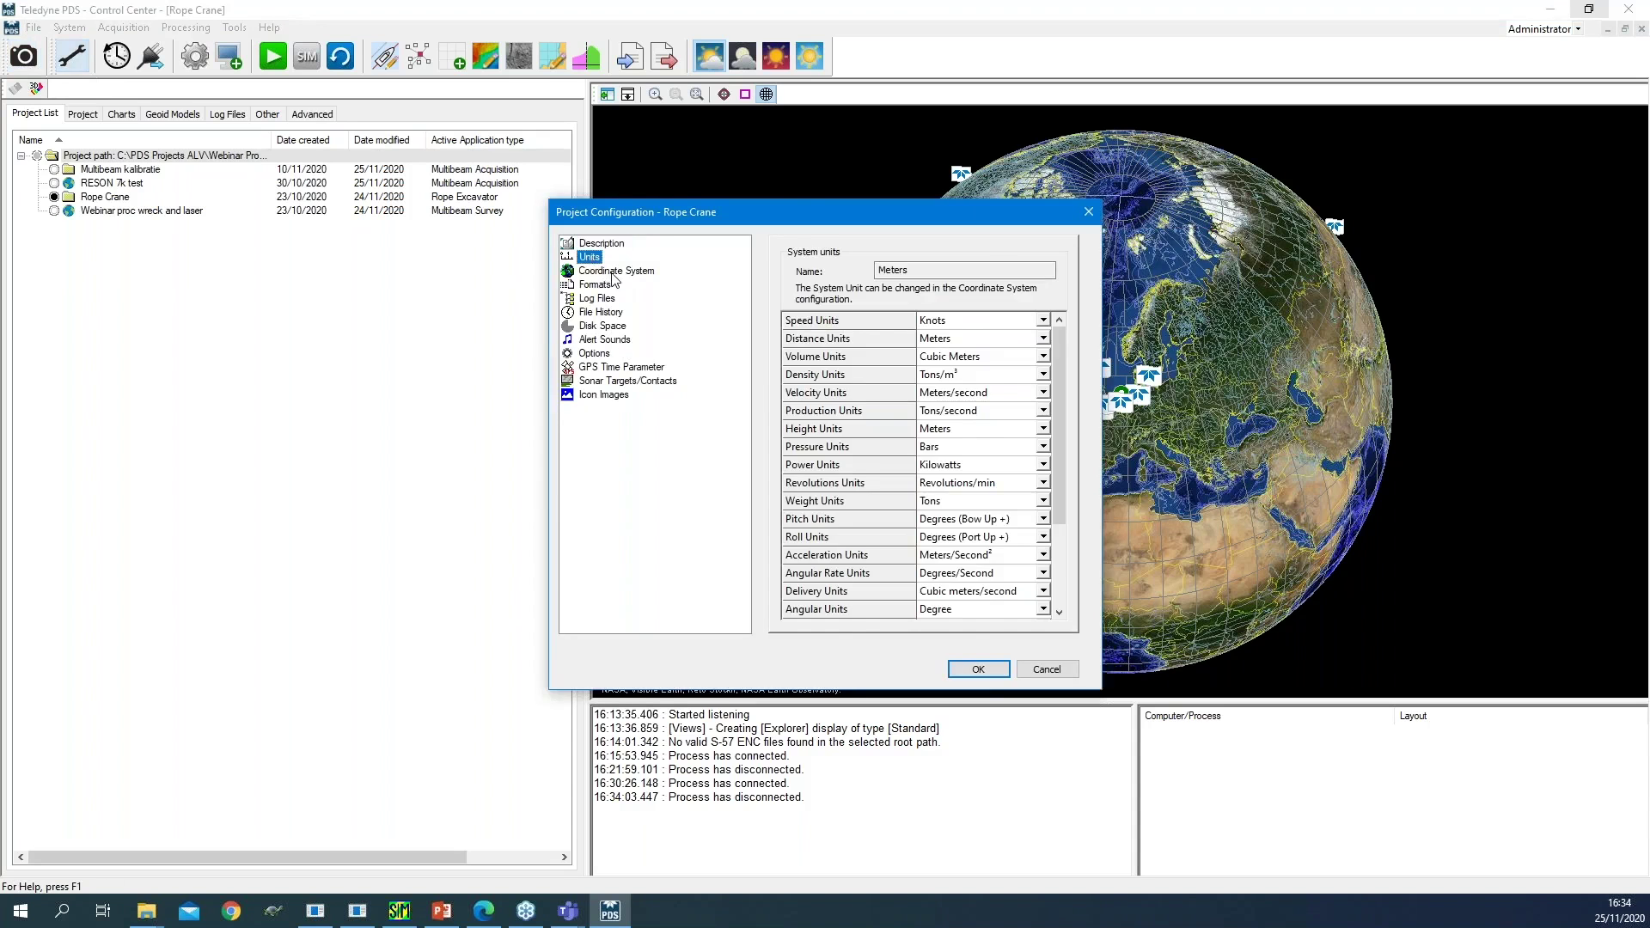
{"action": "left_click", "coordinate": [611, 273]}
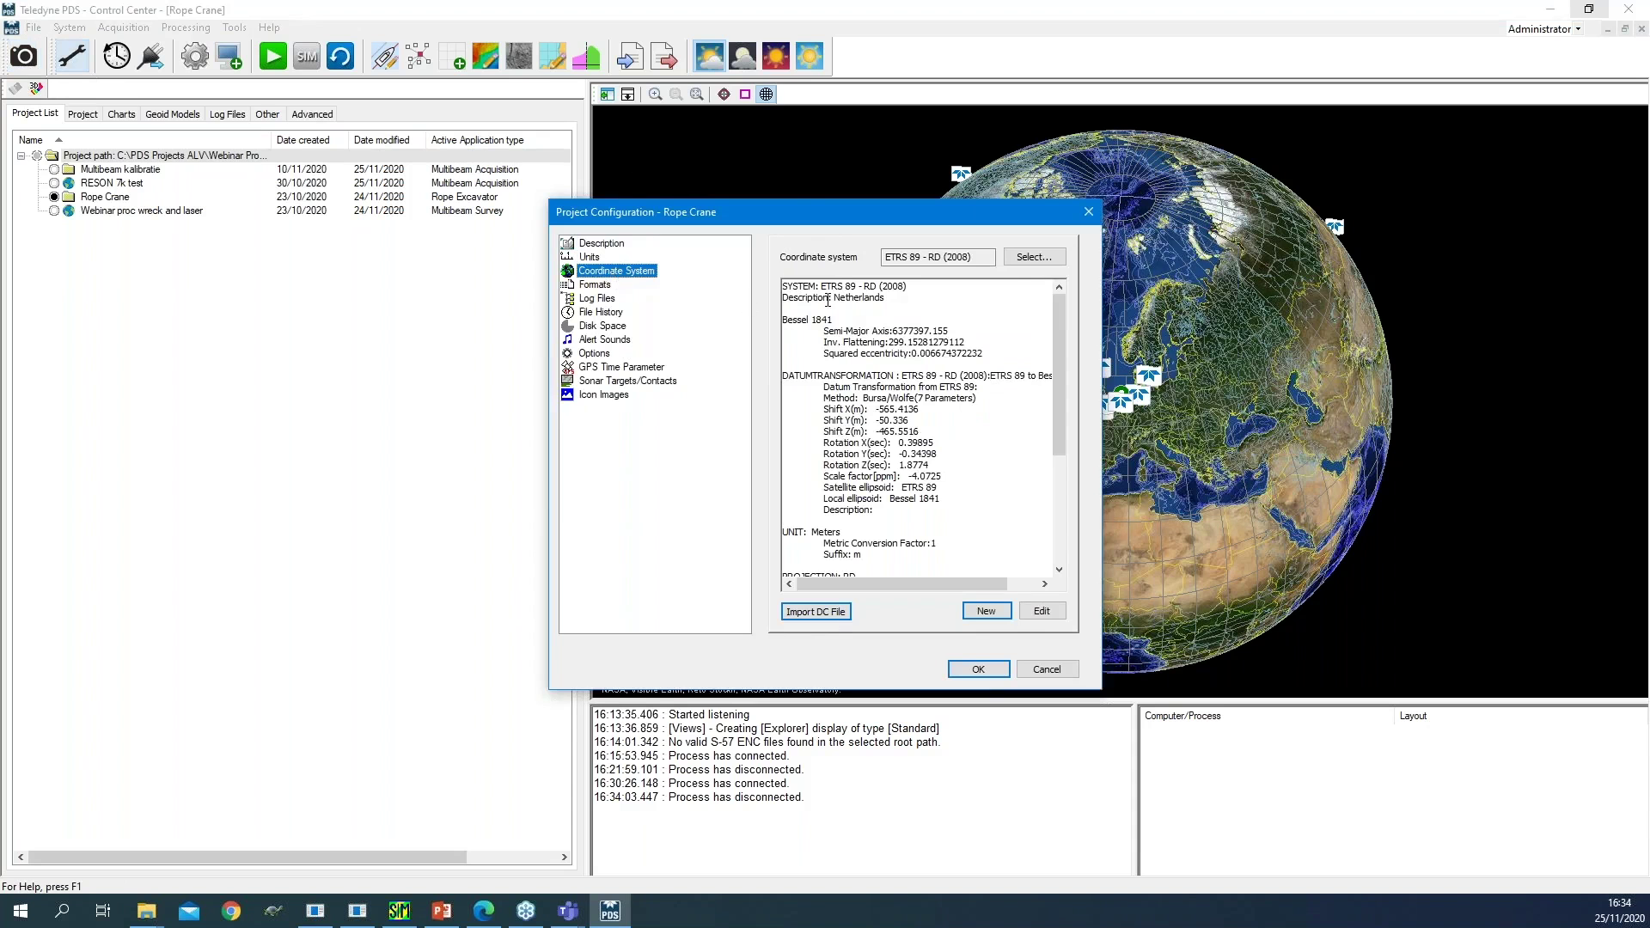
{"action": "left_click", "coordinate": [1046, 261]}
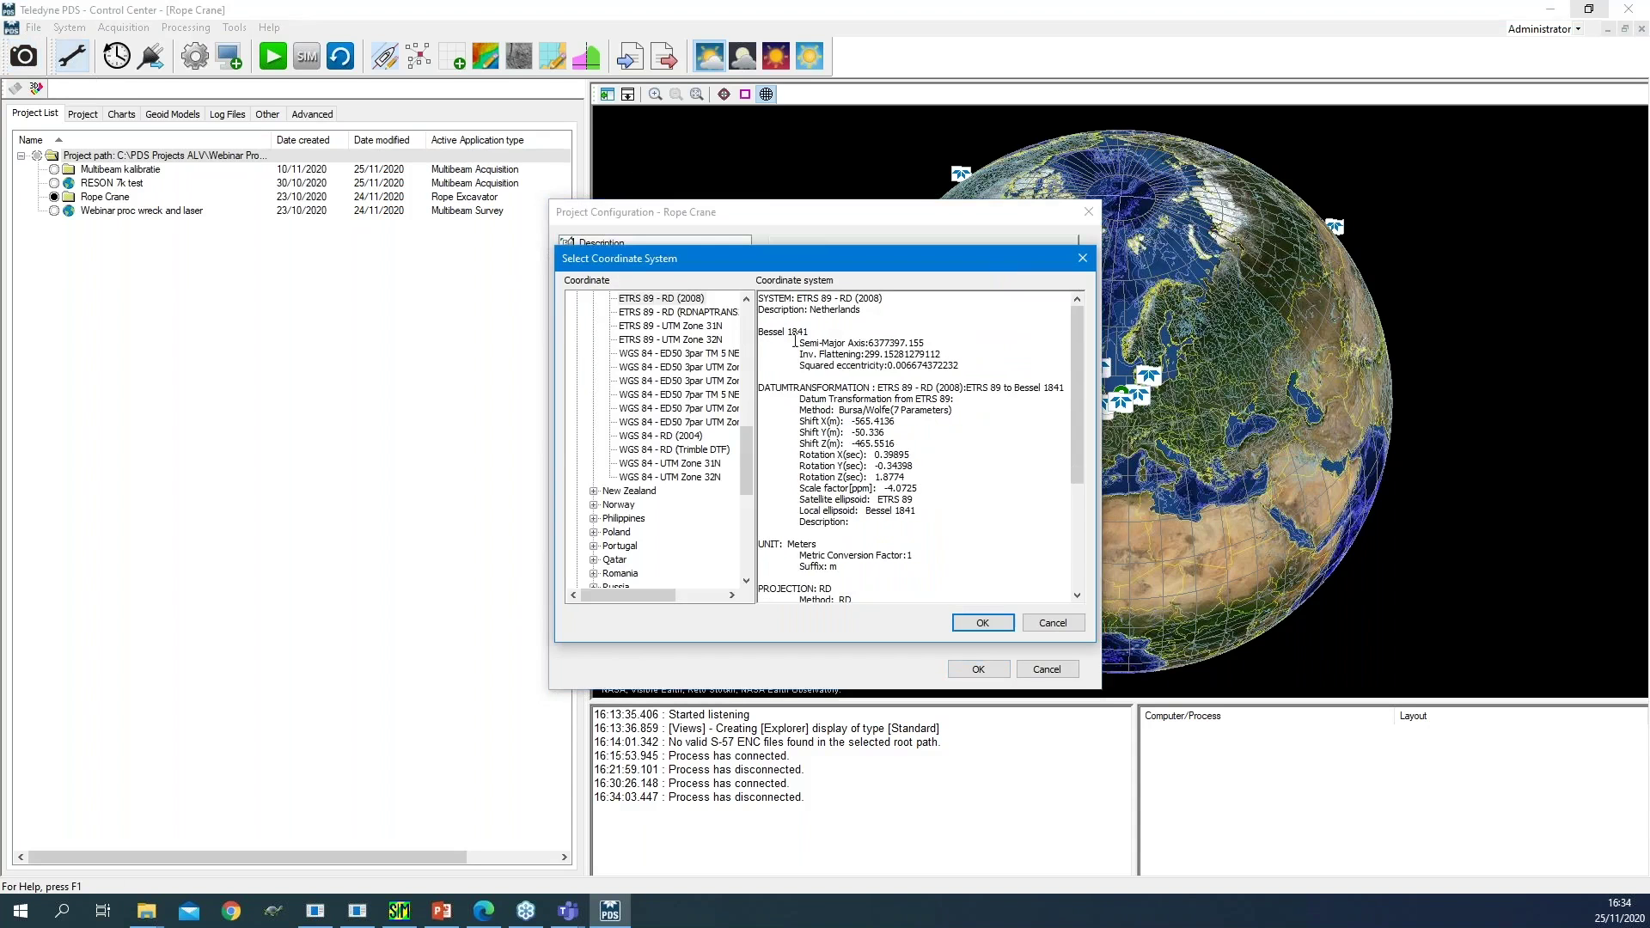
{"action": "left_click_drag", "start_coordinate": [749, 469], "coordinate": [749, 357]}
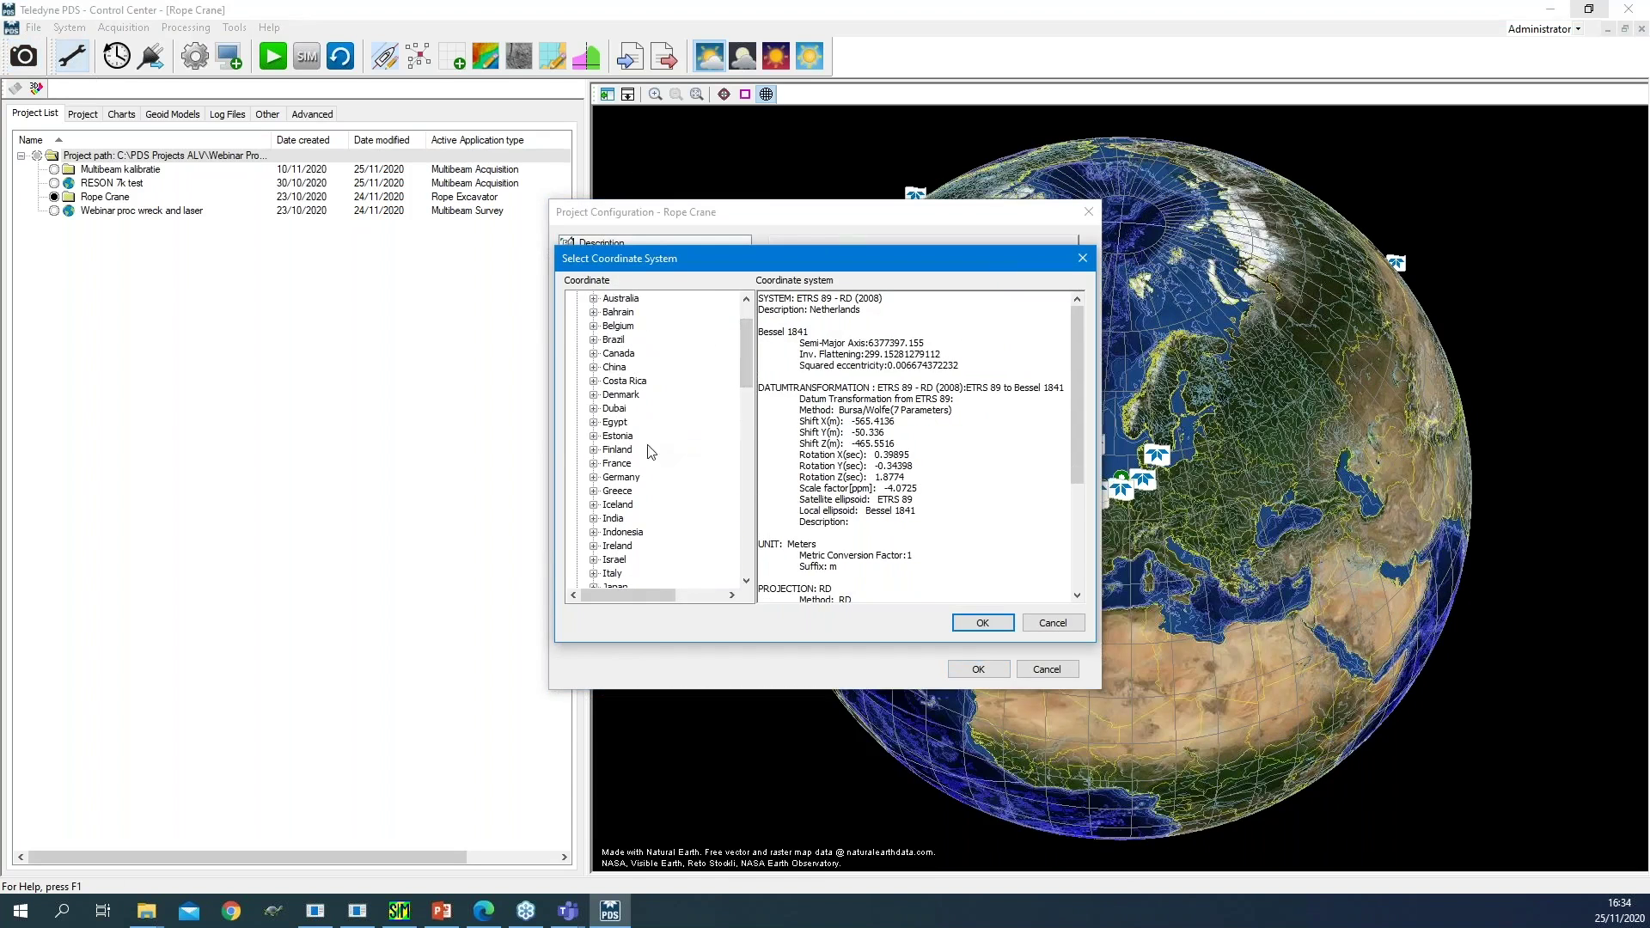
{"action": "left_click", "coordinate": [592, 463]}
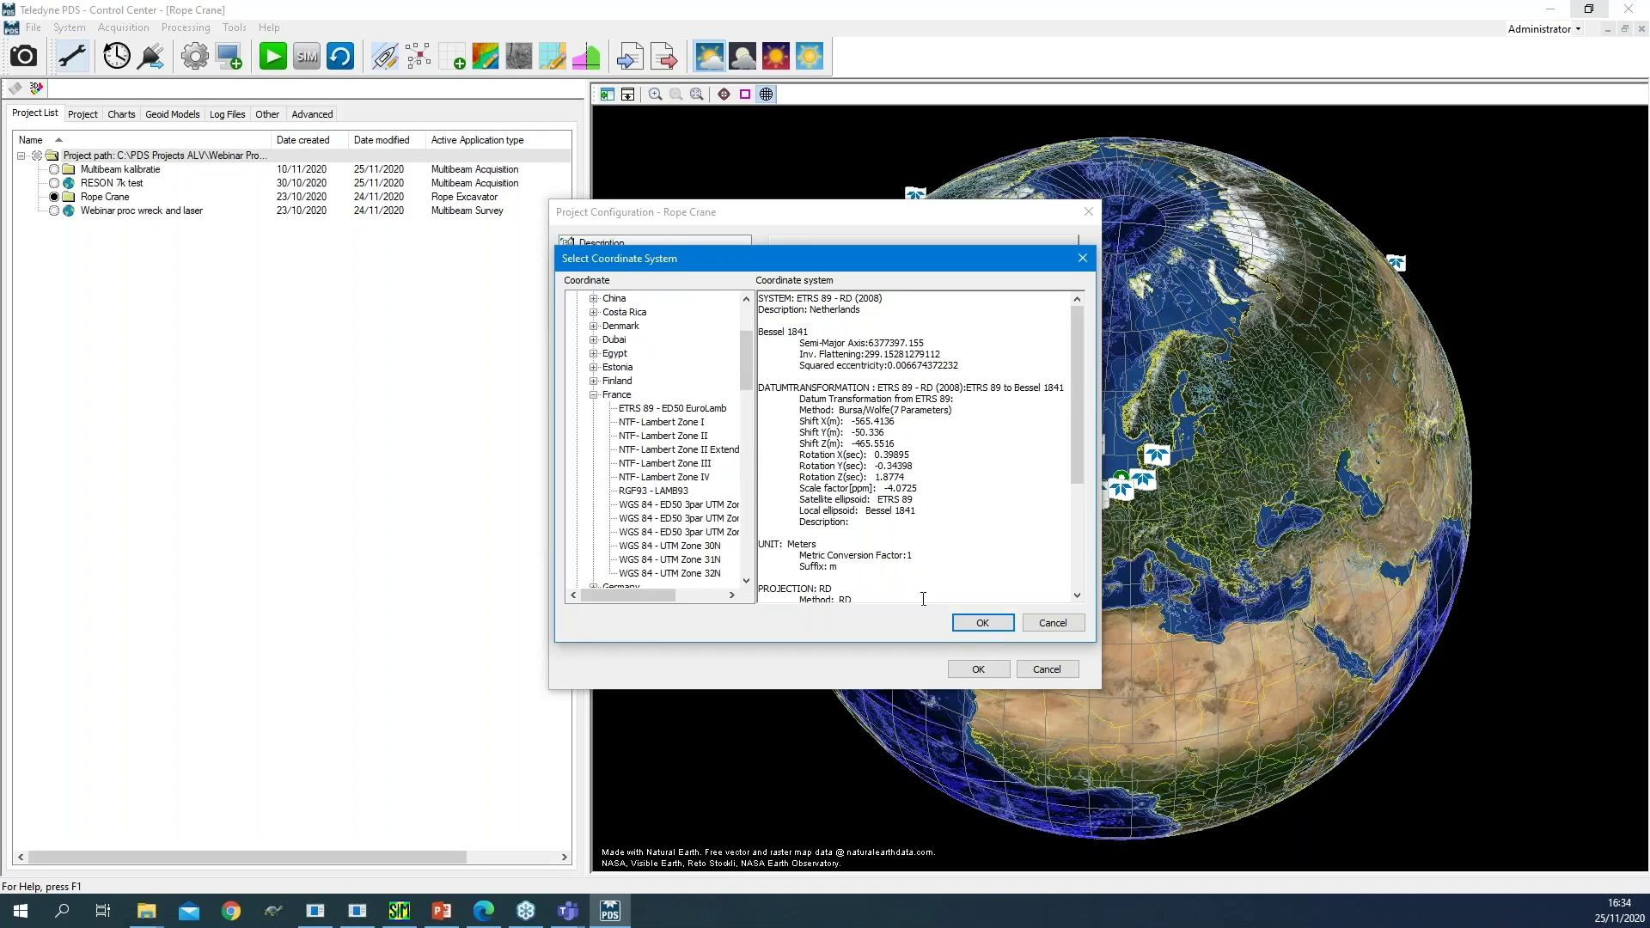
{"action": "left_click", "coordinate": [984, 624]}
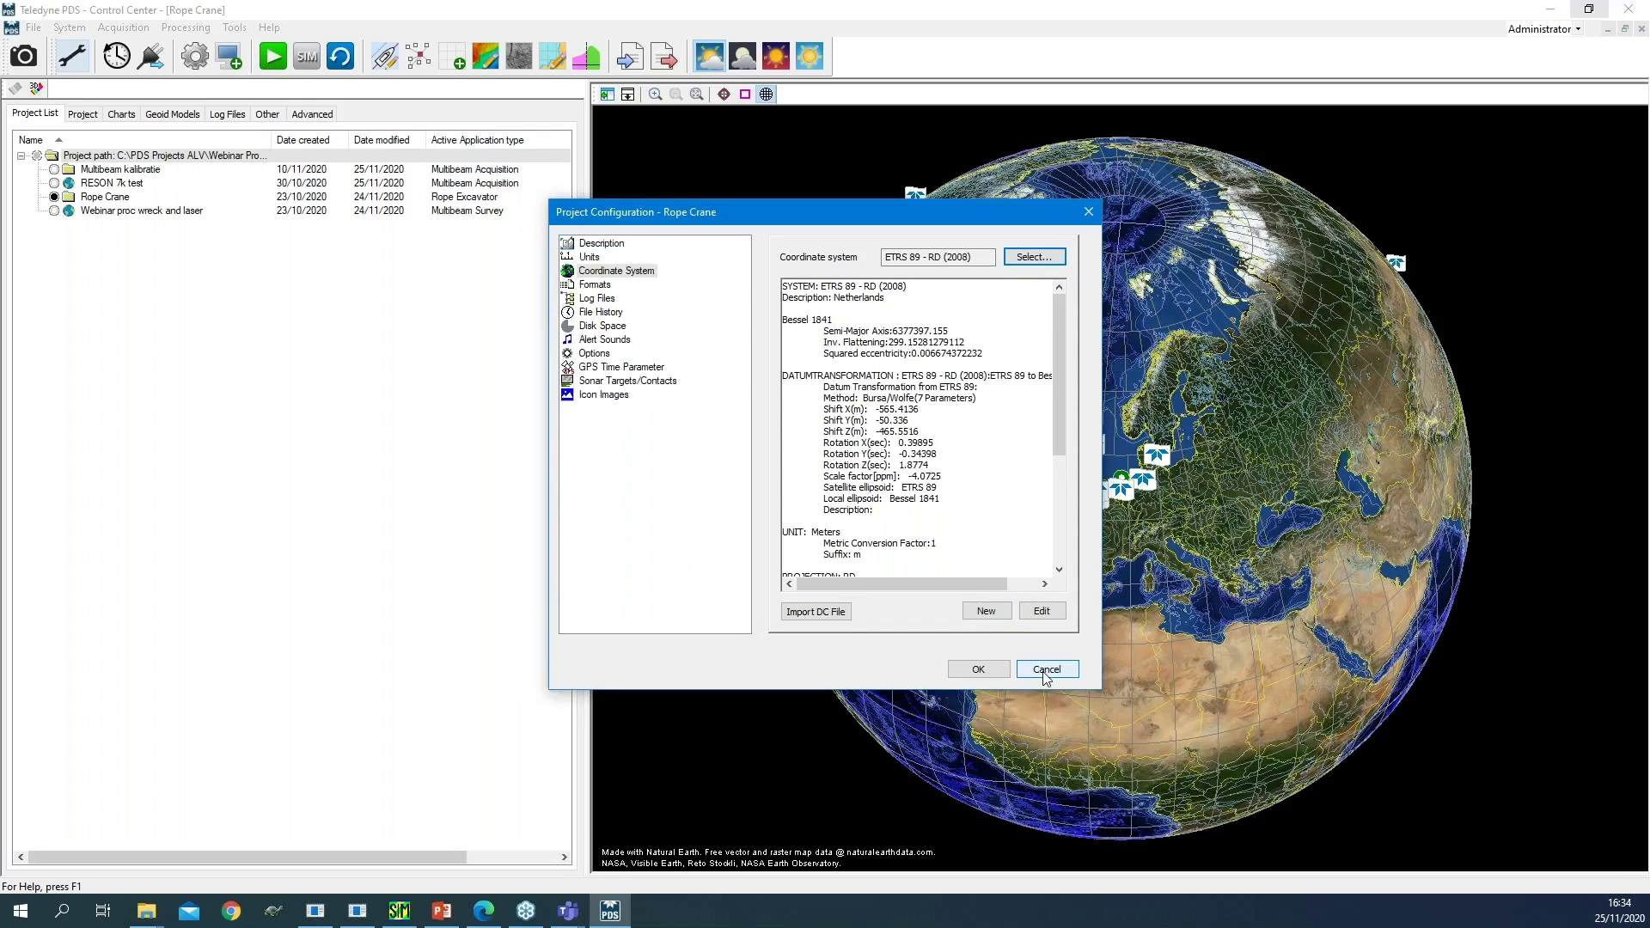
{"action": "left_click", "coordinate": [1045, 675]}
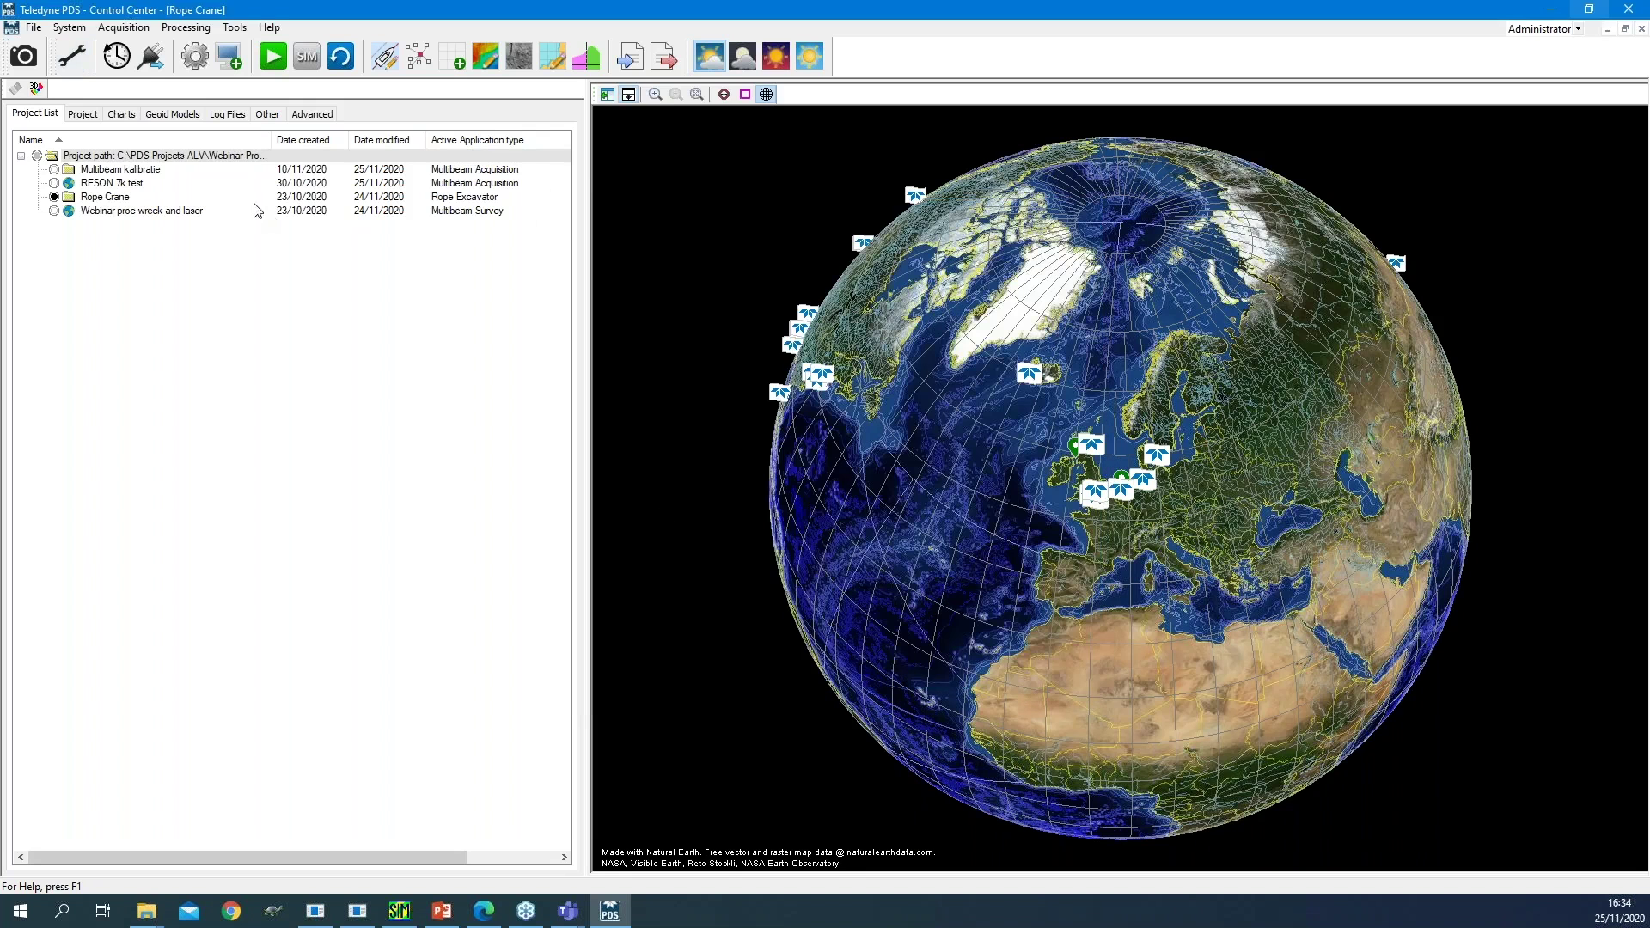
Open the SIM Rope Excavator vessel from the project's configuration and examine its geometry and equipment settings.
{"action": "left_click", "coordinate": [197, 59]}
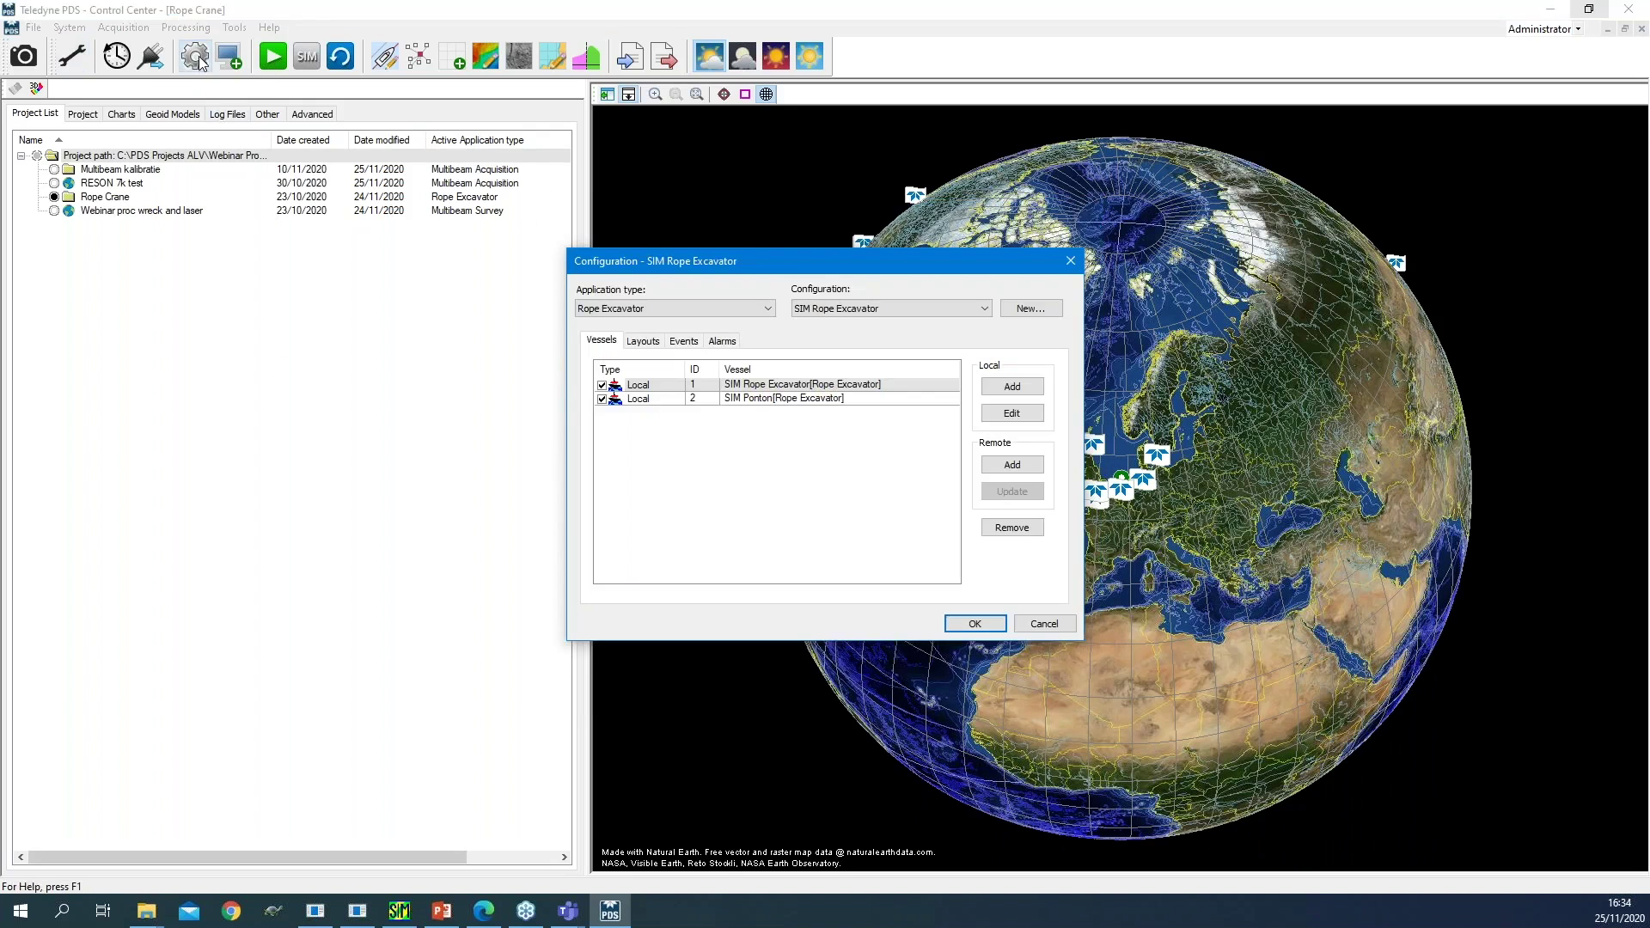
{"action": "left_click_drag", "start_coordinate": [766, 260], "coordinate": [603, 245]}
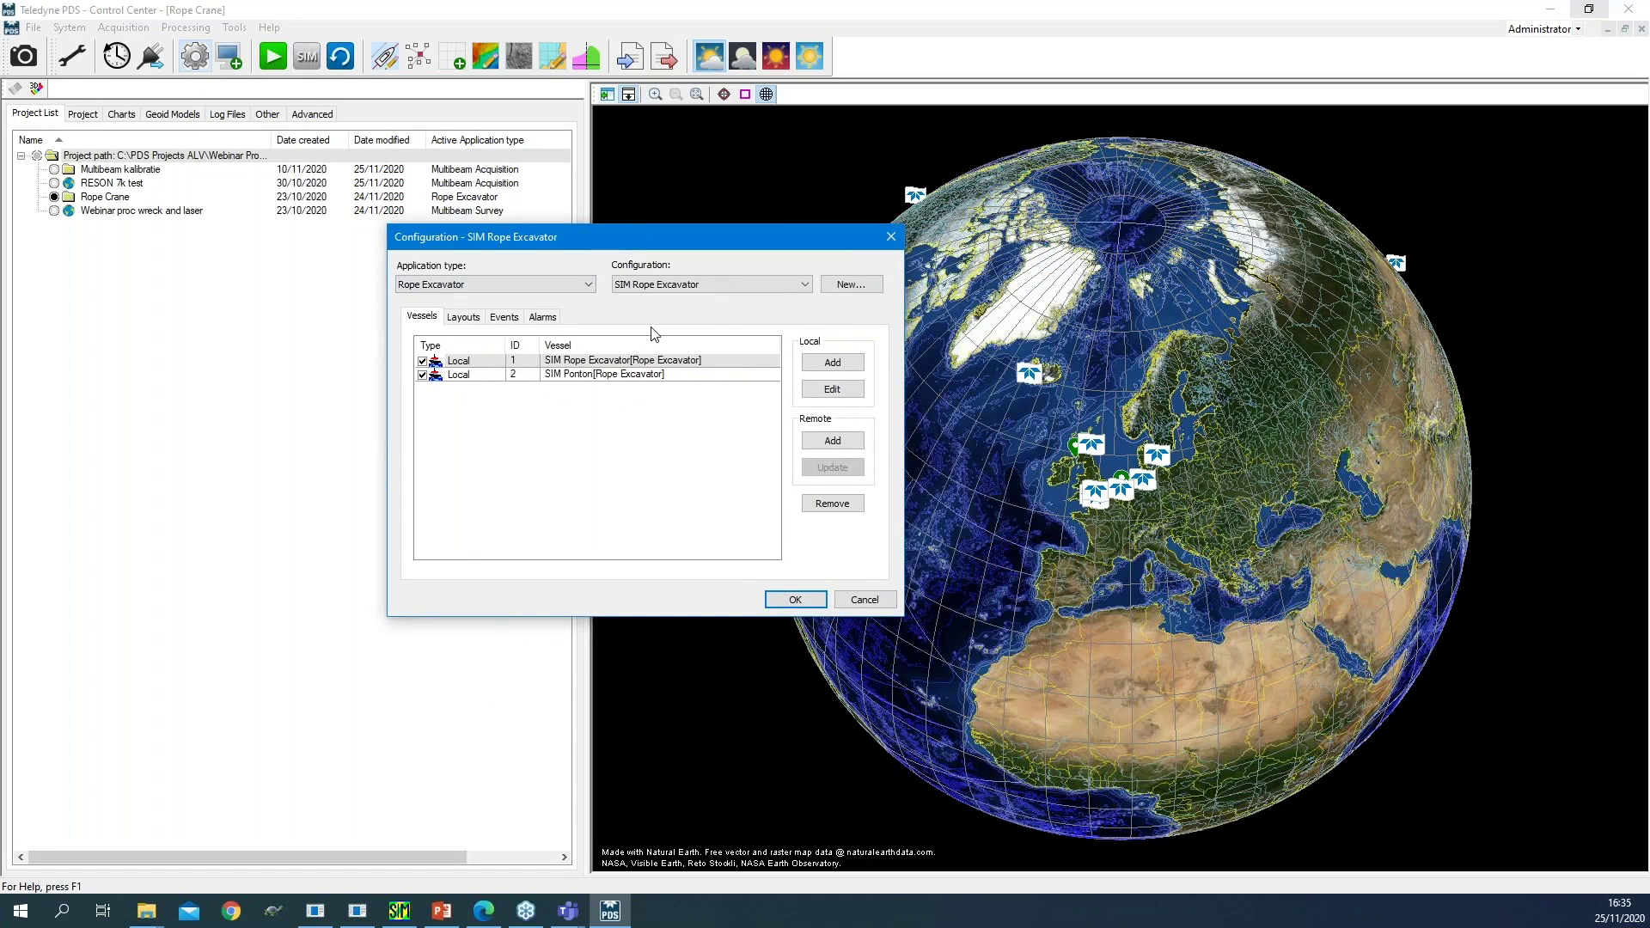
{"action": "left_click", "coordinate": [686, 364]}
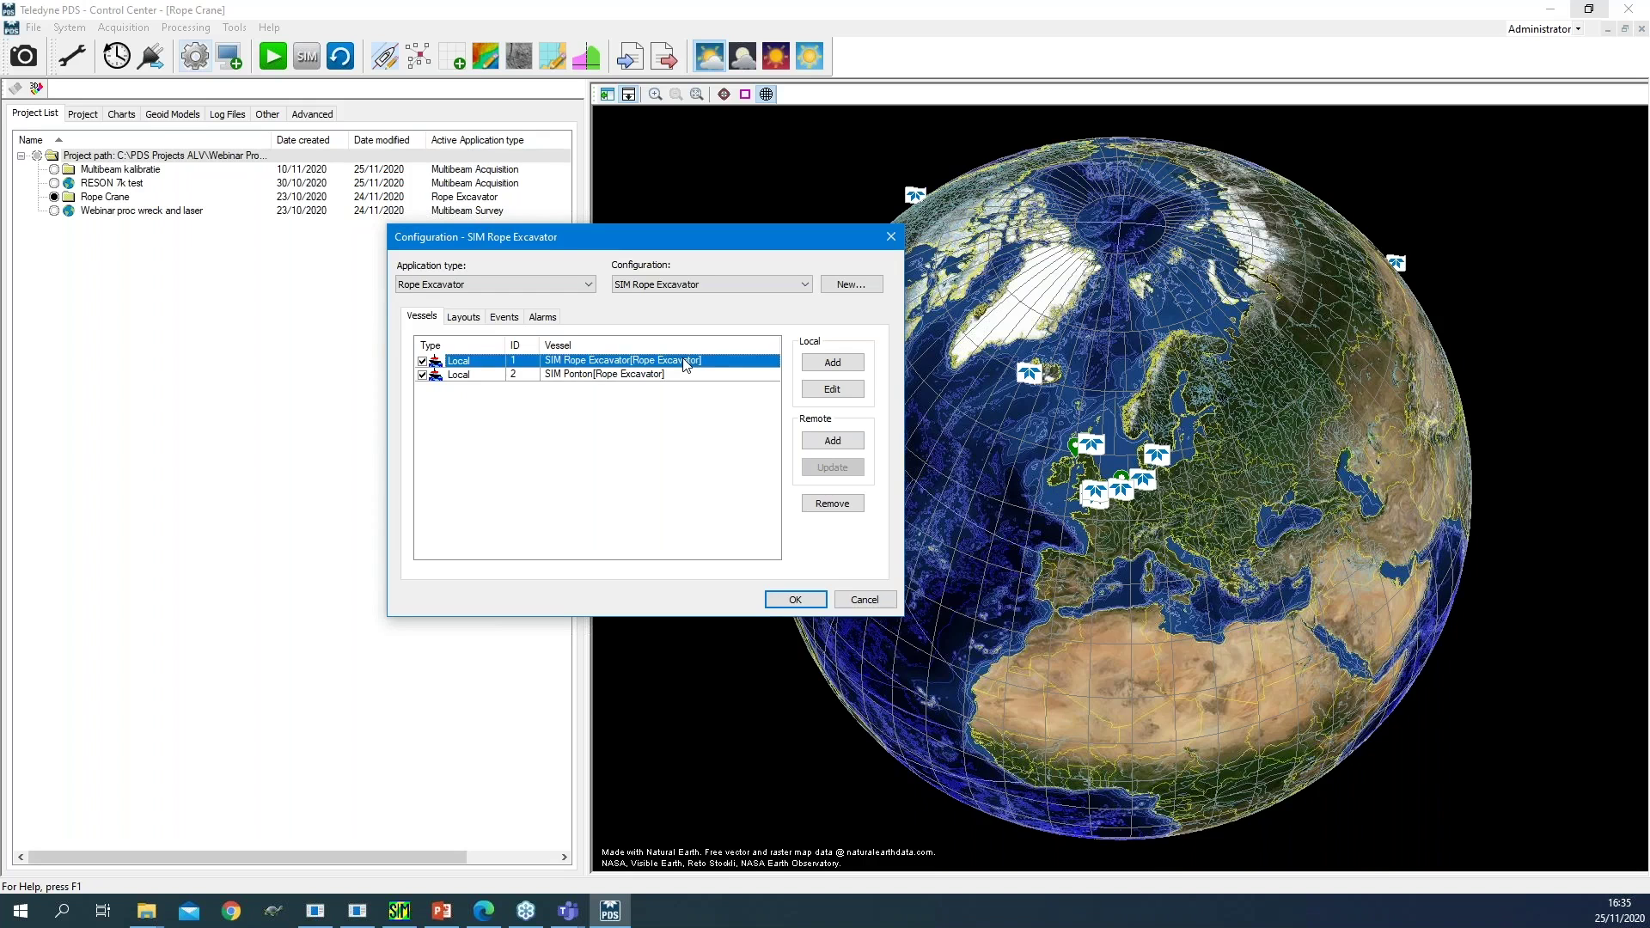
{"action": "double_click", "coordinate": [686, 364]}
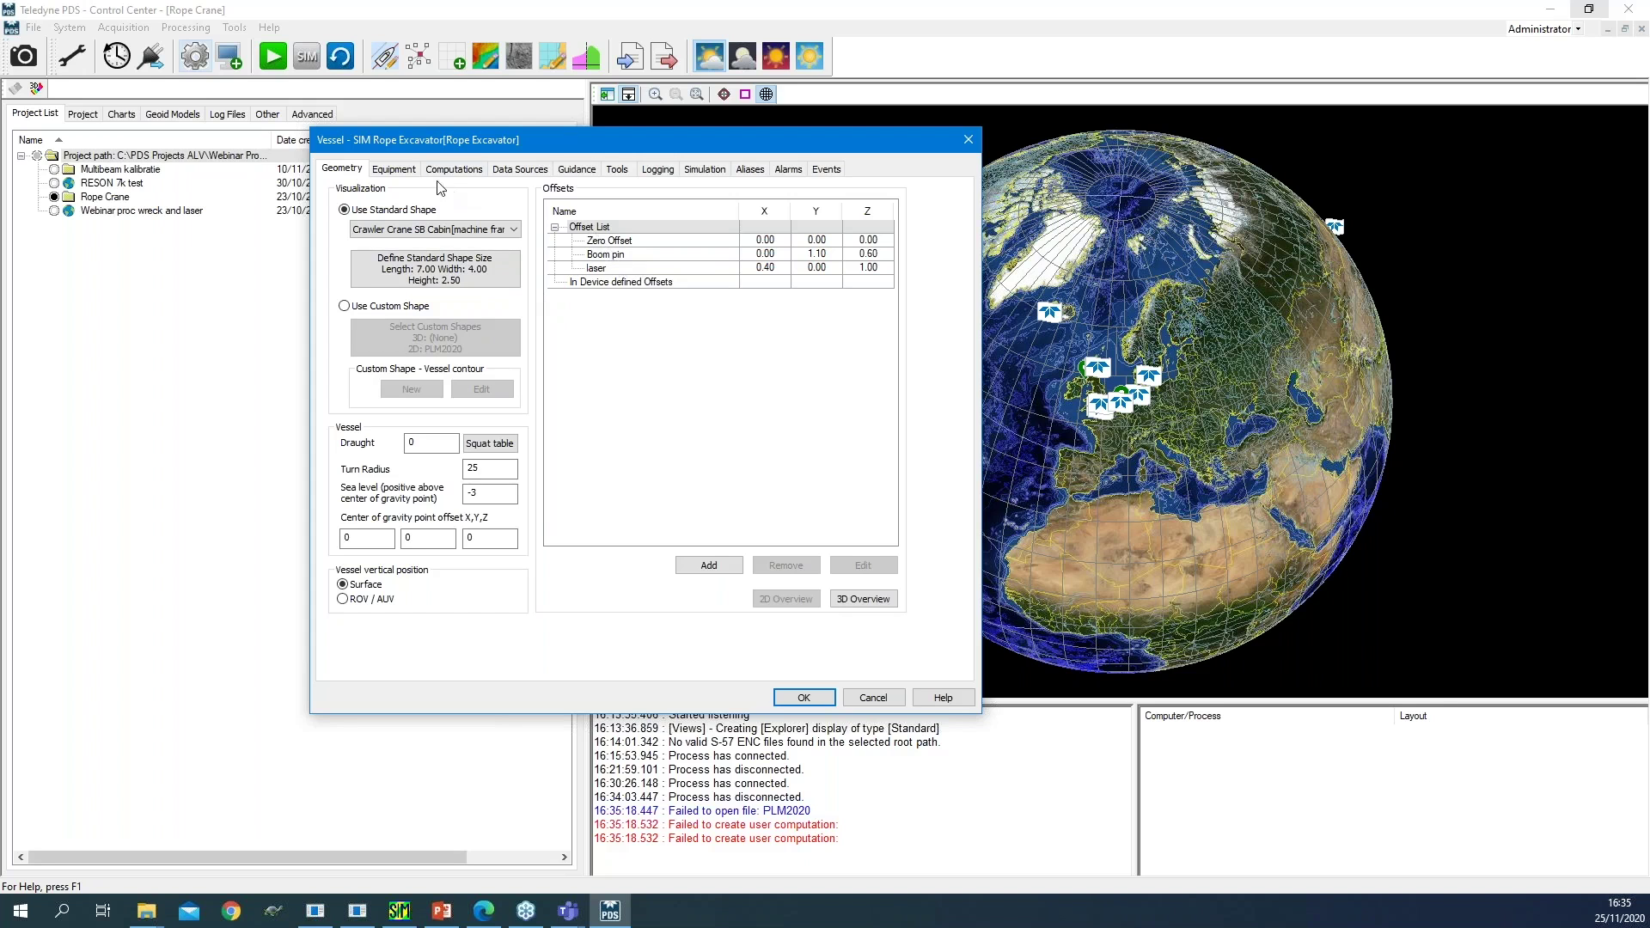
{"action": "left_click", "coordinate": [408, 169]}
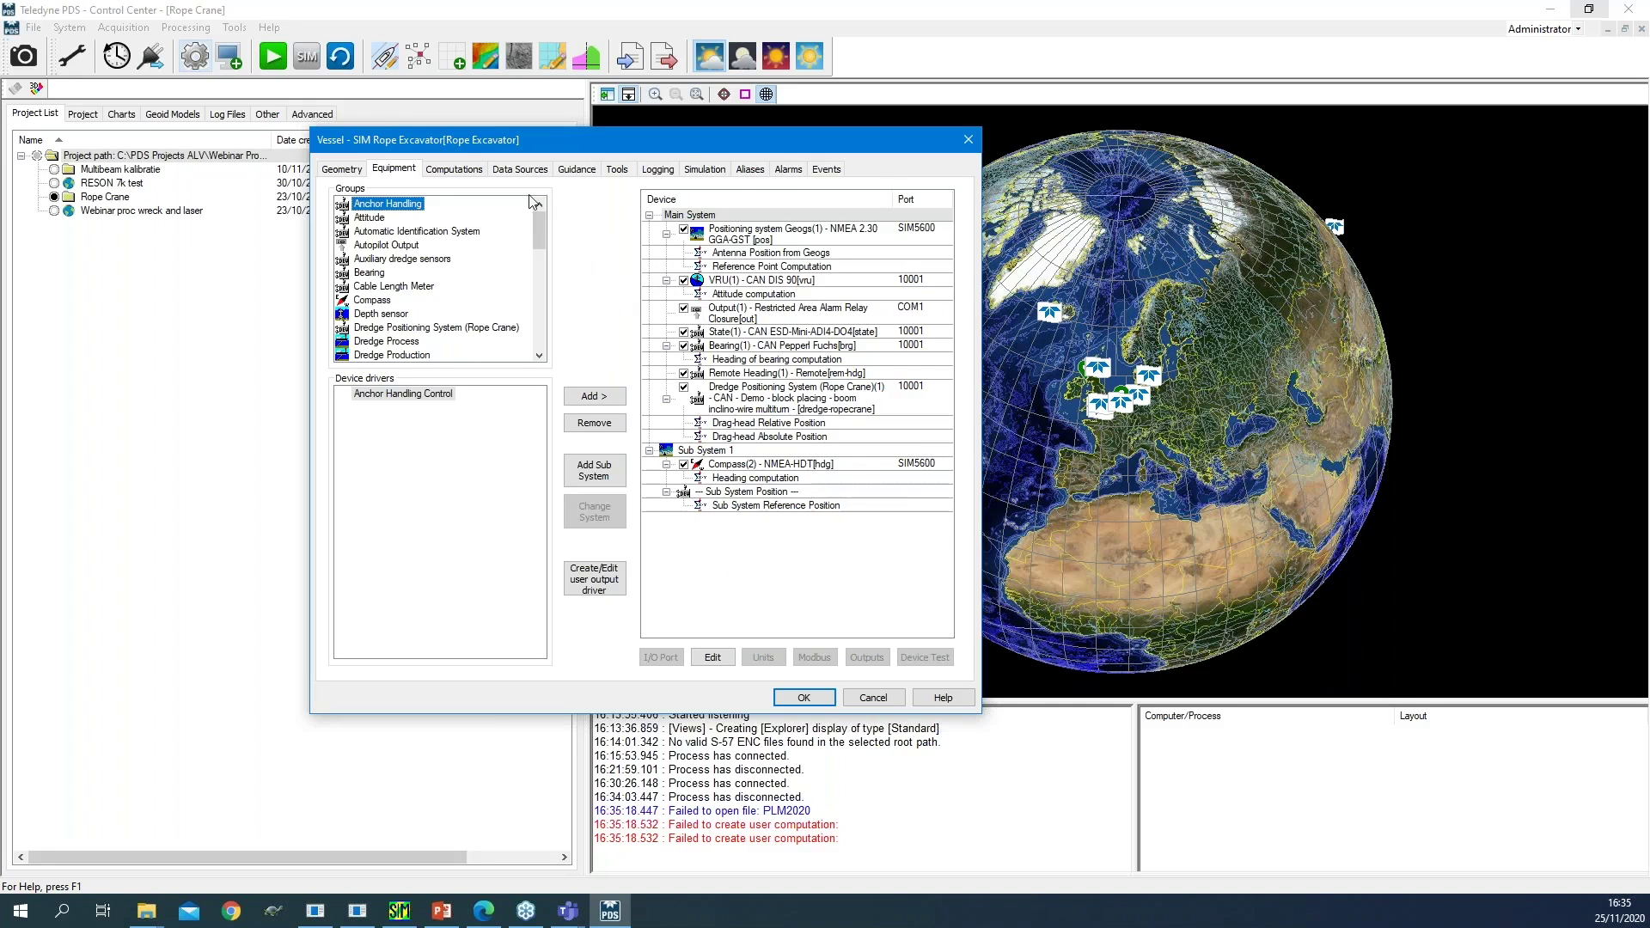
Examine the vessel's guidance and production settings and its crane configuration for the boom, rope and tool.
{"action": "left_click", "coordinate": [577, 169]}
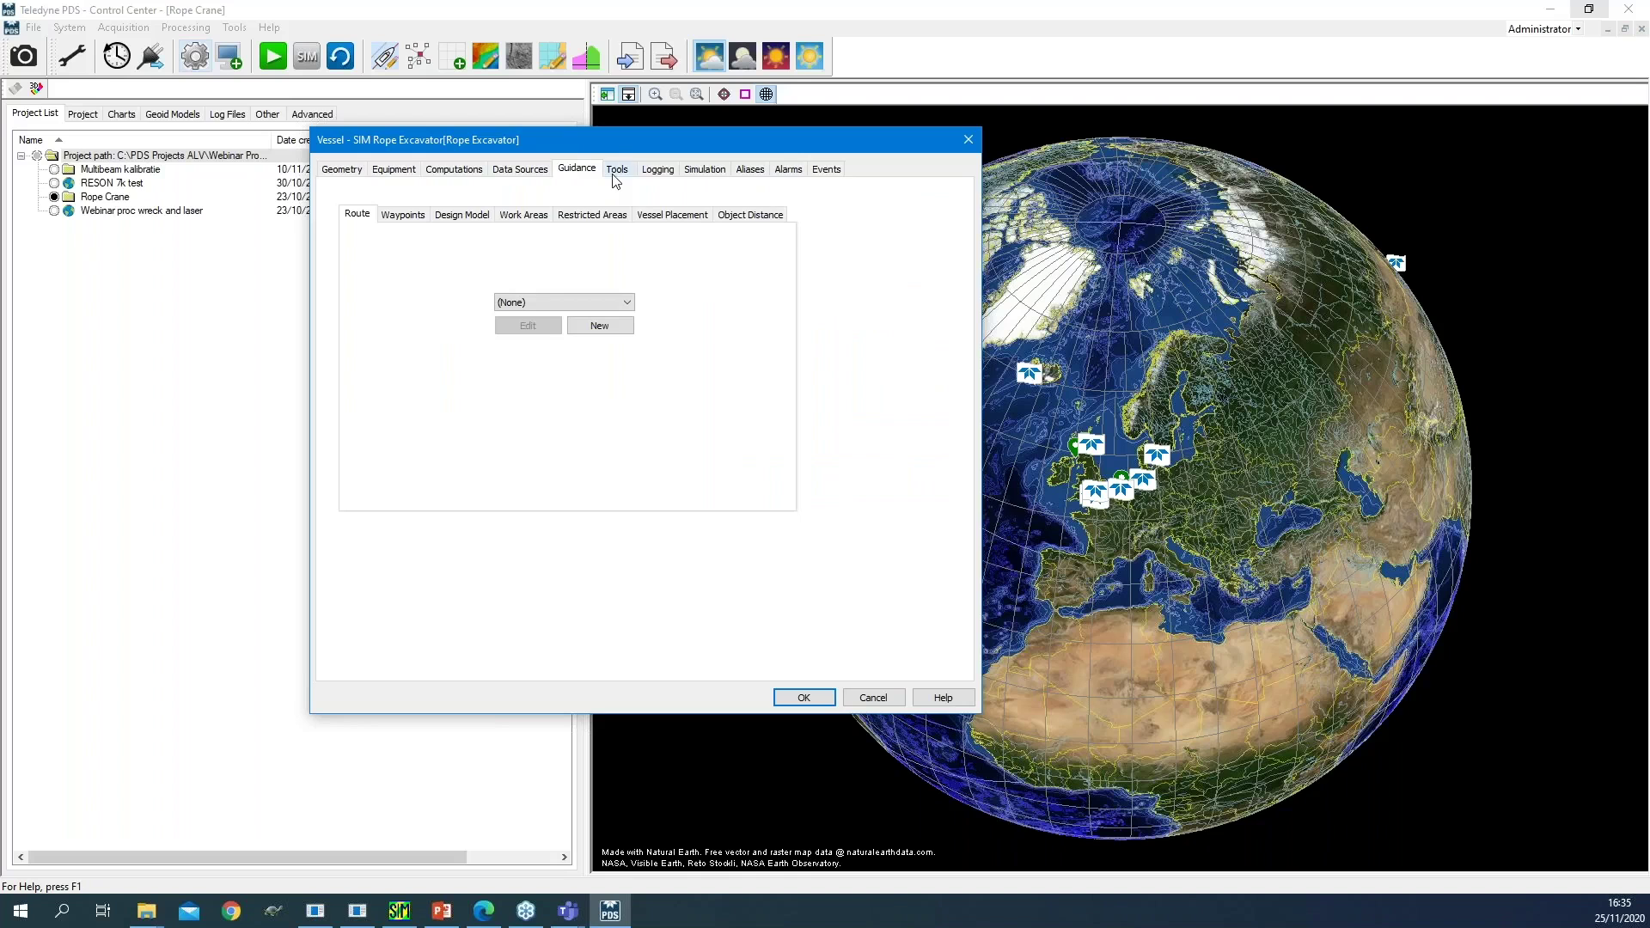
{"action": "left_click", "coordinate": [618, 172]}
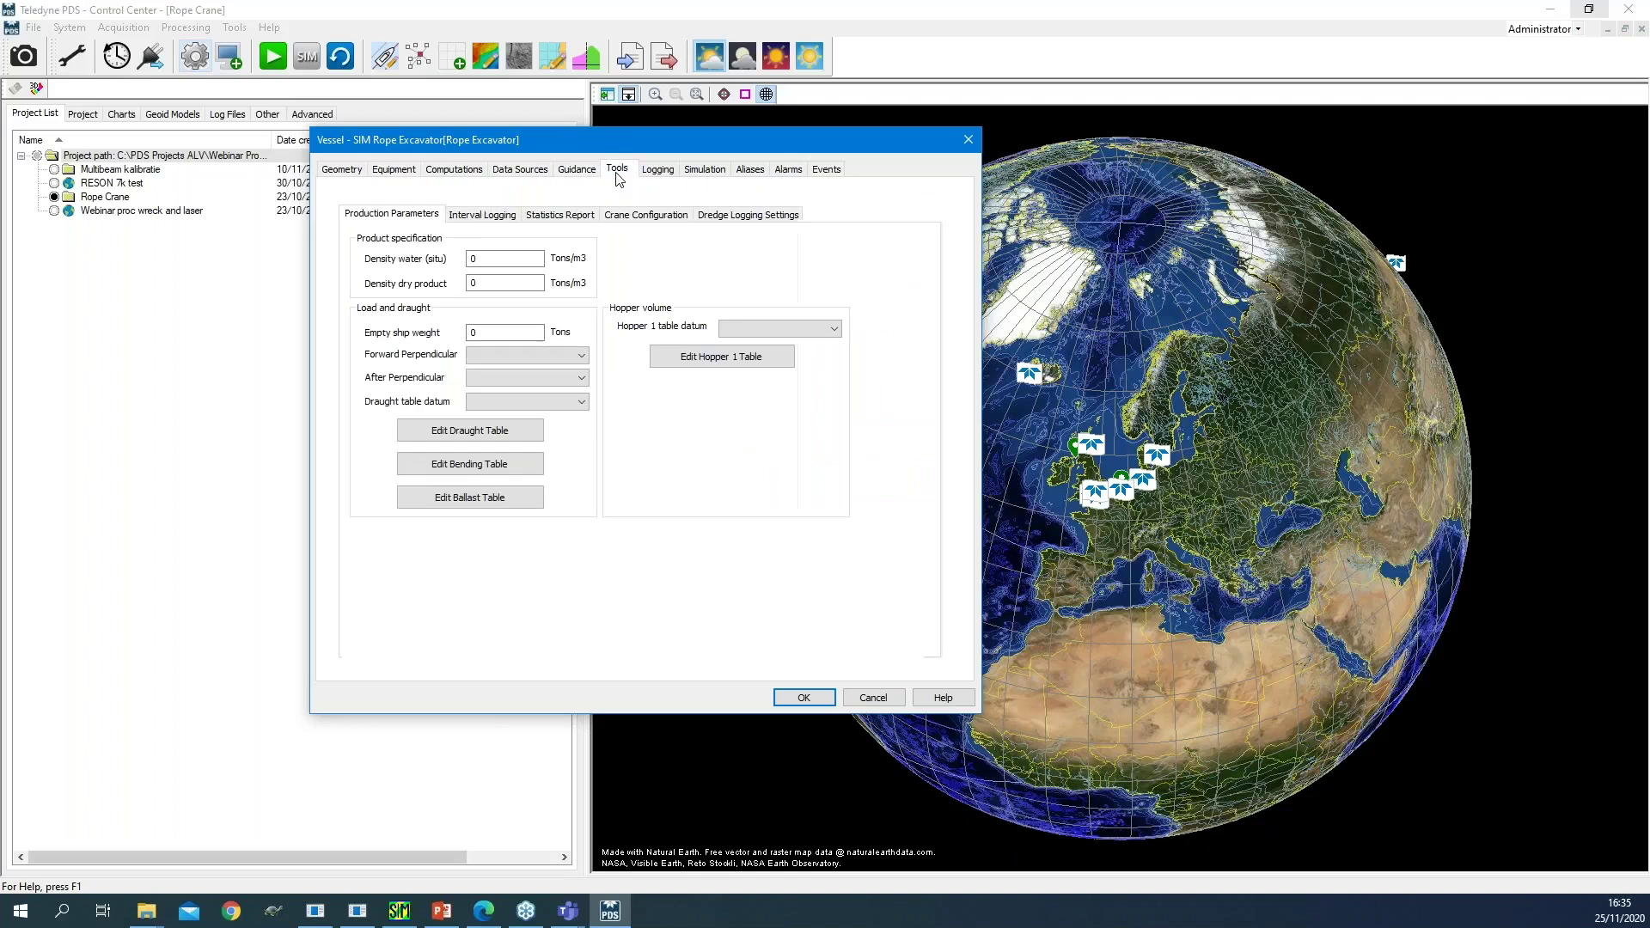
{"action": "left_click", "coordinate": [647, 215]}
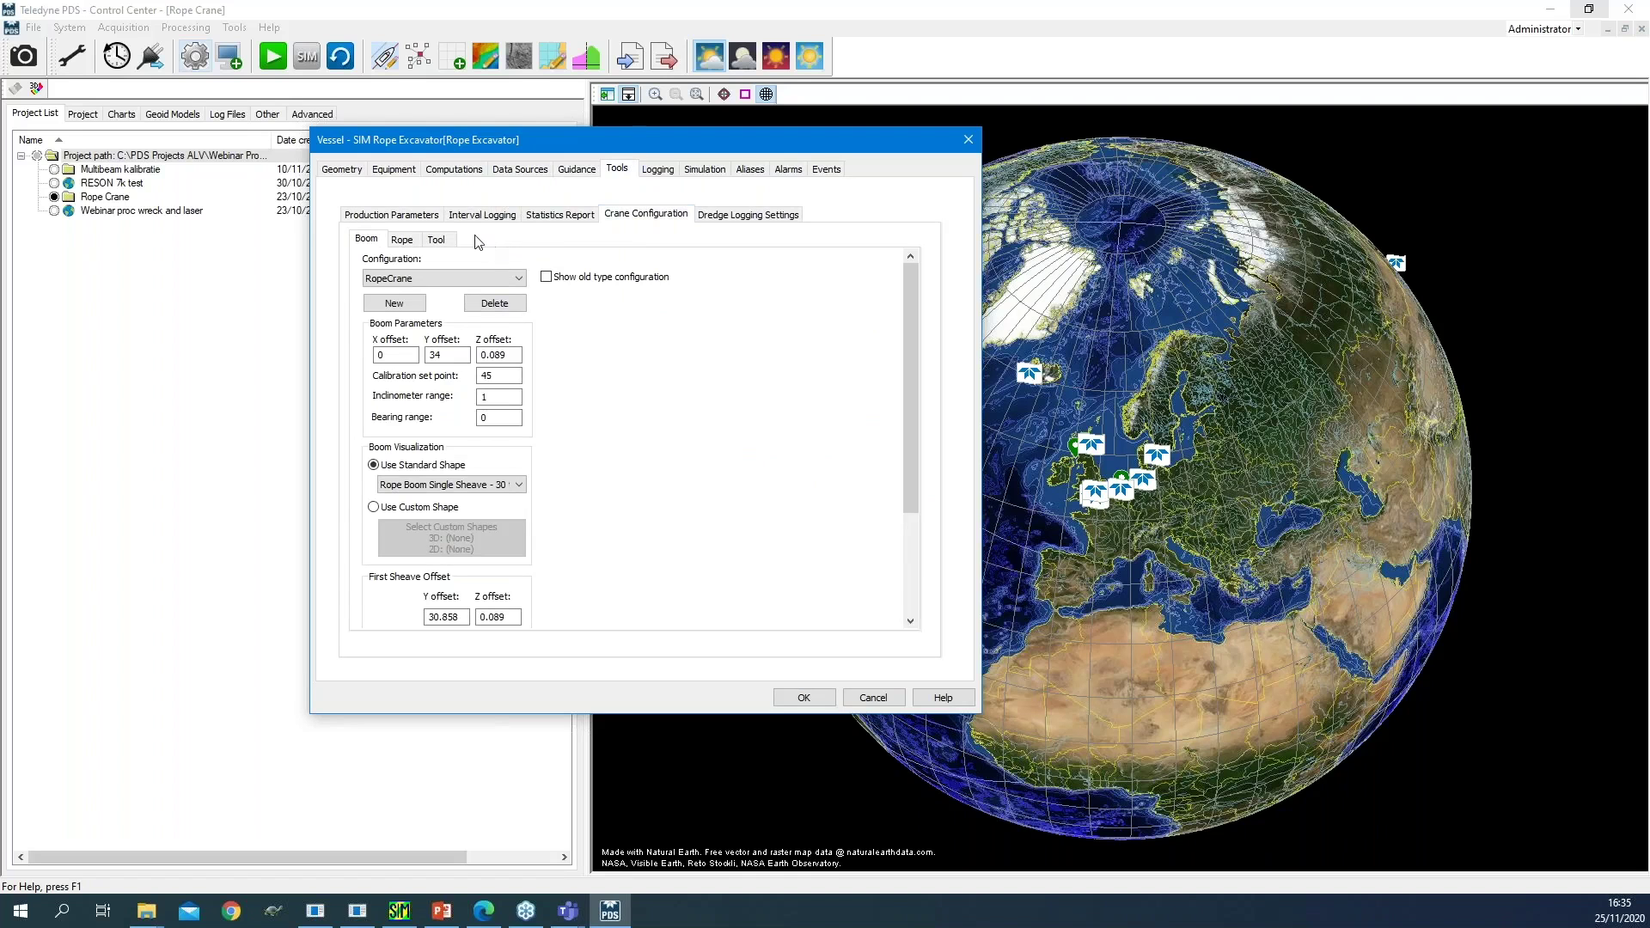
{"action": "left_click", "coordinate": [408, 243]}
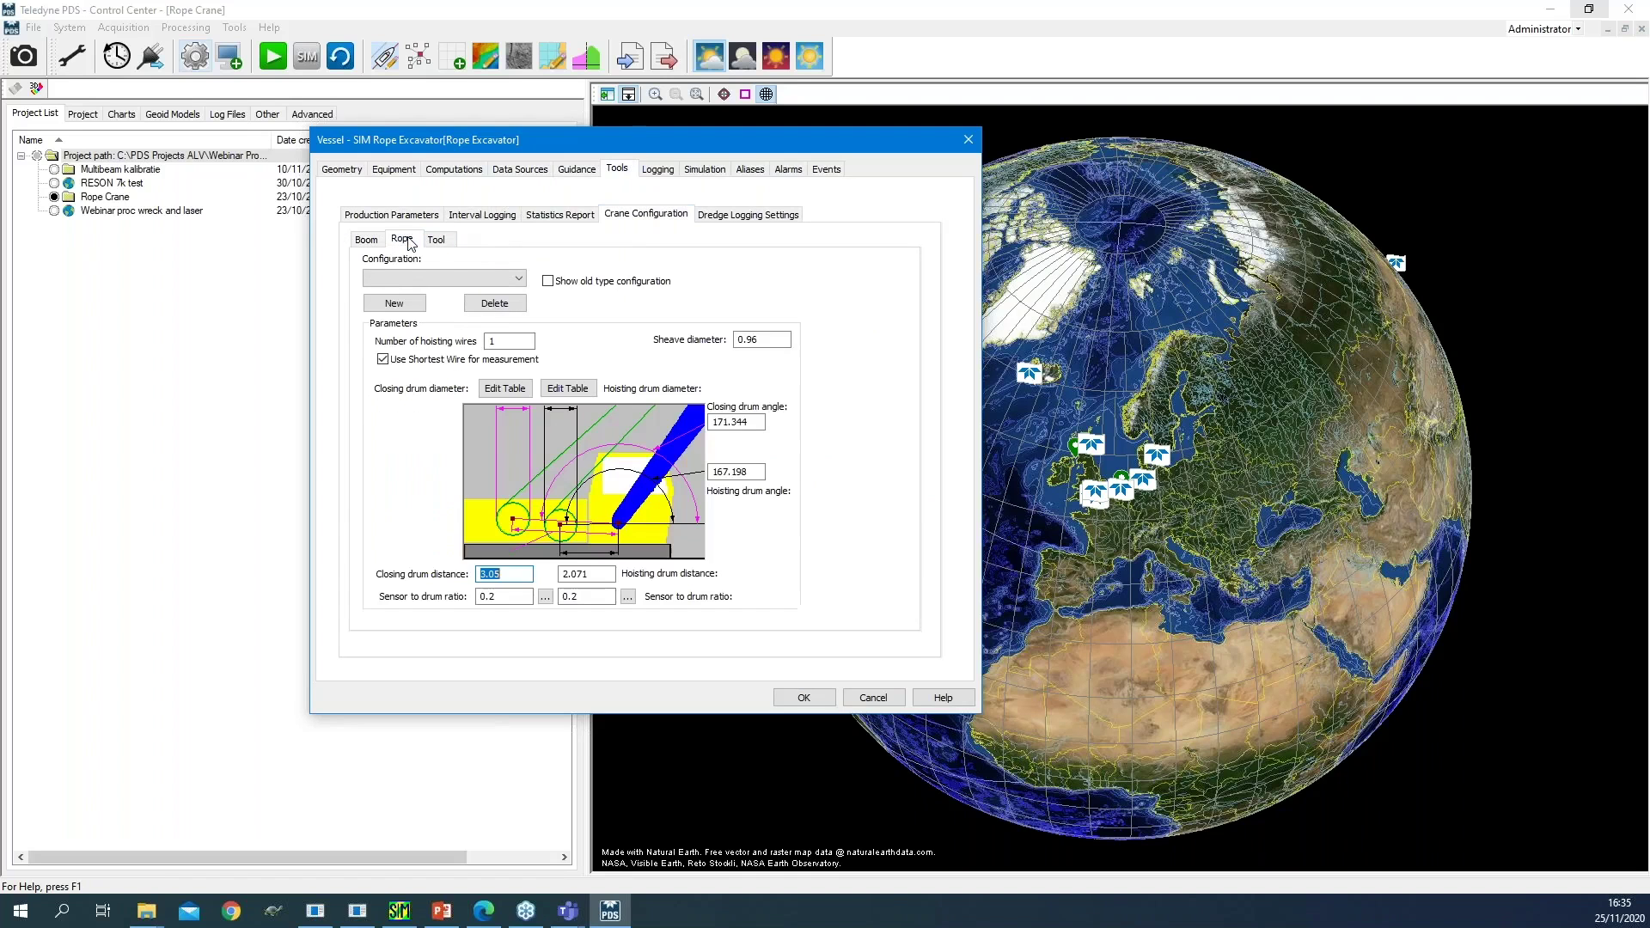
{"action": "left_click", "coordinate": [438, 243]}
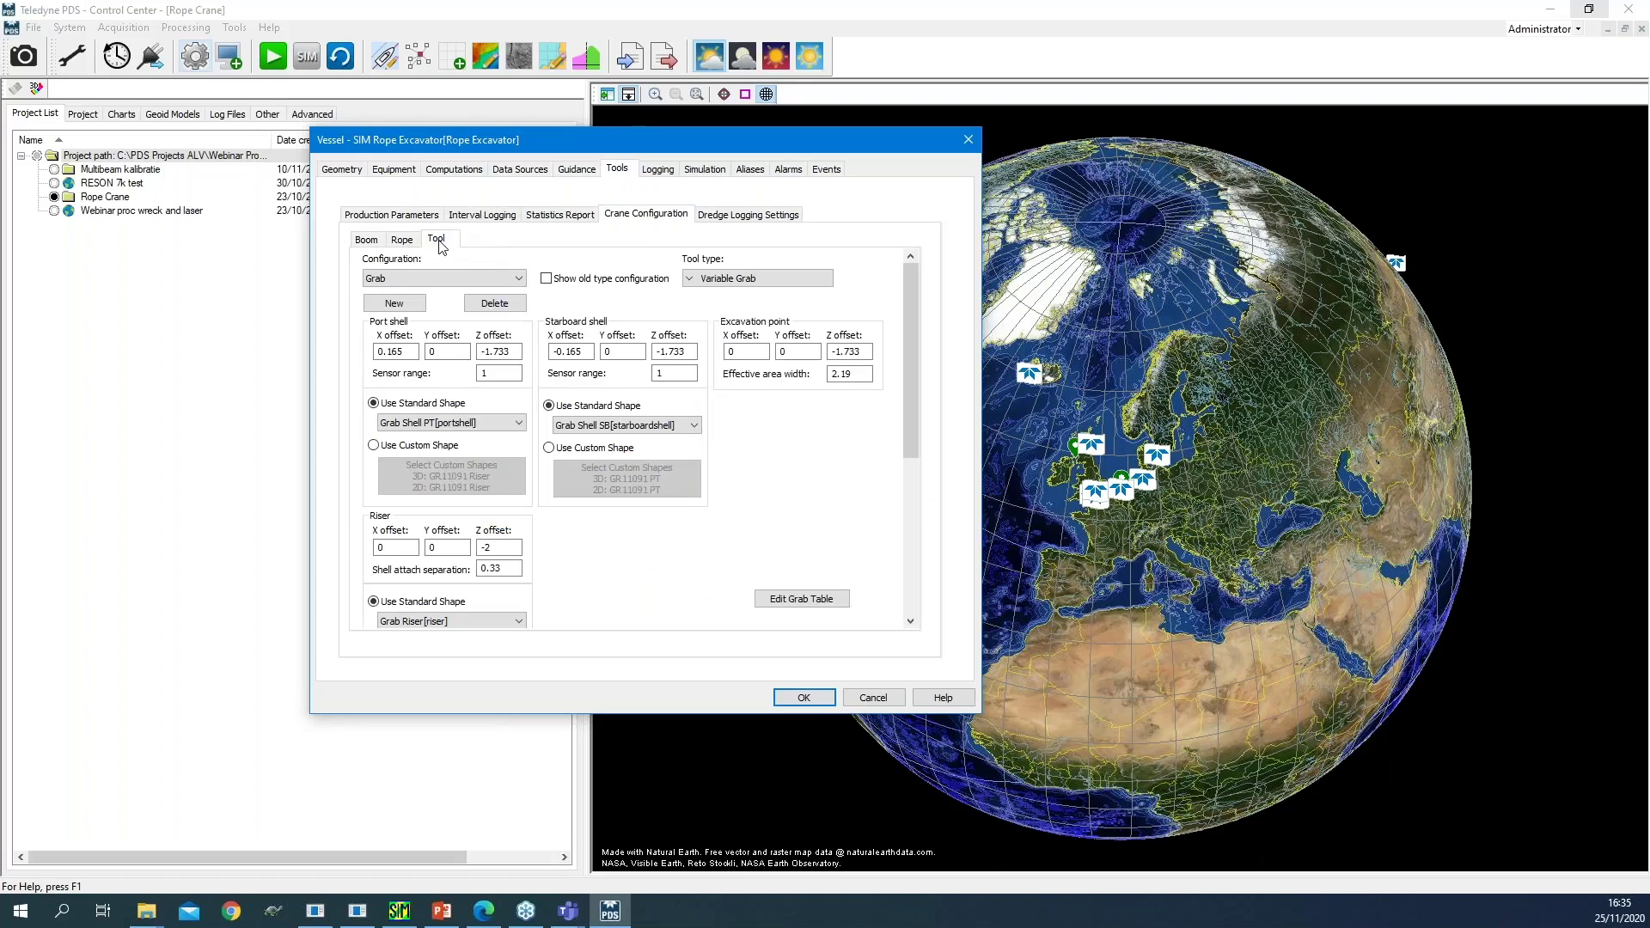